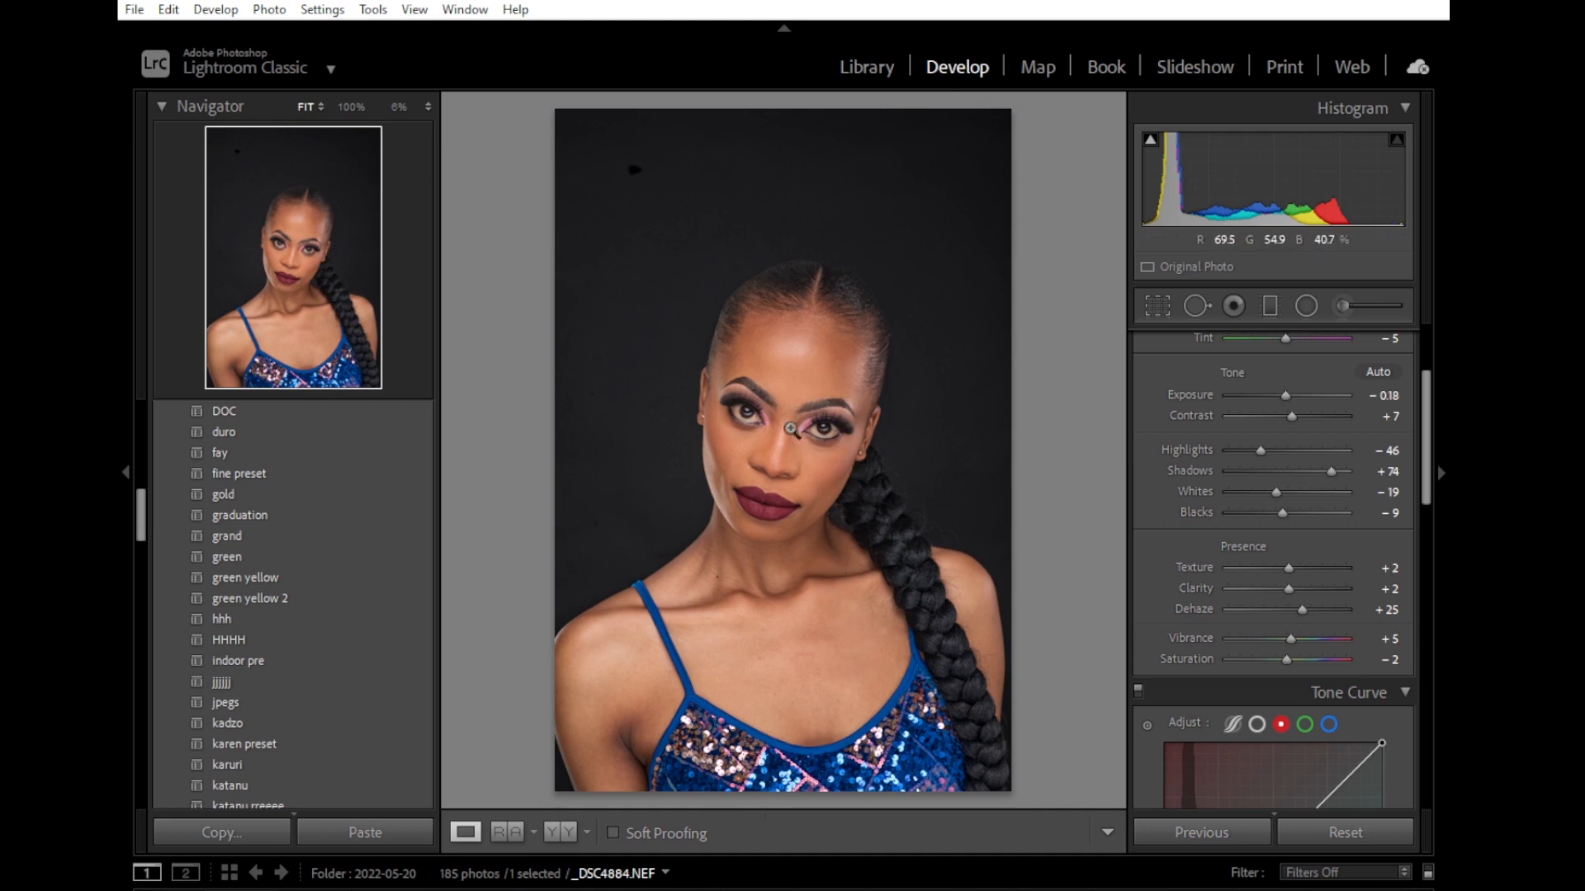
Examine the edited portrait up close and side by side with its original version.
{"action": "left_click", "coordinate": [791, 427]}
{"action": "left_click", "coordinate": [788, 370]}
{"action": "left_click", "coordinate": [560, 832]}
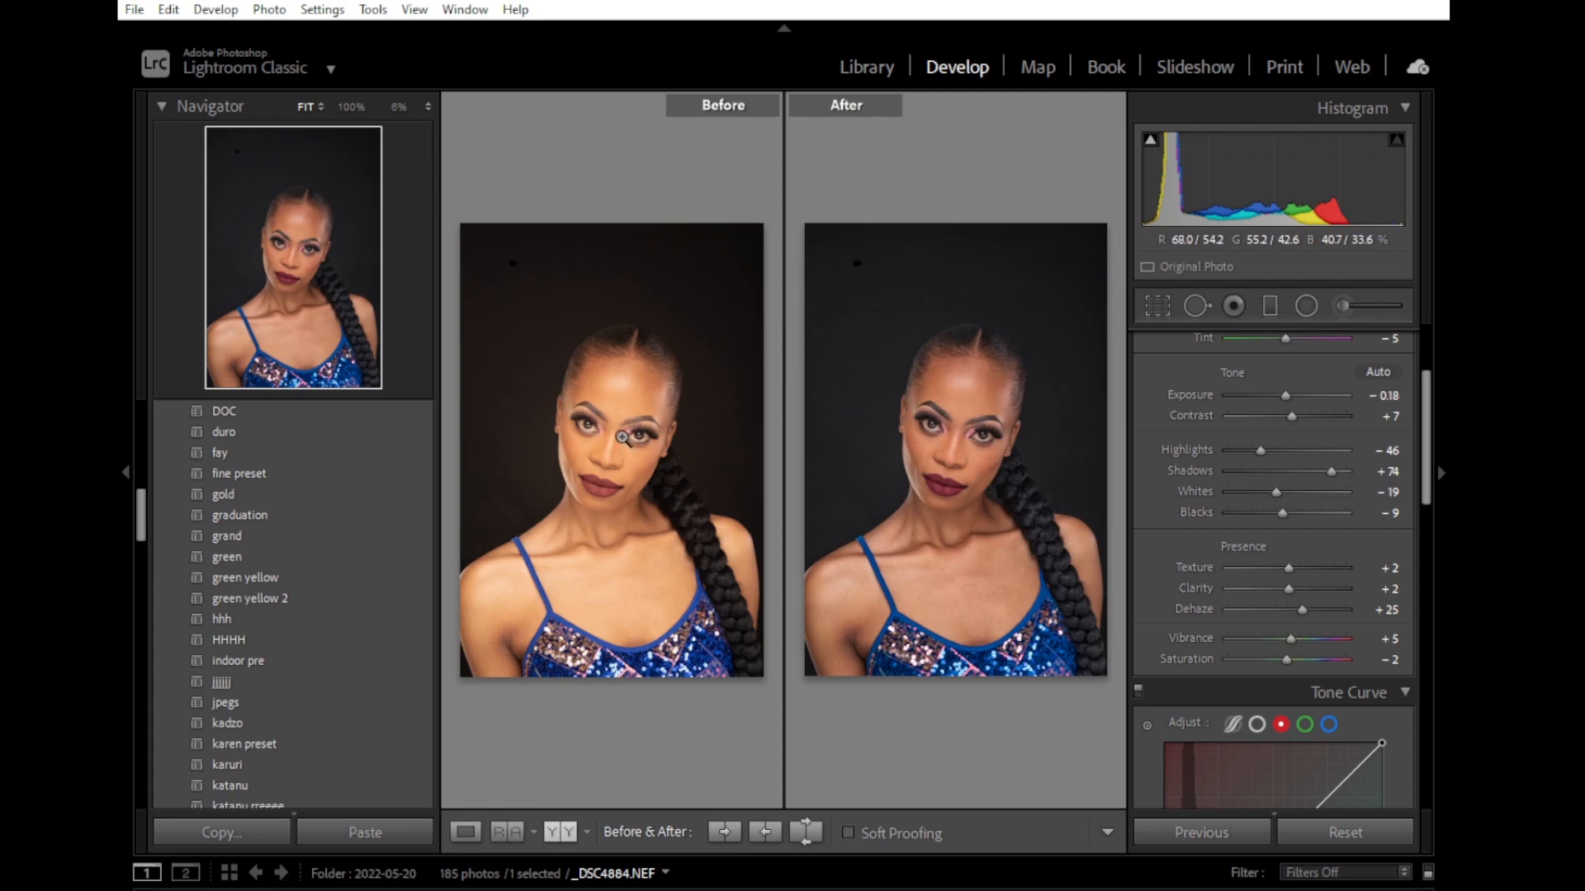
{"action": "left_click", "coordinate": [634, 437]}
{"action": "left_click", "coordinate": [610, 511]}
{"action": "left_click", "coordinate": [967, 408]}
Set the portrait's Shadows to +25 and return to the single-image view.
{"action": "left_click_drag", "start_coordinate": [1331, 471], "coordinate": [1303, 483]}
{"action": "left_click", "coordinate": [913, 481]}
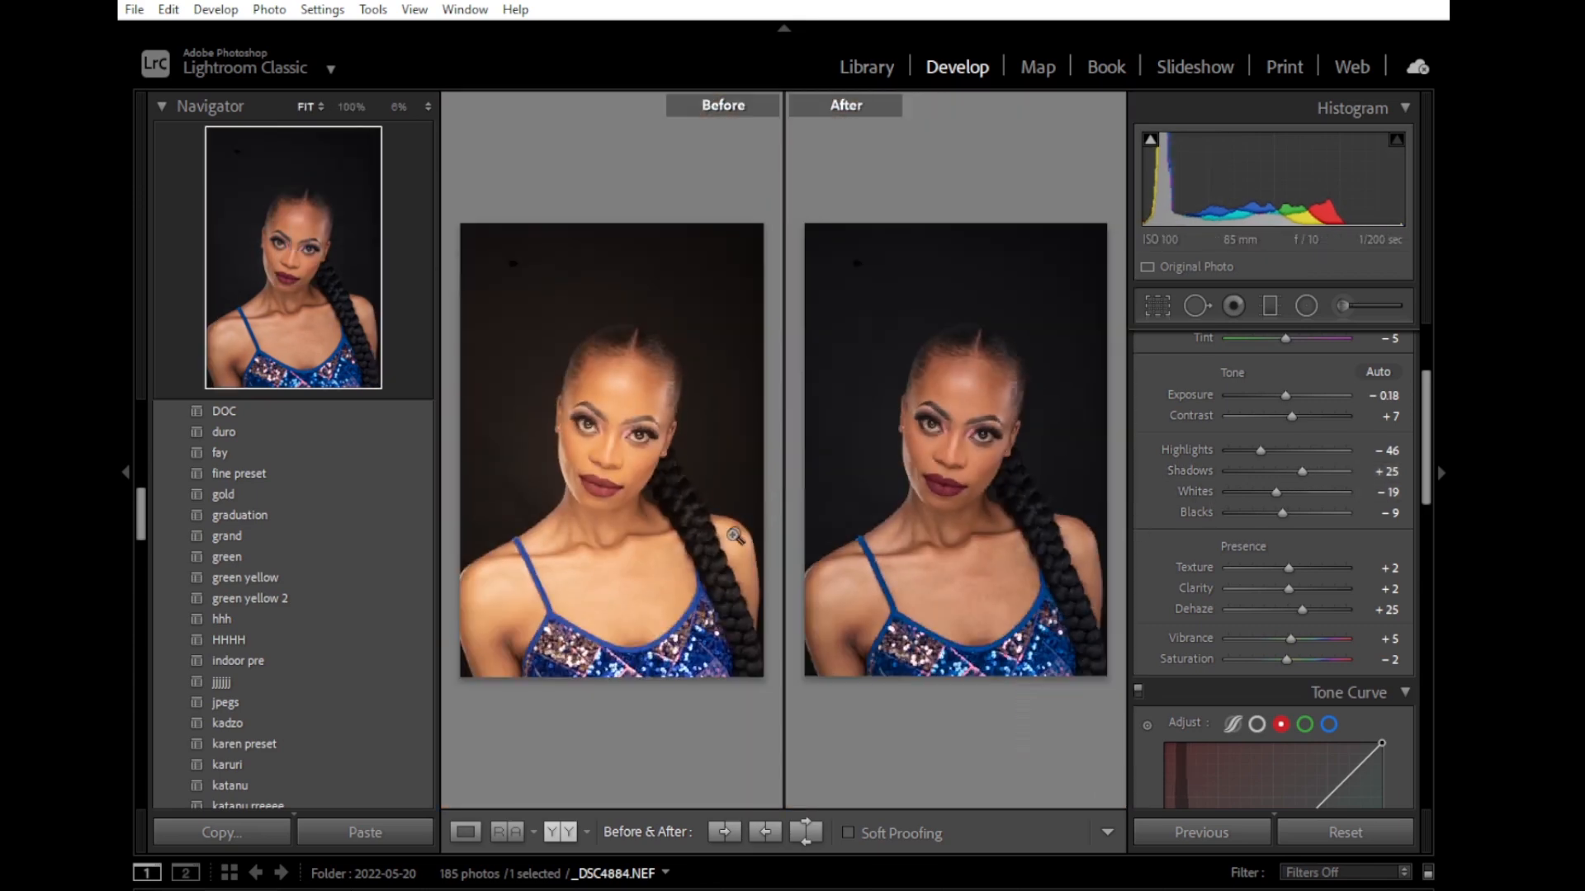
{"action": "left_click", "coordinate": [465, 832]}
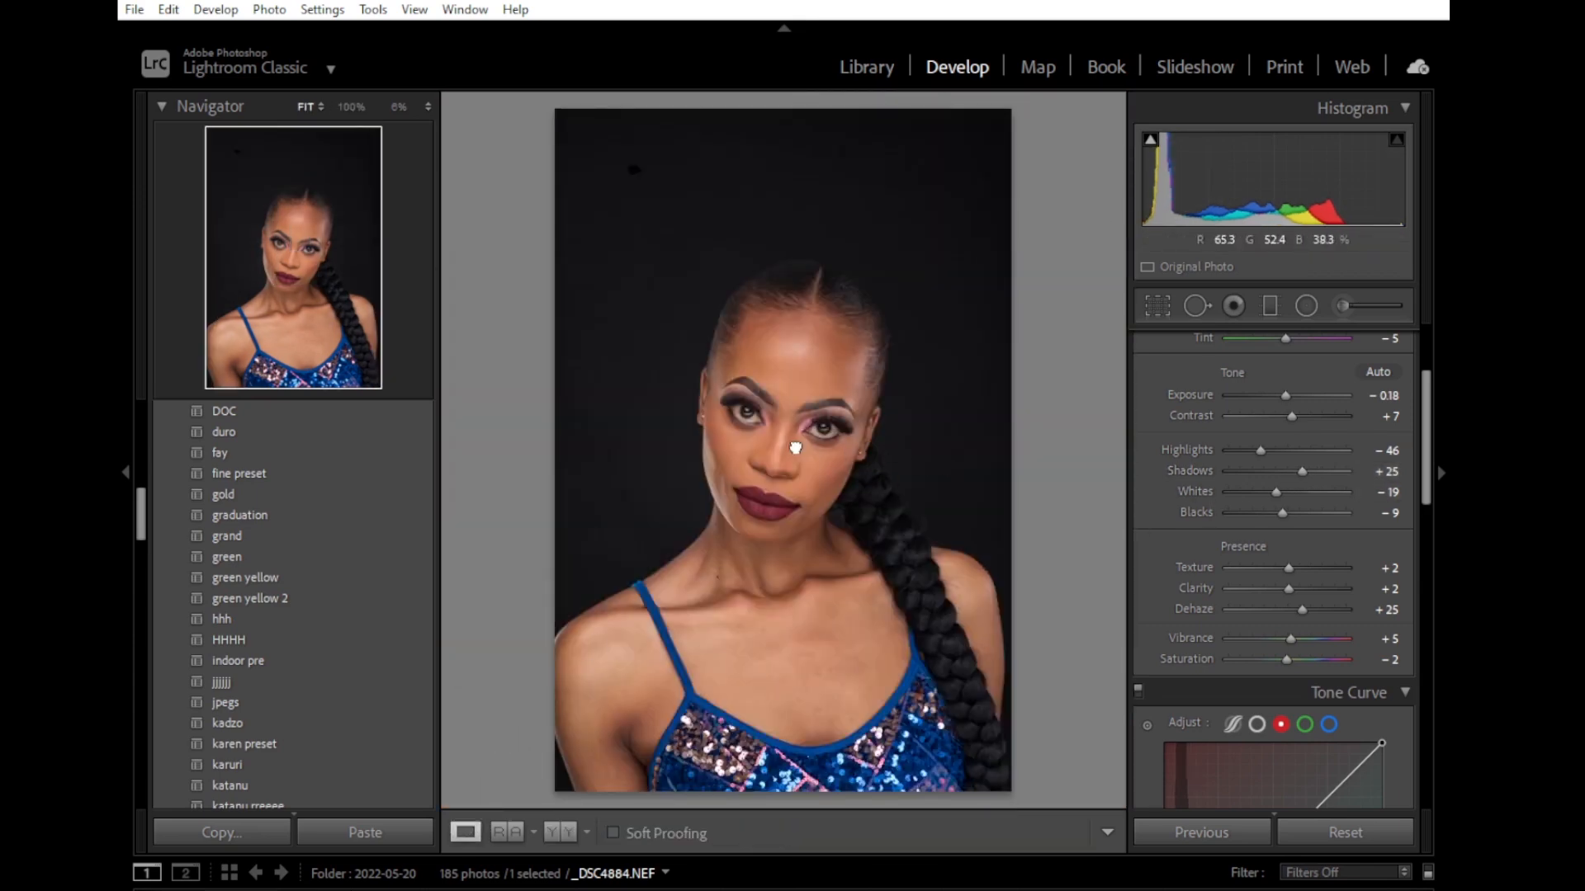
Inspect the skin on the face at 100% and compare the photo before and after the adjustments.
{"action": "left_click", "coordinate": [794, 447]}
{"action": "left_click", "coordinate": [849, 495]}
{"action": "left_click_drag", "start_coordinate": [780, 430], "coordinate": [803, 502]}
{"action": "left_click", "coordinate": [797, 397]}
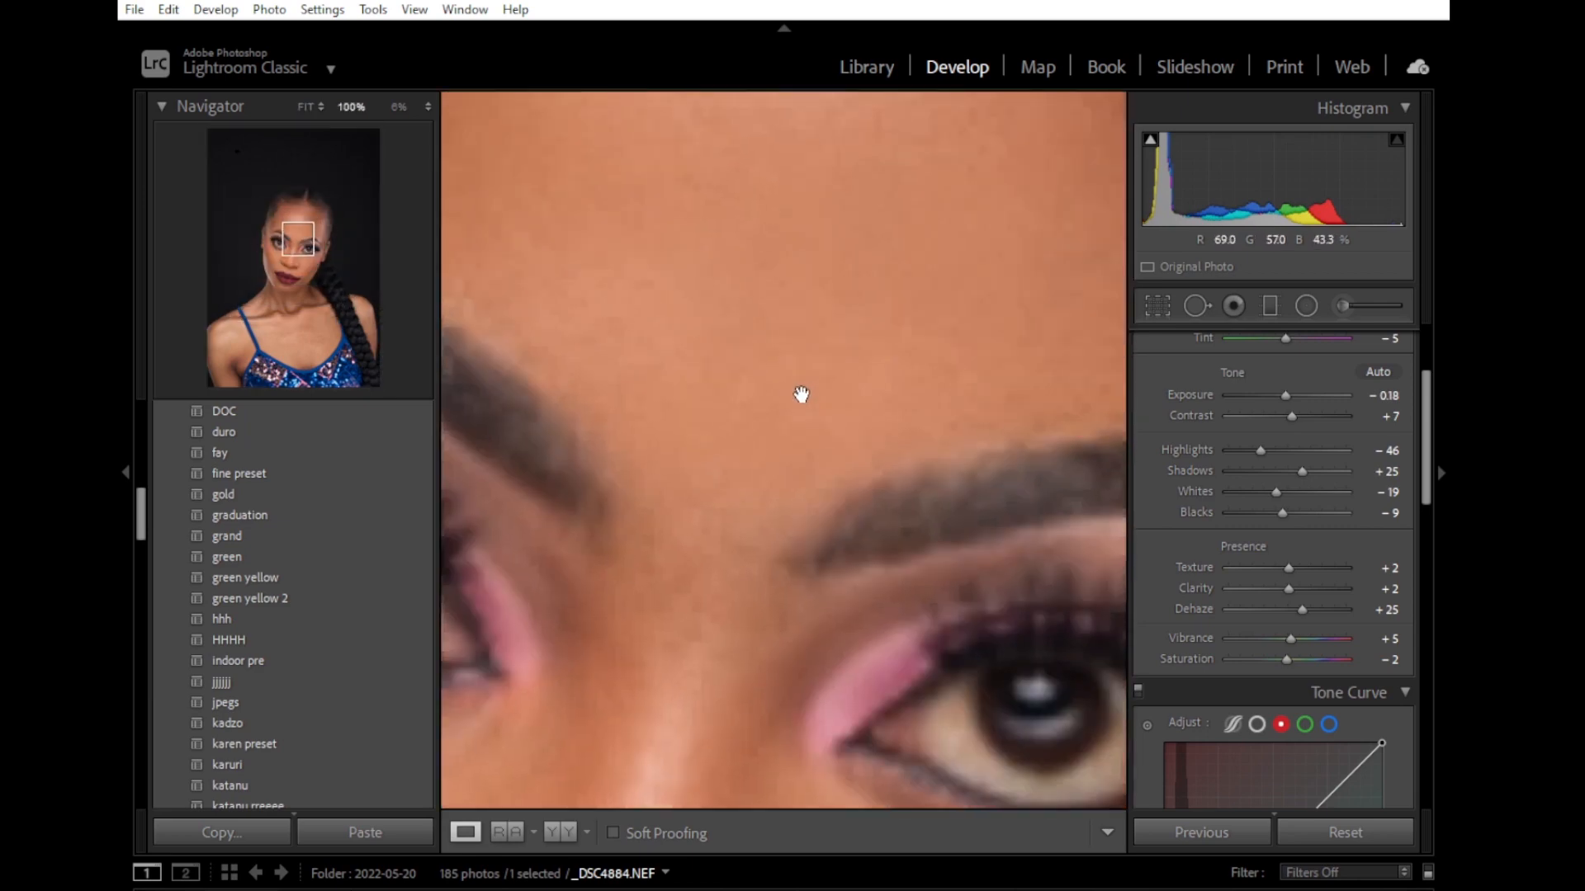
{"action": "left_click", "coordinate": [794, 397]}
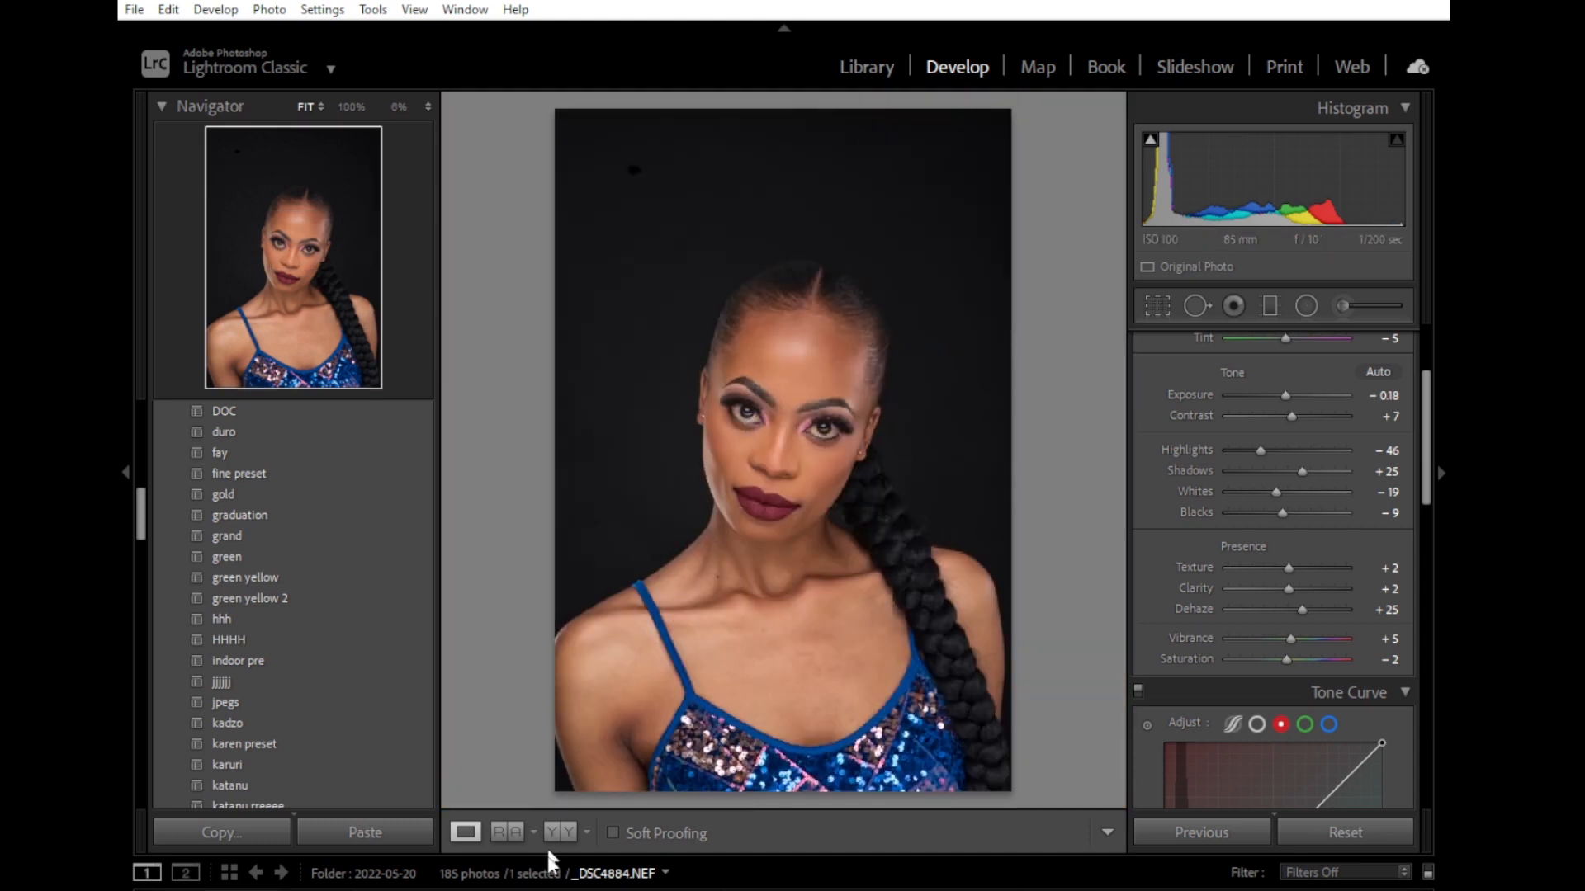
{"action": "left_click", "coordinate": [558, 833]}
{"action": "left_click", "coordinate": [467, 831]}
Review the Basic settings, each tone curve channel, and the green and yellow HSL colour adjustments.
{"action": "left_click_drag", "start_coordinate": [1425, 475], "coordinate": [1437, 379]}
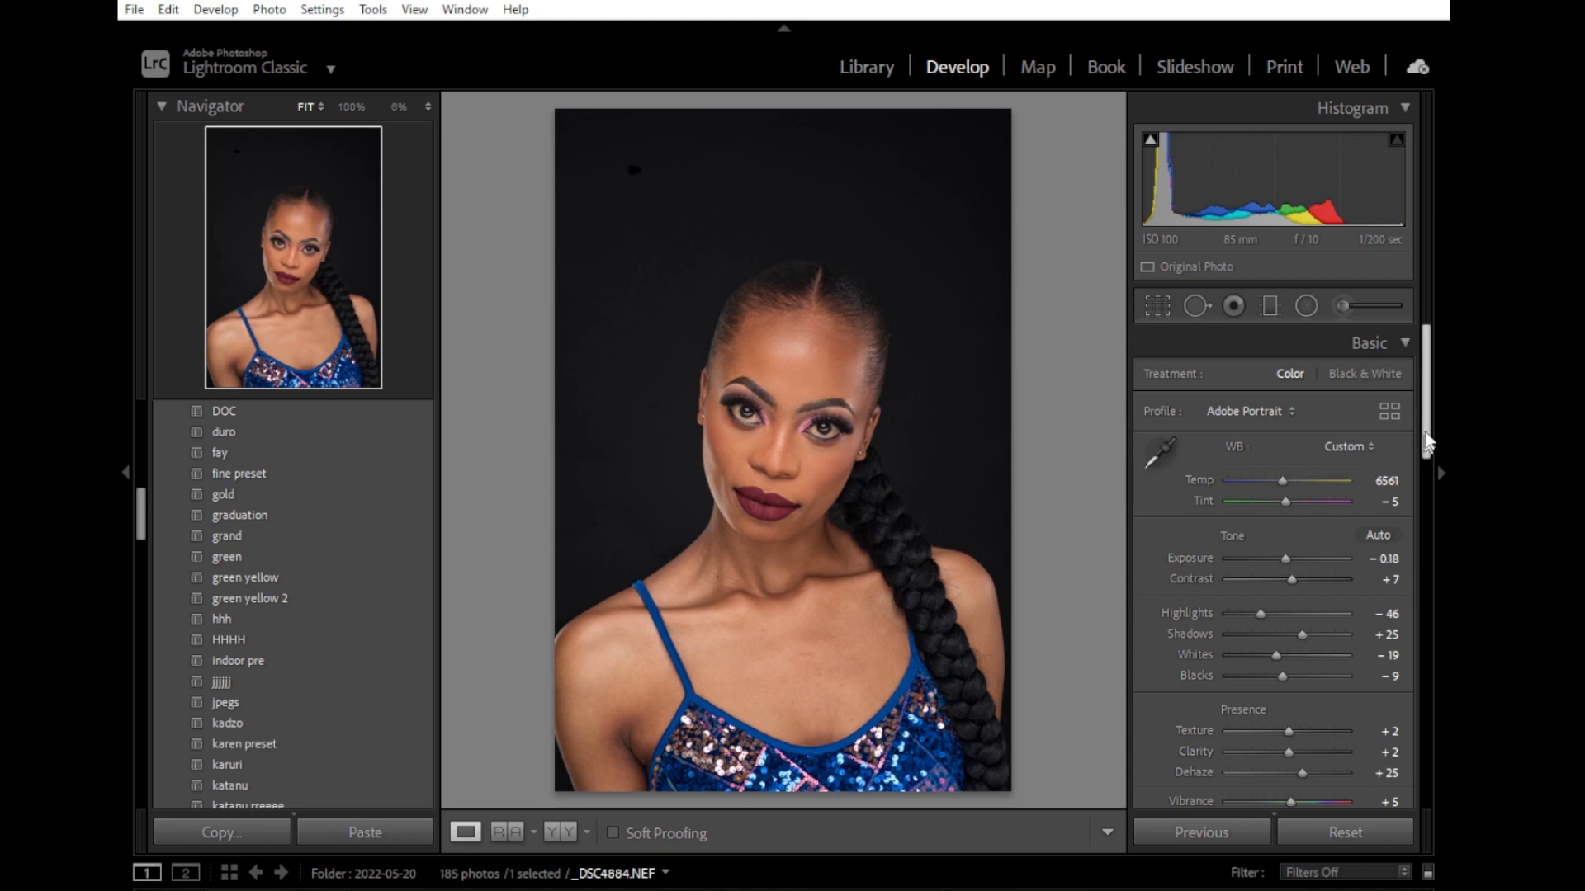
{"action": "left_click_drag", "start_coordinate": [1425, 438], "coordinate": [1425, 516]}
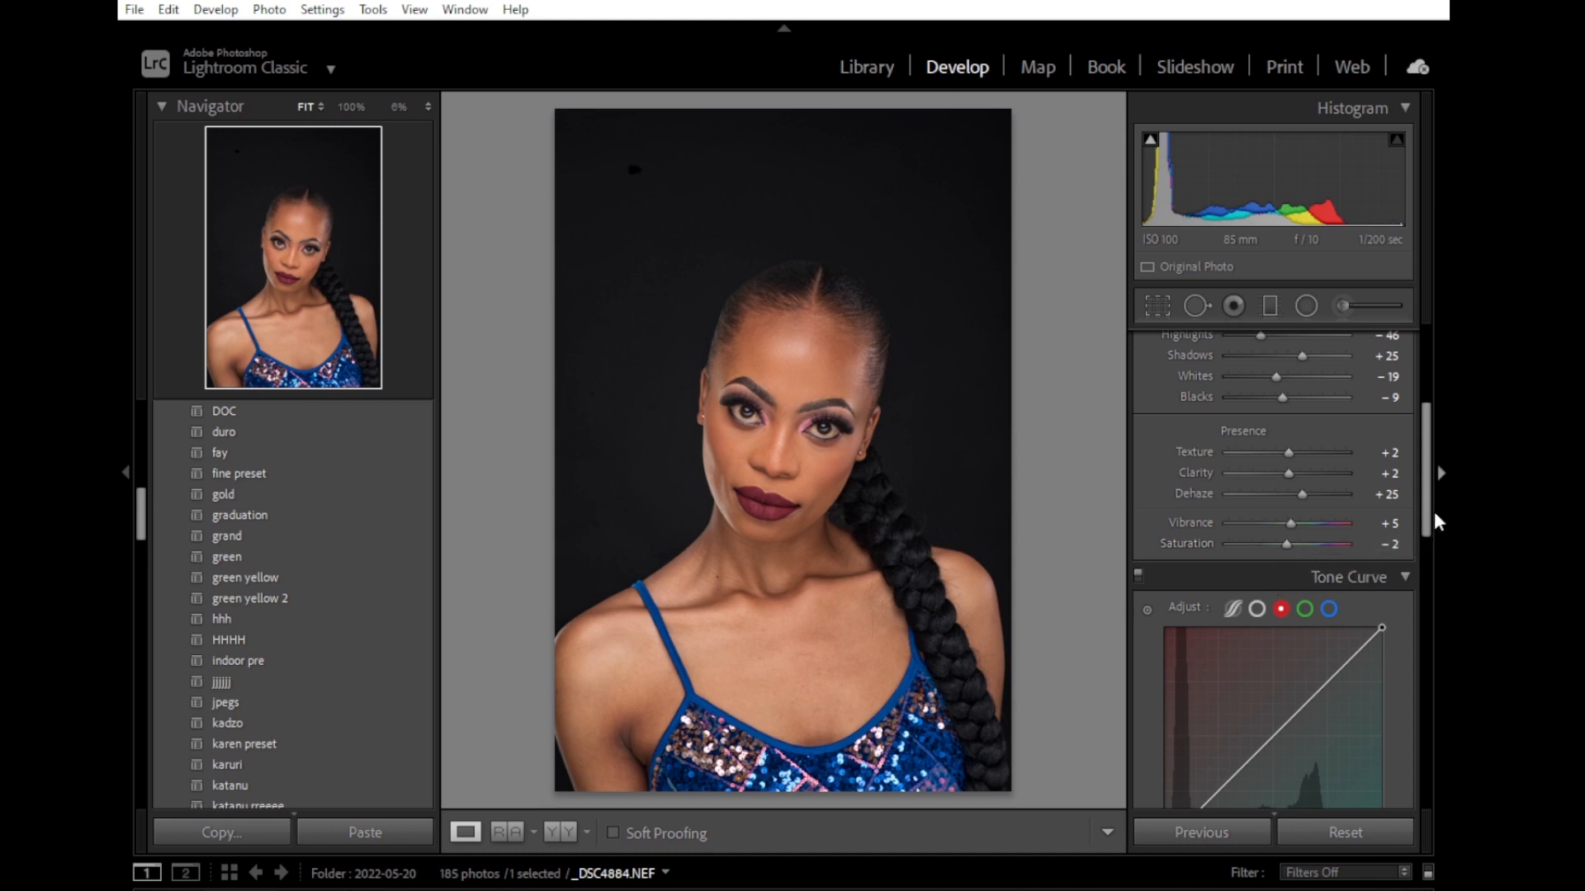
{"action": "left_click_drag", "start_coordinate": [1427, 512], "coordinate": [1420, 589]}
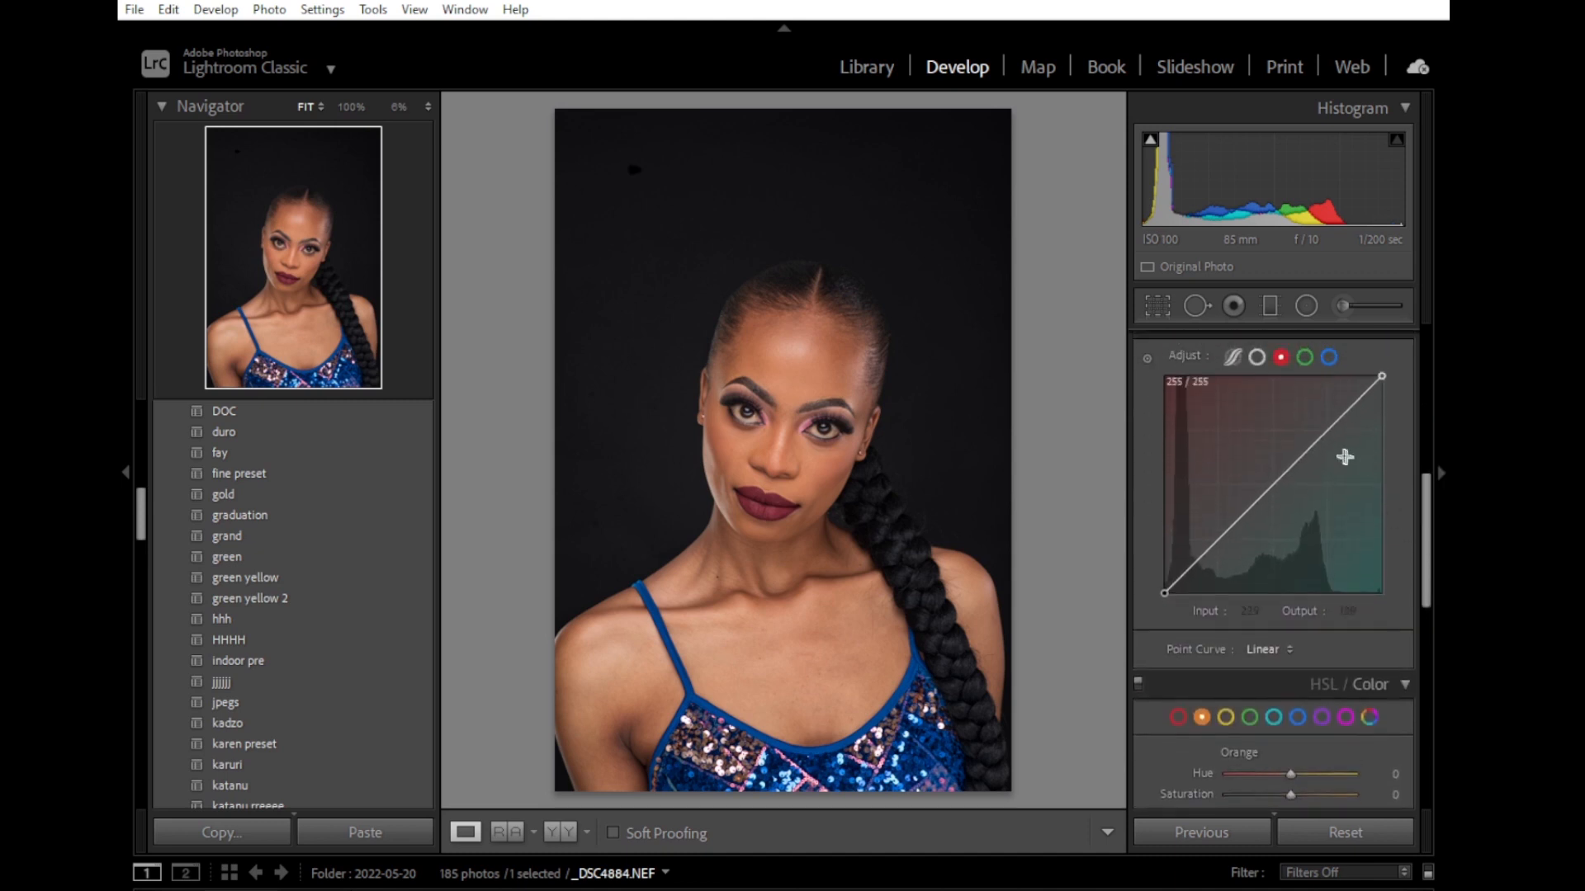
{"action": "left_click", "coordinate": [1327, 360]}
{"action": "left_click", "coordinate": [1305, 358]}
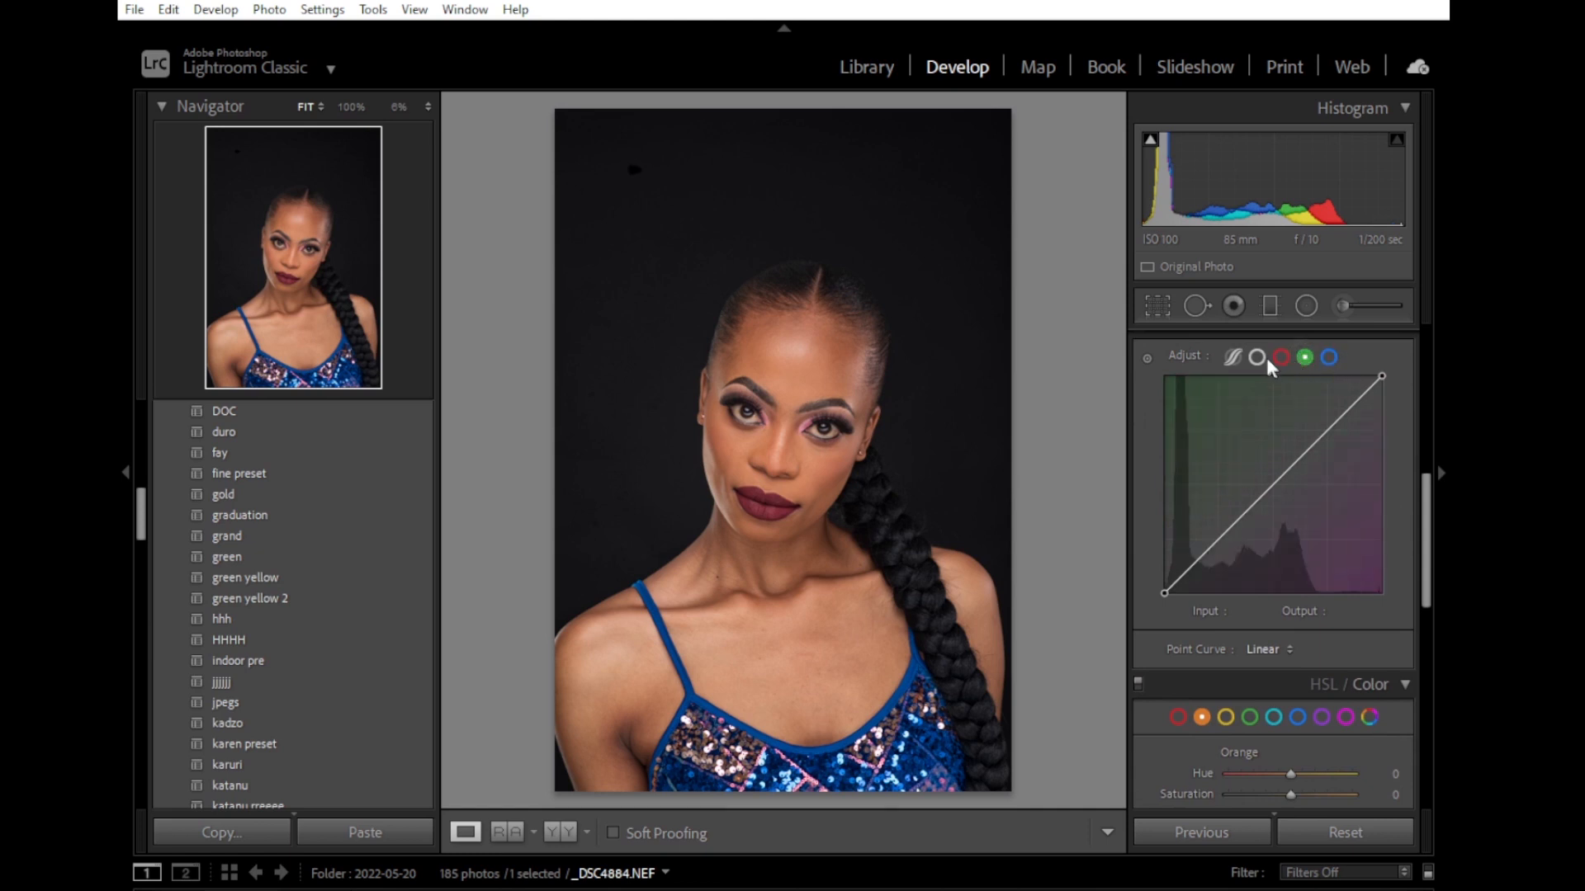
{"action": "left_click", "coordinate": [1256, 357]}
{"action": "left_click", "coordinate": [1281, 357]}
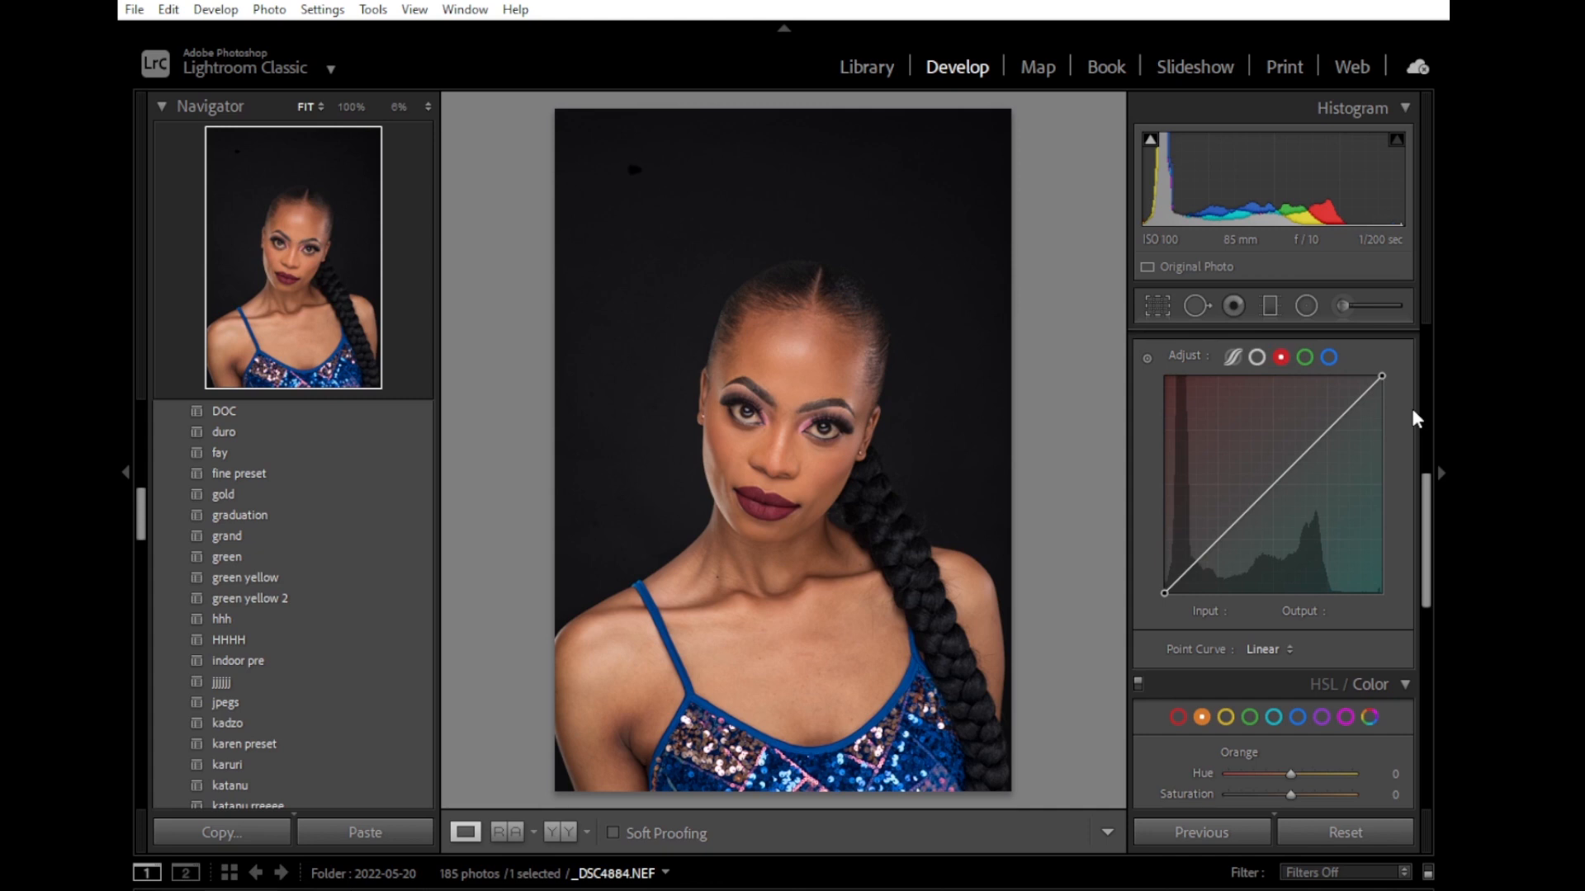
{"action": "left_click_drag", "start_coordinate": [1427, 566], "coordinate": [1426, 628]}
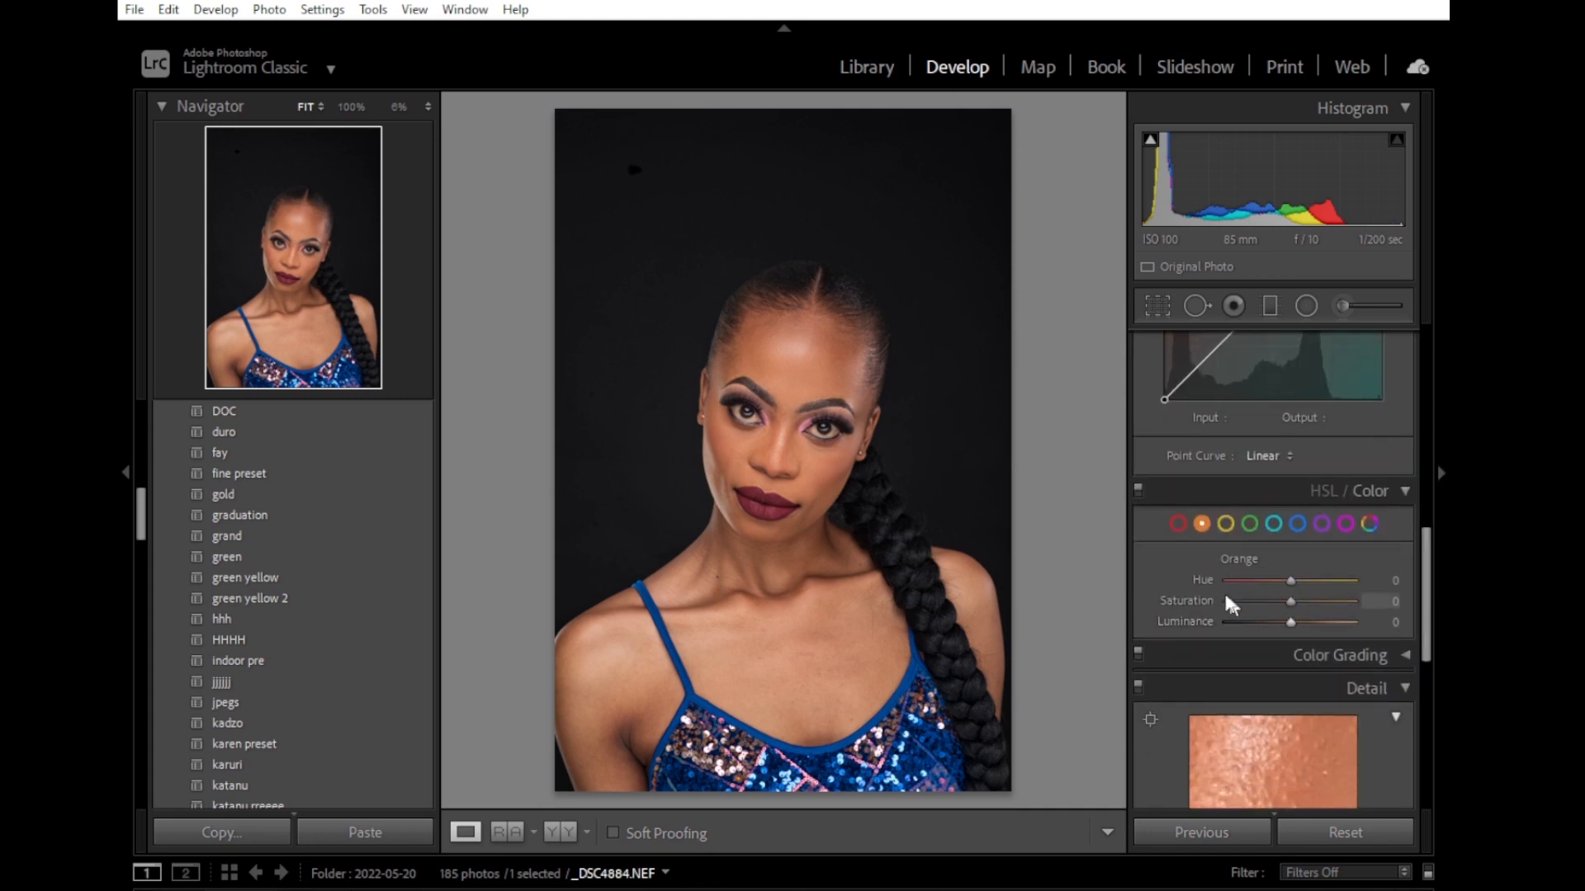
{"action": "left_click", "coordinate": [1250, 523]}
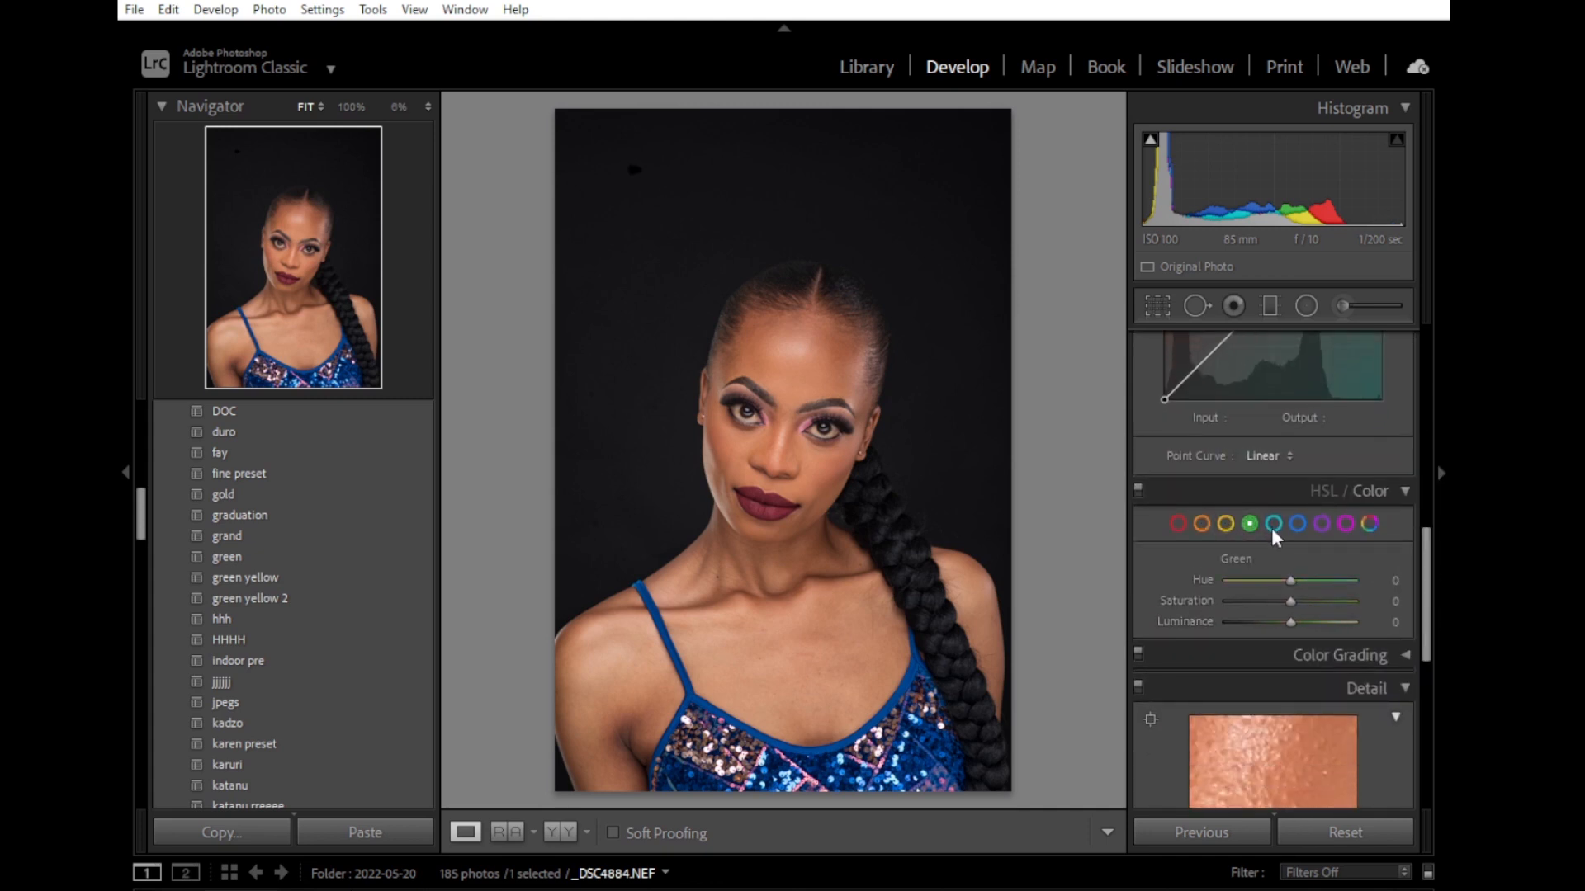
{"action": "left_click", "coordinate": [1223, 526]}
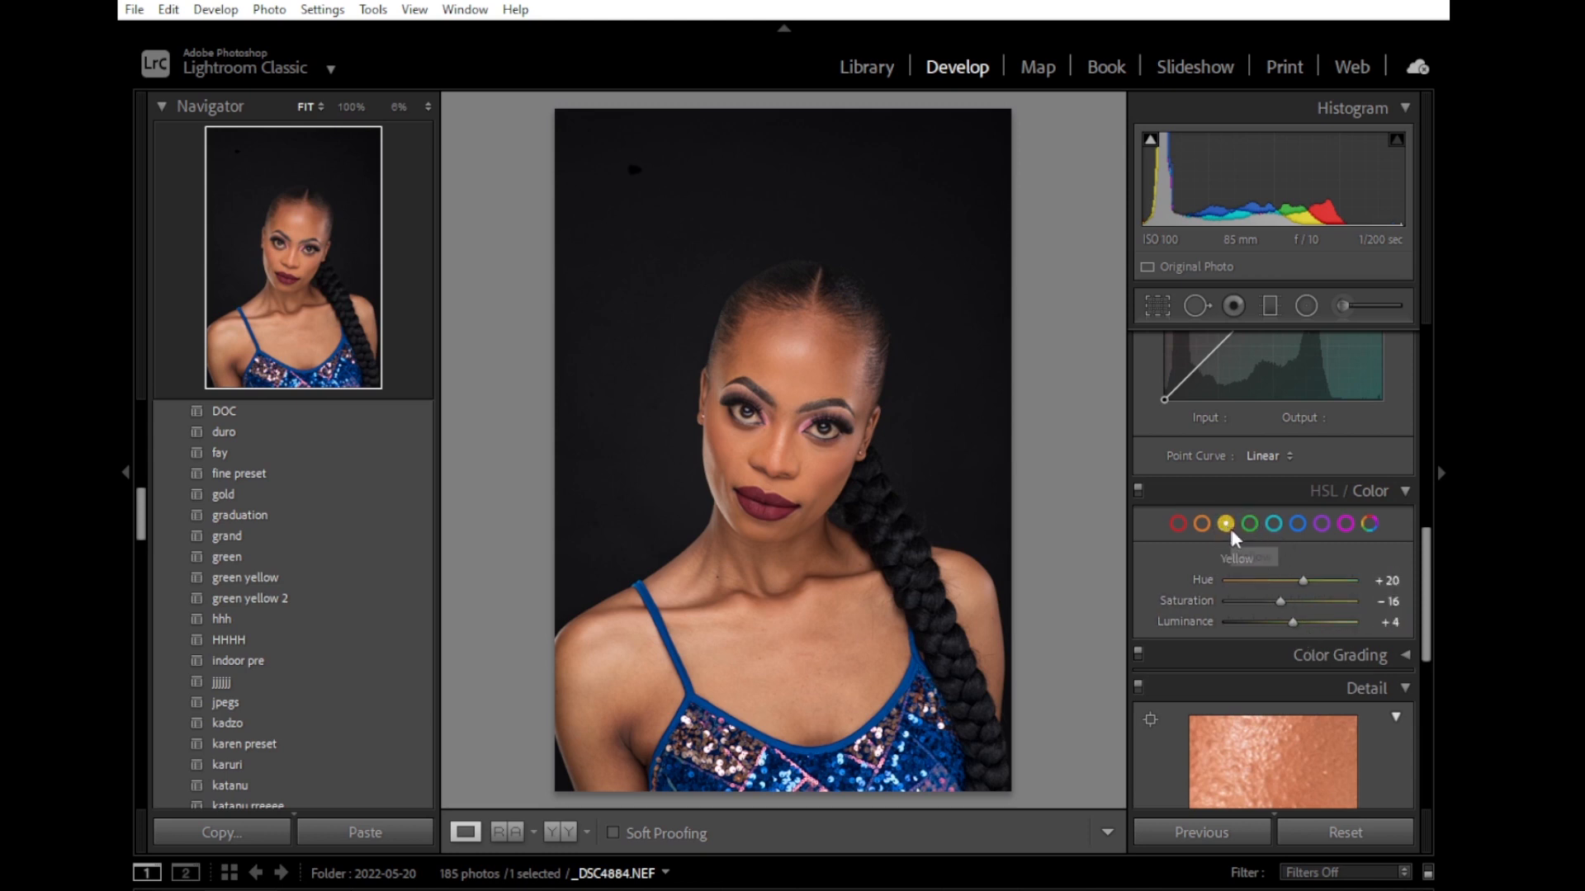
Check the photo among the shoot's Library thumbnails and compare its before and after versions in Develop.
{"action": "left_click", "coordinate": [880, 70]}
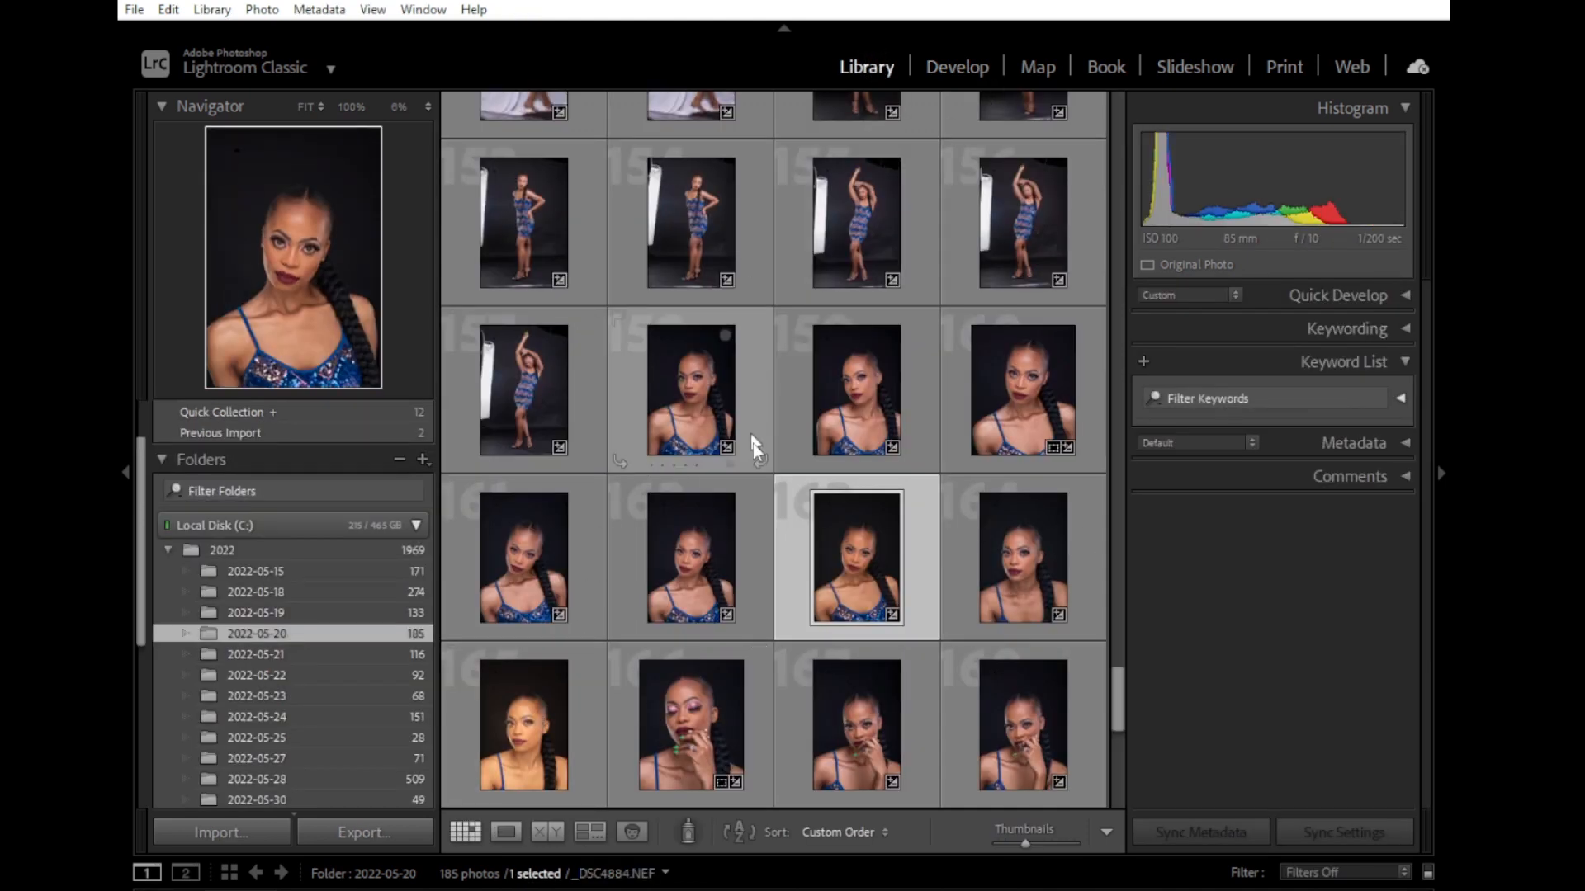
{"action": "left_click", "coordinate": [956, 68]}
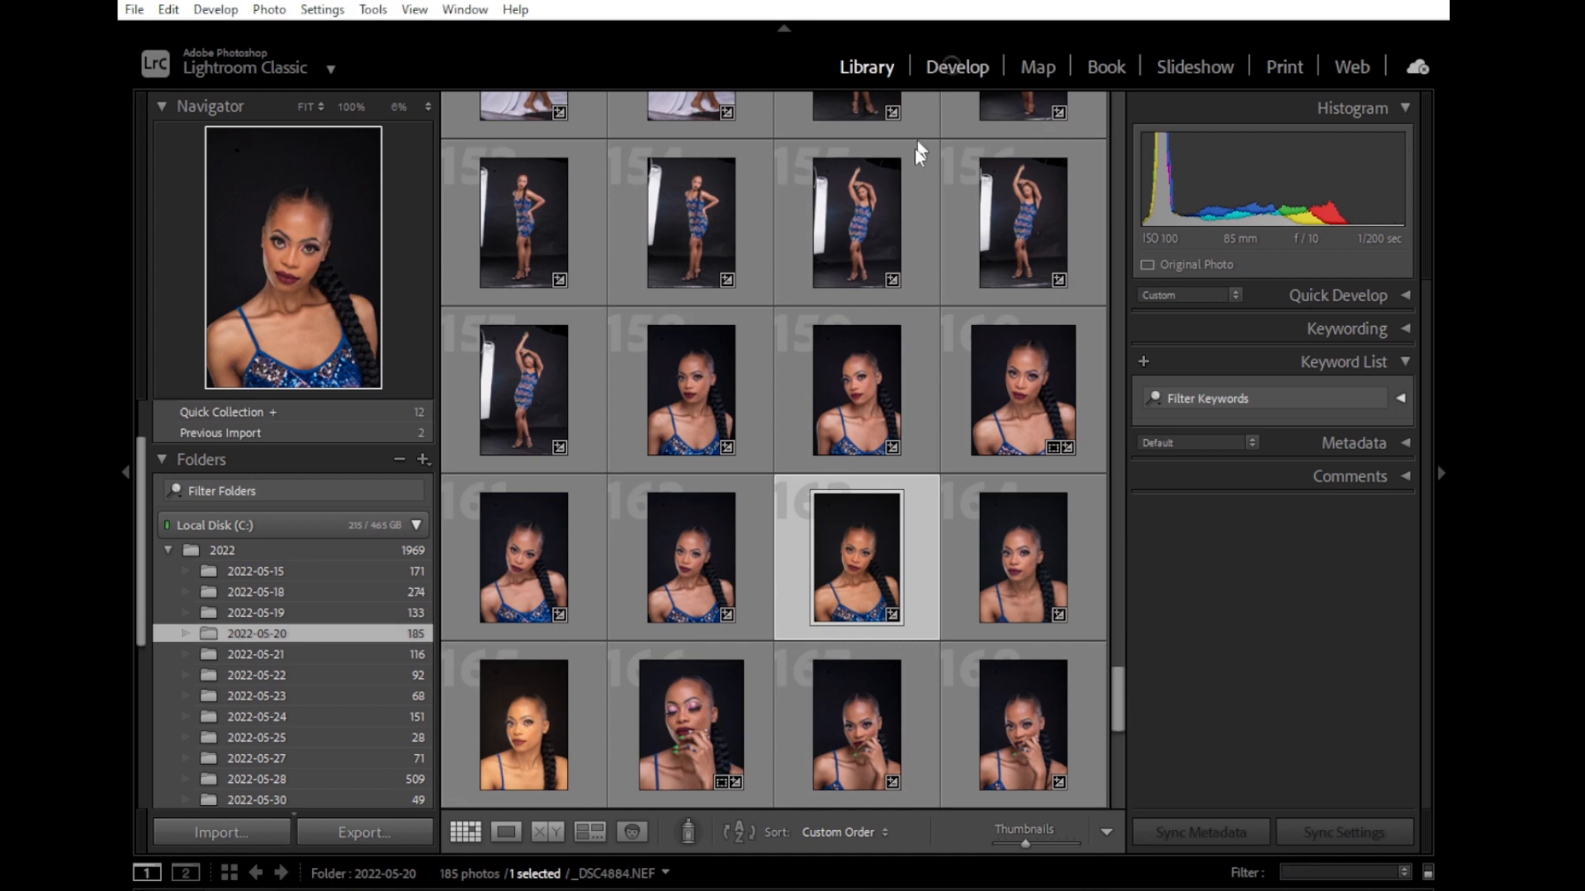
{"action": "left_click", "coordinate": [560, 832]}
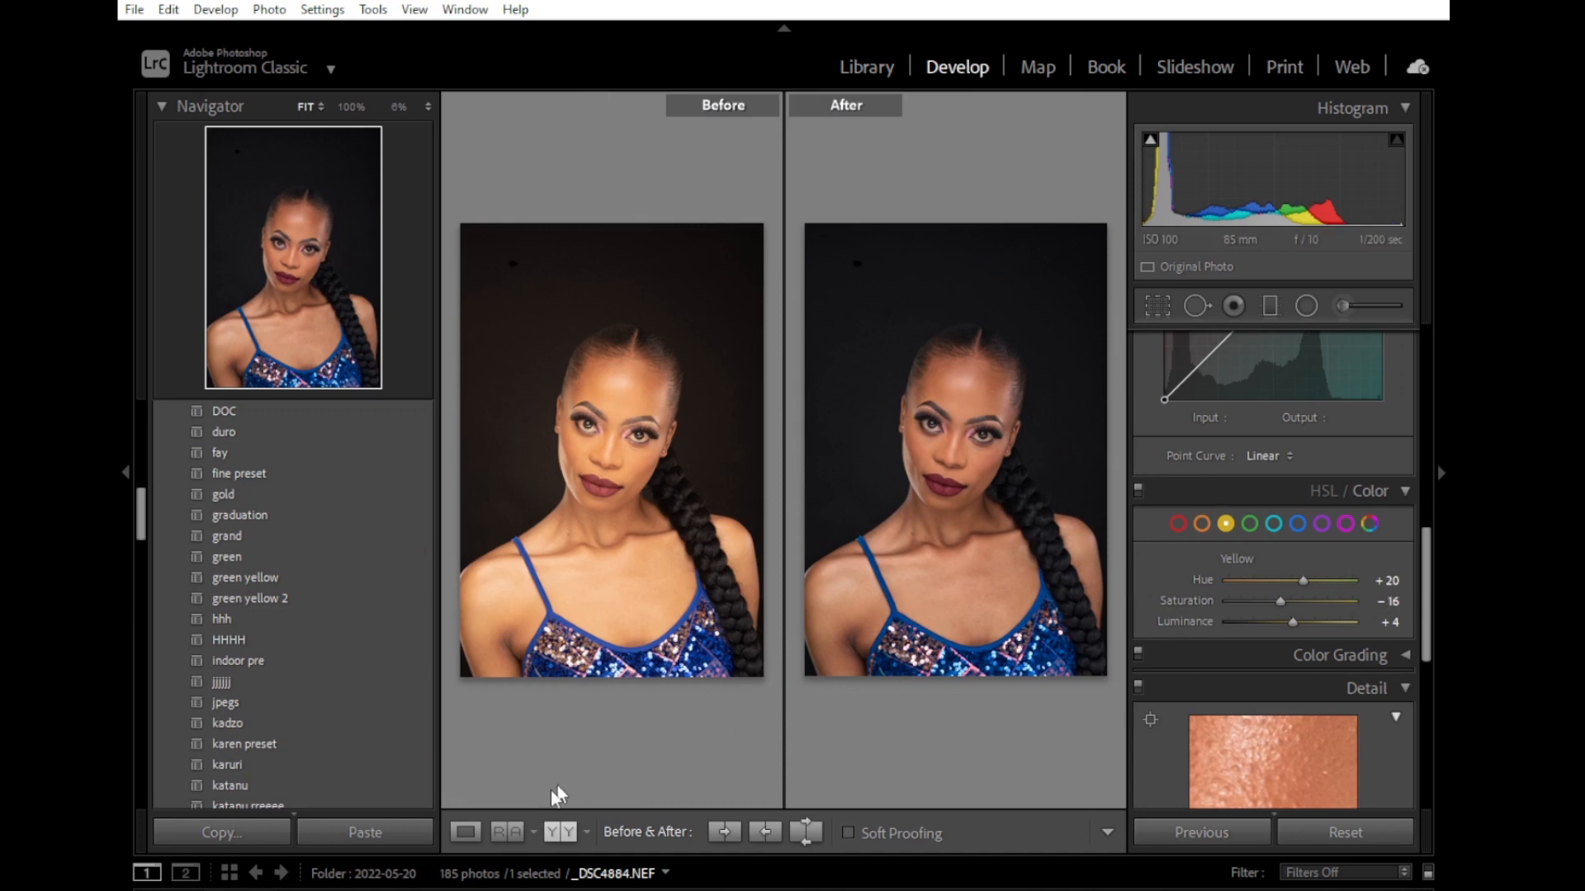
{"action": "left_click", "coordinate": [464, 833]}
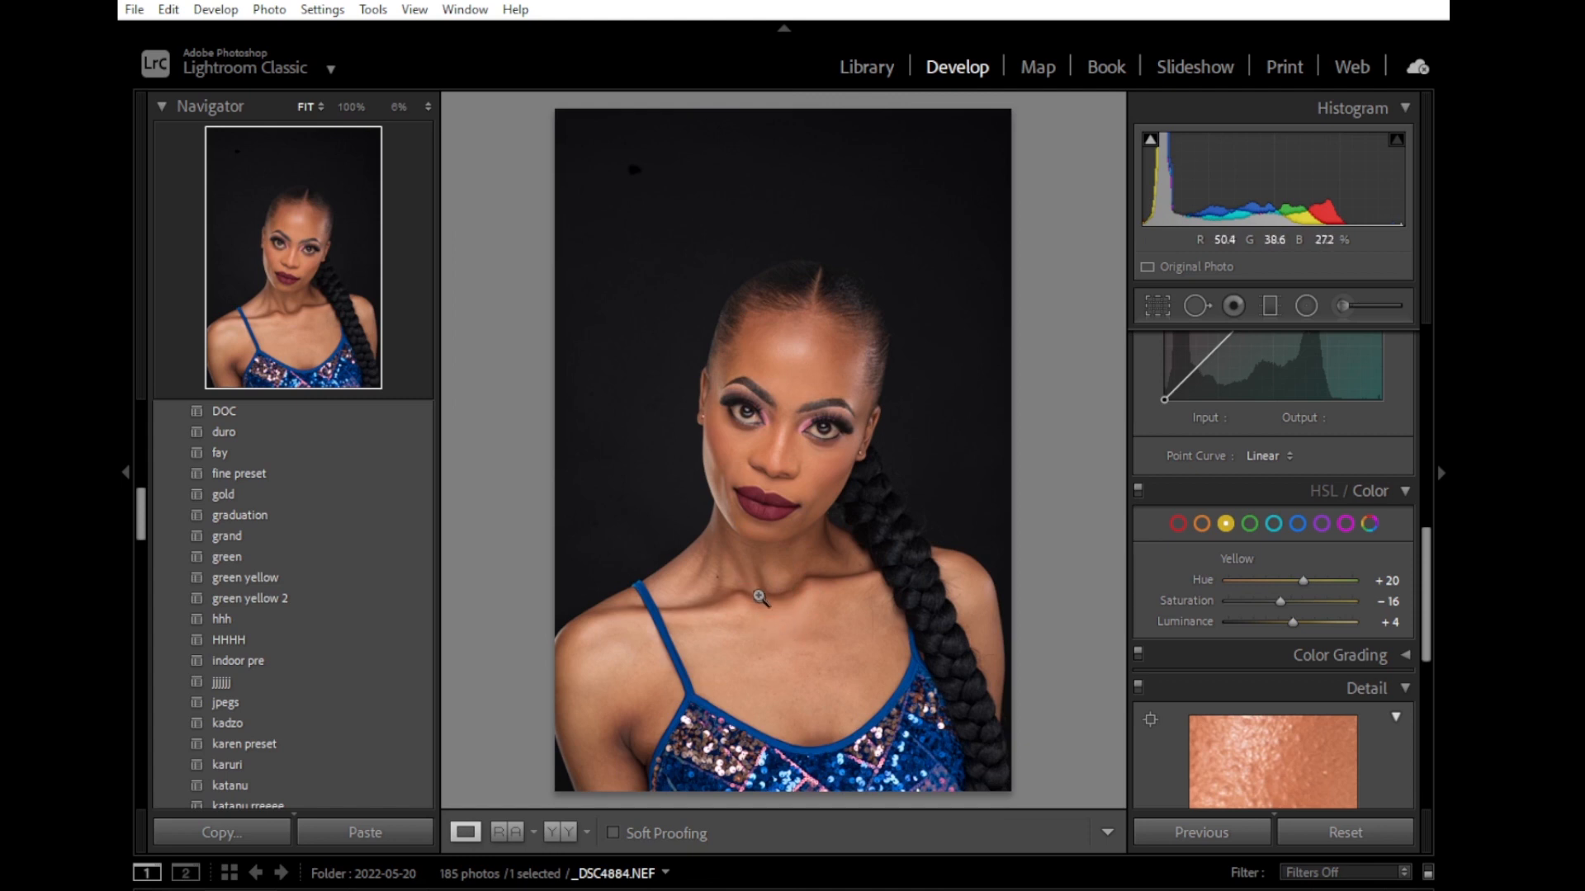
Send the adjusted portrait to Adobe Photoshop 2020 for editing.
{"action": "right_click", "coordinate": [760, 598]}
{"action": "mouse_move", "coordinate": [825, 552]}
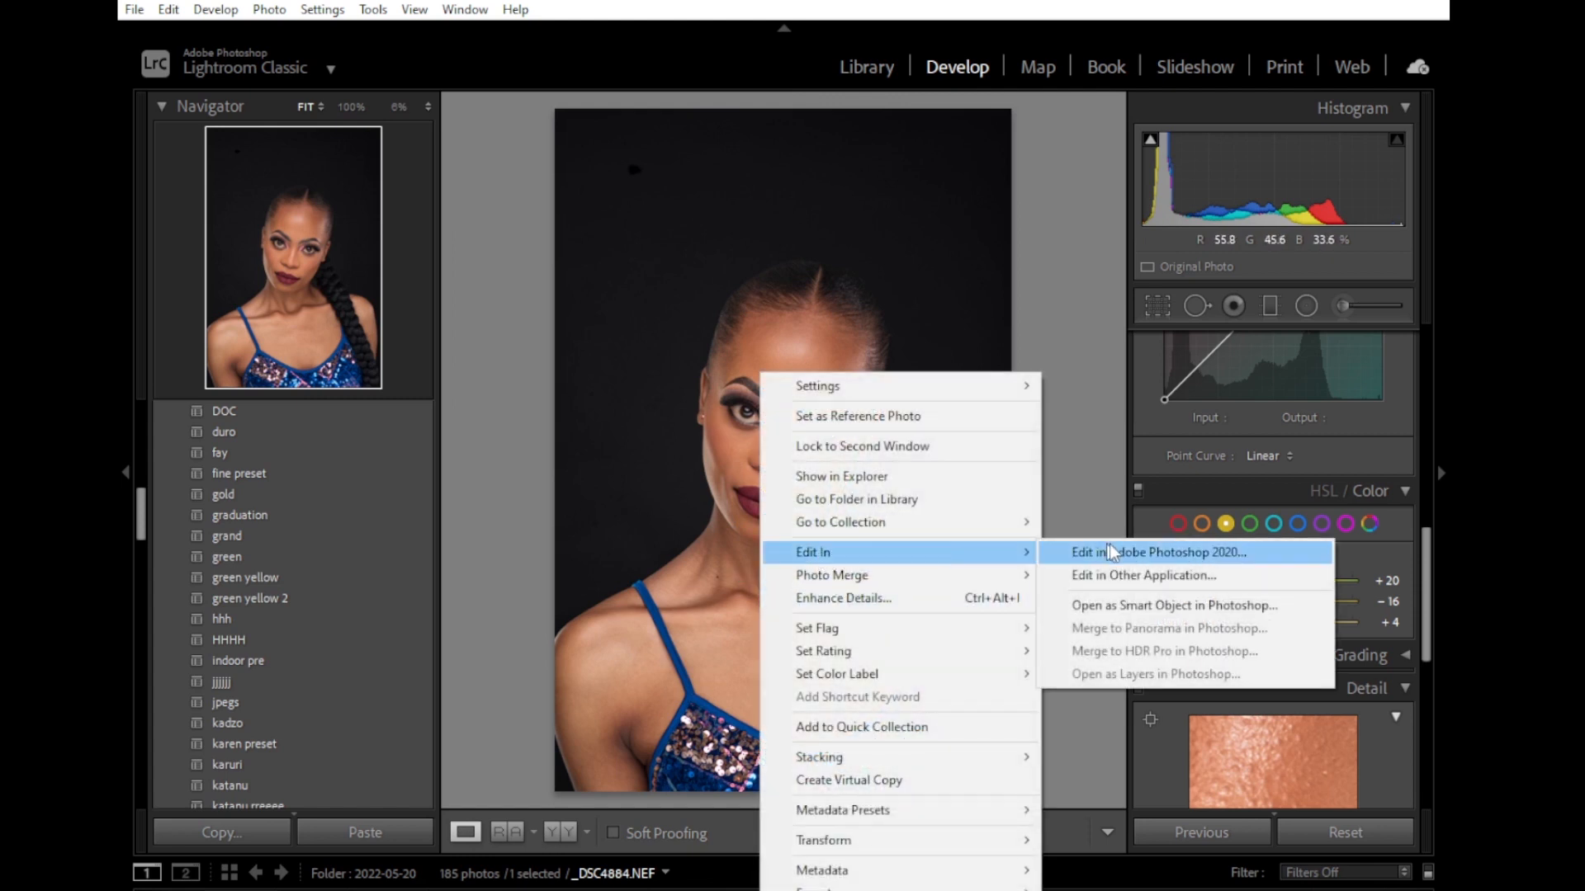
{"action": "left_click", "coordinate": [1110, 551]}
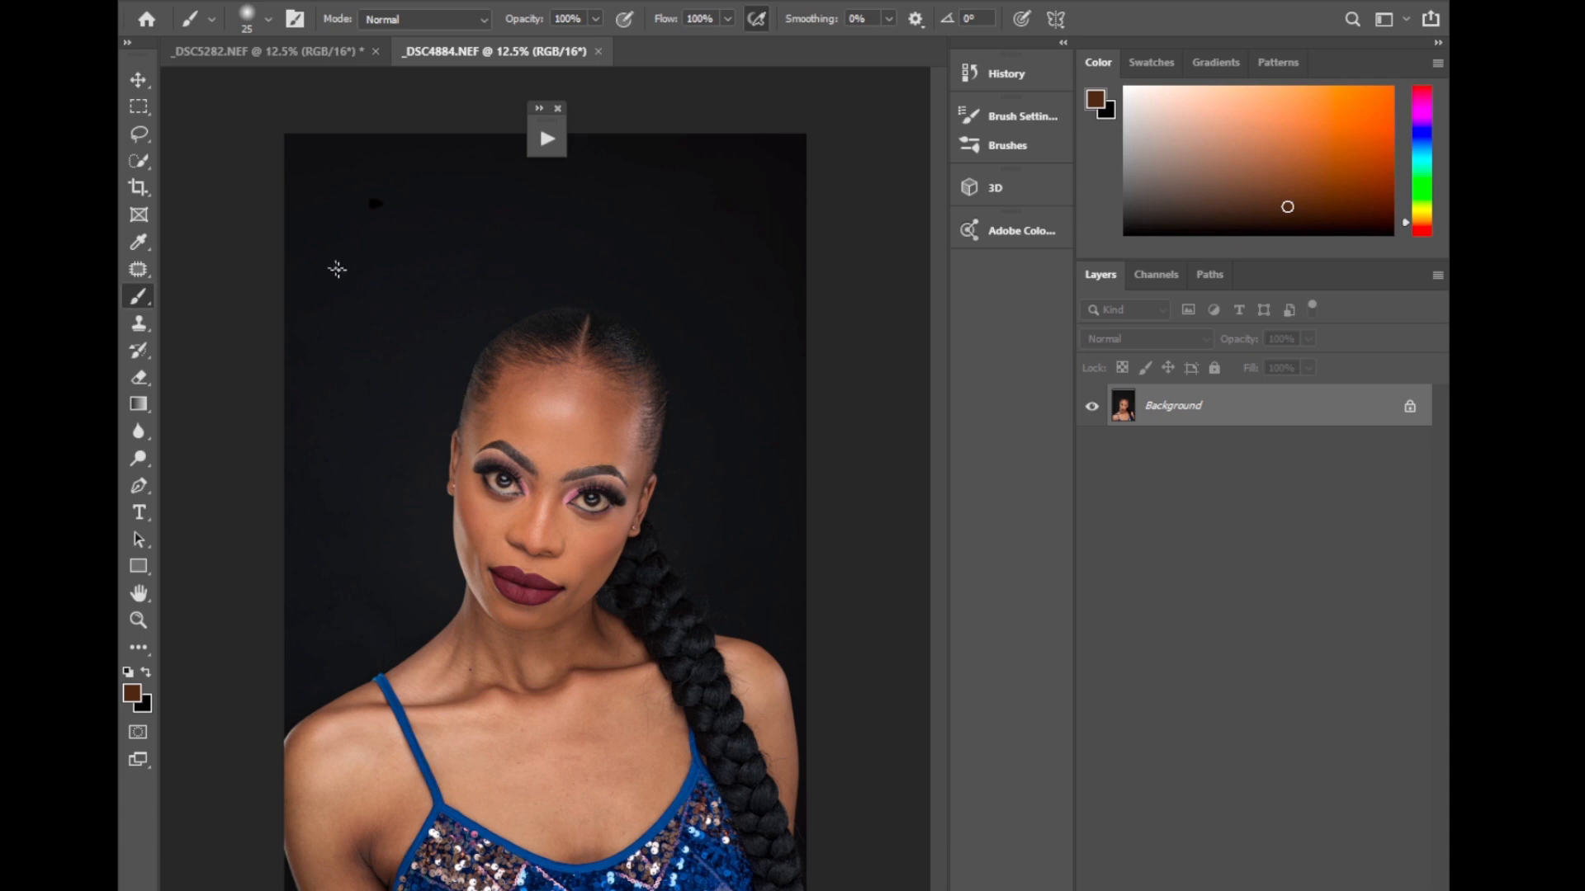
Crop the portrait to a 4:5 (8:10) ratio, trimming mostly the empty background above the head.
{"action": "key", "text": "c"}
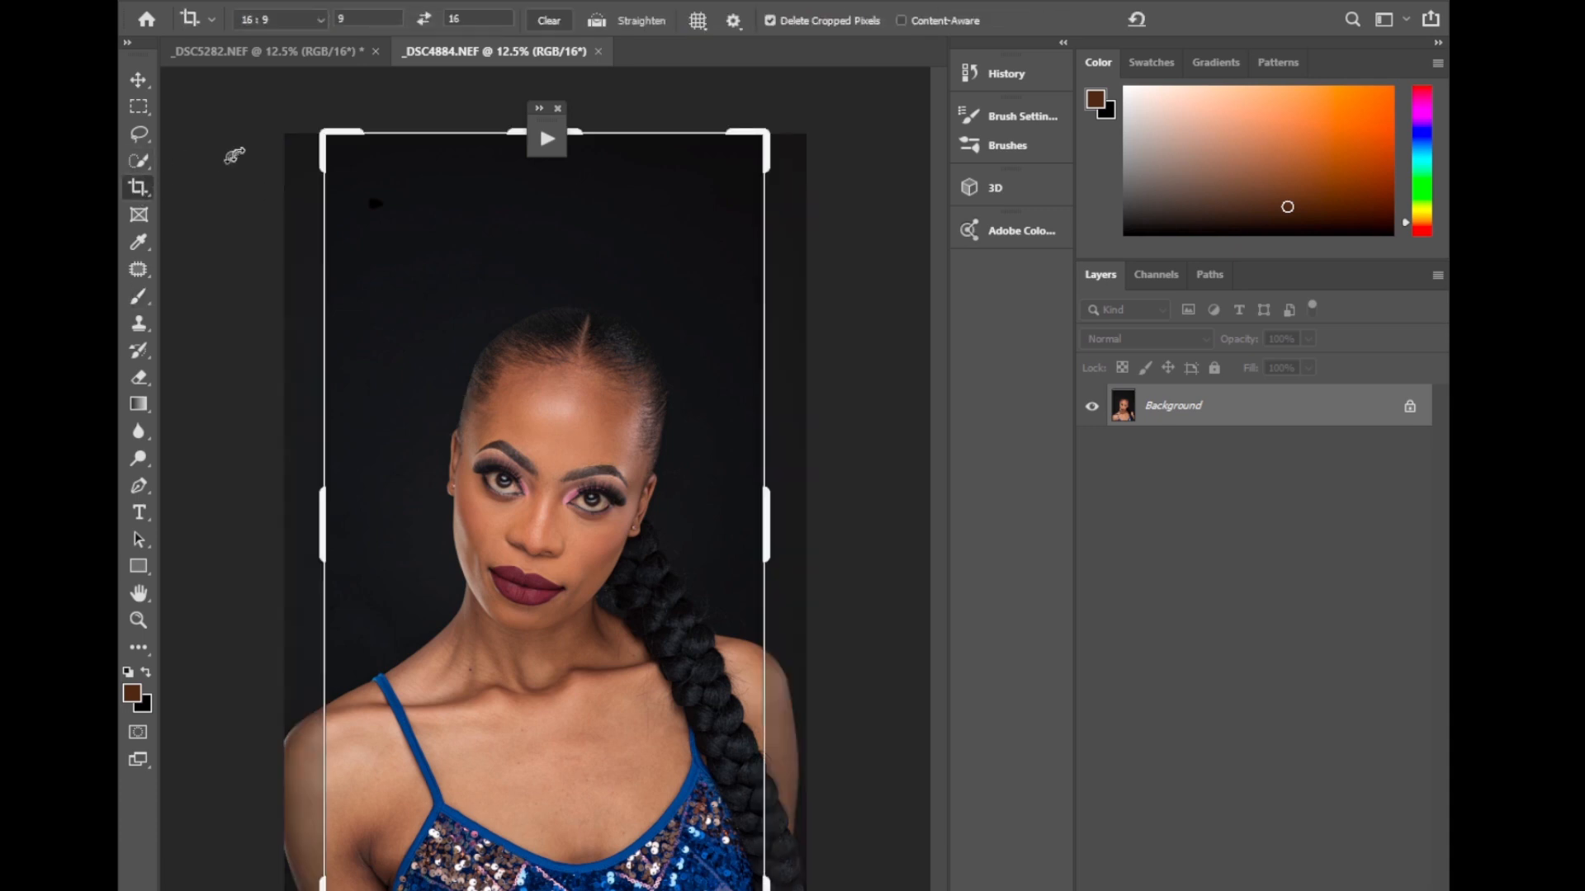
{"action": "left_click", "coordinate": [280, 23]}
{"action": "left_click", "coordinate": [272, 116]}
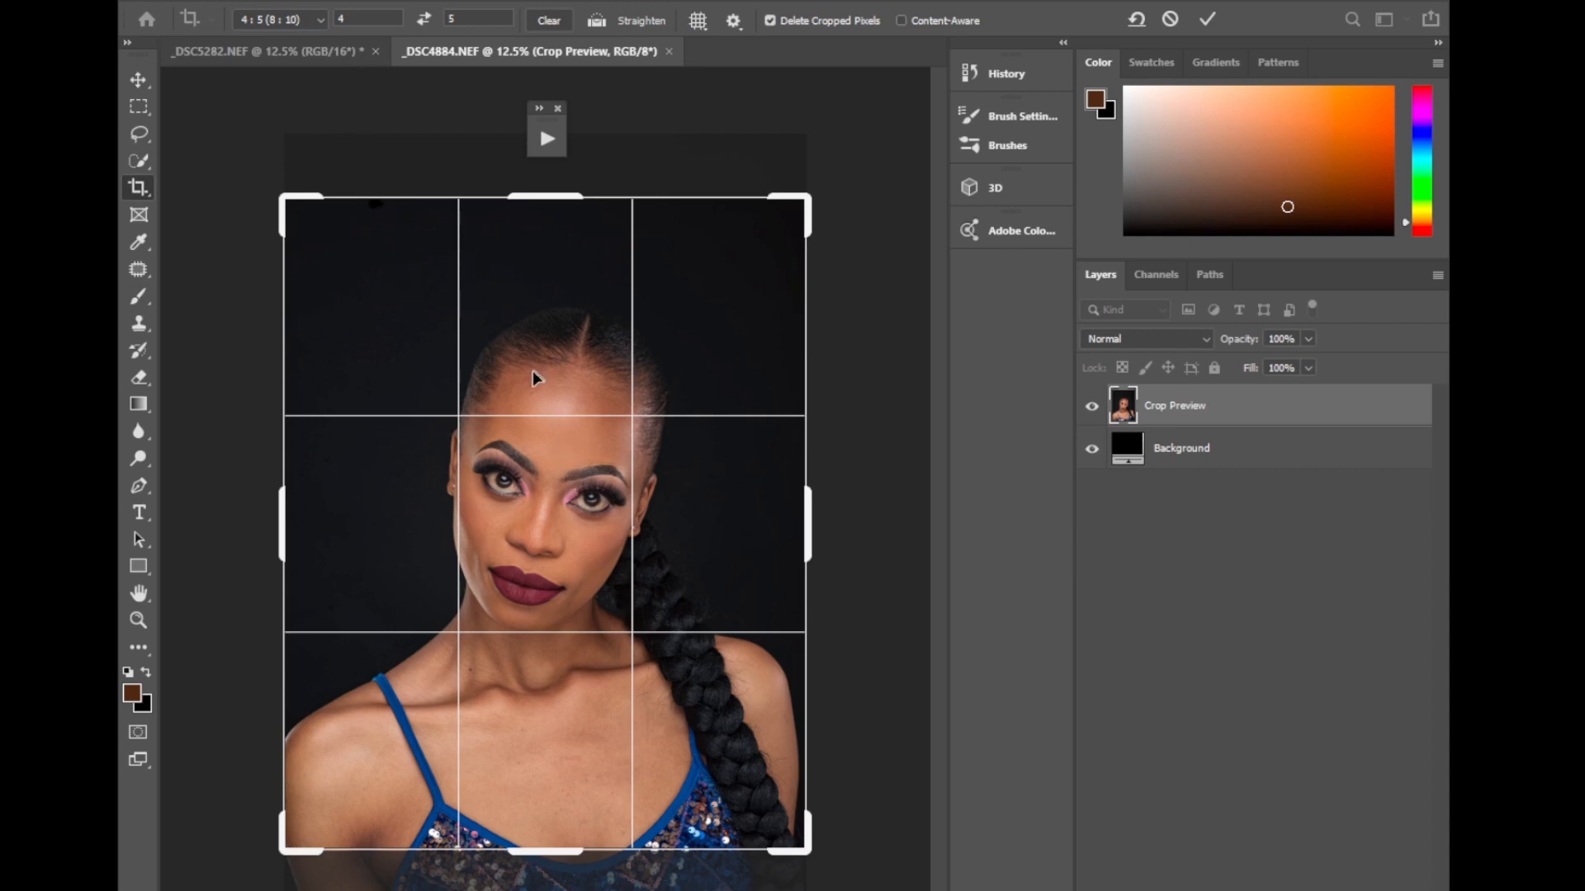
{"action": "left_click_drag", "start_coordinate": [539, 397], "coordinate": [581, 328]}
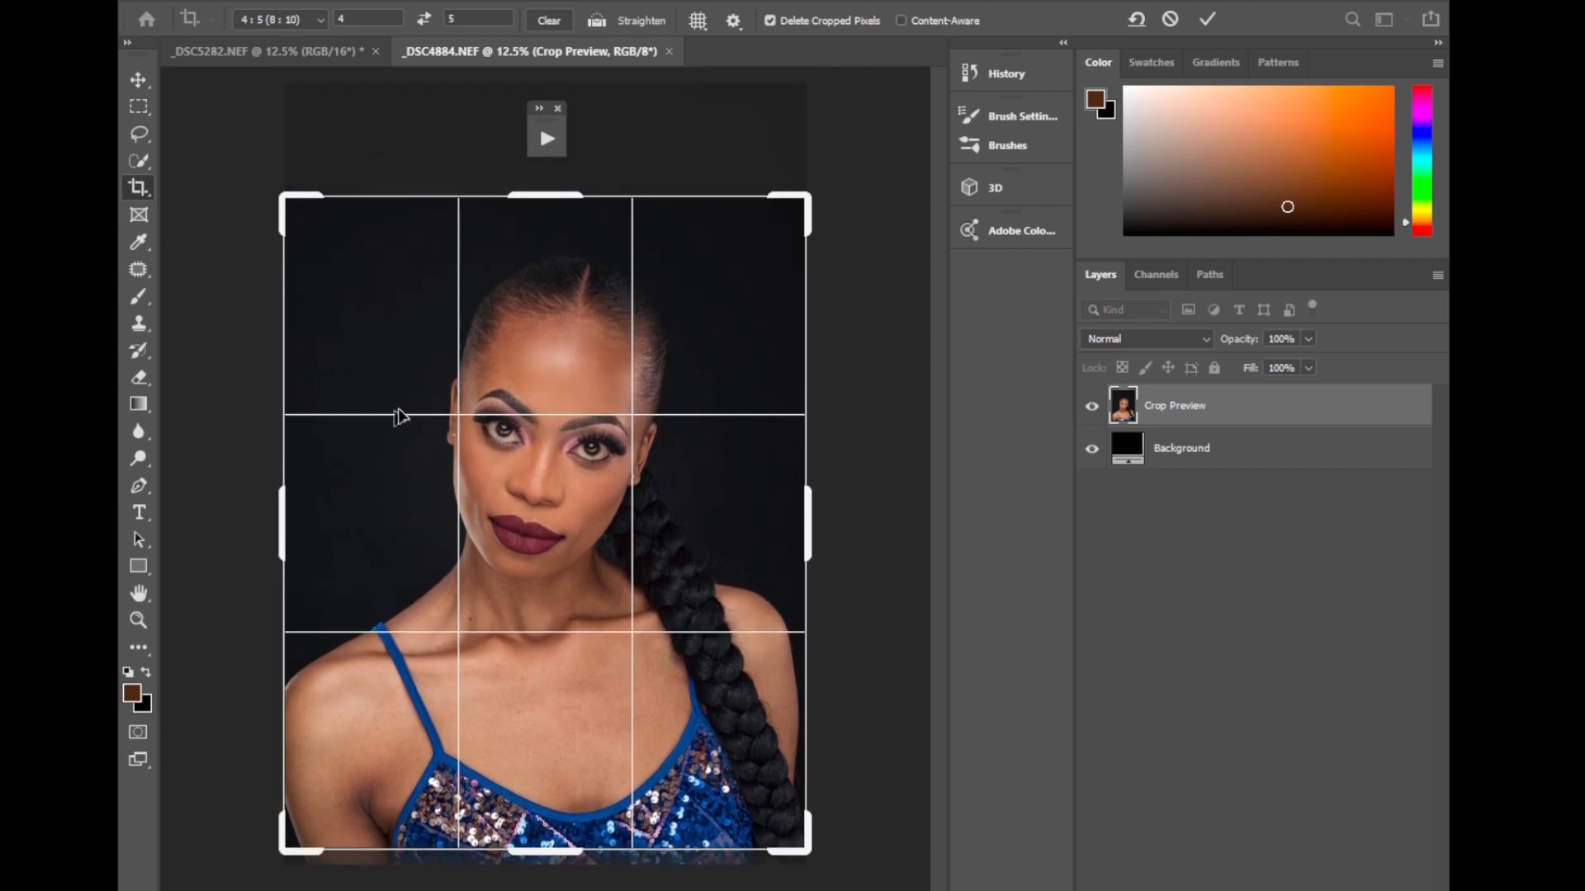
{"action": "left_click", "coordinate": [1207, 19]}
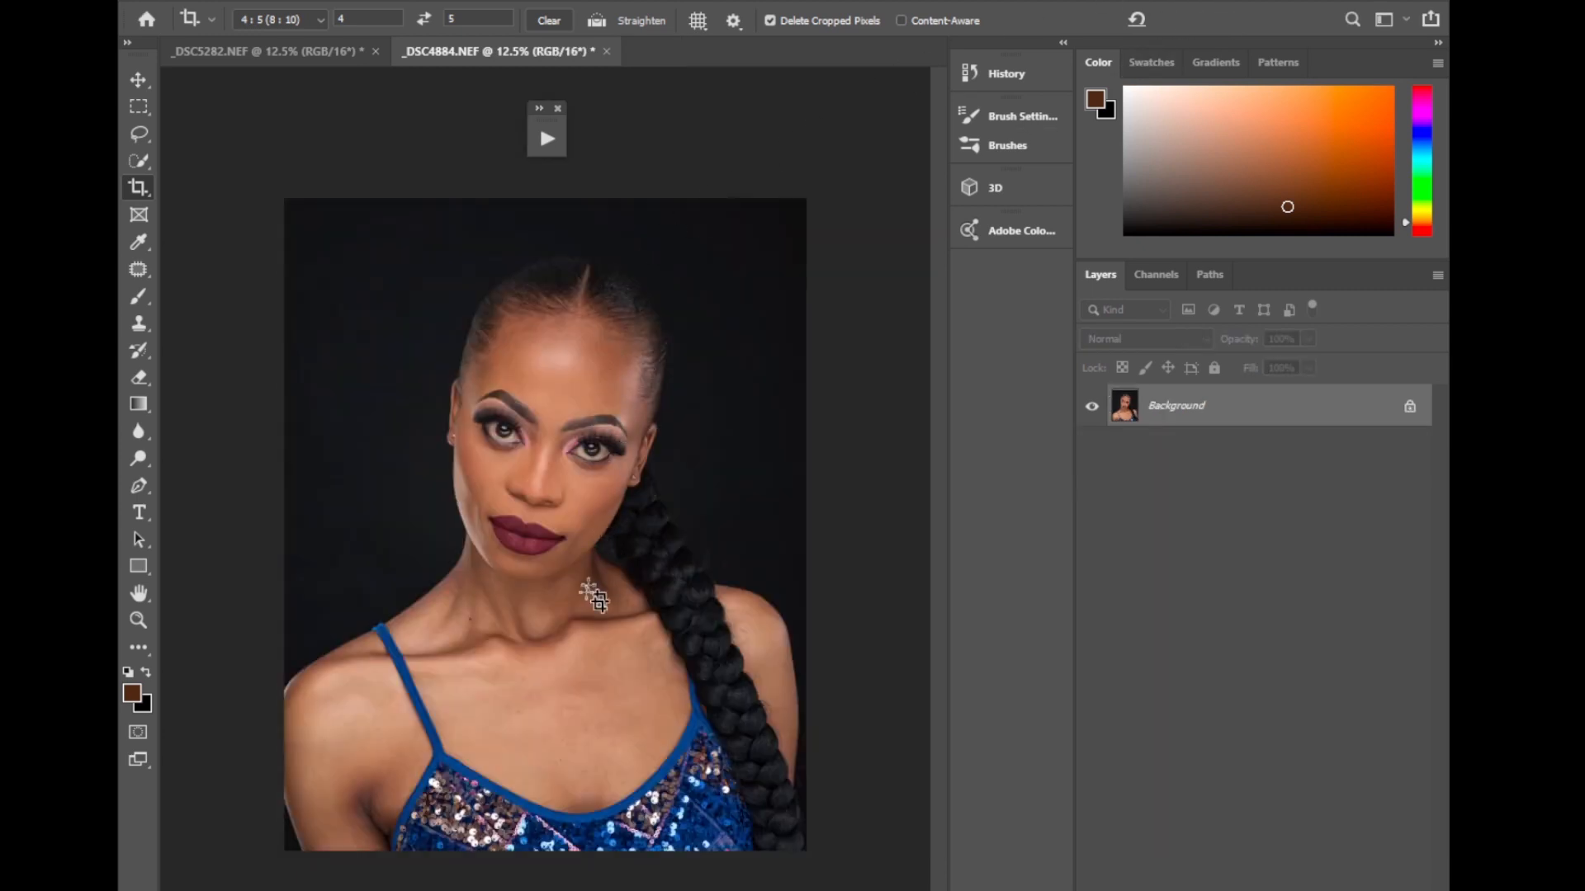
Set the foreground colour to white (ffffff).
{"action": "left_click", "coordinate": [137, 690]}
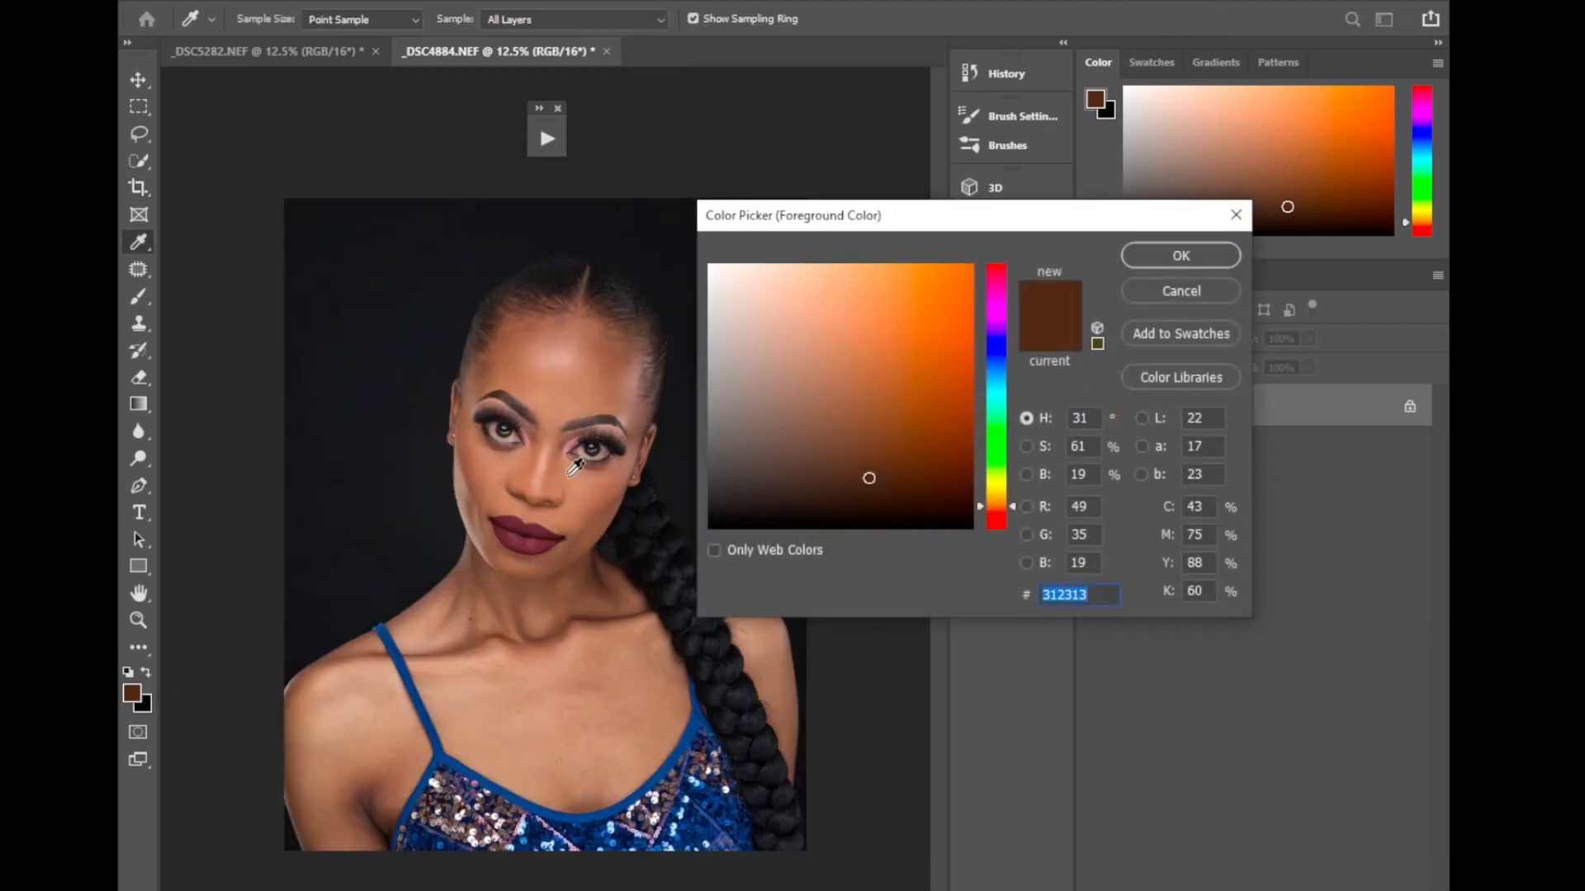
{"action": "left_click_drag", "start_coordinate": [746, 344], "coordinate": [702, 258]}
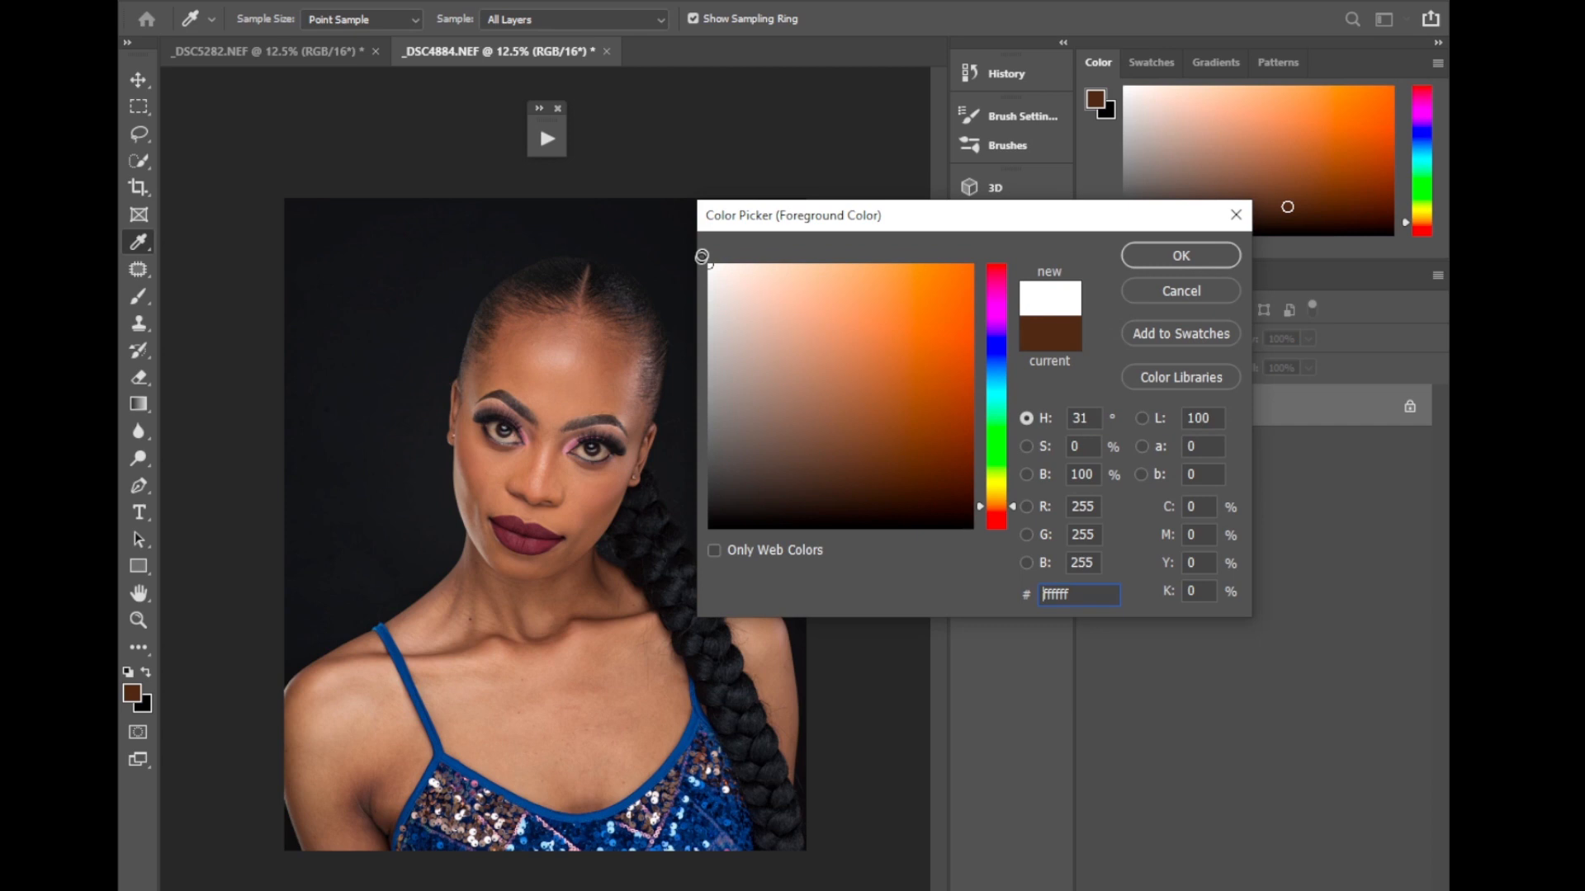
{"action": "left_click", "coordinate": [1130, 256]}
{"action": "key", "text": "c"}
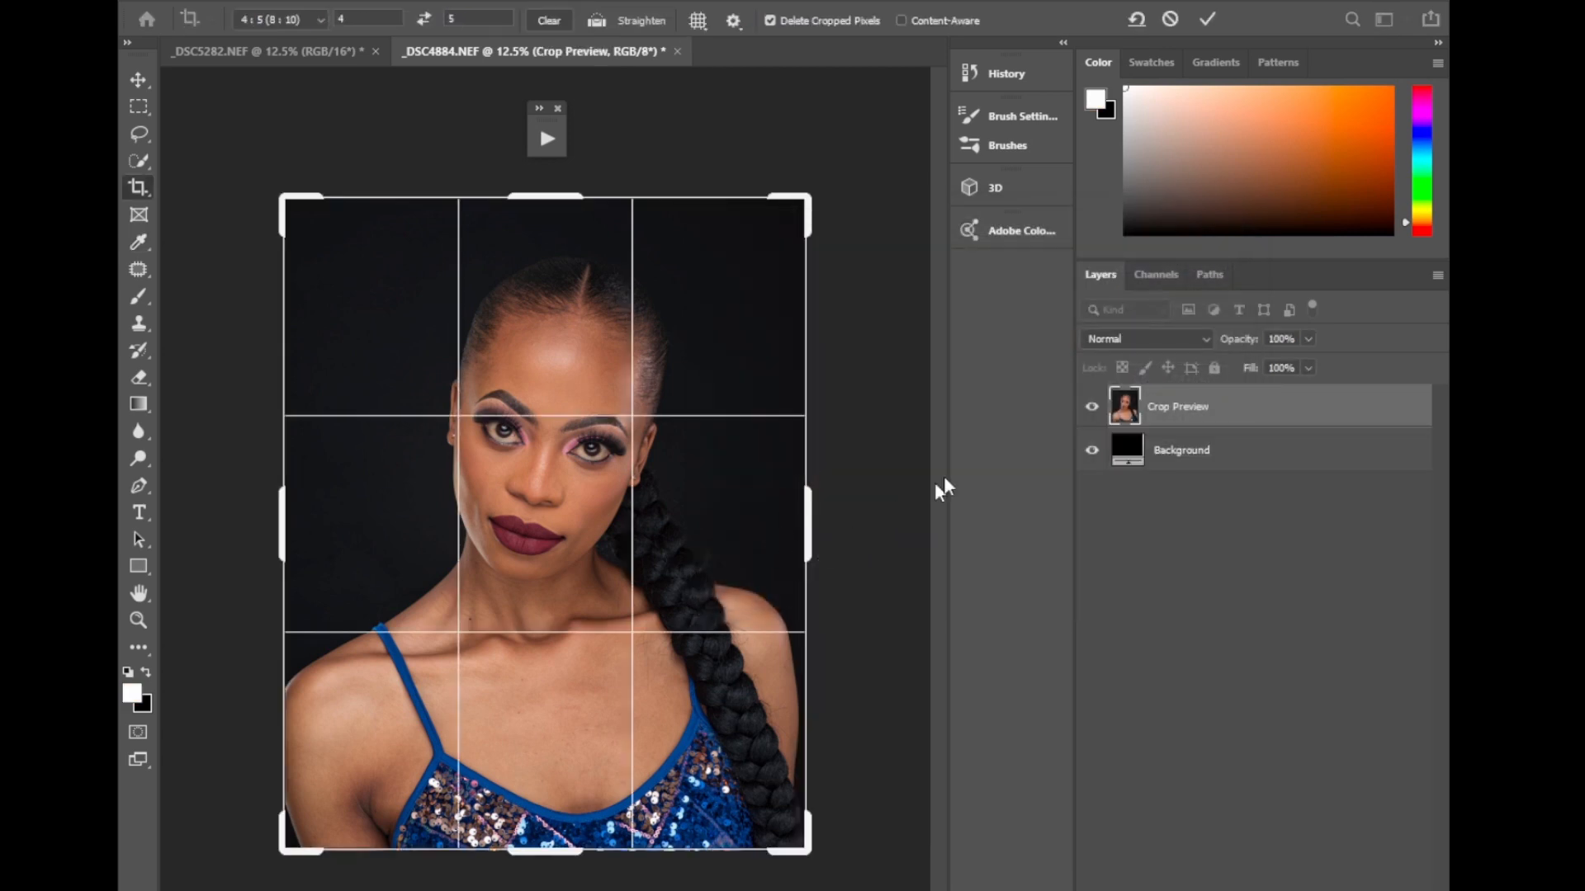
{"action": "left_click", "coordinate": [1206, 19]}
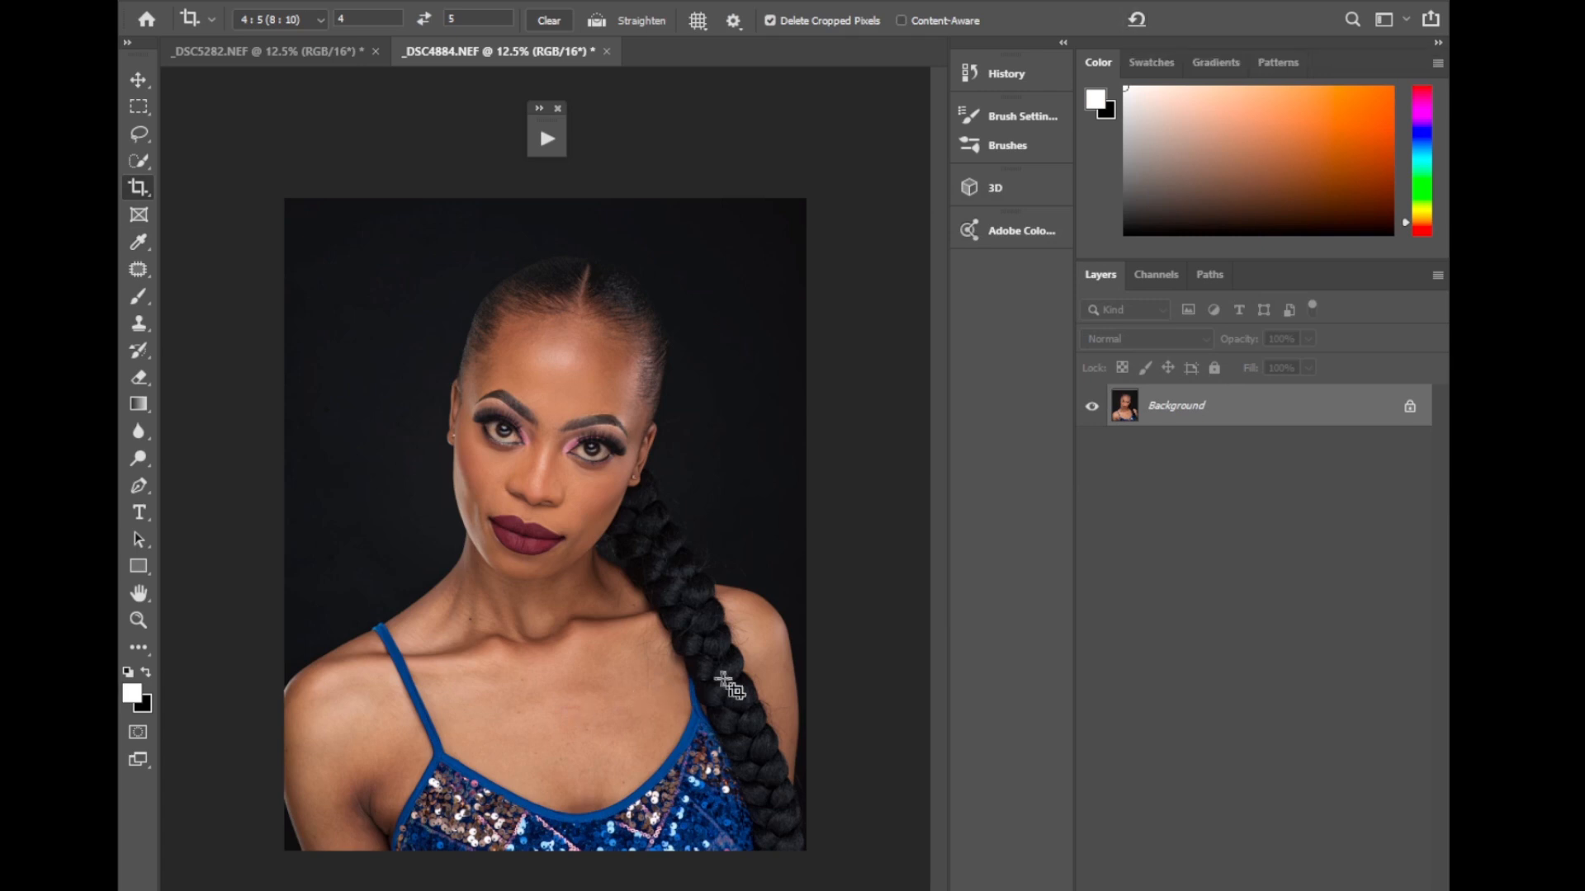
{"action": "left_click_drag", "start_coordinate": [796, 656], "coordinate": [1062, 532]}
{"action": "key", "text": "ctrl+z"}
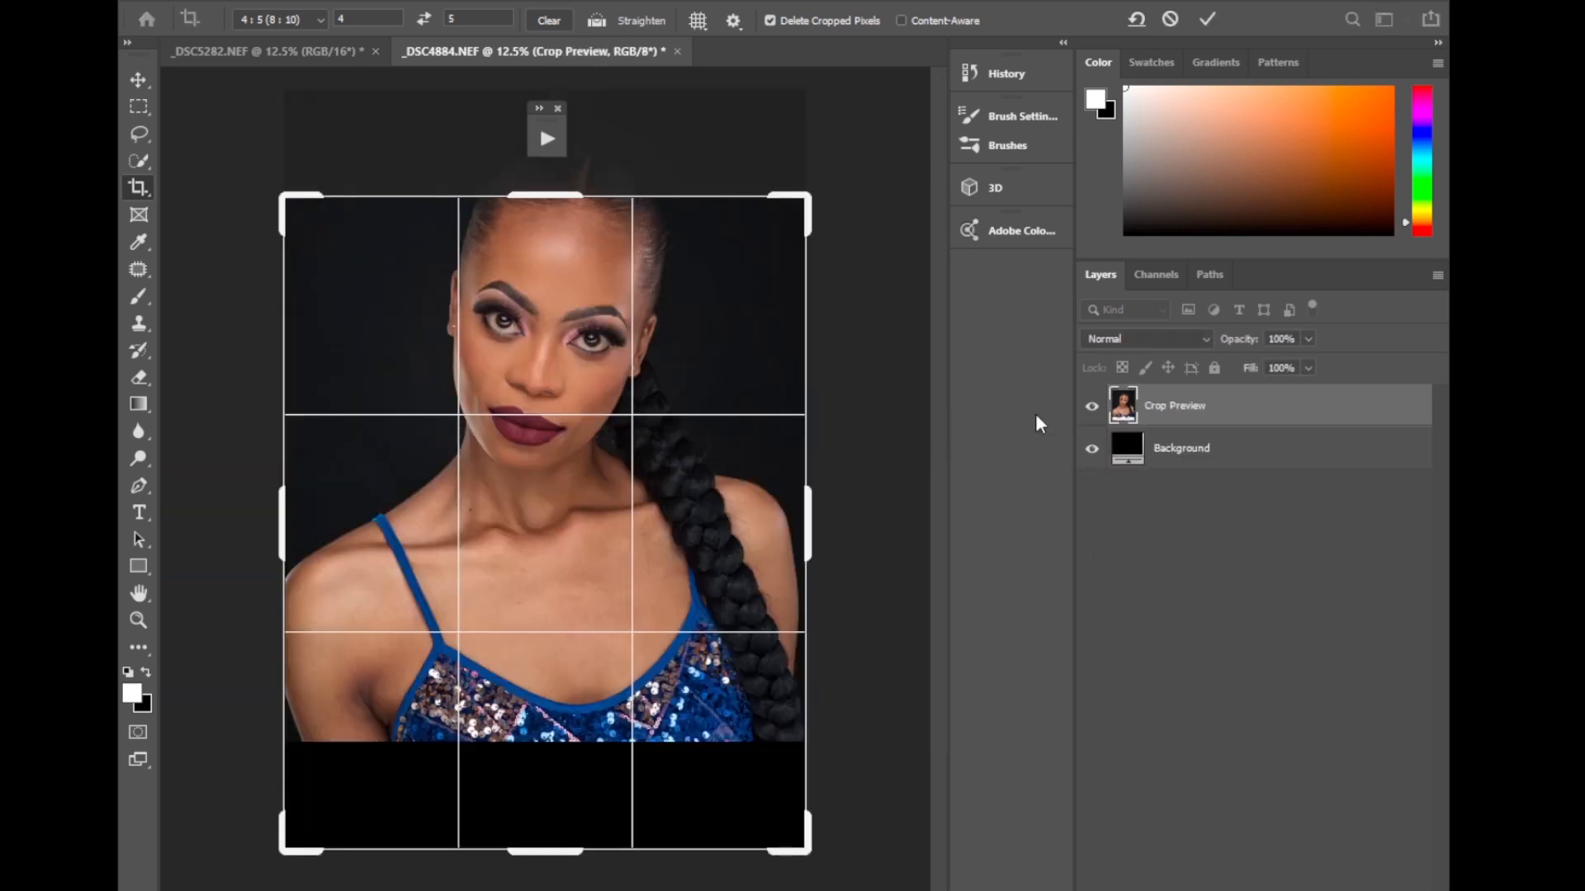
{"action": "left_click", "coordinate": [1170, 19]}
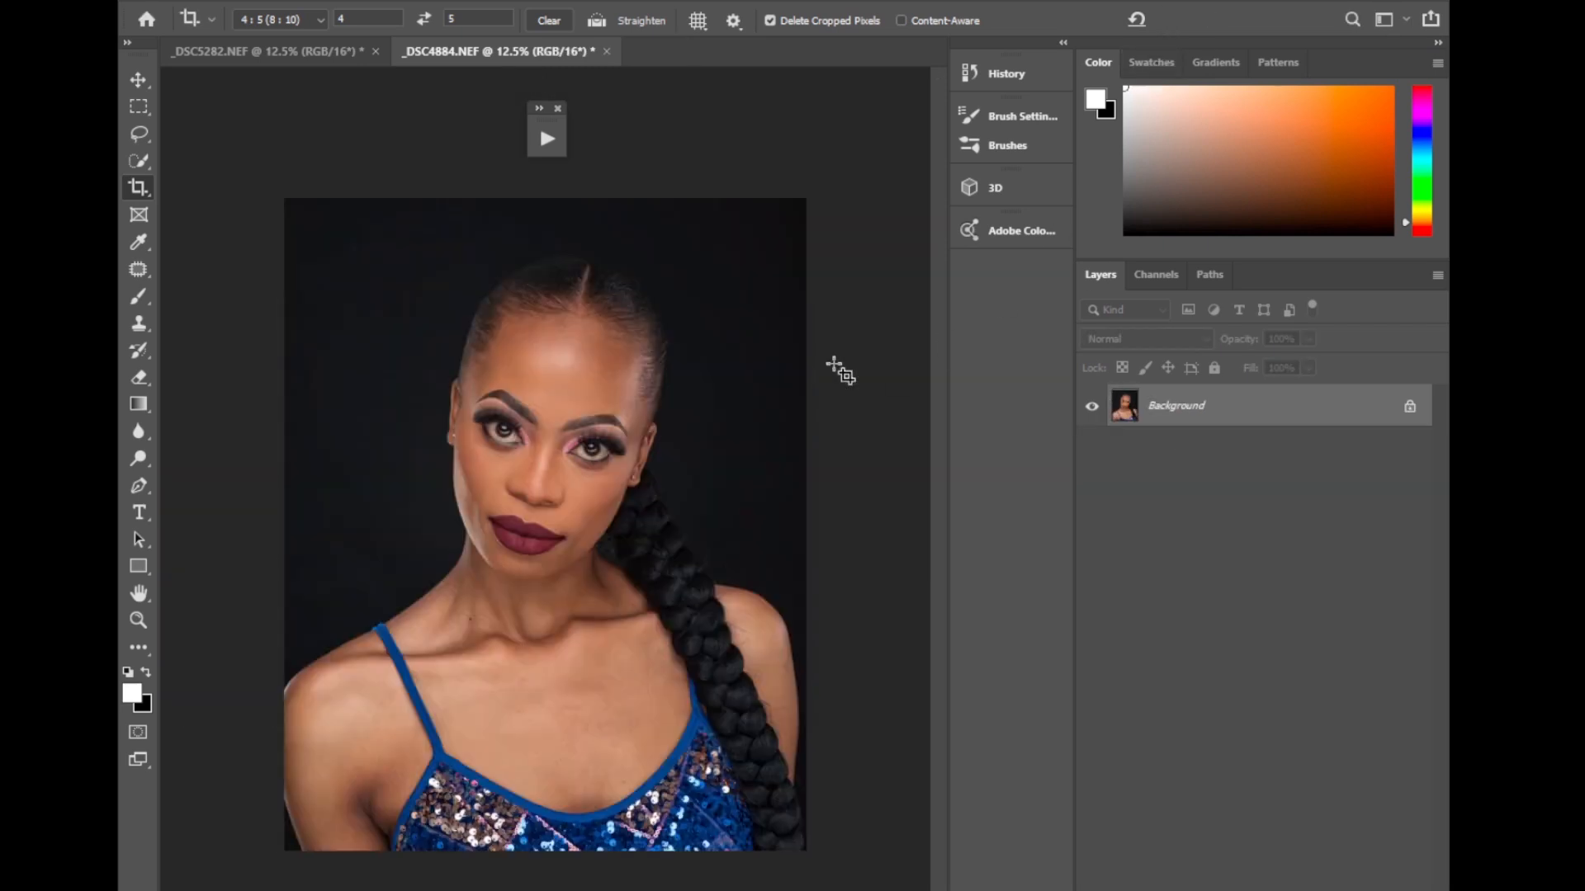
Duplicate the Background layer twice, naming the upper copy "teture" and the lower copy "colors".
{"action": "key", "text": "ctrl+j"}
{"action": "key", "text": "ctrl+j"}
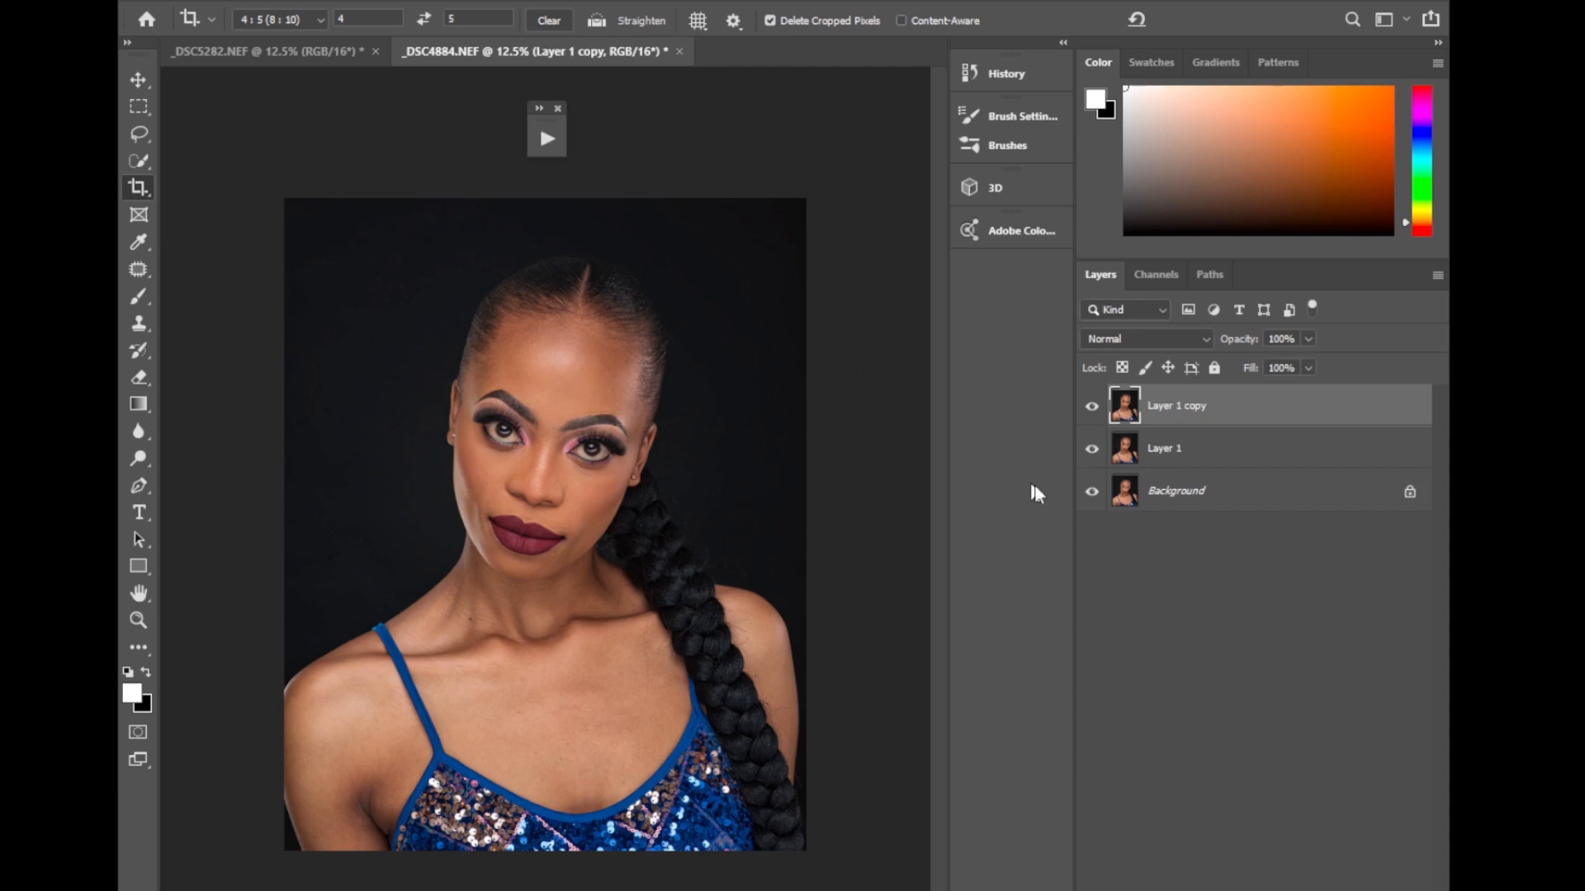
{"action": "double_click", "coordinate": [1188, 412]}
{"action": "type", "text": "teture"}
{"action": "key", "text": "Return"}
{"action": "double_click", "coordinate": [1167, 448]}
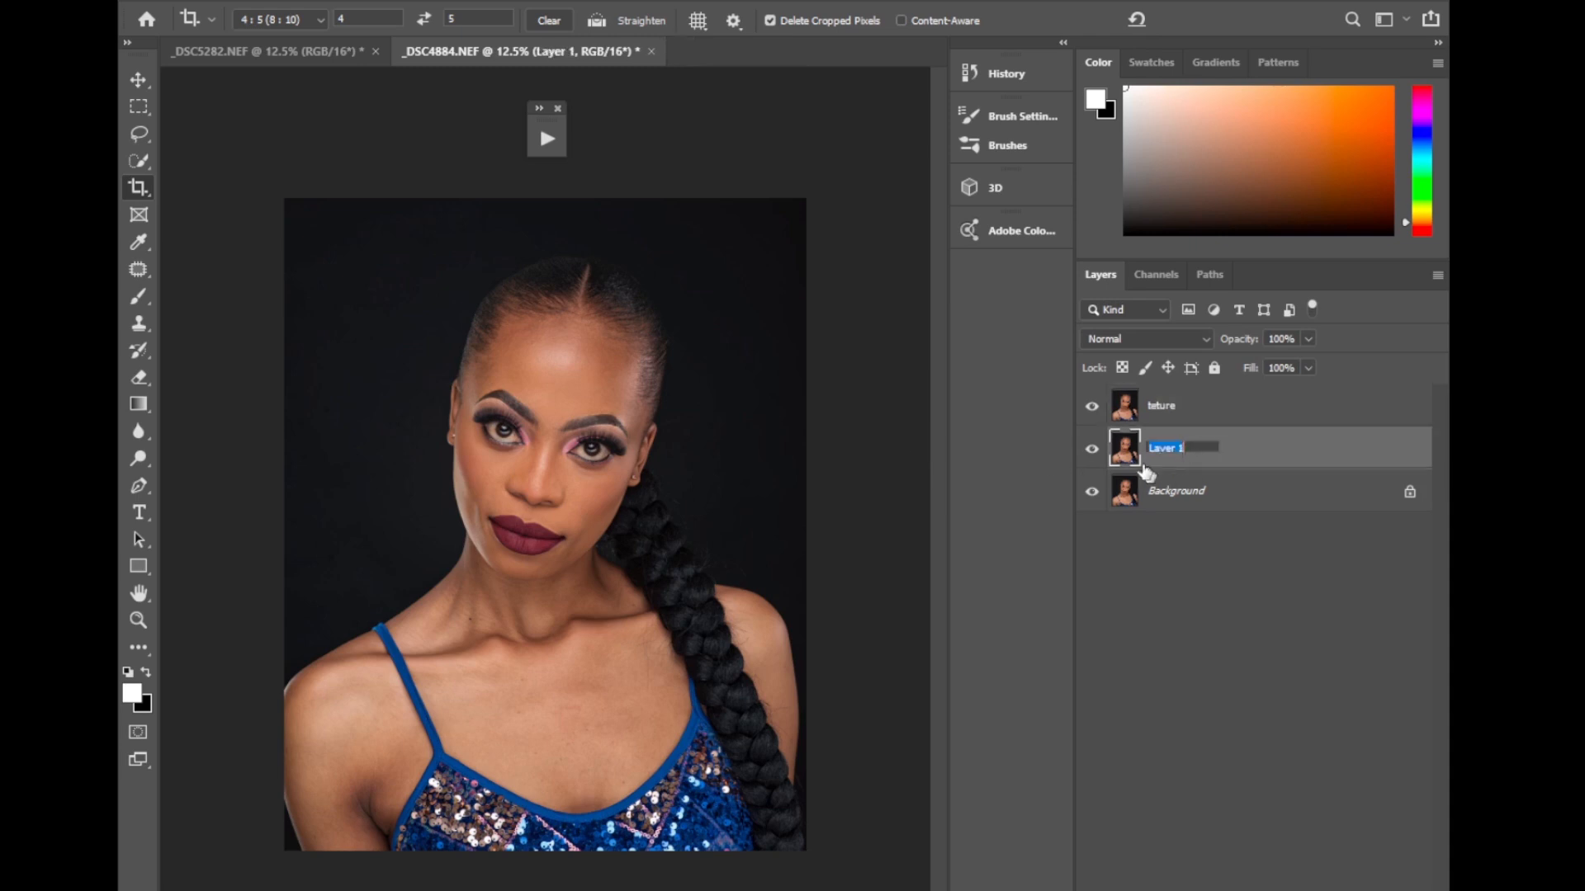
{"action": "type", "text": "d"}
{"action": "key", "text": "Return"}
Hide the teture layer and open the Gaussian Blur filter for the colors layer.
{"action": "left_click", "coordinate": [1162, 417]}
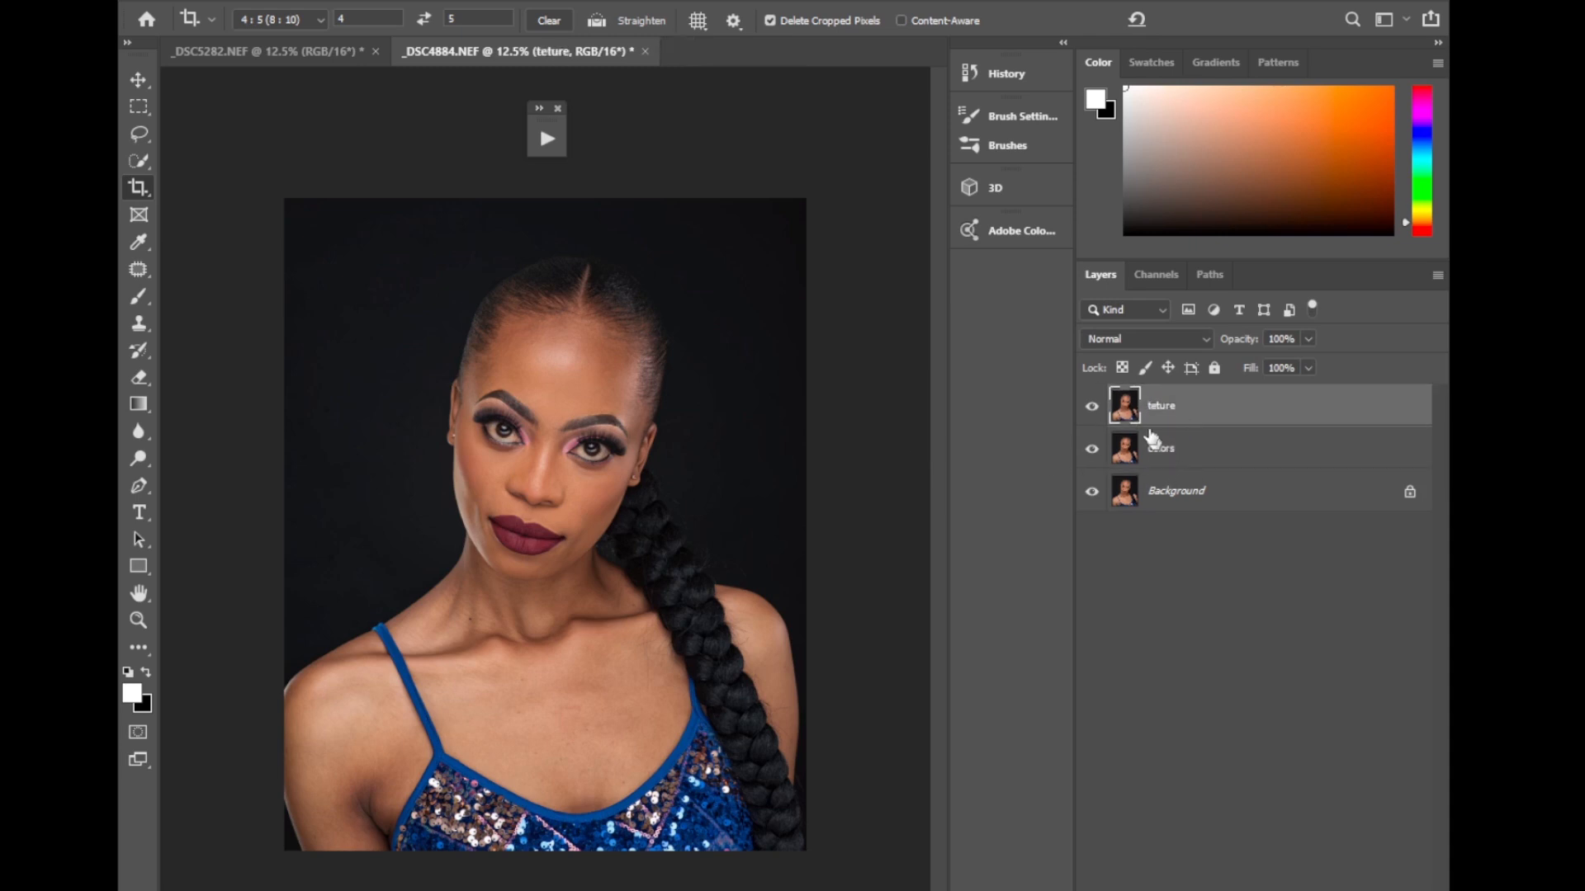
{"action": "left_click", "coordinate": [1091, 406]}
{"action": "left_click", "coordinate": [1168, 449]}
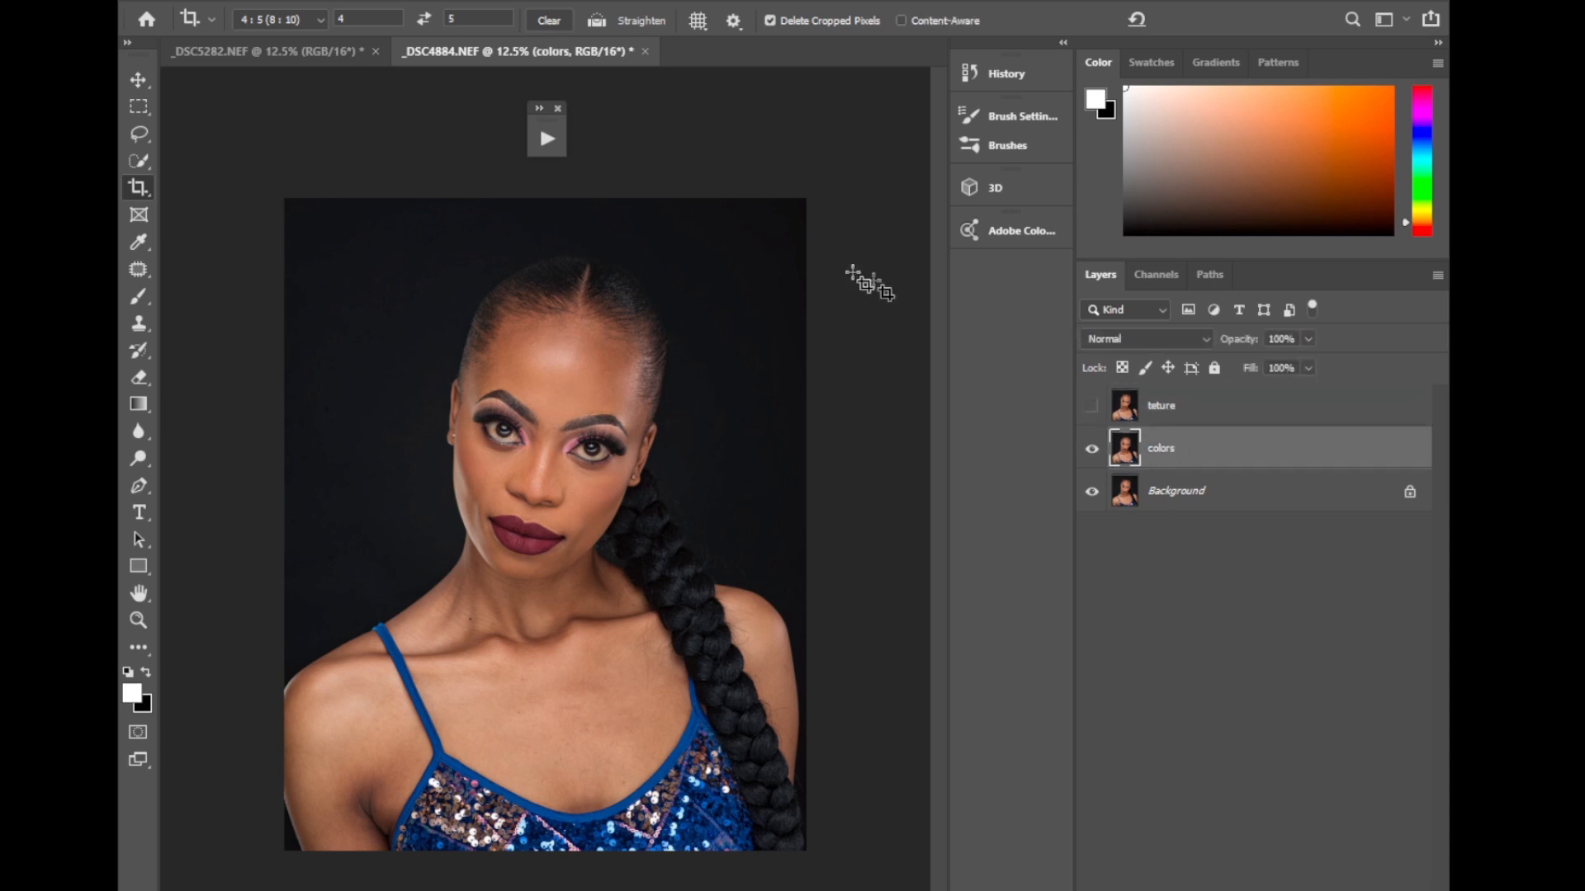
{"action": "left_click", "coordinate": [402, 1]}
{"action": "mouse_move", "coordinate": [424, 225]}
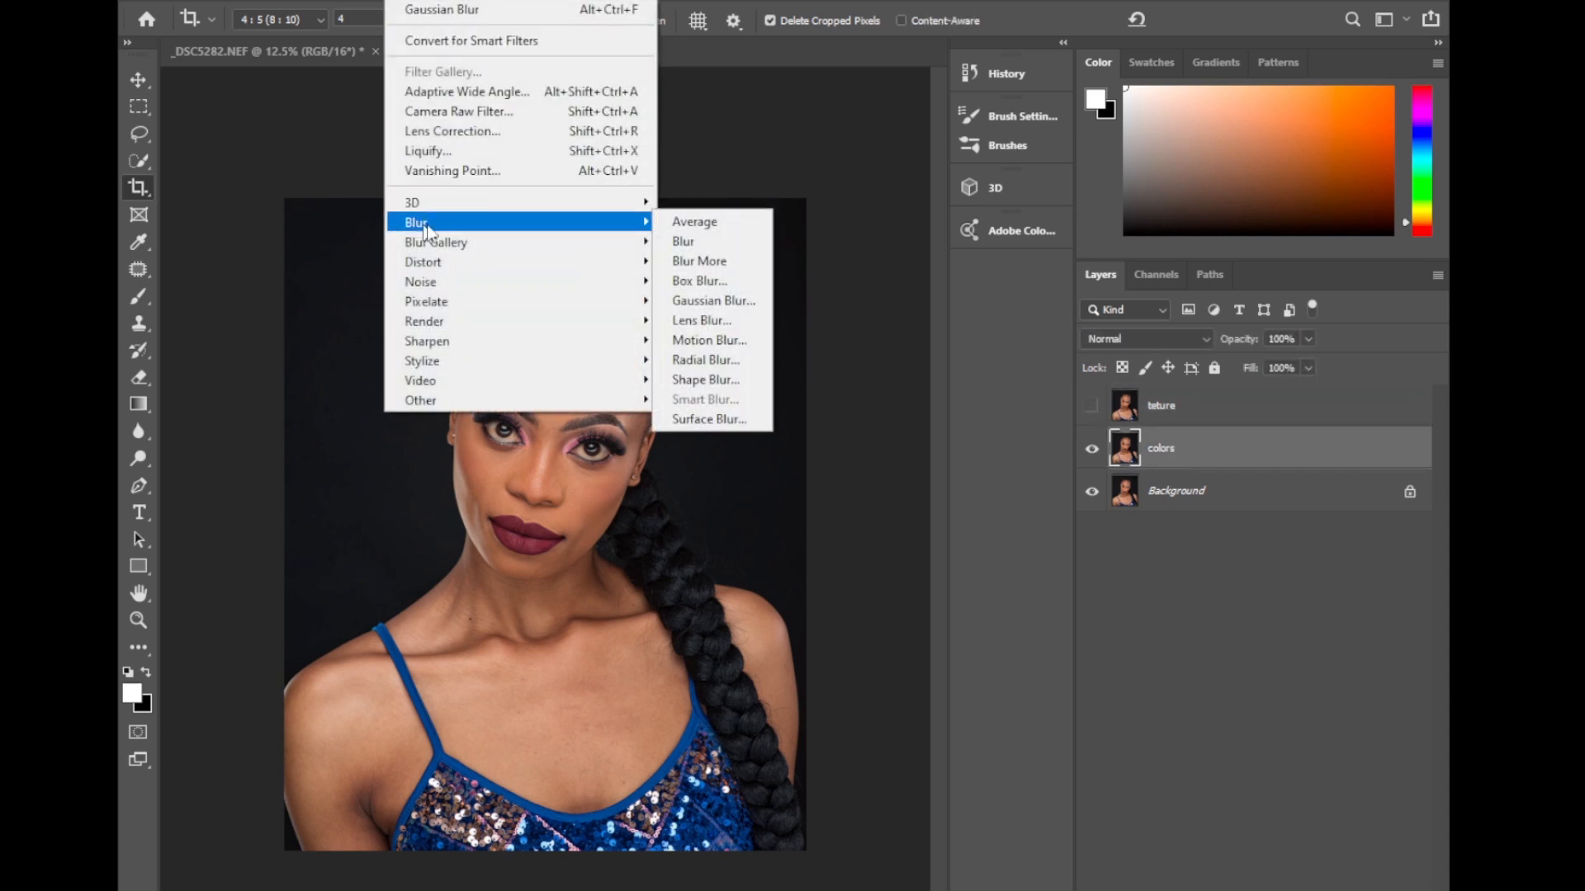
{"action": "left_click", "coordinate": [706, 302]}
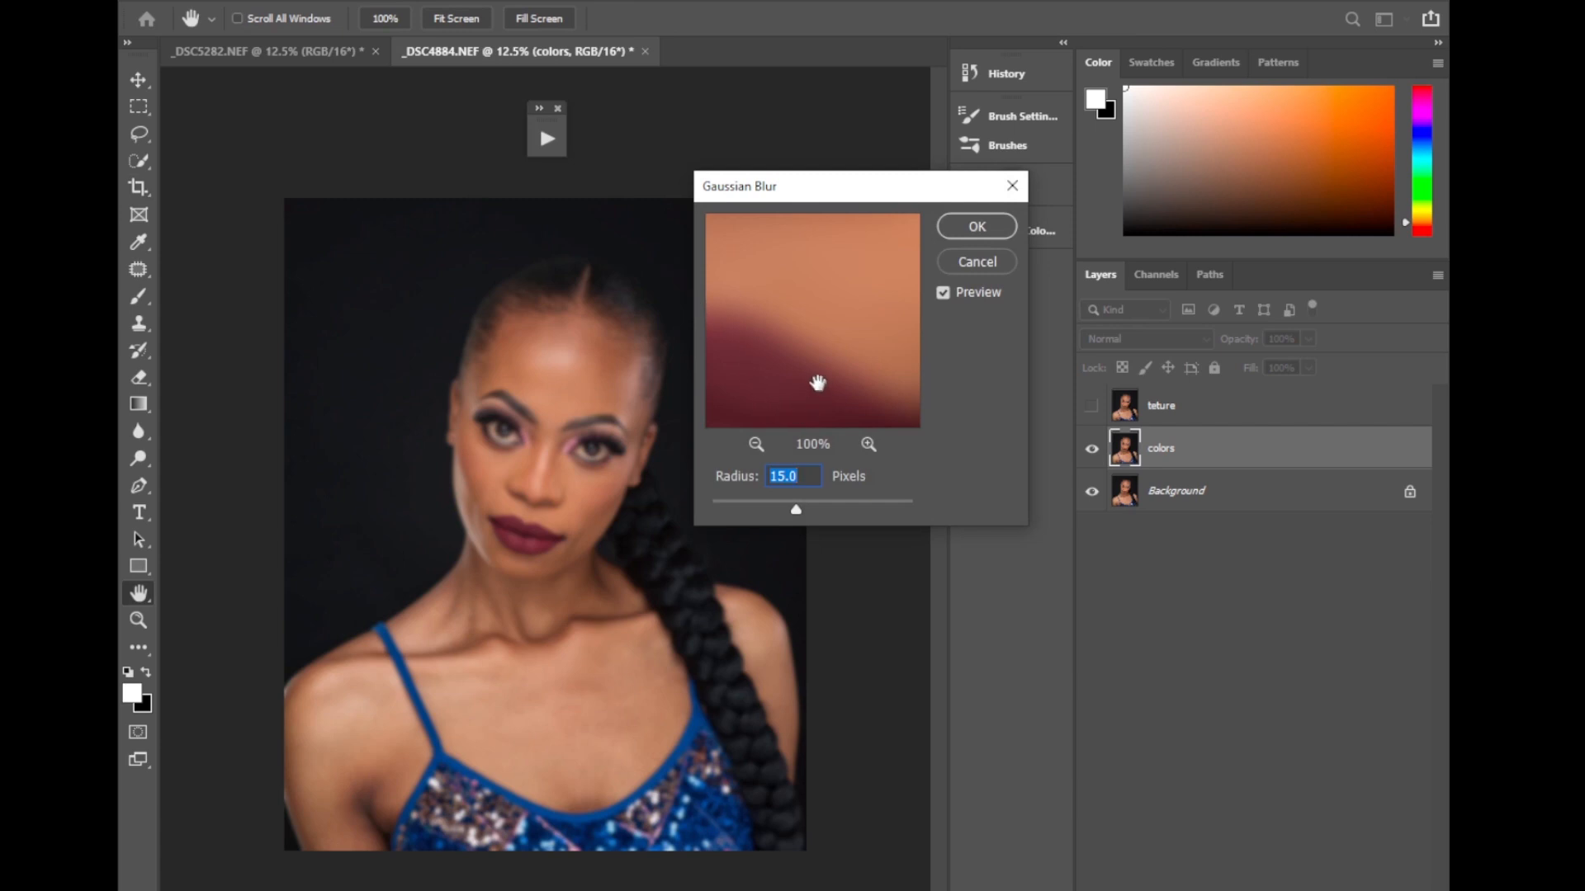
Lower the Gaussian Blur radius to 0.1 pixels so the preview shows the original skin texture.
{"action": "left_click_drag", "start_coordinate": [814, 378], "coordinate": [760, 265]}
{"action": "left_click_drag", "start_coordinate": [834, 376], "coordinate": [775, 379]}
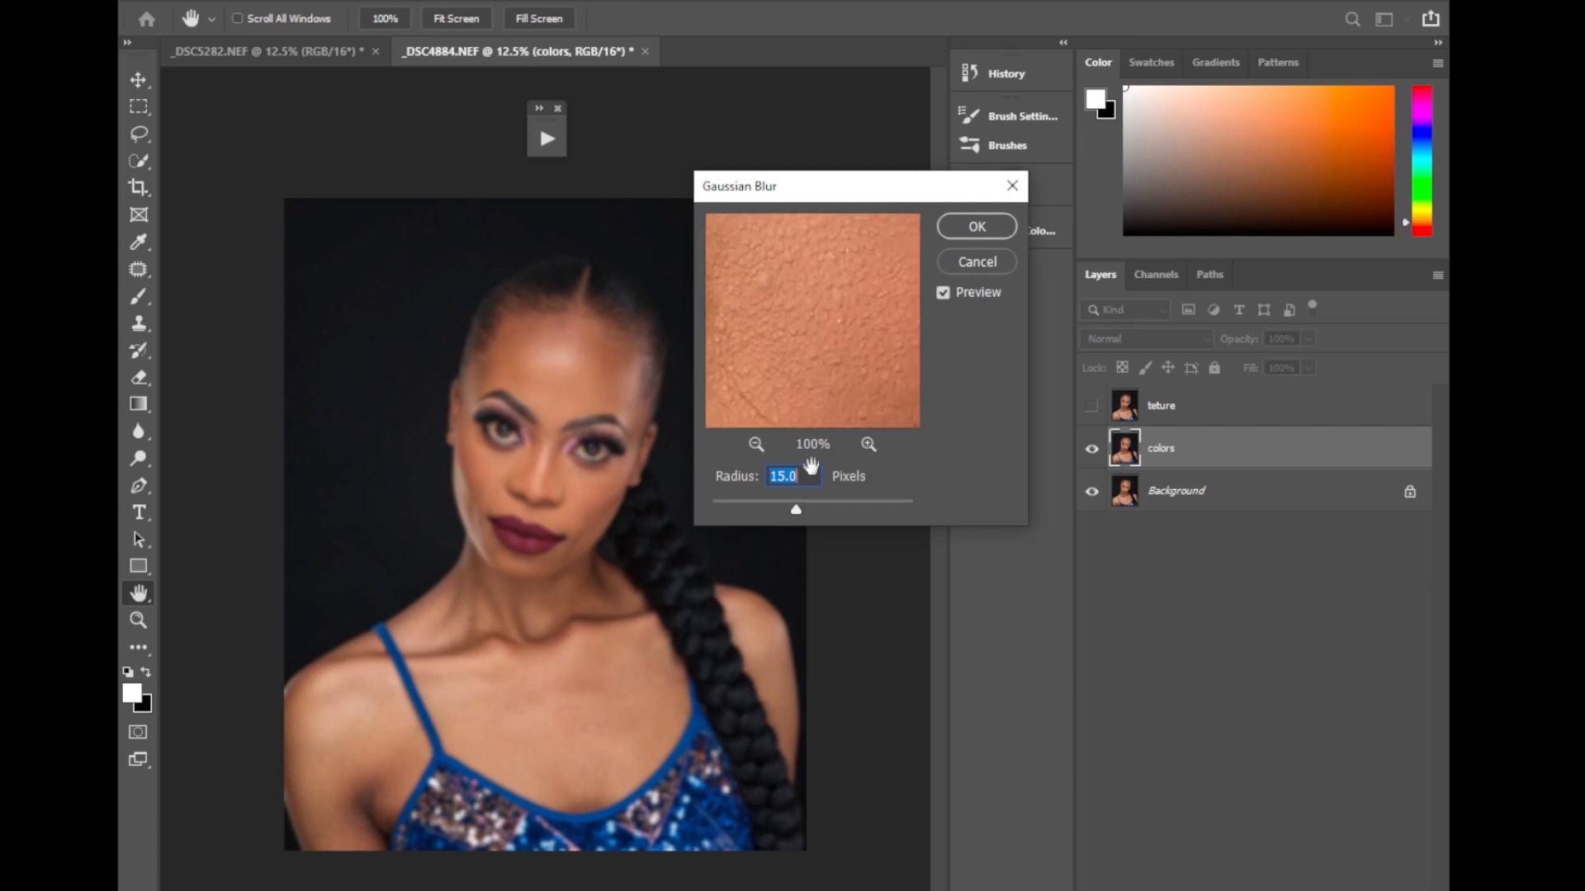
{"action": "left_click_drag", "start_coordinate": [686, 502], "coordinate": [688, 503]}
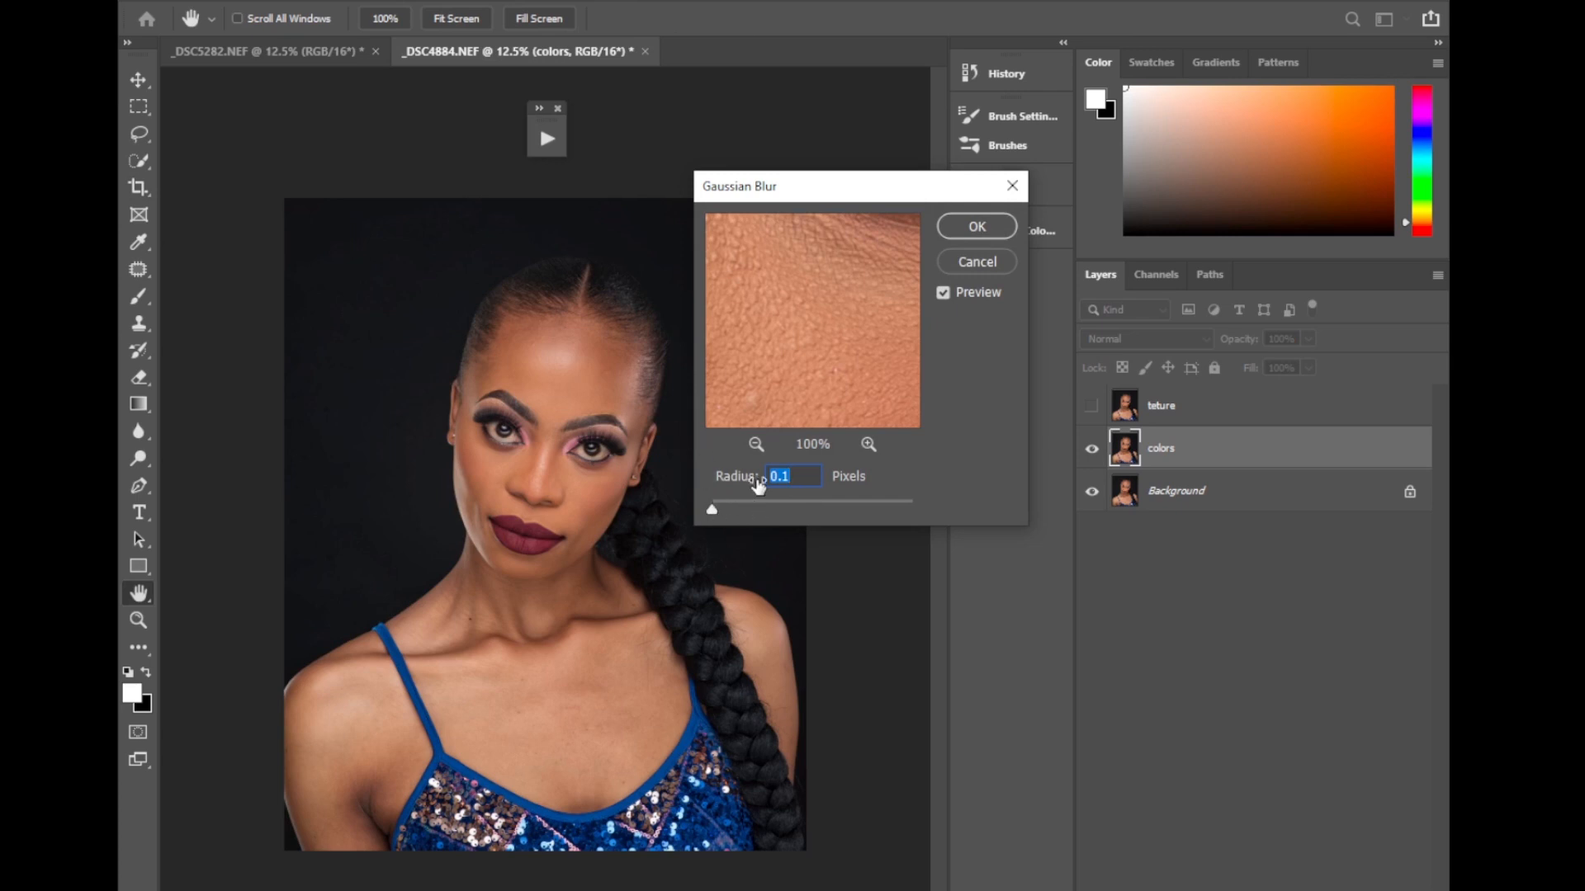
Examine the skin around the eyes, nose, lips and forehead in the blur preview at 25% zoom.
{"action": "left_click_drag", "start_coordinate": [837, 340], "coordinate": [834, 414]}
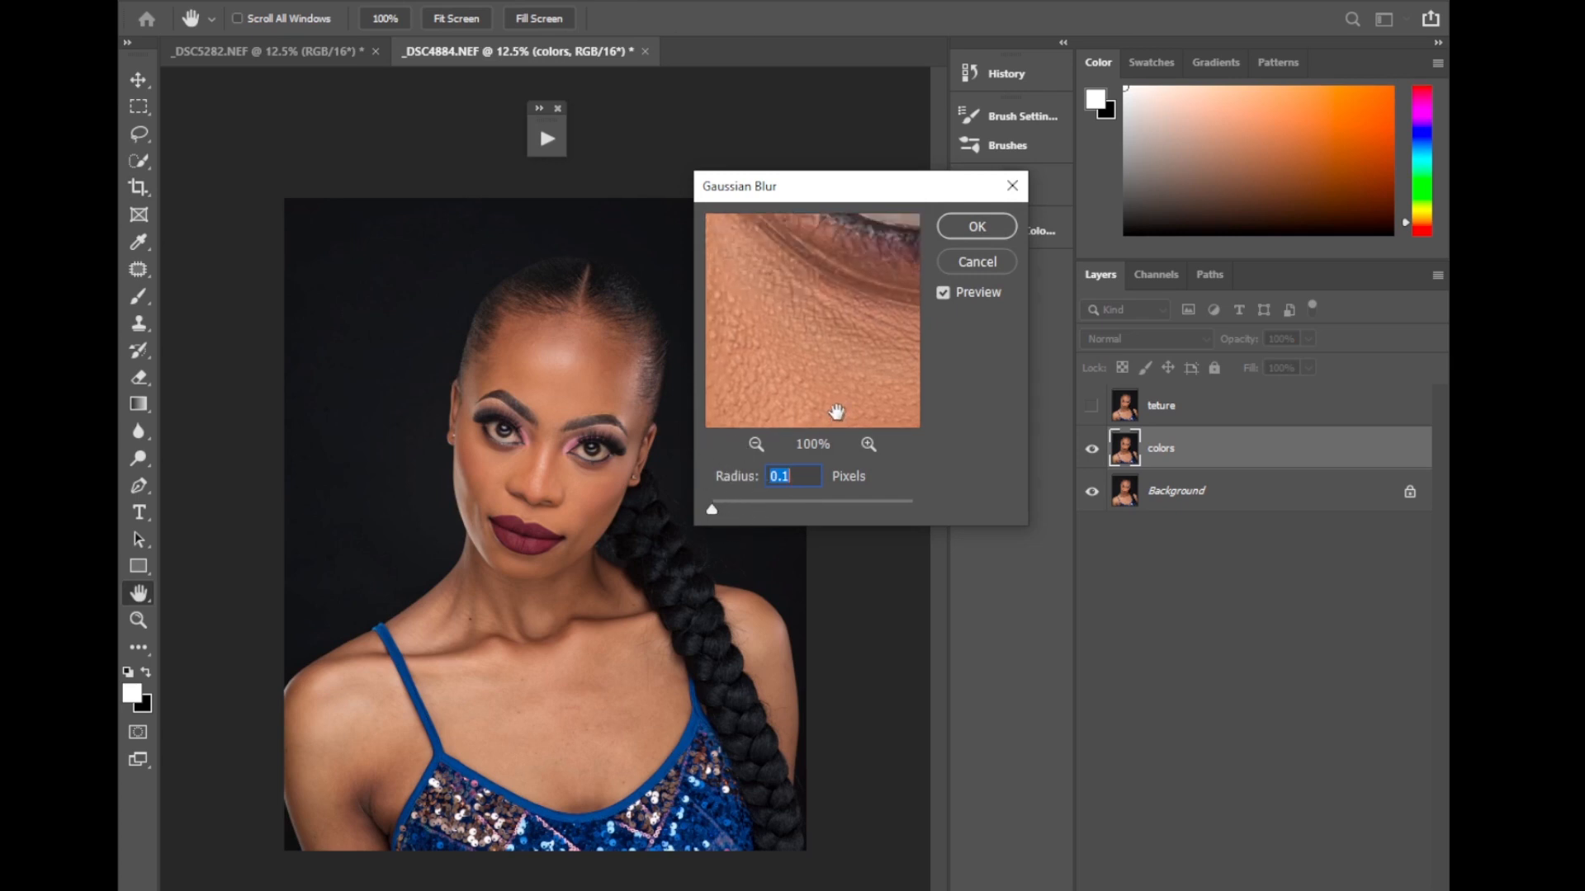
{"action": "left_click_drag", "start_coordinate": [827, 288], "coordinate": [807, 384]}
{"action": "left_click", "coordinate": [755, 444]}
{"action": "left_click", "coordinate": [755, 444]}
{"action": "left_click_drag", "start_coordinate": [858, 338], "coordinate": [832, 401]}
{"action": "left_click_drag", "start_coordinate": [755, 359], "coordinate": [799, 343]}
{"action": "left_click", "coordinate": [563, 383]}
{"action": "left_click", "coordinate": [605, 394]}
{"action": "left_click", "coordinate": [611, 430]}
{"action": "left_click", "coordinate": [537, 485]}
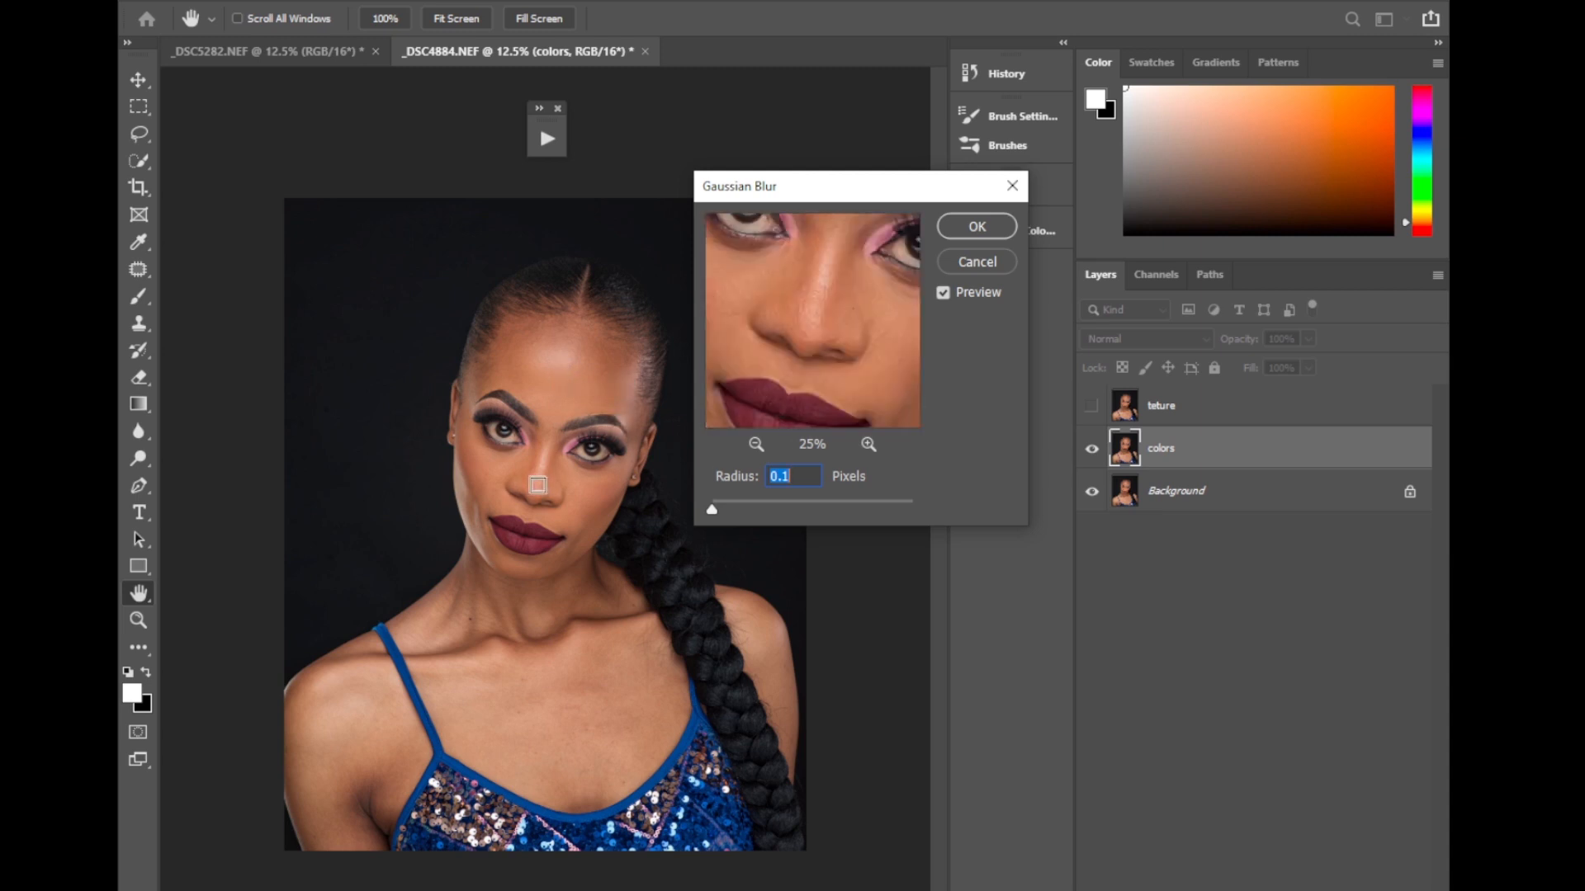
{"action": "left_click", "coordinate": [500, 494]}
{"action": "left_click", "coordinate": [497, 453]}
{"action": "left_click", "coordinate": [525, 455]}
{"action": "left_click", "coordinate": [552, 391]}
{"action": "left_click", "coordinate": [585, 374]}
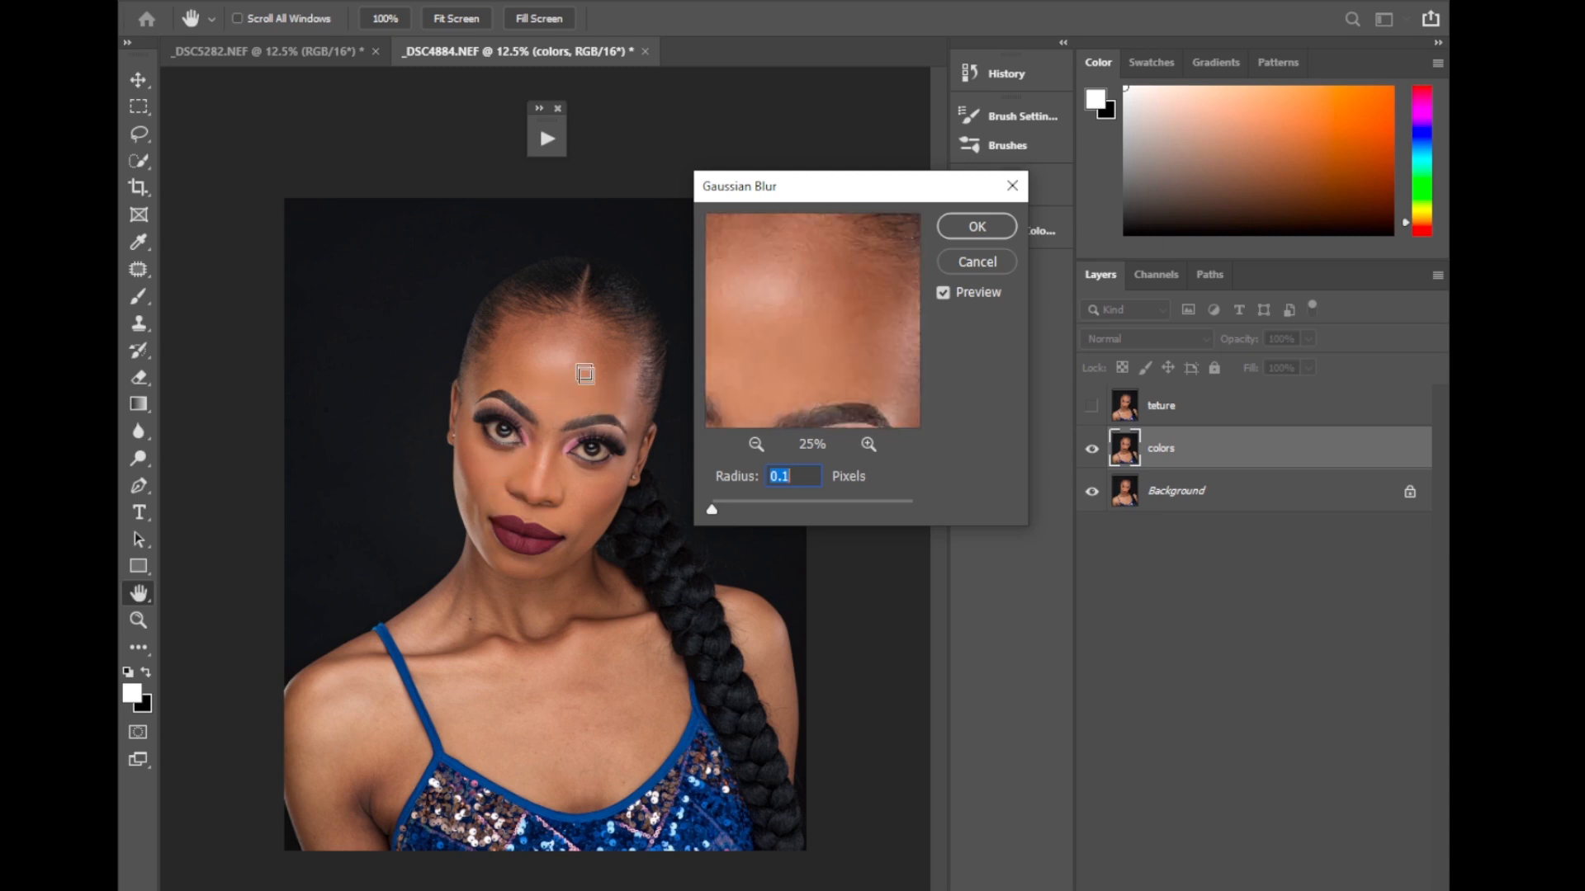
{"action": "left_click", "coordinate": [612, 368]}
Apply the Gaussian Blur to the colors layer with a 6.4-pixel radius, judging it on the forehead.
{"action": "left_click_drag", "start_coordinate": [796, 362], "coordinate": [826, 381]}
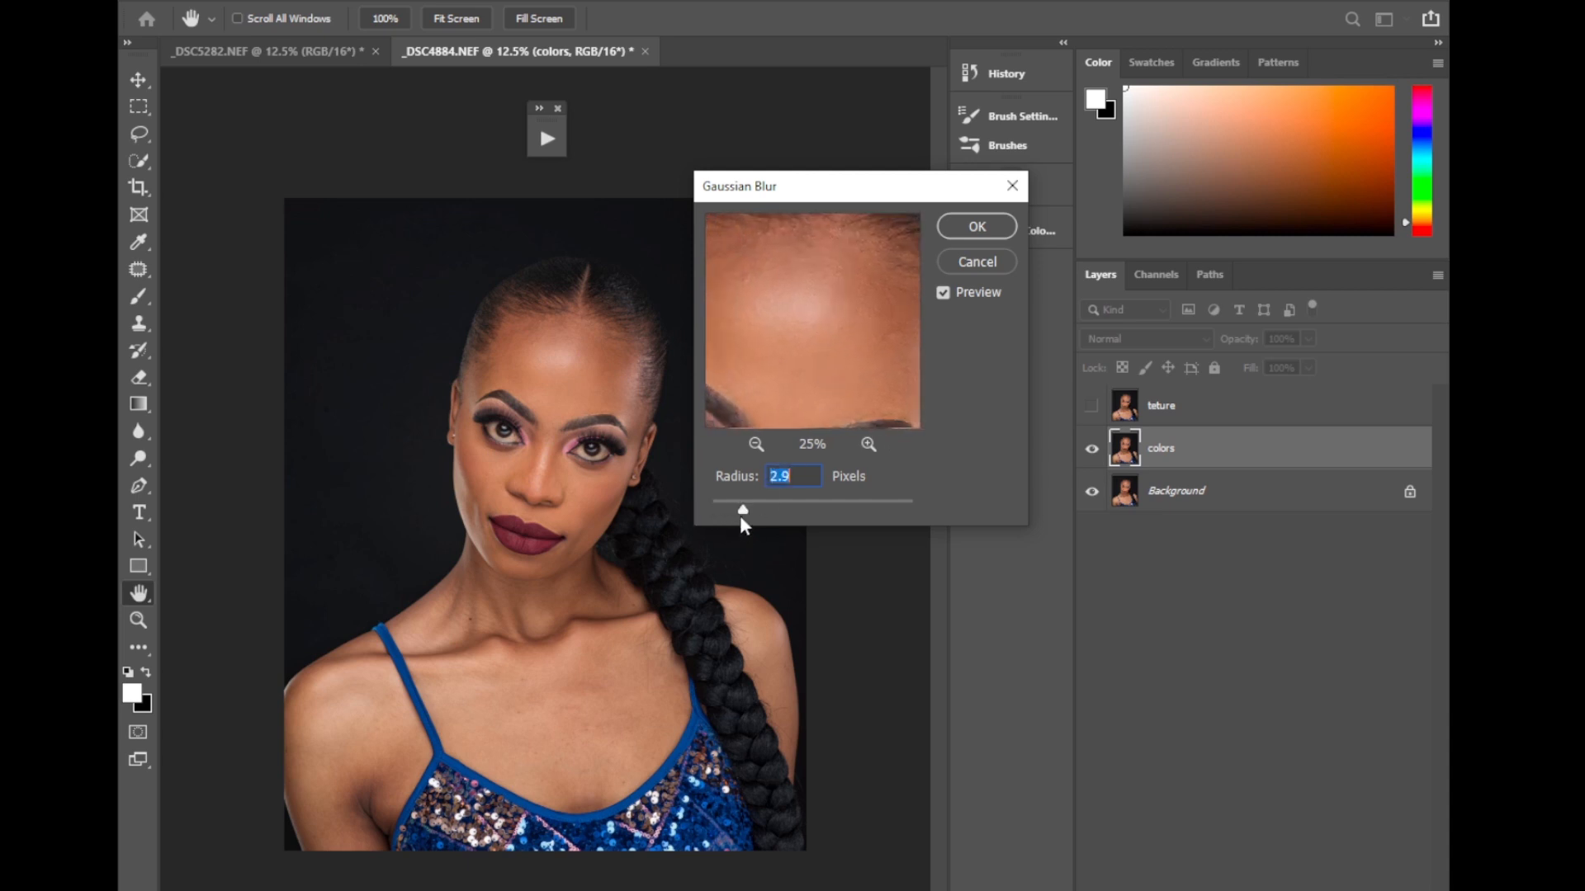
{"action": "left_click_drag", "start_coordinate": [766, 508], "coordinate": [773, 514]}
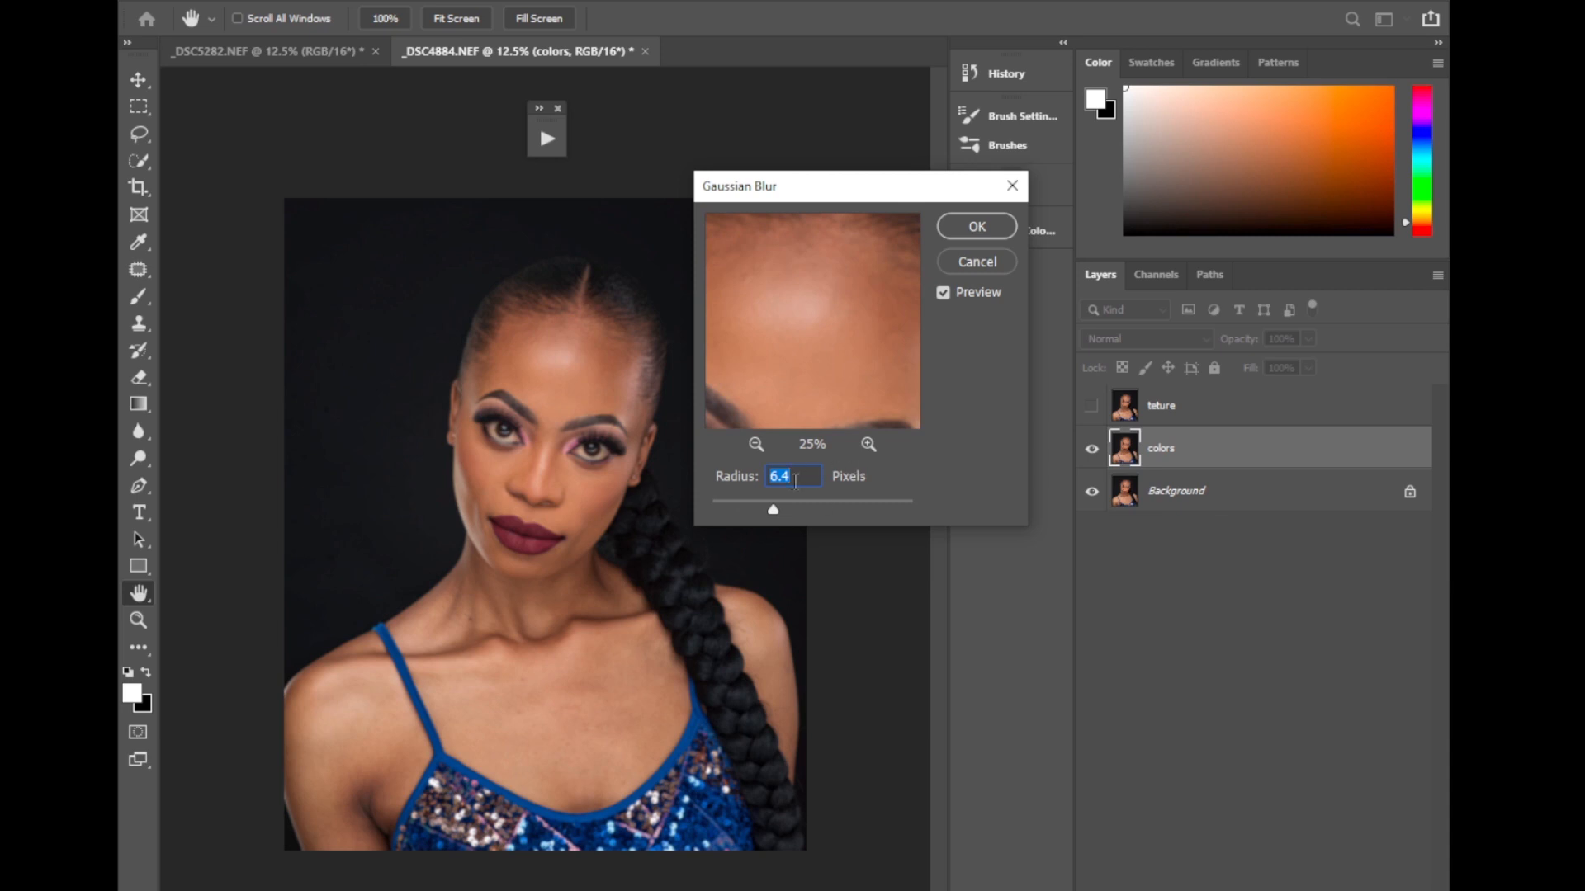
{"action": "left_click", "coordinate": [976, 226]}
Make the teture layer visible and active, and open Apply Image for it.
{"action": "key", "text": "c"}
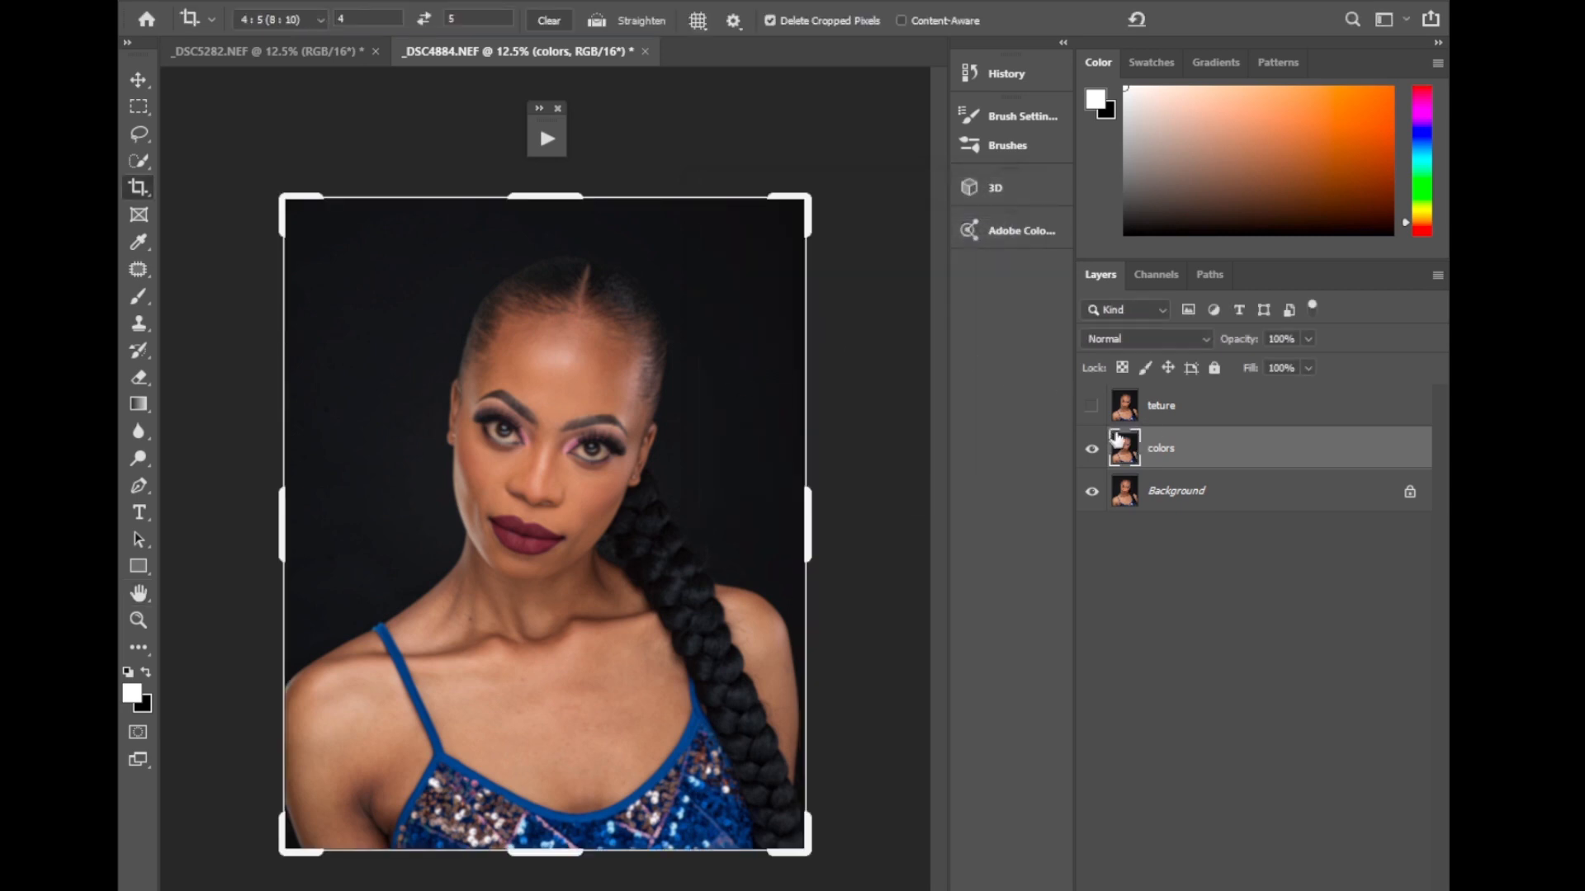
{"action": "left_click", "coordinate": [1177, 416]}
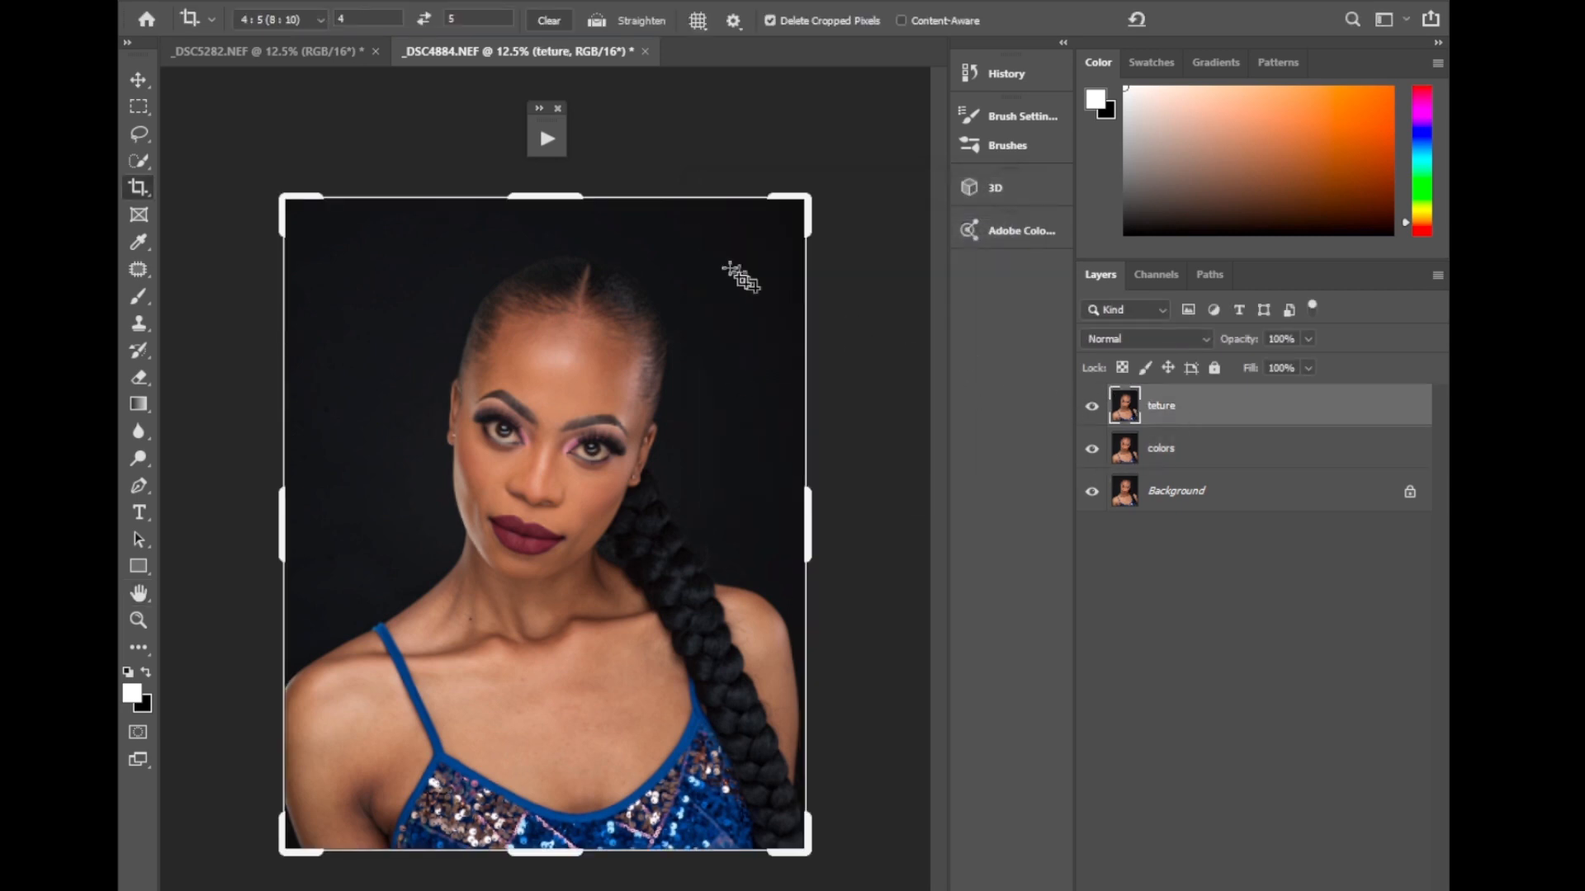
{"action": "left_click", "coordinate": [241, 2]}
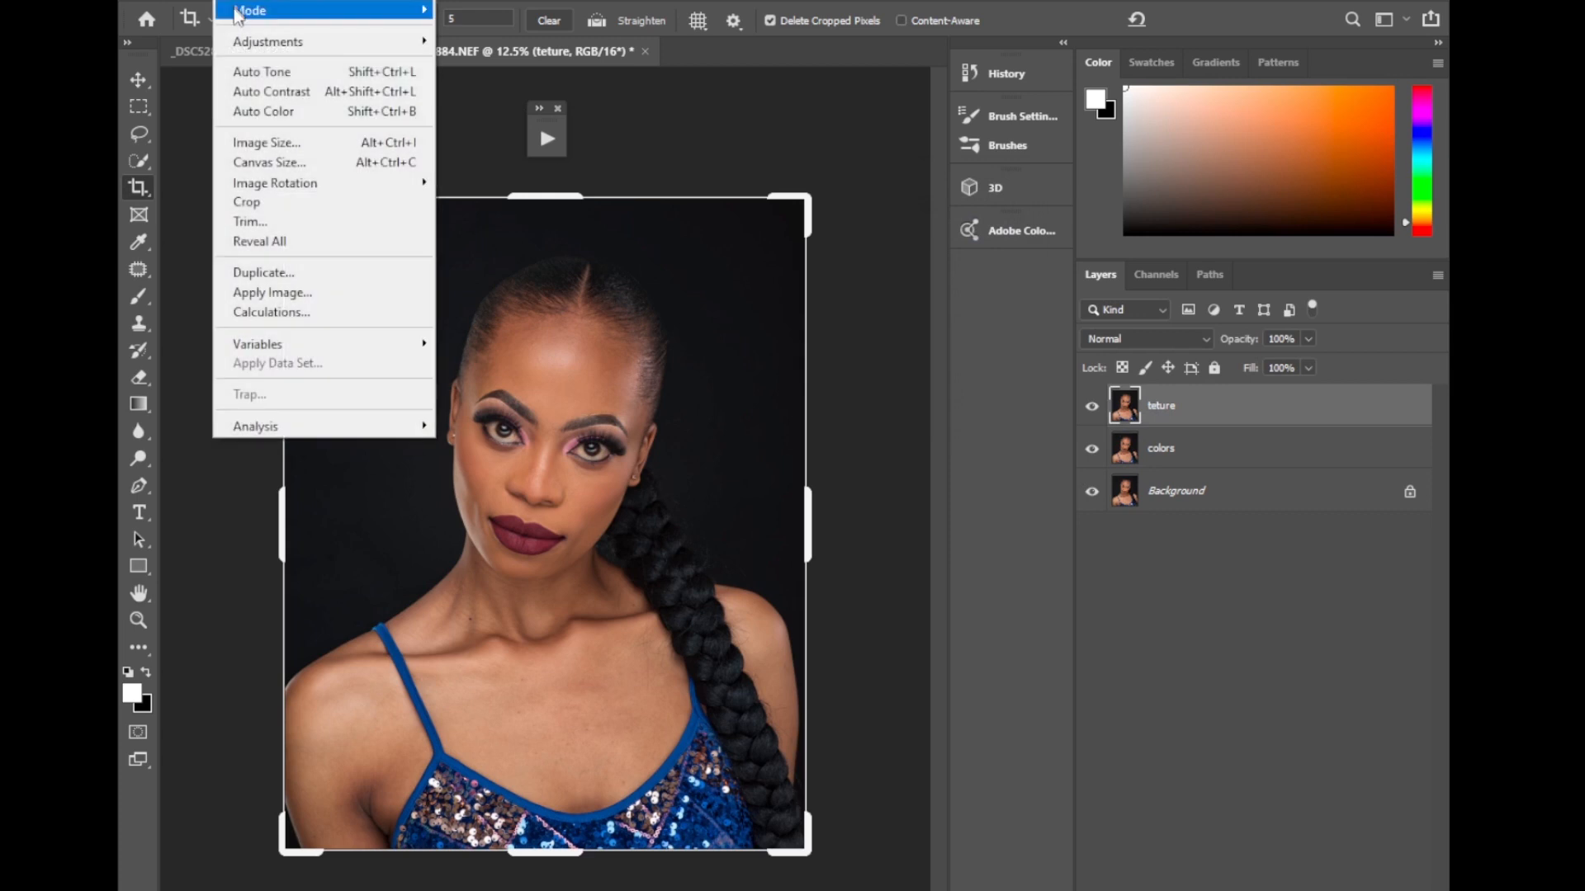
{"action": "left_click", "coordinate": [254, 293]}
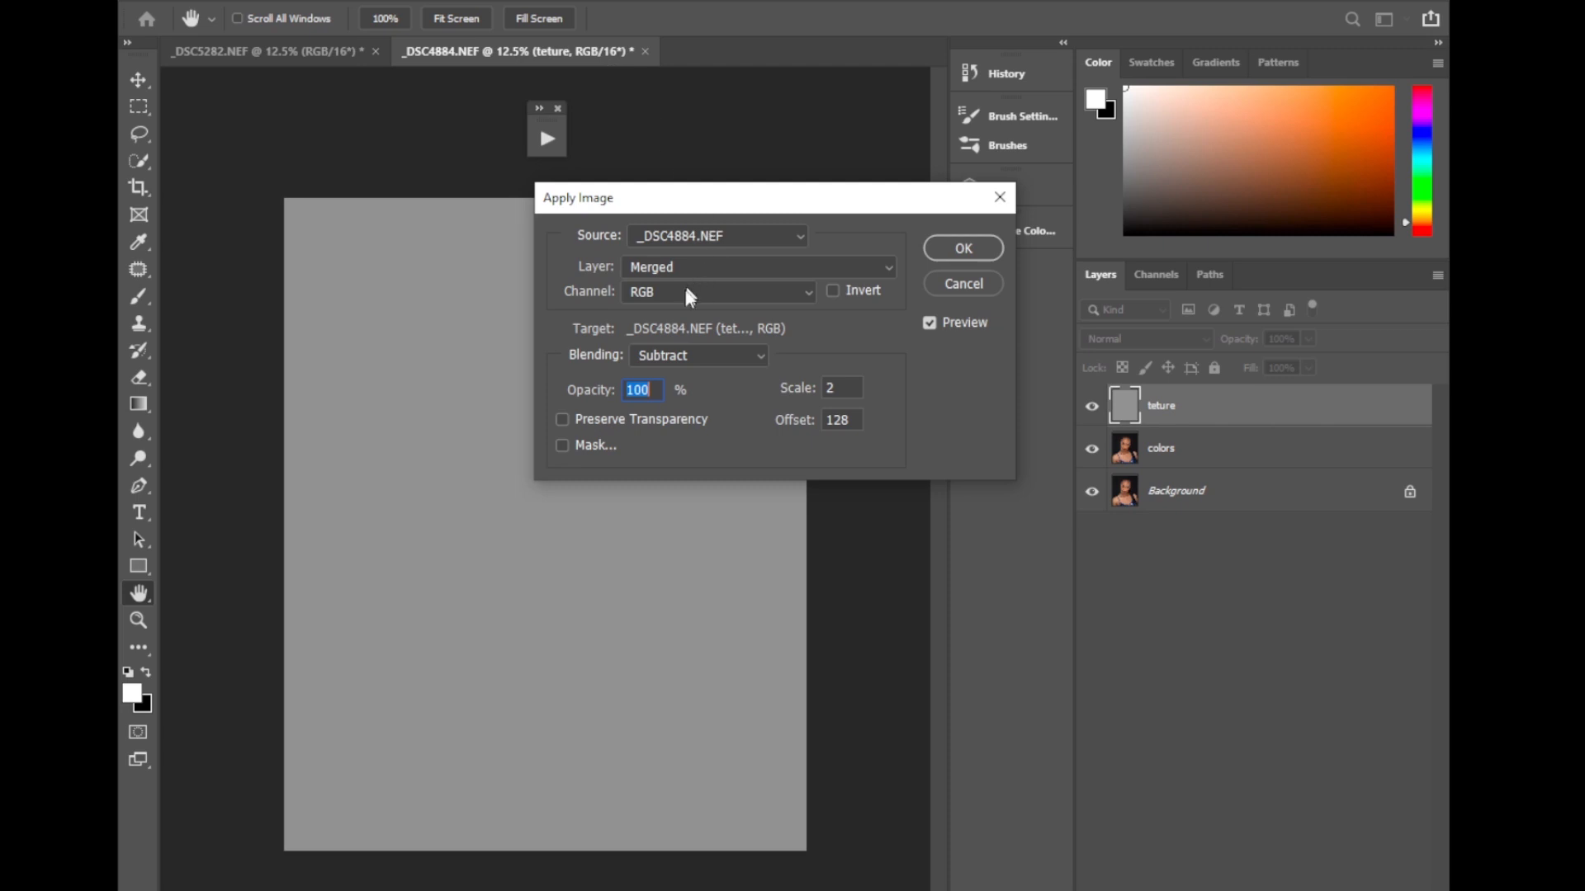
Apply the inverted colors layer to the teture layer using Add blending, scale 2 and offset 0.
{"action": "left_click", "coordinate": [670, 358]}
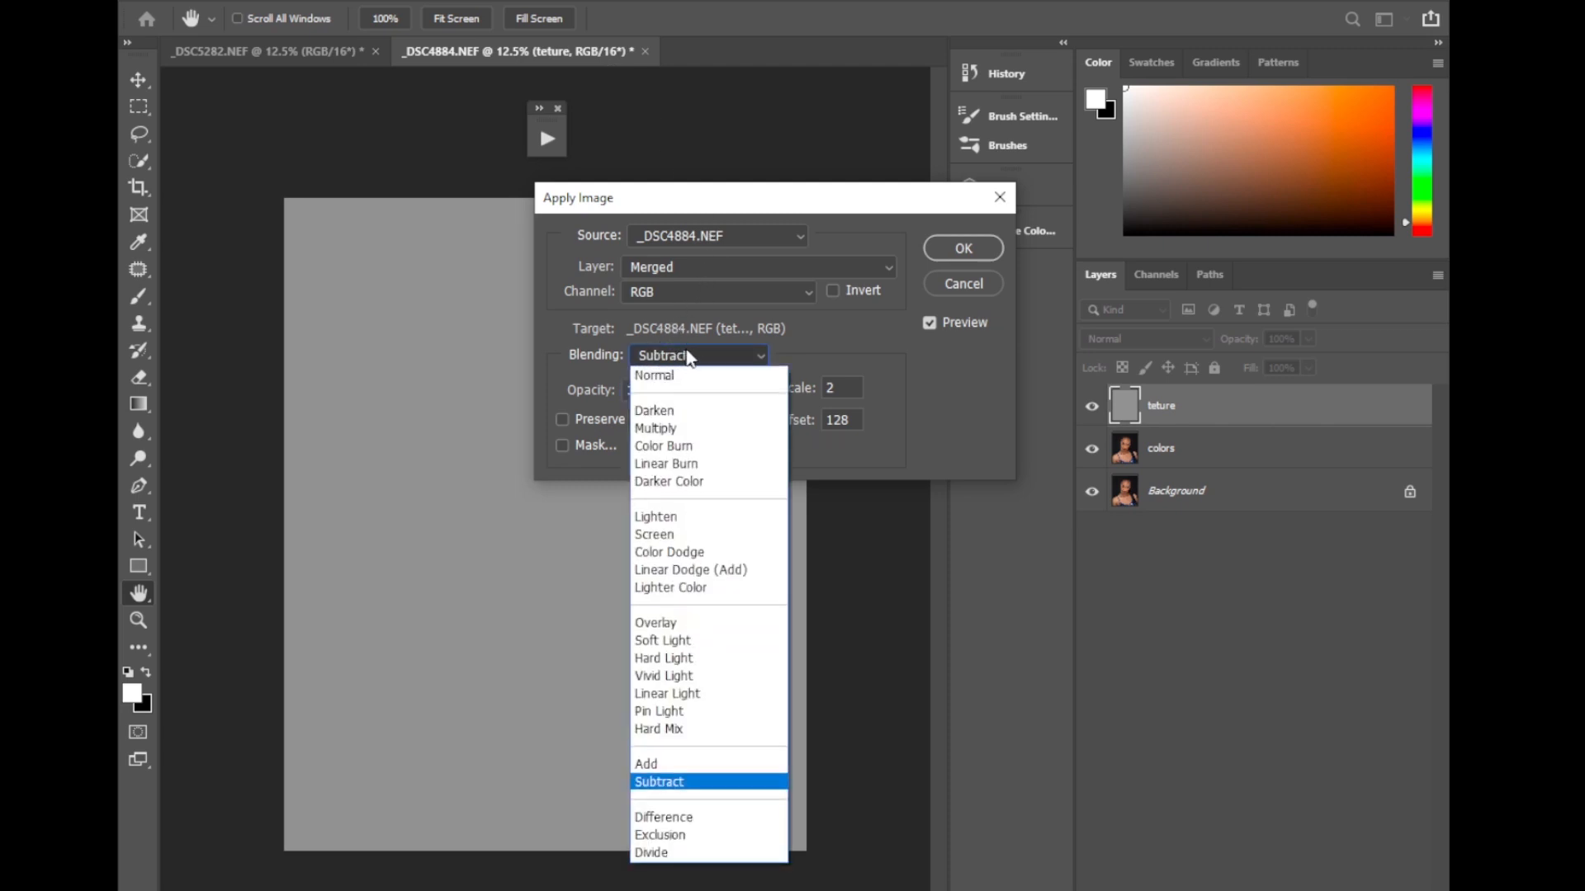
{"action": "left_click", "coordinate": [645, 763]}
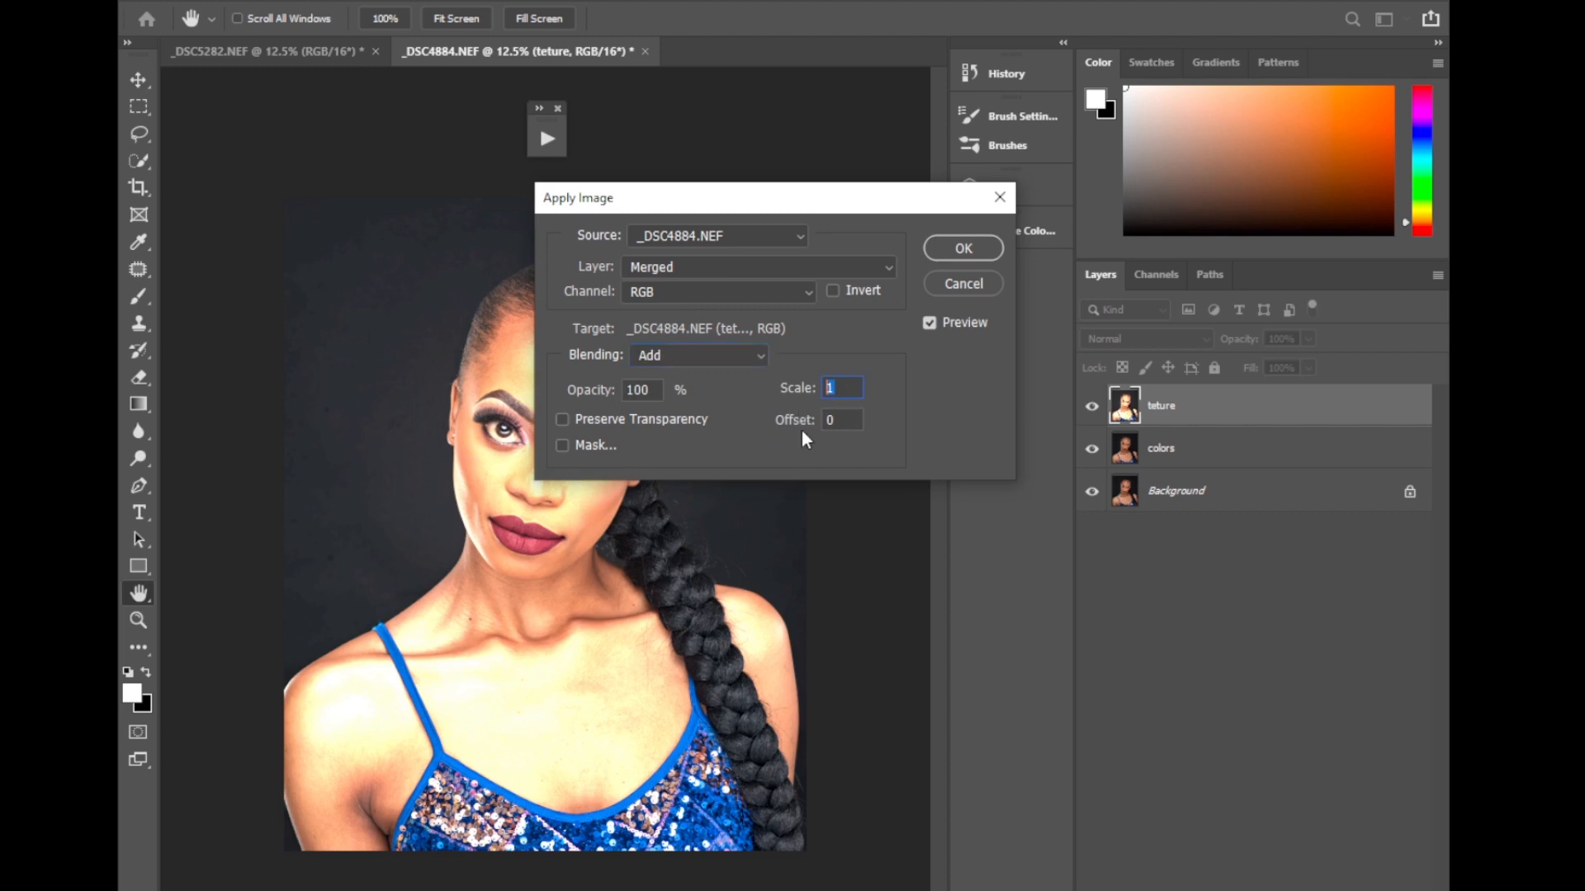
{"action": "type", "text": "2"}
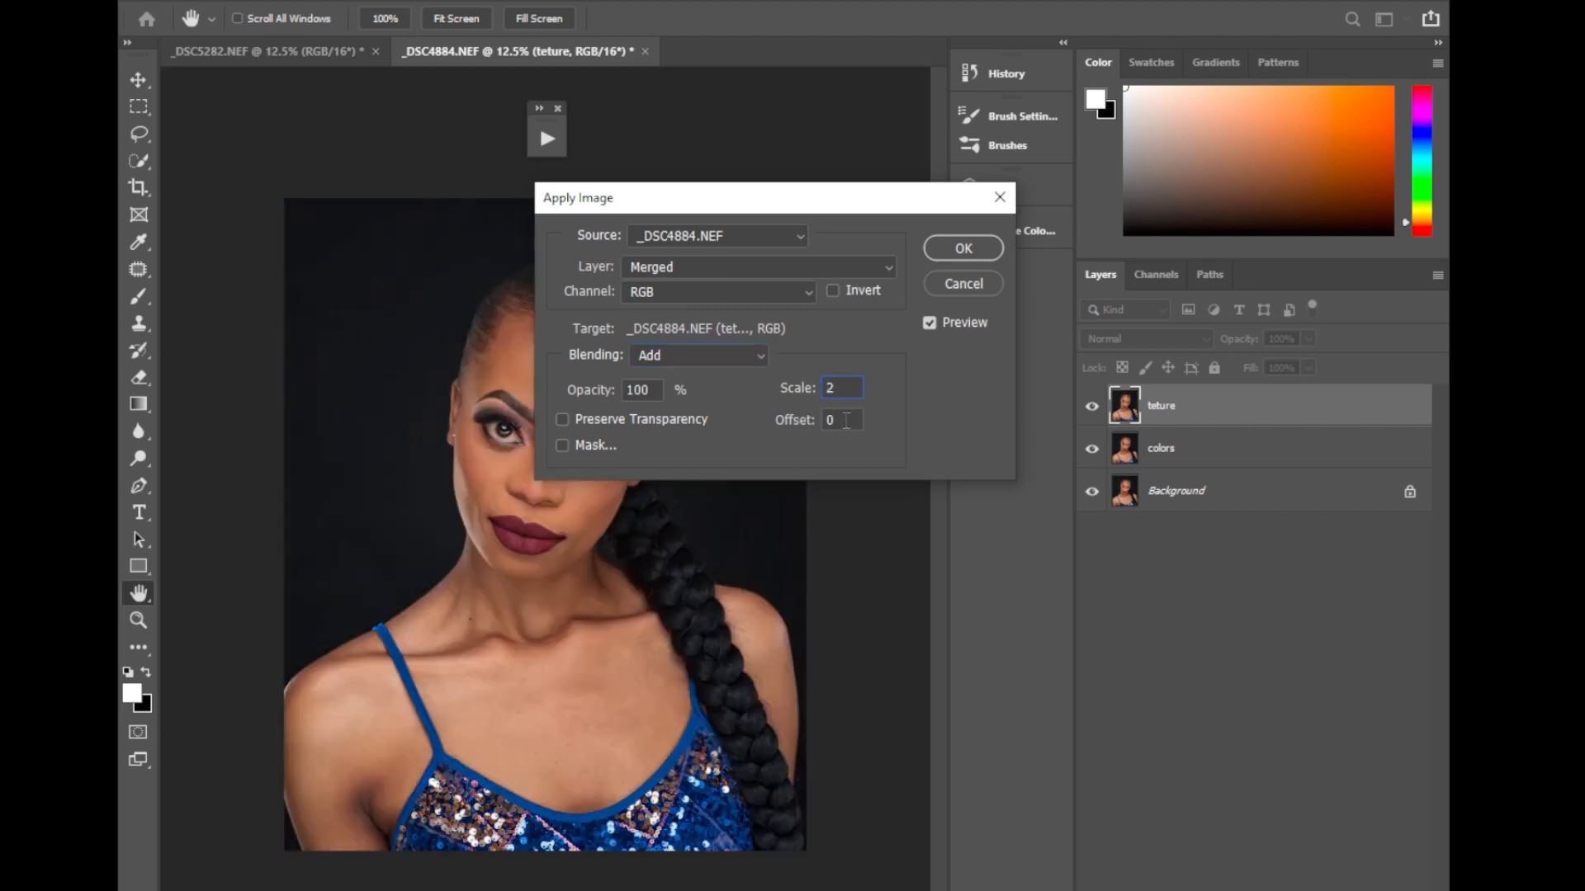
{"action": "left_click", "coordinate": [859, 266]}
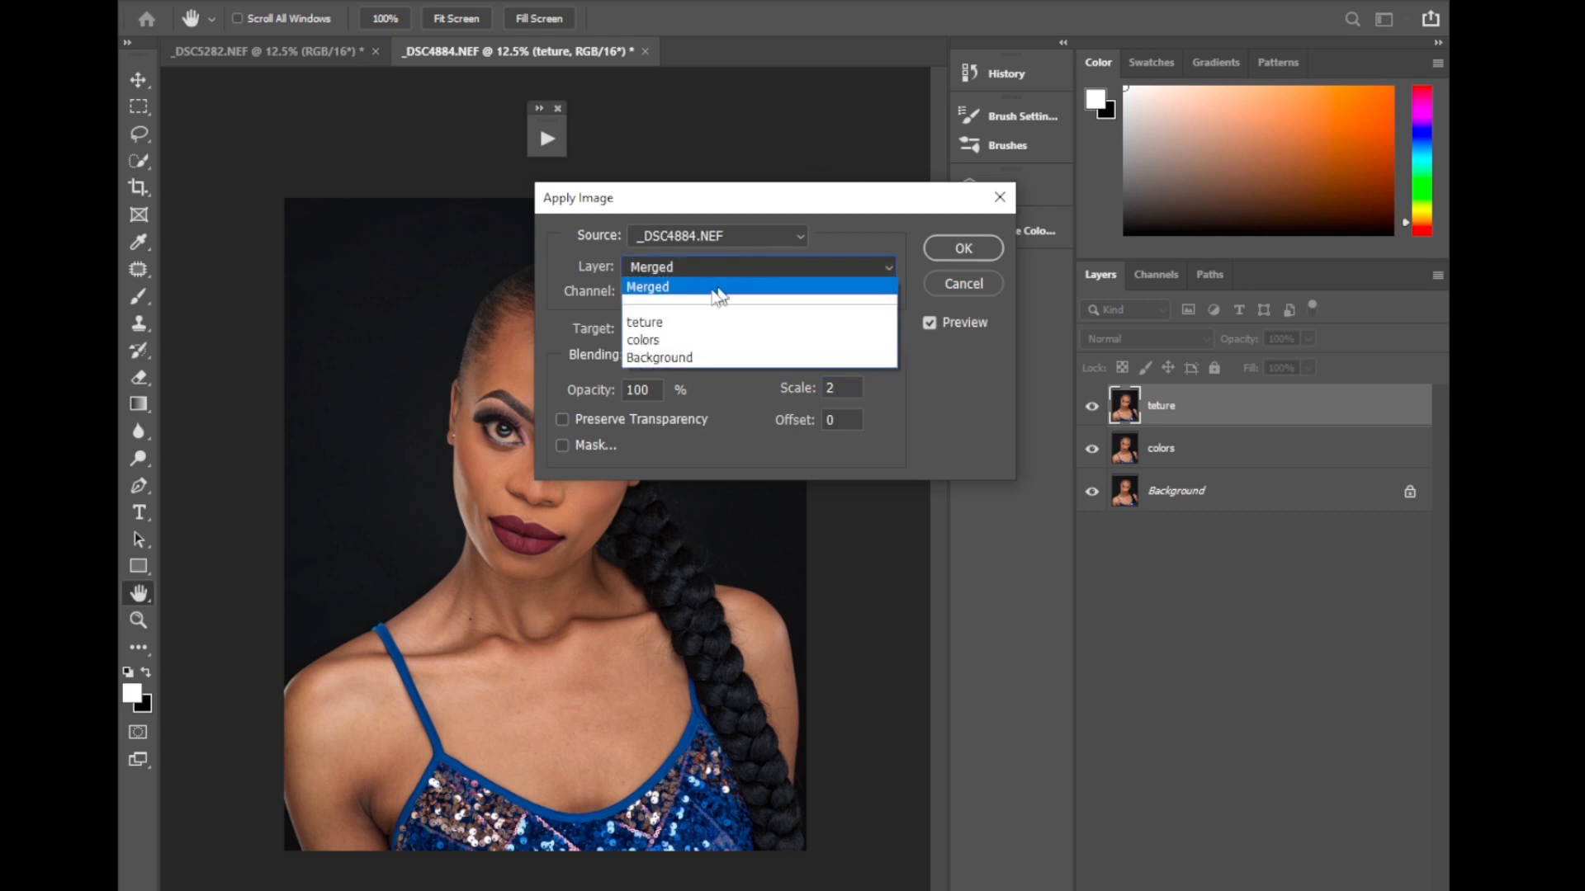
{"action": "left_click", "coordinate": [652, 341]}
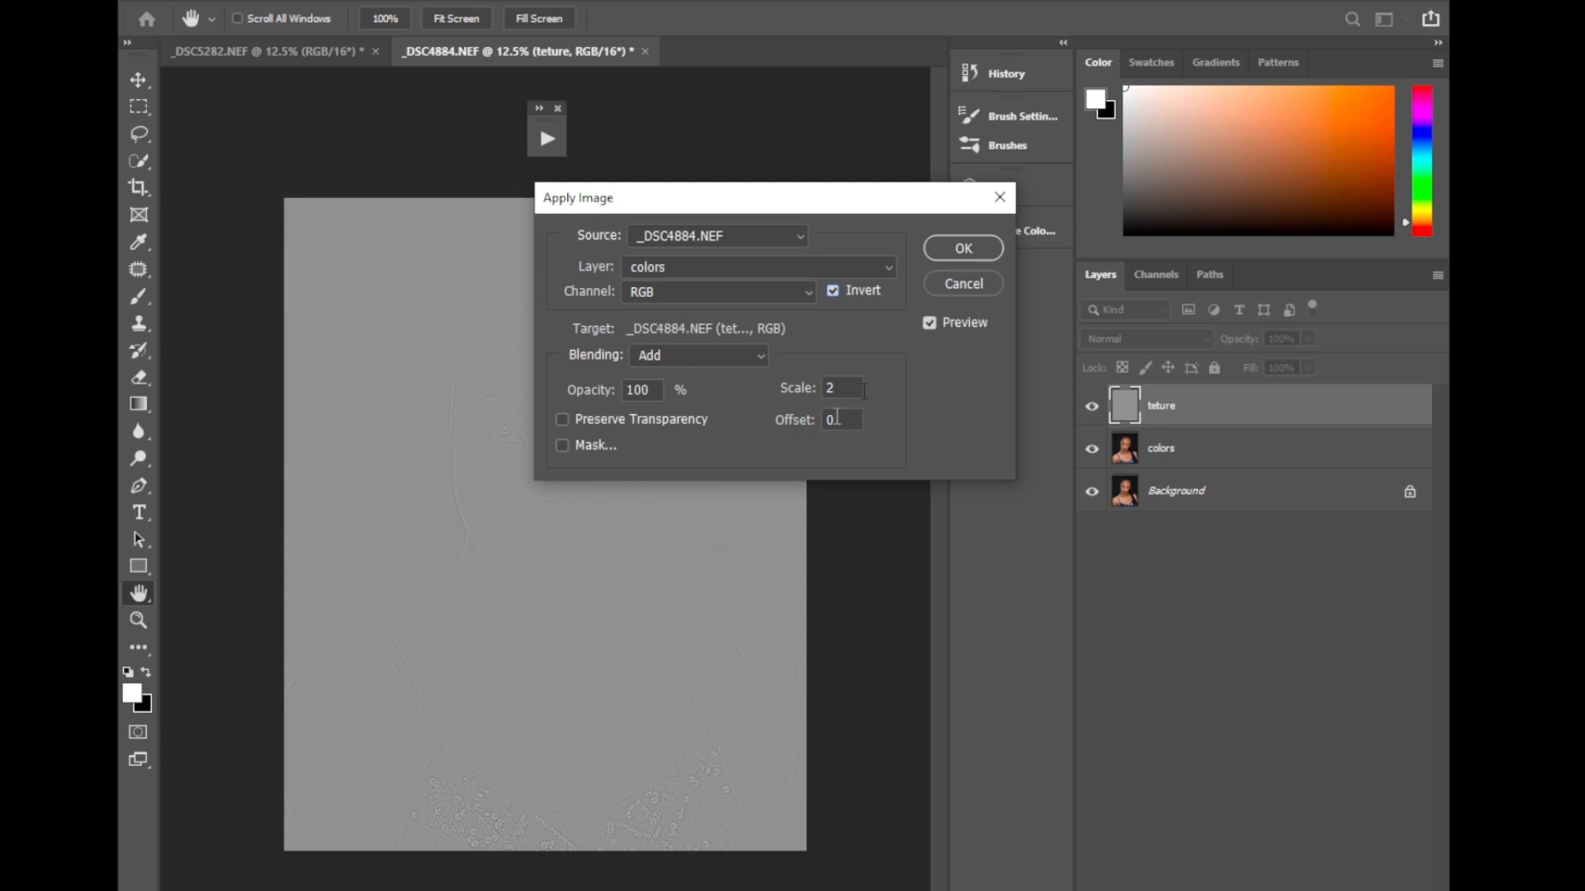
{"action": "left_click", "coordinate": [955, 251]}
Set the teture layer's blend mode to Linear Light.
{"action": "key", "text": "c"}
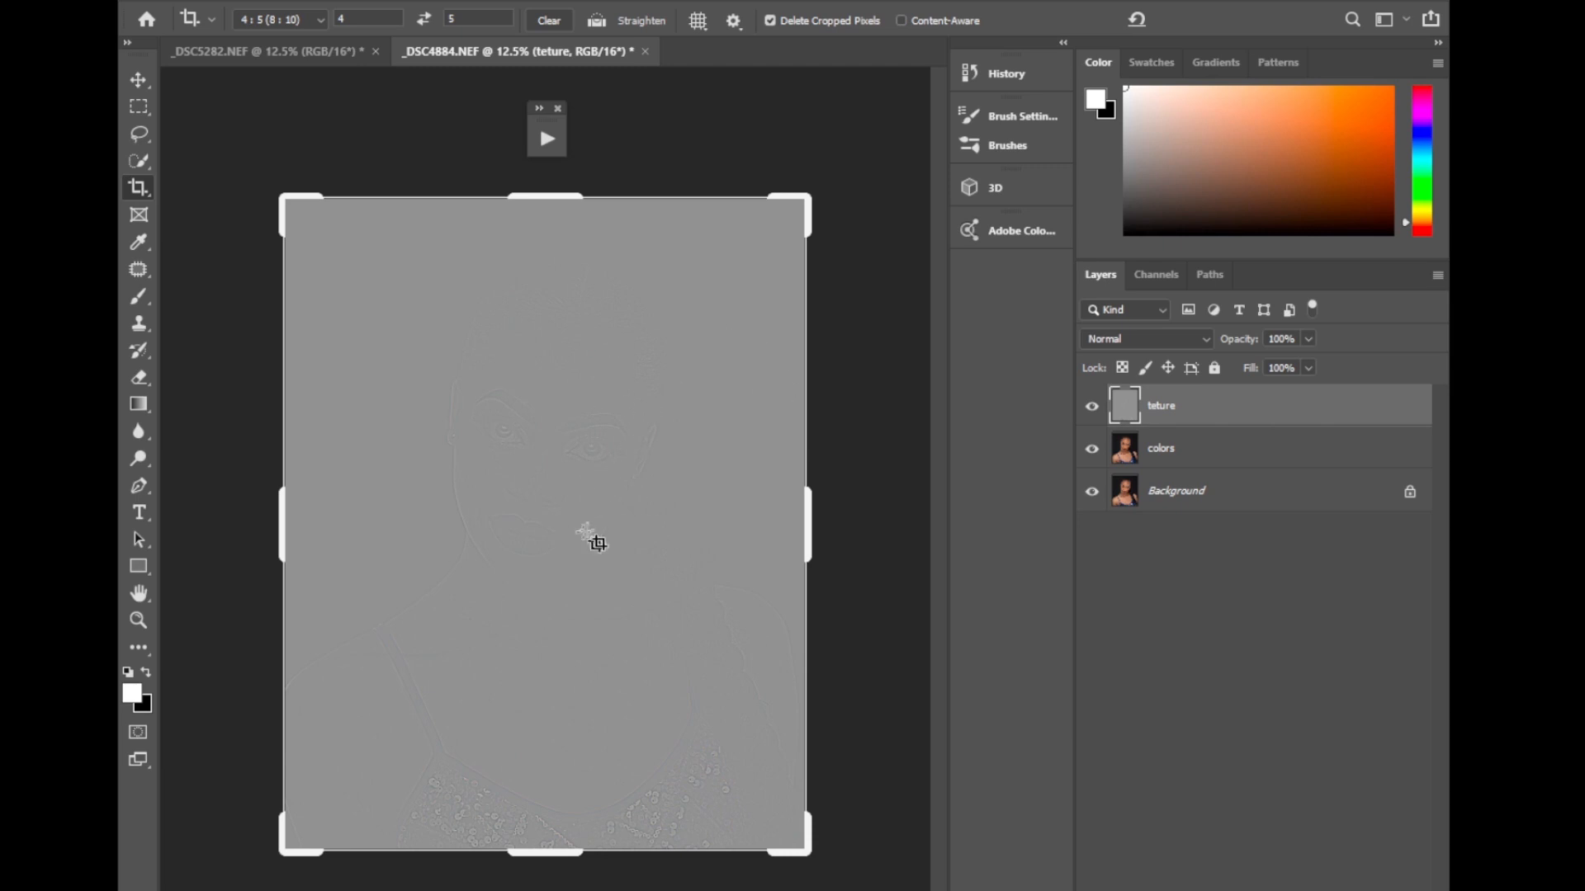
{"action": "left_click", "coordinate": [1133, 345]}
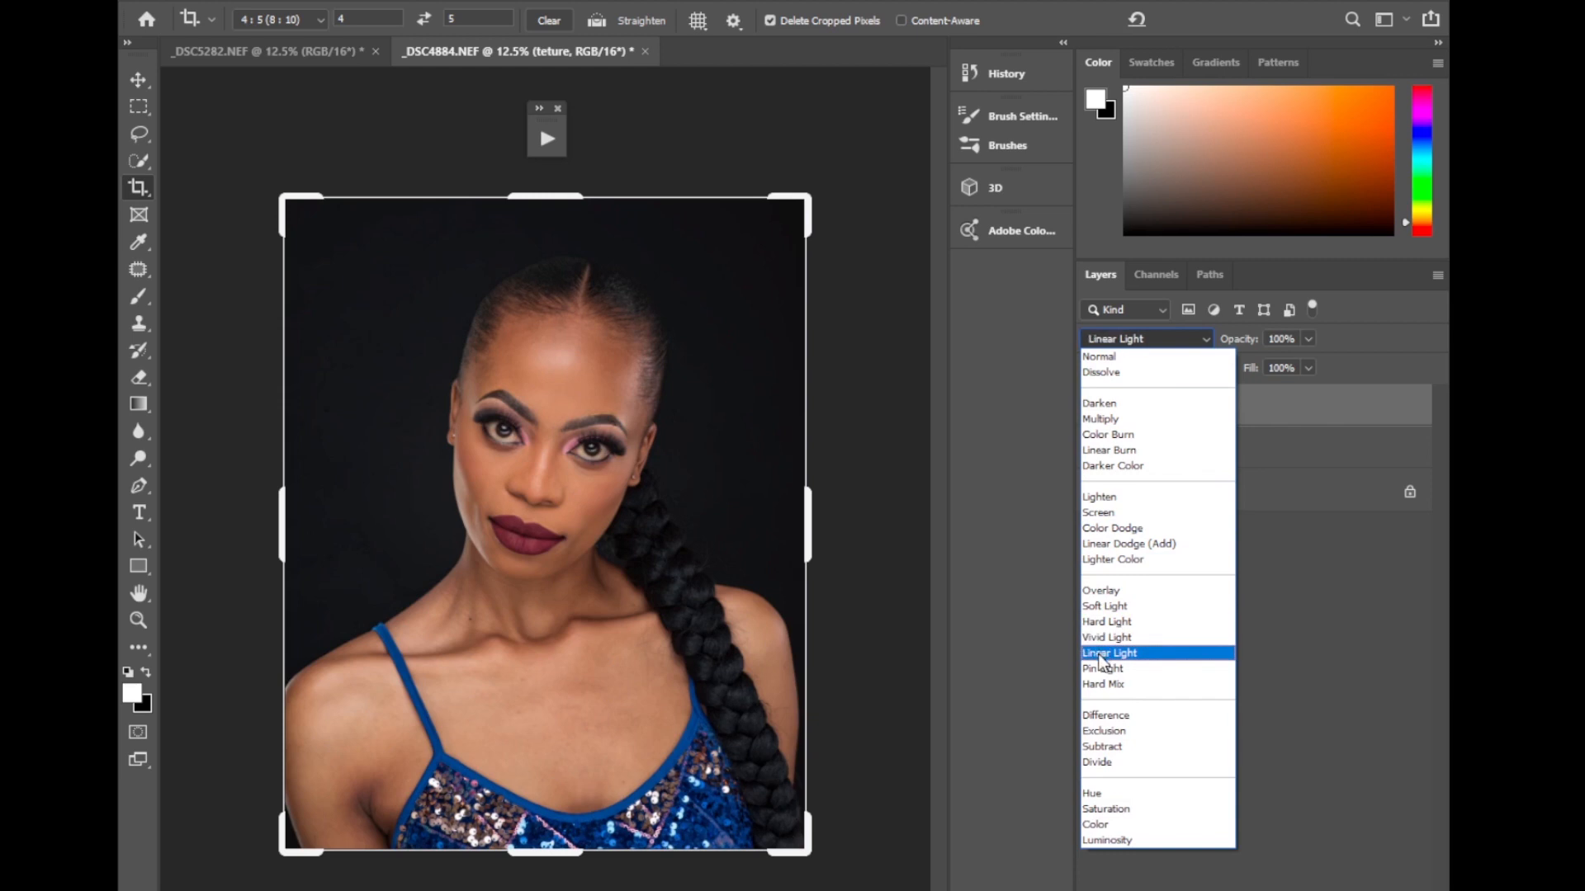
{"action": "left_click", "coordinate": [1103, 653]}
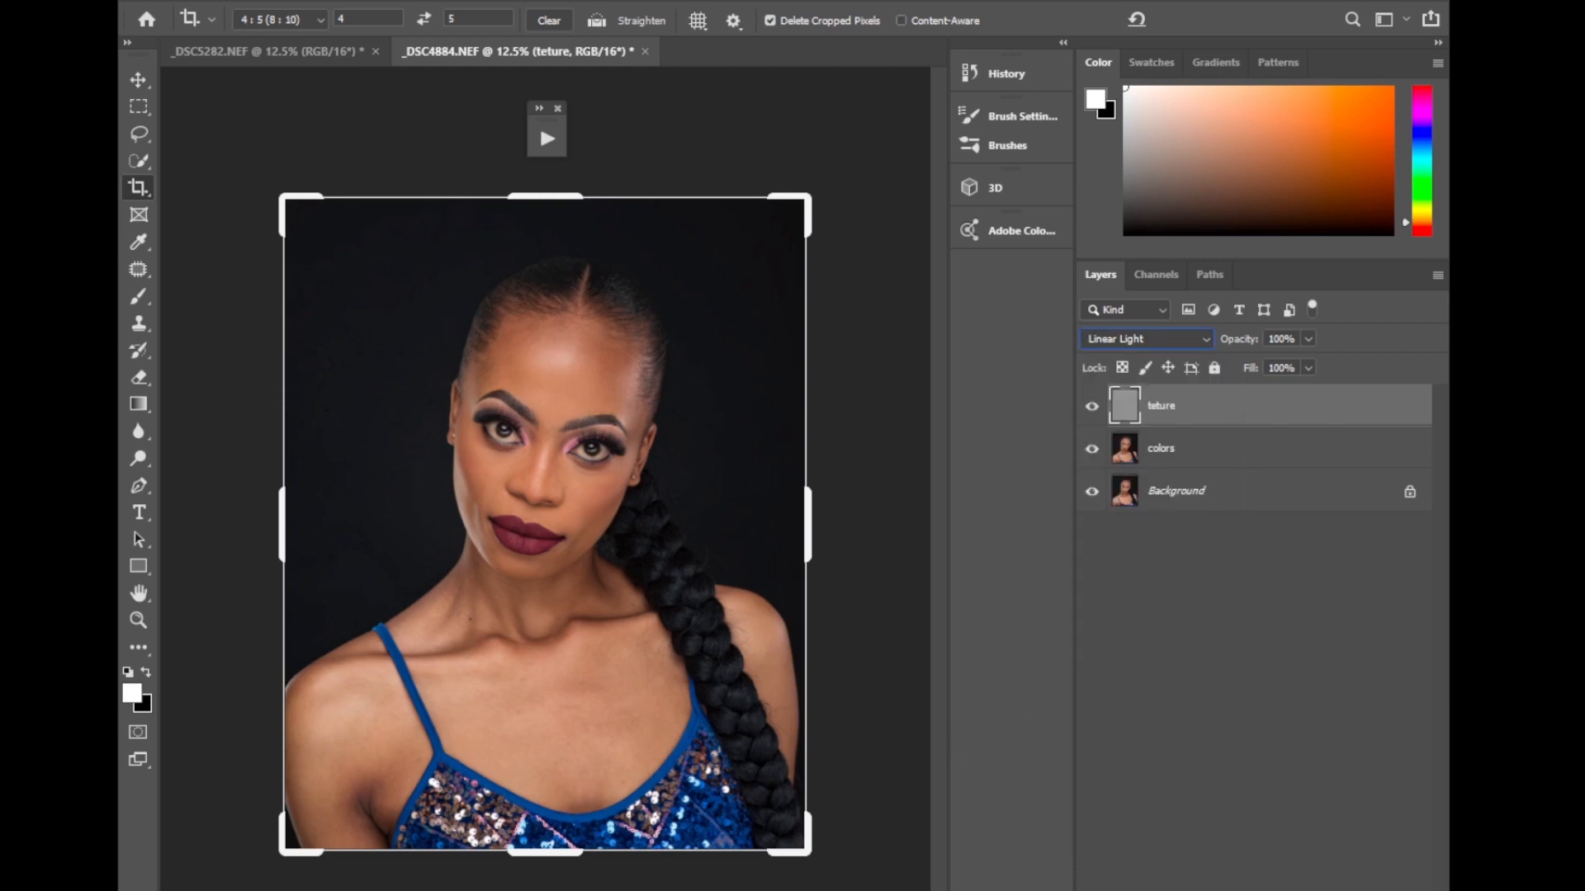
Add a Black & White adjustment layer above teture with Reds lowered to -54.
{"action": "left_click", "coordinate": [1272, 889]}
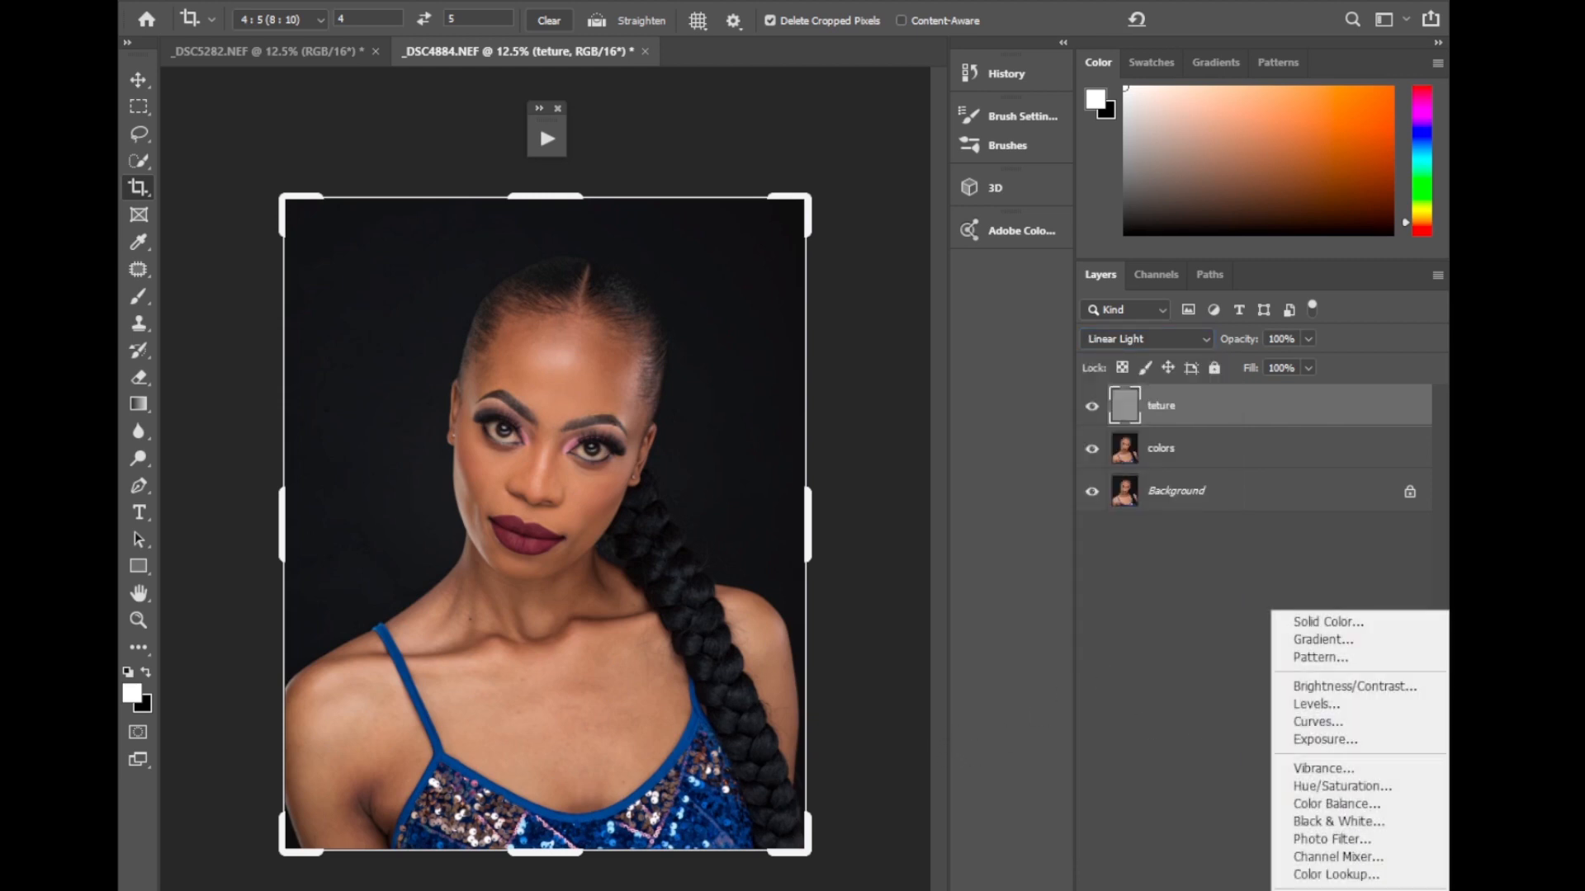
{"action": "left_click", "coordinate": [1341, 822]}
{"action": "left_click_drag", "start_coordinate": [834, 328], "coordinate": [813, 333]}
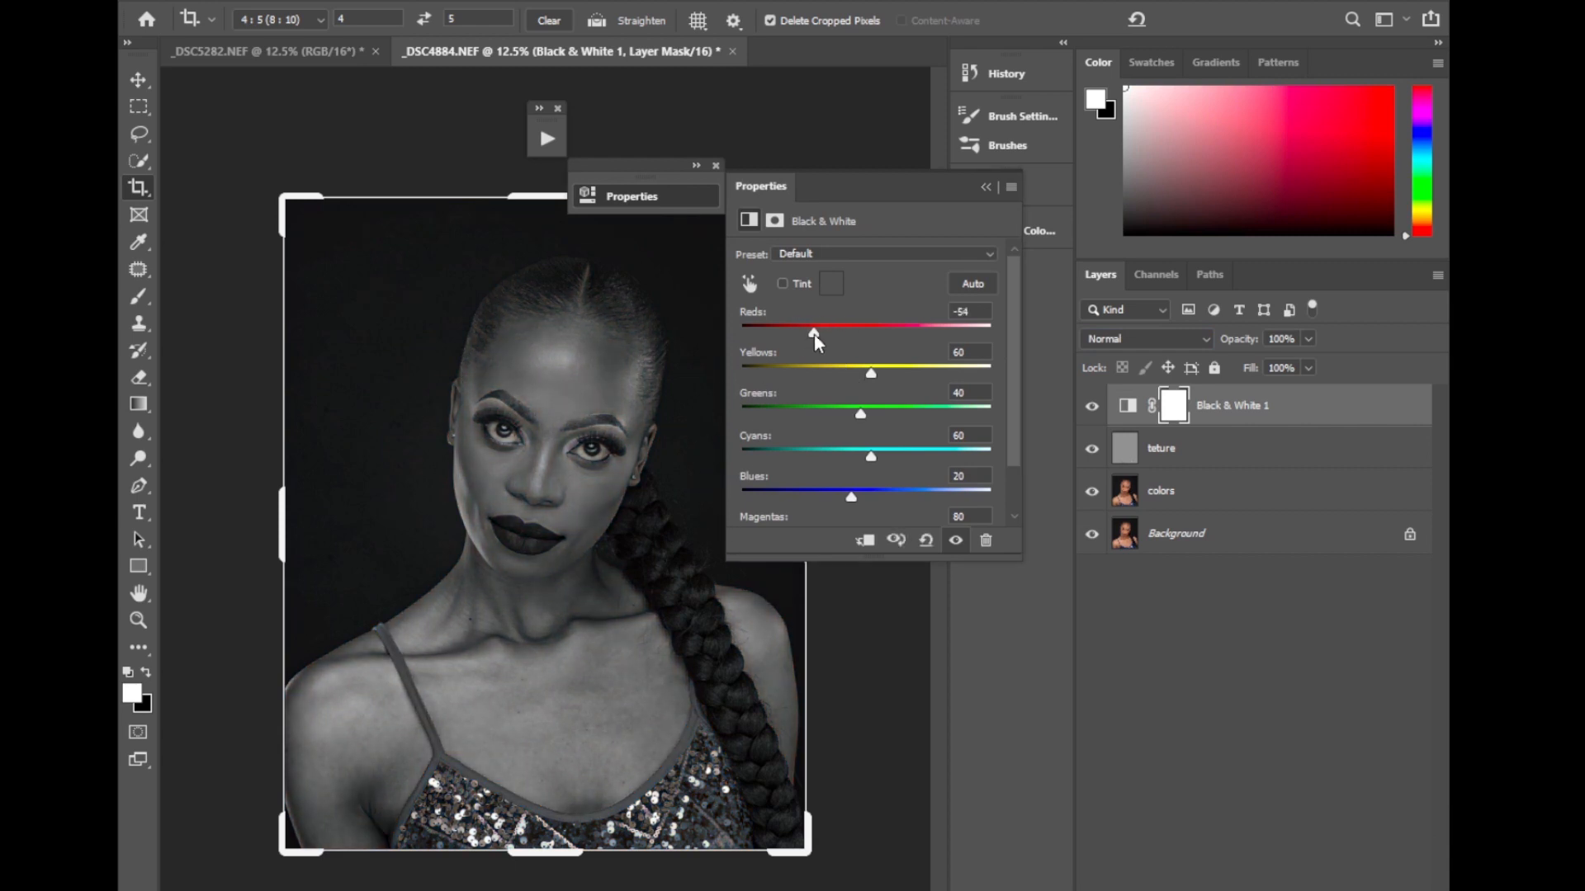
{"action": "left_click", "coordinate": [985, 190]}
Activate the colors layer and prepare a clean Mixer Brush, enlarged to size 300, for work on the face.
{"action": "left_click", "coordinate": [1153, 503]}
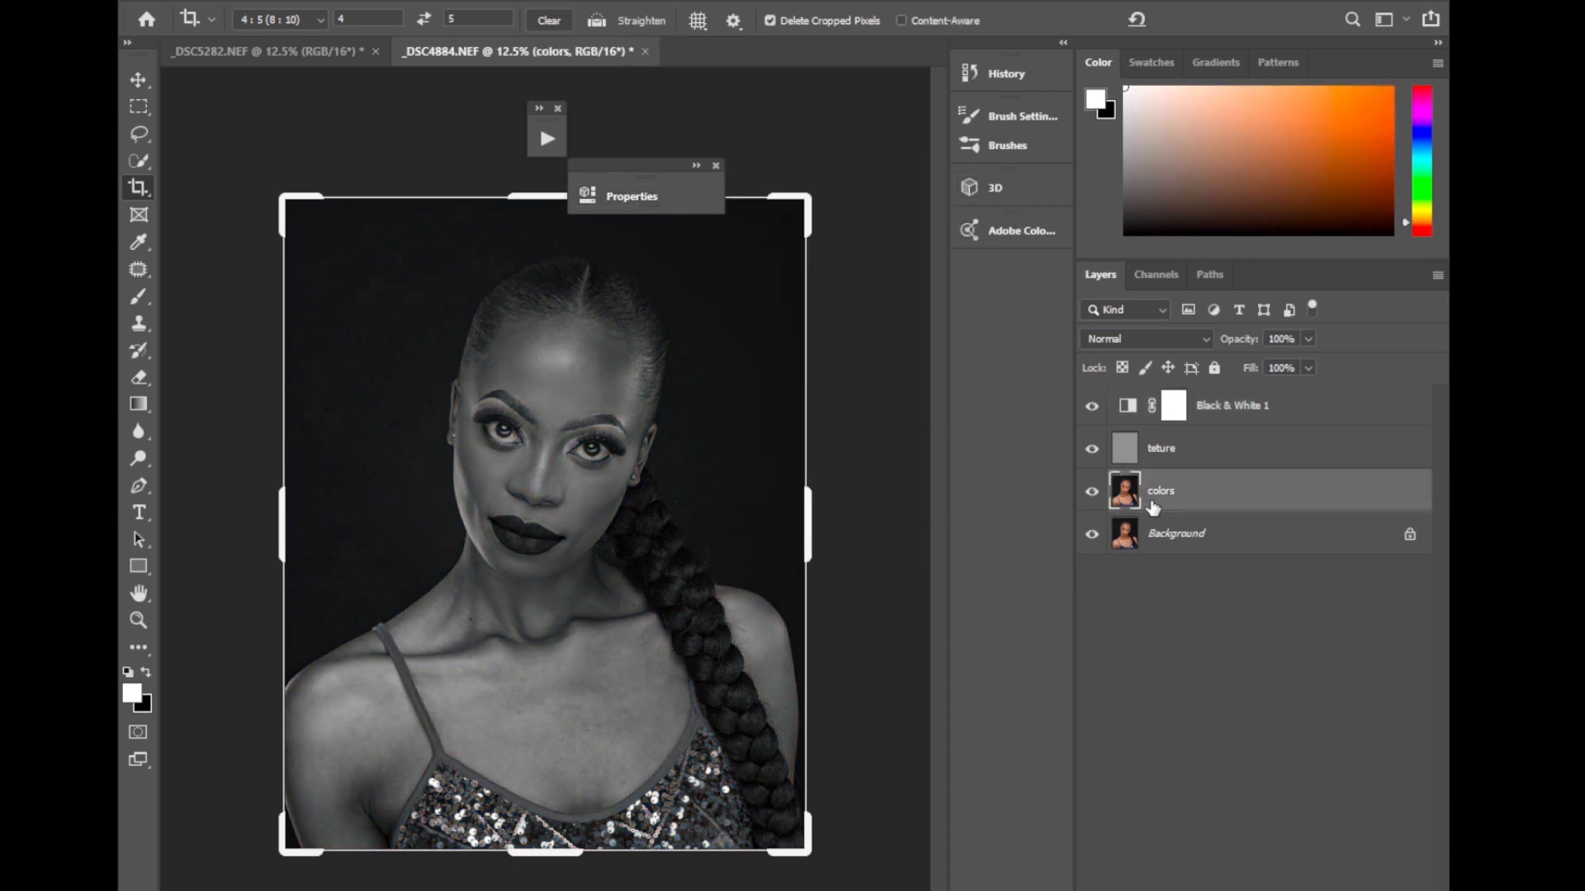
{"action": "right_click", "coordinate": [144, 297]}
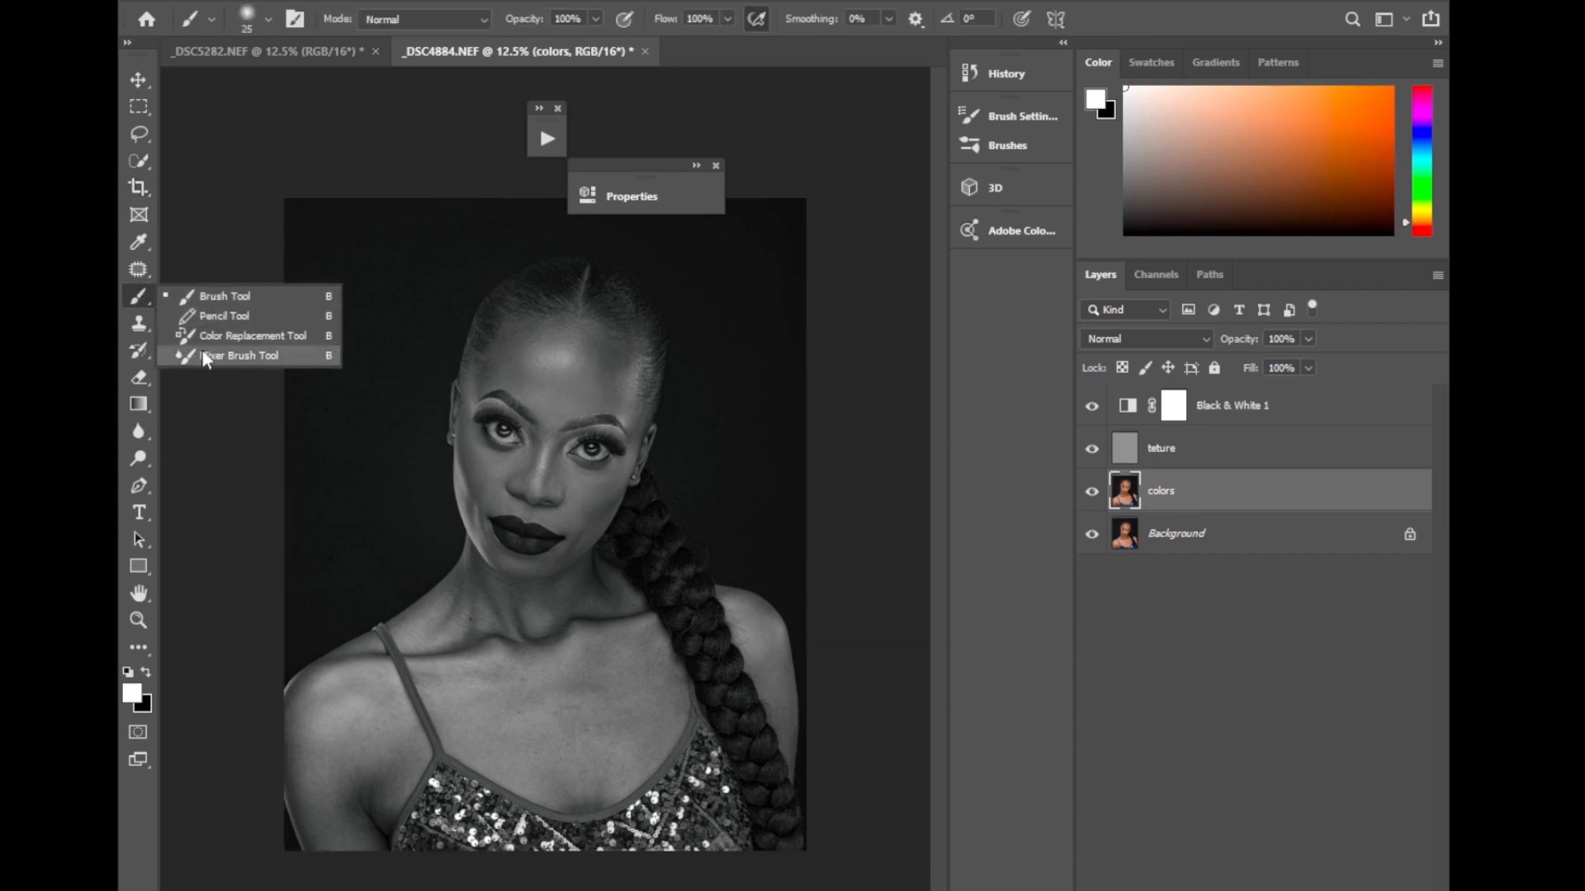
{"action": "left_click", "coordinate": [231, 353]}
{"action": "left_click", "coordinate": [350, 19]}
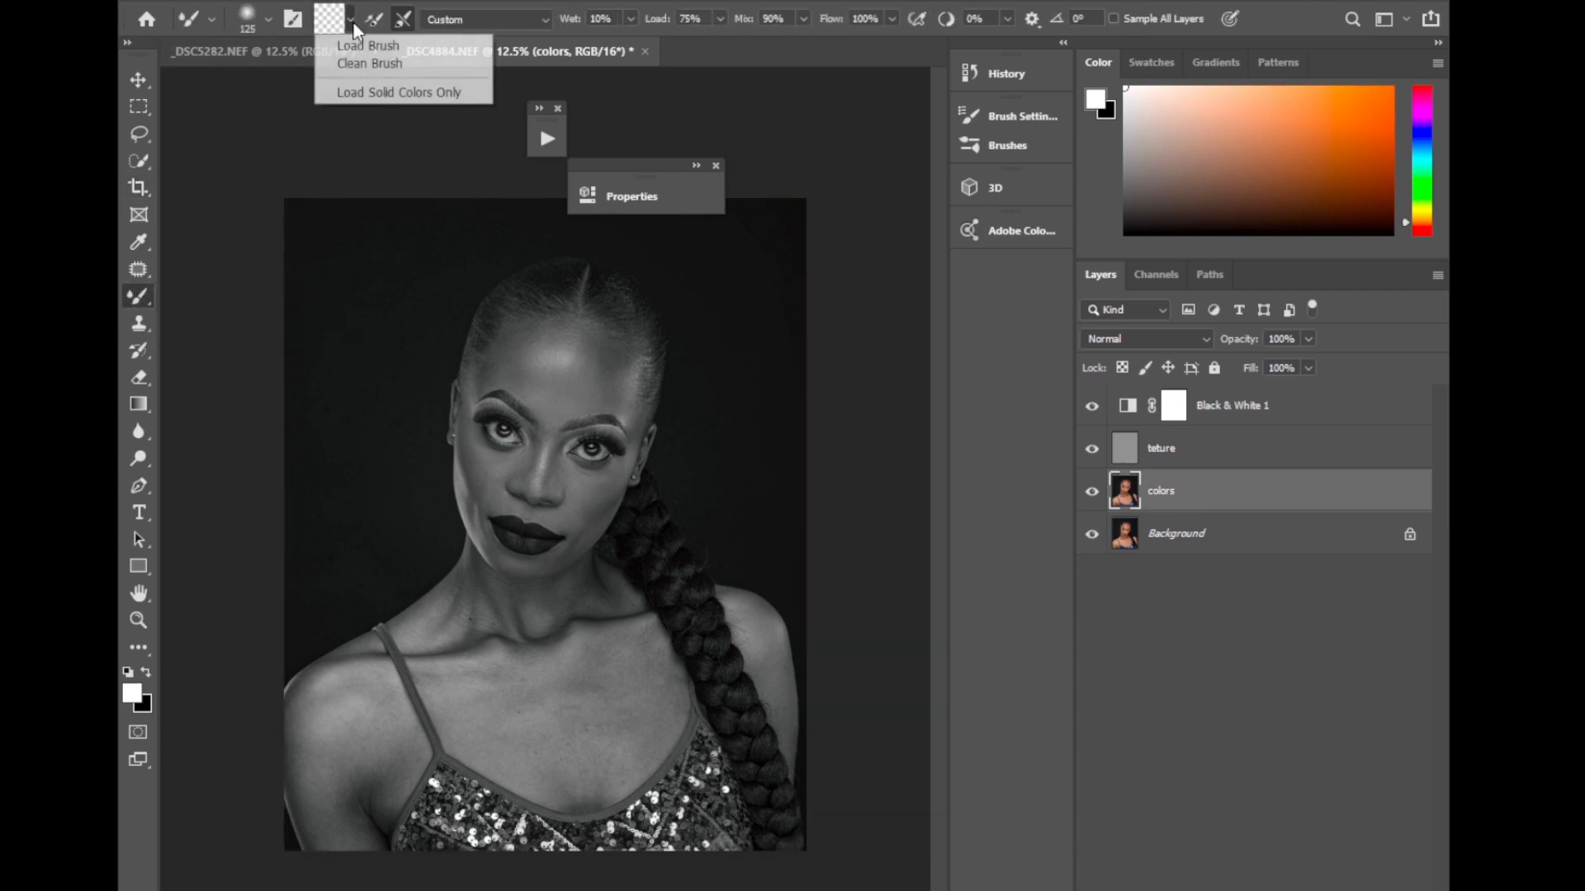
{"action": "left_click", "coordinate": [355, 70]}
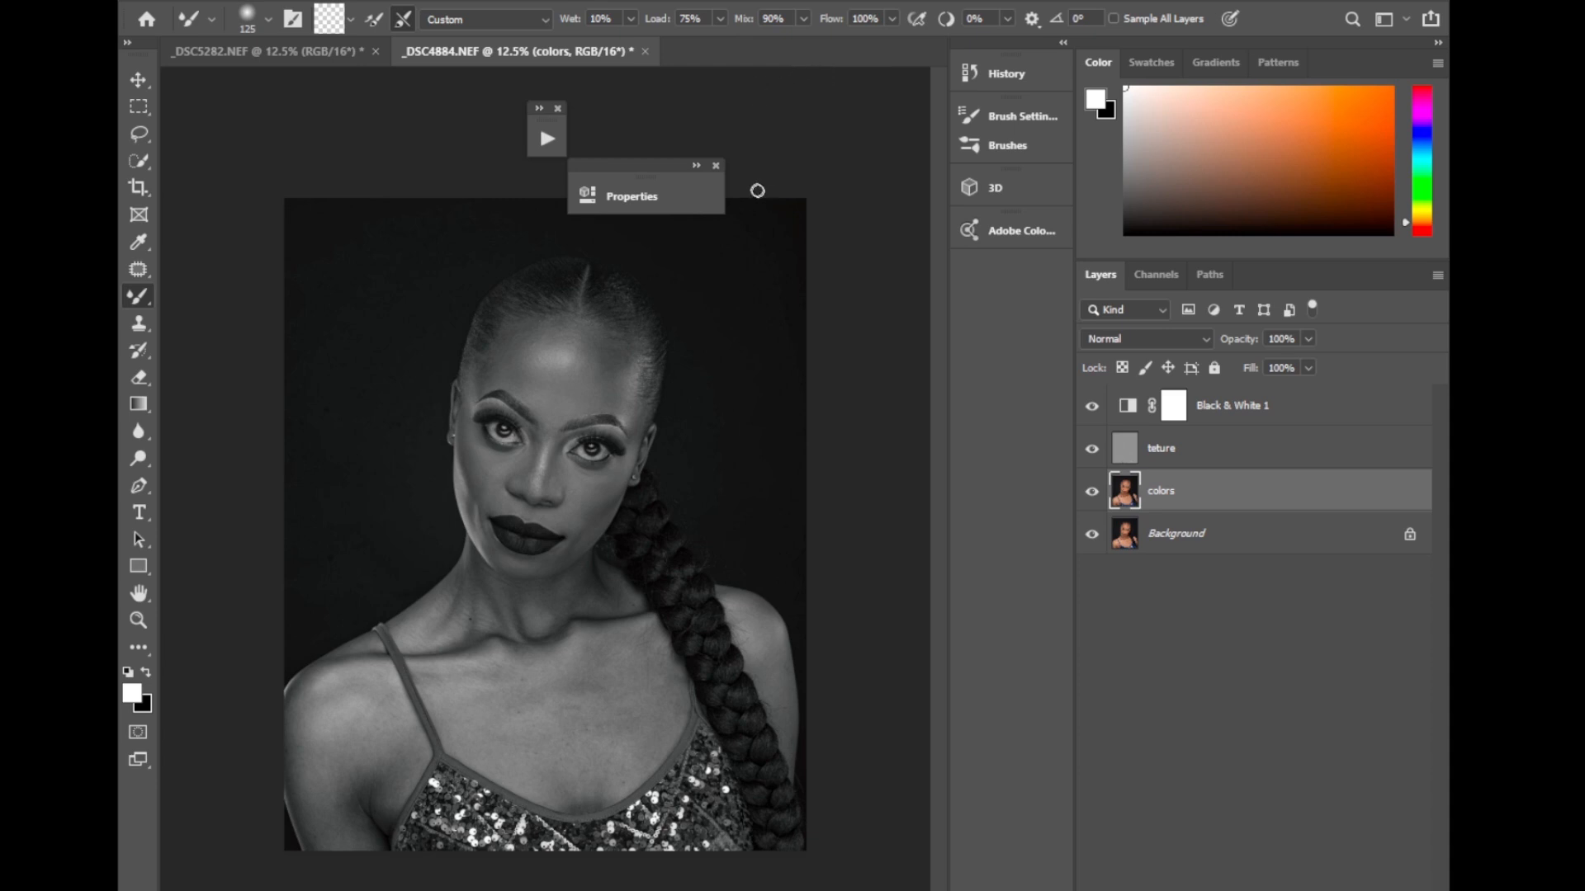
{"action": "key", "text": "ctrl+plus"}
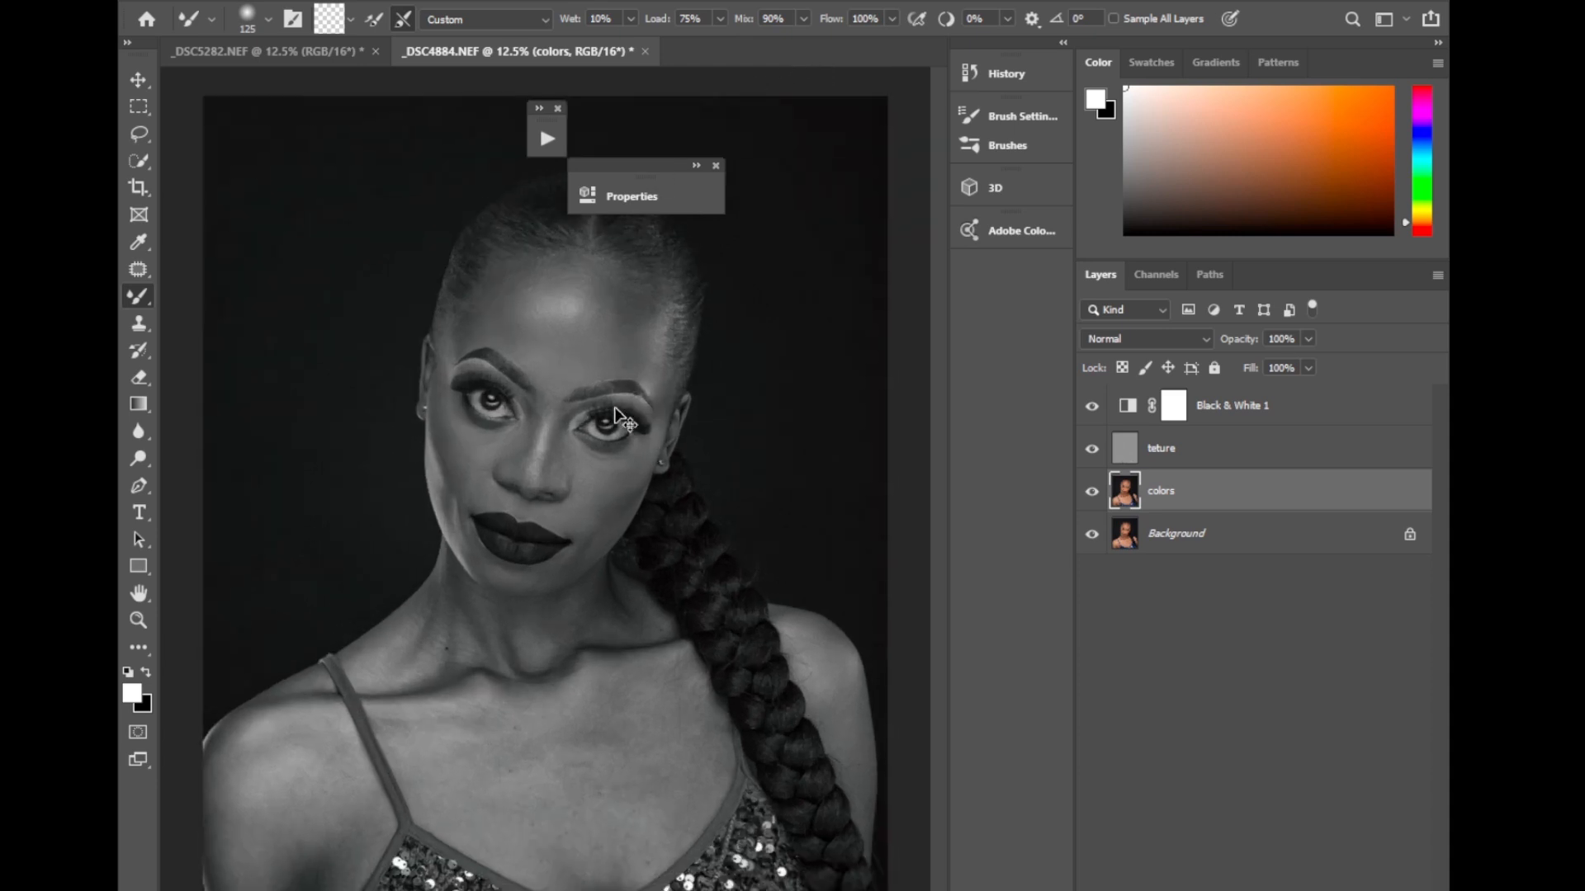
{"action": "scroll", "coordinate": [698, 392], "scroll_direction": "up", "scroll_amount": 3}
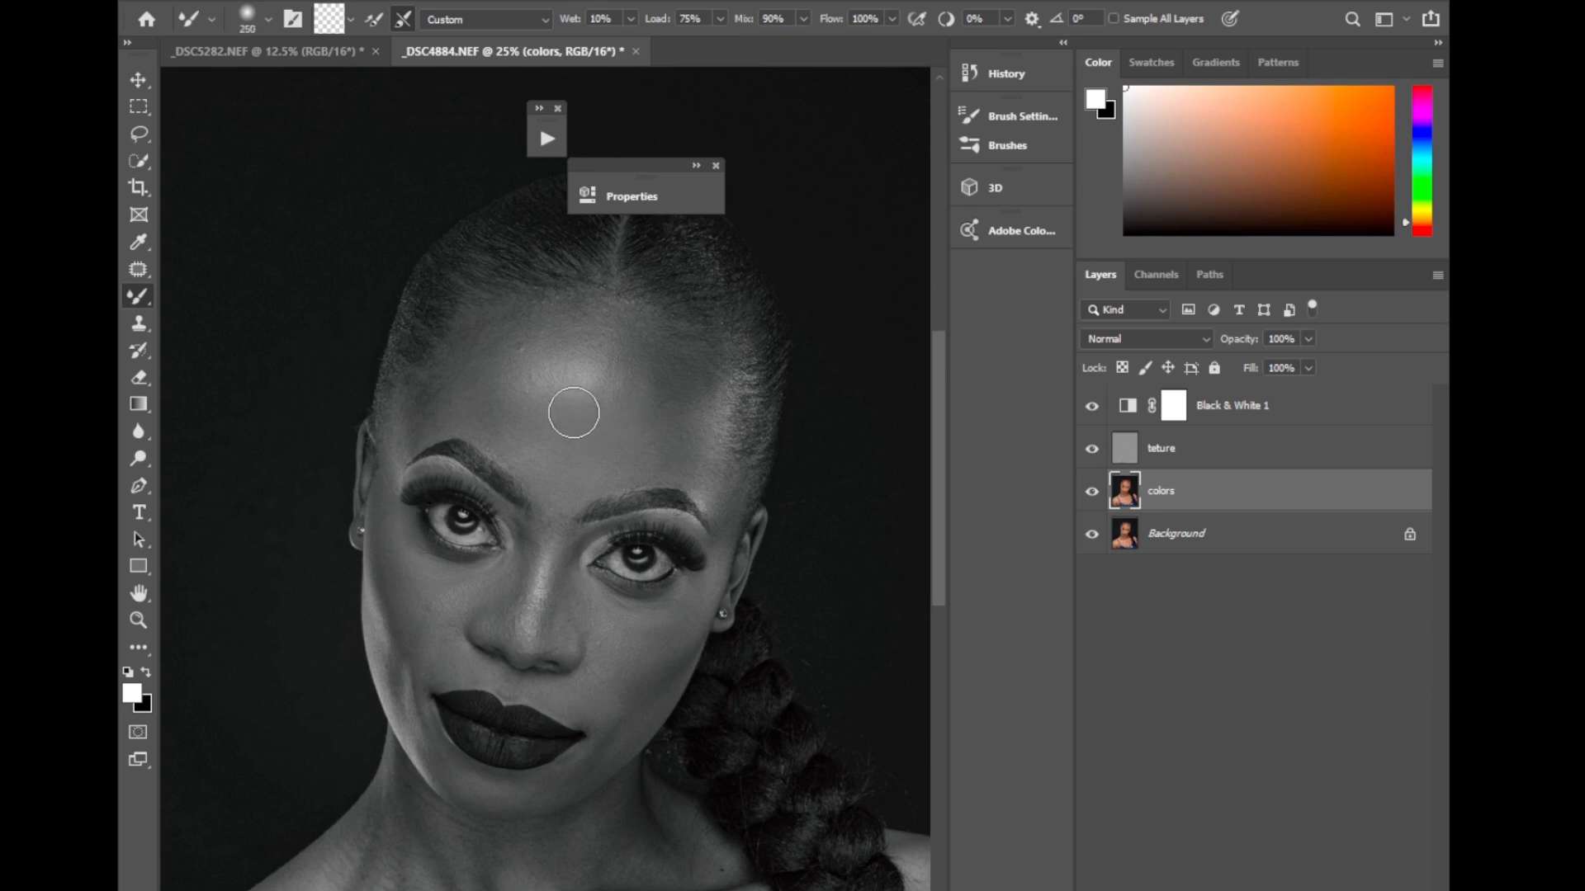
{"action": "key", "text": "bracketright"}
Rotate the canvas view to 170° with the face at 33.3% zoom and return to the Mixer Brush.
{"action": "key", "text": "r"}
{"action": "mouse_move", "coordinate": [548, 258]}
{"action": "left_mouse_down"}
{"action": "mouse_move", "coordinate": [446, 483]}
{"action": "mouse_move", "coordinate": [525, 581]}
{"action": "mouse_move", "coordinate": [483, 537]}
{"action": "mouse_move", "coordinate": [507, 450]}
{"action": "mouse_move", "coordinate": [496, 431]}
{"action": "left_mouse_up"}
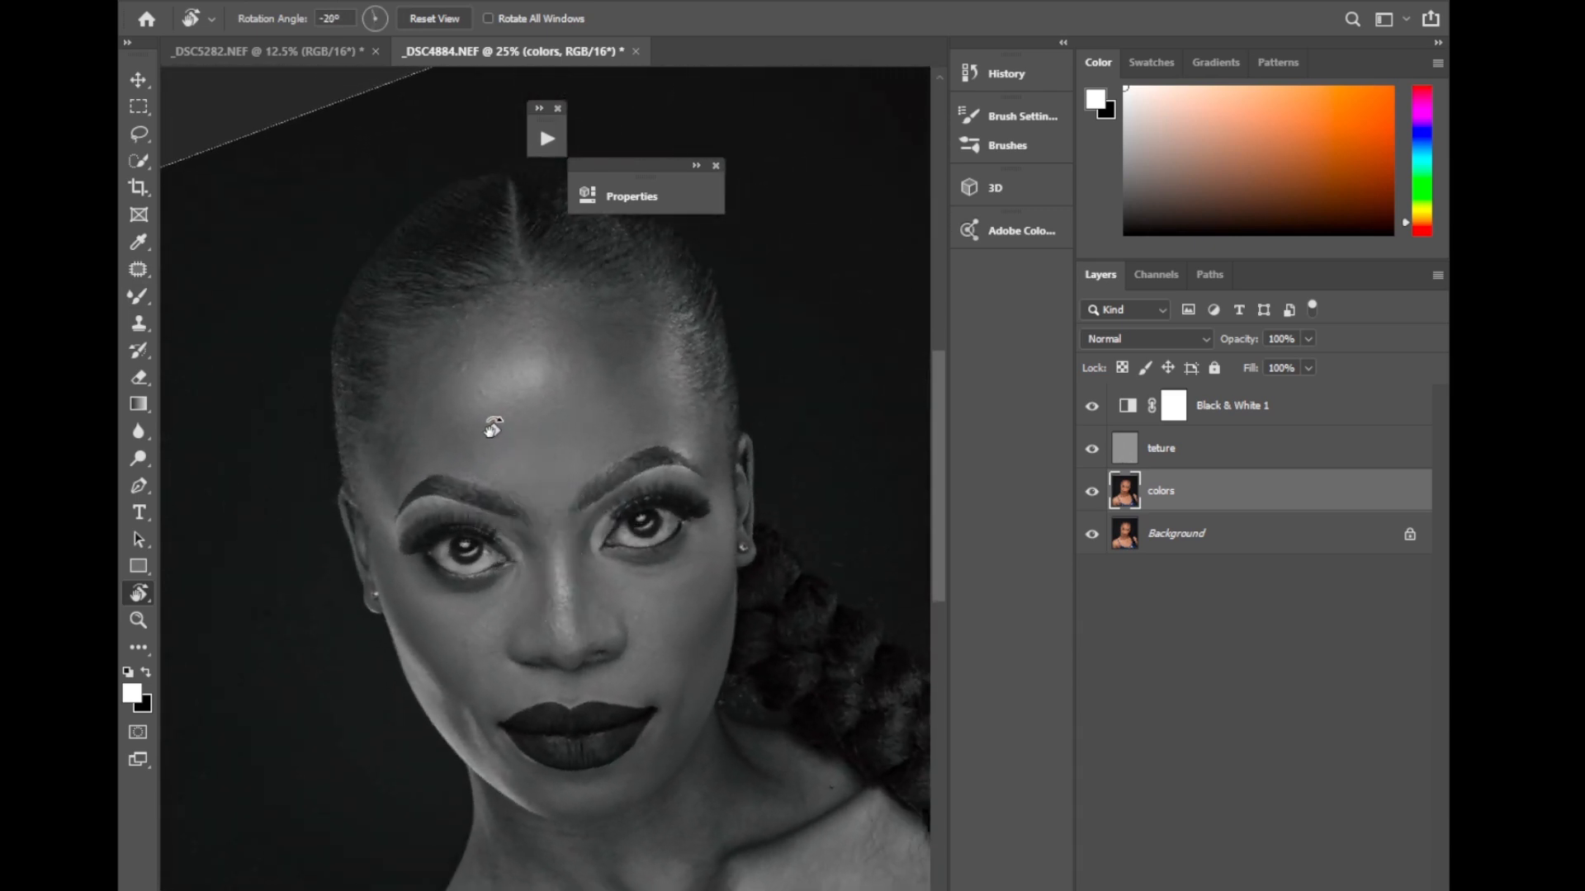
{"action": "left_click_drag", "start_coordinate": [552, 322], "coordinate": [652, 553]}
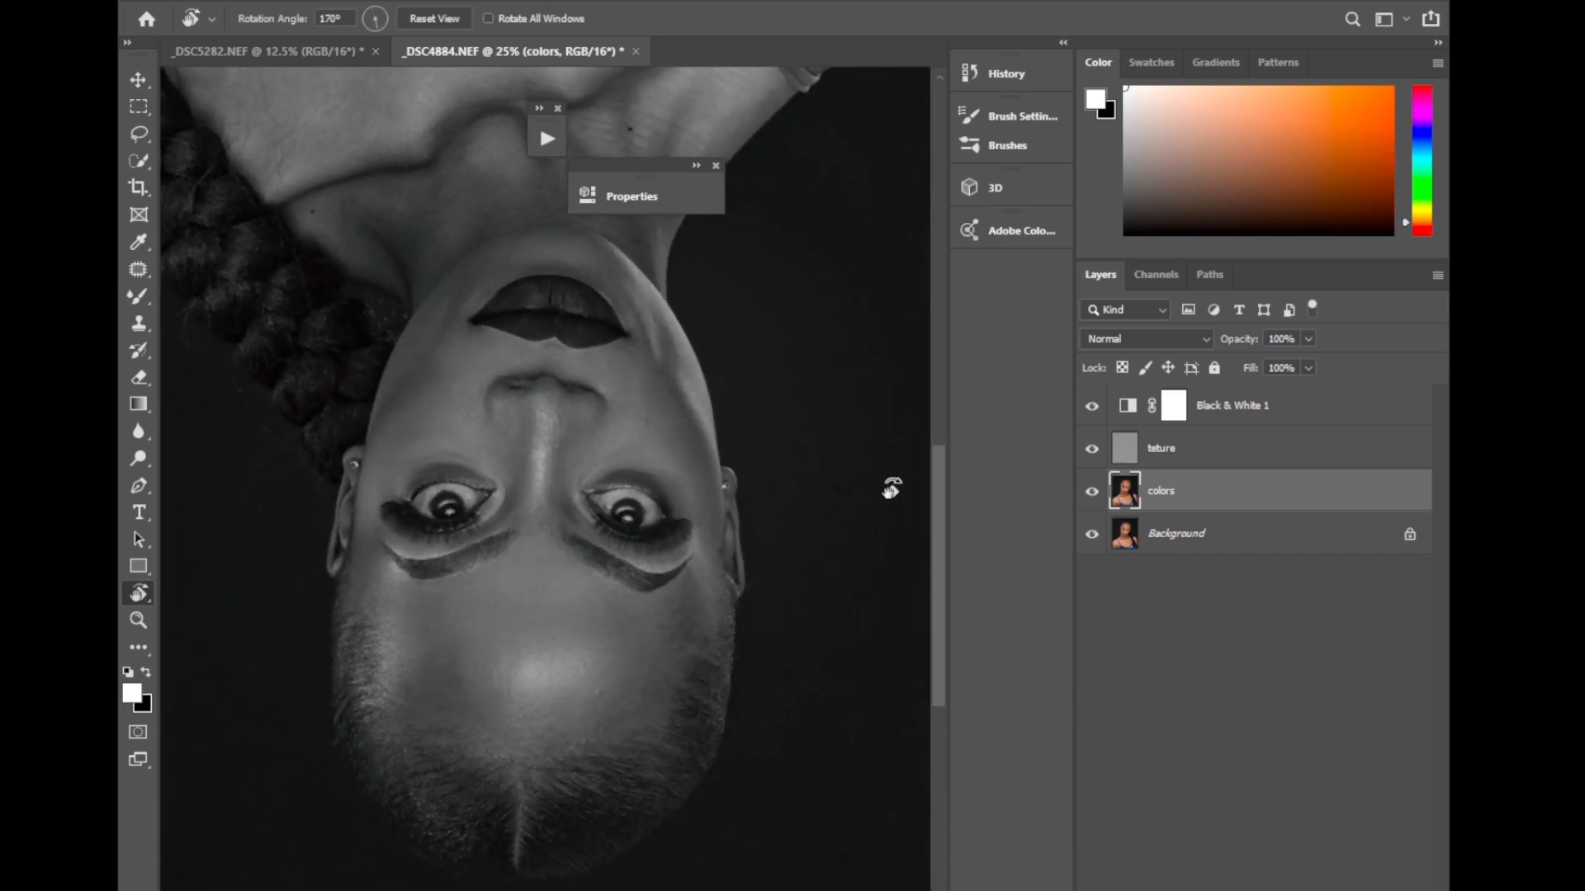
{"action": "key", "text": "ctrl+plus"}
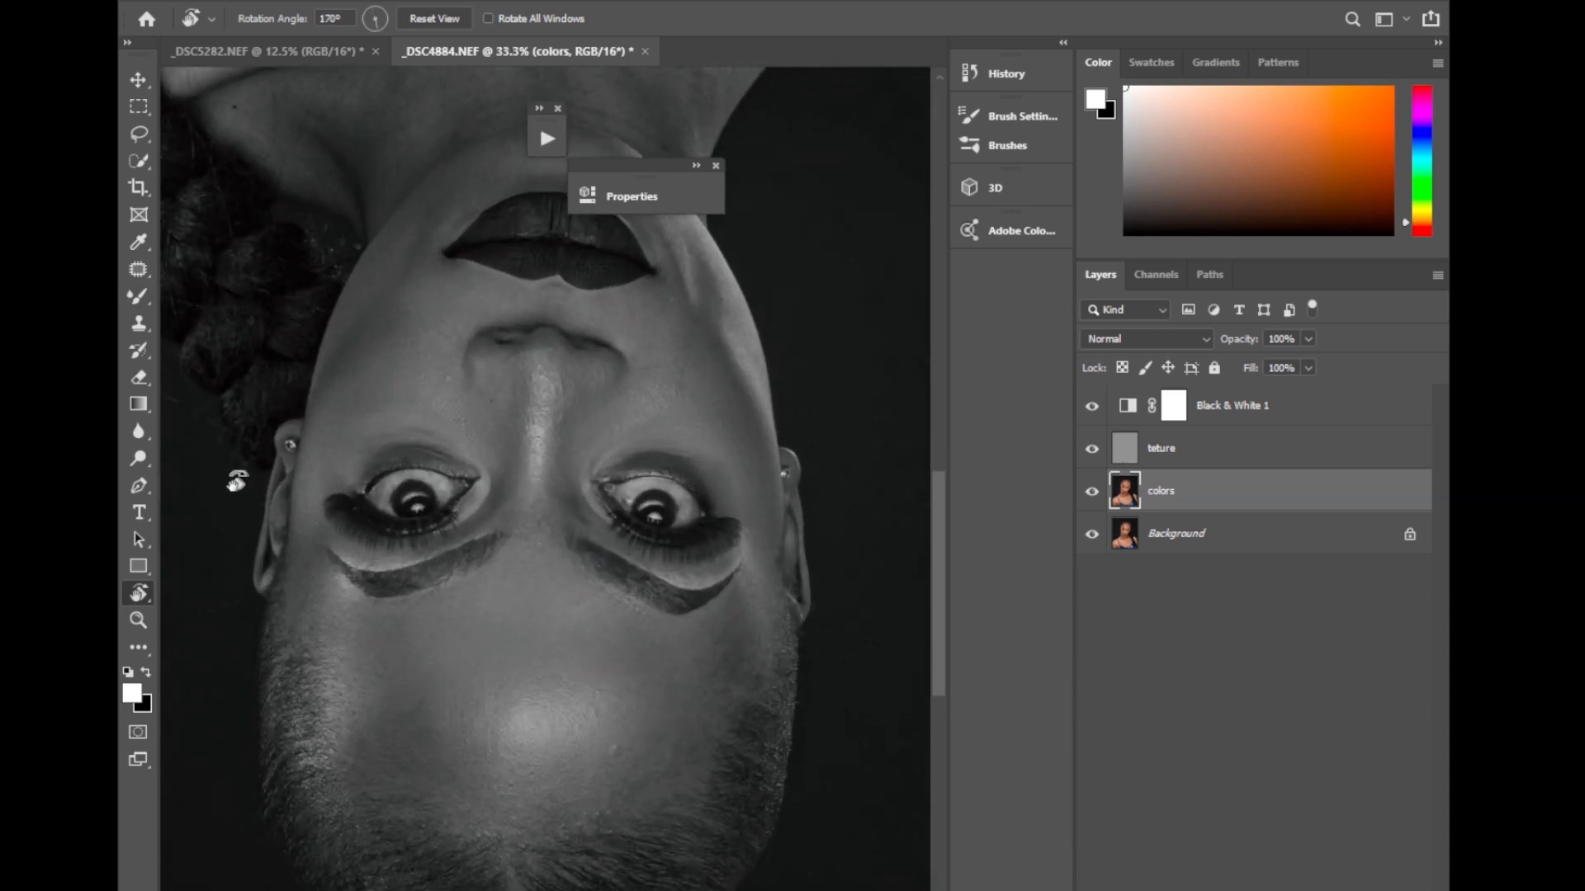
{"action": "right_click", "coordinate": [145, 300]}
{"action": "left_click", "coordinate": [206, 355]}
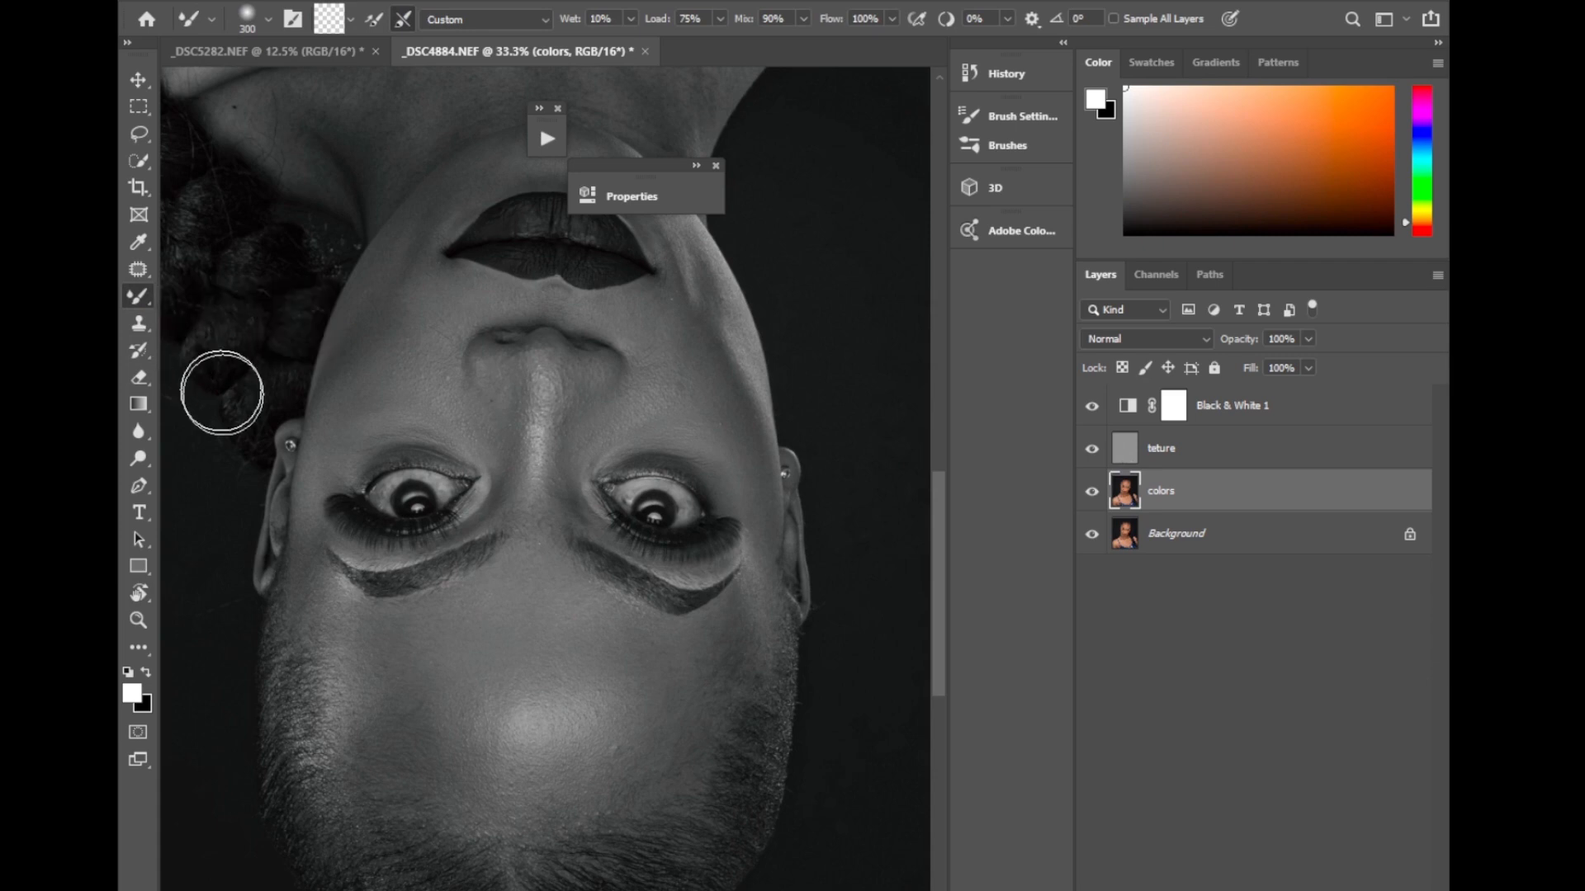
Blend the forehead tones on the colors layer up to the hairline with the Mixer Brush, reducing its size from 300 to 200.
{"action": "mouse_move", "coordinate": [326, 632]}
{"action": "left_mouse_down"}
{"action": "mouse_move", "coordinate": [376, 662]}
{"action": "mouse_move", "coordinate": [328, 689]}
{"action": "mouse_move", "coordinate": [337, 730]}
{"action": "mouse_move", "coordinate": [346, 630]}
{"action": "mouse_move", "coordinate": [407, 662]}
{"action": "mouse_move", "coordinate": [423, 645]}
{"action": "mouse_move", "coordinate": [337, 632]}
{"action": "mouse_move", "coordinate": [346, 647]}
{"action": "mouse_move", "coordinate": [329, 661]}
{"action": "mouse_move", "coordinate": [365, 746]}
{"action": "mouse_move", "coordinate": [316, 662]}
{"action": "mouse_move", "coordinate": [378, 769]}
{"action": "mouse_move", "coordinate": [478, 834]}
{"action": "mouse_move", "coordinate": [441, 795]}
{"action": "mouse_move", "coordinate": [467, 828]}
{"action": "mouse_move", "coordinate": [550, 821]}
{"action": "mouse_move", "coordinate": [513, 835]}
{"action": "mouse_move", "coordinate": [612, 842]}
{"action": "mouse_move", "coordinate": [687, 800]}
{"action": "mouse_move", "coordinate": [742, 622]}
{"action": "mouse_move", "coordinate": [633, 684]}
{"action": "mouse_move", "coordinate": [472, 696]}
{"action": "mouse_move", "coordinate": [671, 735]}
{"action": "mouse_move", "coordinate": [624, 638]}
{"action": "mouse_move", "coordinate": [632, 763]}
{"action": "mouse_move", "coordinate": [611, 732]}
{"action": "mouse_move", "coordinate": [606, 637]}
{"action": "mouse_move", "coordinate": [664, 681]}
{"action": "mouse_move", "coordinate": [700, 747]}
{"action": "mouse_move", "coordinate": [712, 665]}
{"action": "mouse_move", "coordinate": [684, 676]}
{"action": "mouse_move", "coordinate": [676, 752]}
{"action": "mouse_move", "coordinate": [619, 818]}
{"action": "mouse_move", "coordinate": [466, 778]}
{"action": "mouse_move", "coordinate": [536, 814]}
{"action": "mouse_move", "coordinate": [599, 751]}
{"action": "mouse_move", "coordinate": [589, 637]}
{"action": "mouse_move", "coordinate": [503, 778]}
{"action": "mouse_move", "coordinate": [470, 772]}
{"action": "mouse_move", "coordinate": [482, 679]}
{"action": "mouse_move", "coordinate": [502, 714]}
{"action": "mouse_move", "coordinate": [535, 643]}
{"action": "mouse_move", "coordinate": [562, 768]}
{"action": "mouse_move", "coordinate": [535, 661]}
{"action": "mouse_move", "coordinate": [478, 679]}
{"action": "mouse_move", "coordinate": [479, 639]}
{"action": "mouse_move", "coordinate": [420, 641]}
{"action": "mouse_move", "coordinate": [527, 579]}
{"action": "mouse_move", "coordinate": [550, 587]}
{"action": "mouse_move", "coordinate": [578, 630]}
{"action": "mouse_move", "coordinate": [447, 691]}
{"action": "mouse_move", "coordinate": [428, 674]}
{"action": "mouse_move", "coordinate": [532, 798]}
{"action": "mouse_move", "coordinate": [452, 702]}
{"action": "mouse_move", "coordinate": [527, 757]}
{"action": "mouse_move", "coordinate": [453, 707]}
{"action": "mouse_move", "coordinate": [527, 703]}
{"action": "mouse_move", "coordinate": [469, 703]}
{"action": "mouse_move", "coordinate": [528, 701]}
{"action": "mouse_move", "coordinate": [527, 683]}
{"action": "mouse_move", "coordinate": [407, 683]}
{"action": "mouse_move", "coordinate": [361, 630]}
{"action": "mouse_move", "coordinate": [336, 701]}
{"action": "mouse_move", "coordinate": [316, 623]}
{"action": "mouse_move", "coordinate": [414, 657]}
{"action": "mouse_move", "coordinate": [421, 640]}
{"action": "mouse_move", "coordinate": [531, 640]}
{"action": "mouse_move", "coordinate": [489, 666]}
{"action": "mouse_move", "coordinate": [488, 605]}
{"action": "mouse_move", "coordinate": [616, 598]}
{"action": "mouse_move", "coordinate": [587, 608]}
{"action": "mouse_move", "coordinate": [601, 658]}
{"action": "mouse_move", "coordinate": [594, 641]}
{"action": "mouse_move", "coordinate": [658, 683]}
{"action": "mouse_move", "coordinate": [600, 774]}
{"action": "mouse_move", "coordinate": [686, 697]}
{"action": "mouse_move", "coordinate": [697, 658]}
{"action": "mouse_move", "coordinate": [665, 679]}
{"action": "mouse_move", "coordinate": [718, 646]}
{"action": "mouse_move", "coordinate": [679, 742]}
{"action": "mouse_move", "coordinate": [570, 803]}
{"action": "mouse_move", "coordinate": [415, 815]}
{"action": "mouse_move", "coordinate": [485, 859]}
{"action": "mouse_move", "coordinate": [406, 890]}
{"action": "mouse_move", "coordinate": [304, 768]}
{"action": "mouse_move", "coordinate": [495, 887]}
{"action": "left_mouse_up"}
{"action": "key", "text": "bracketleft"}
{"action": "key", "text": "bracketleft"}
{"action": "key", "text": "bracketright"}
{"action": "key", "text": "bracketright"}
{"action": "key", "text": "bracketleft"}
{"action": "key", "text": "bracketleft"}
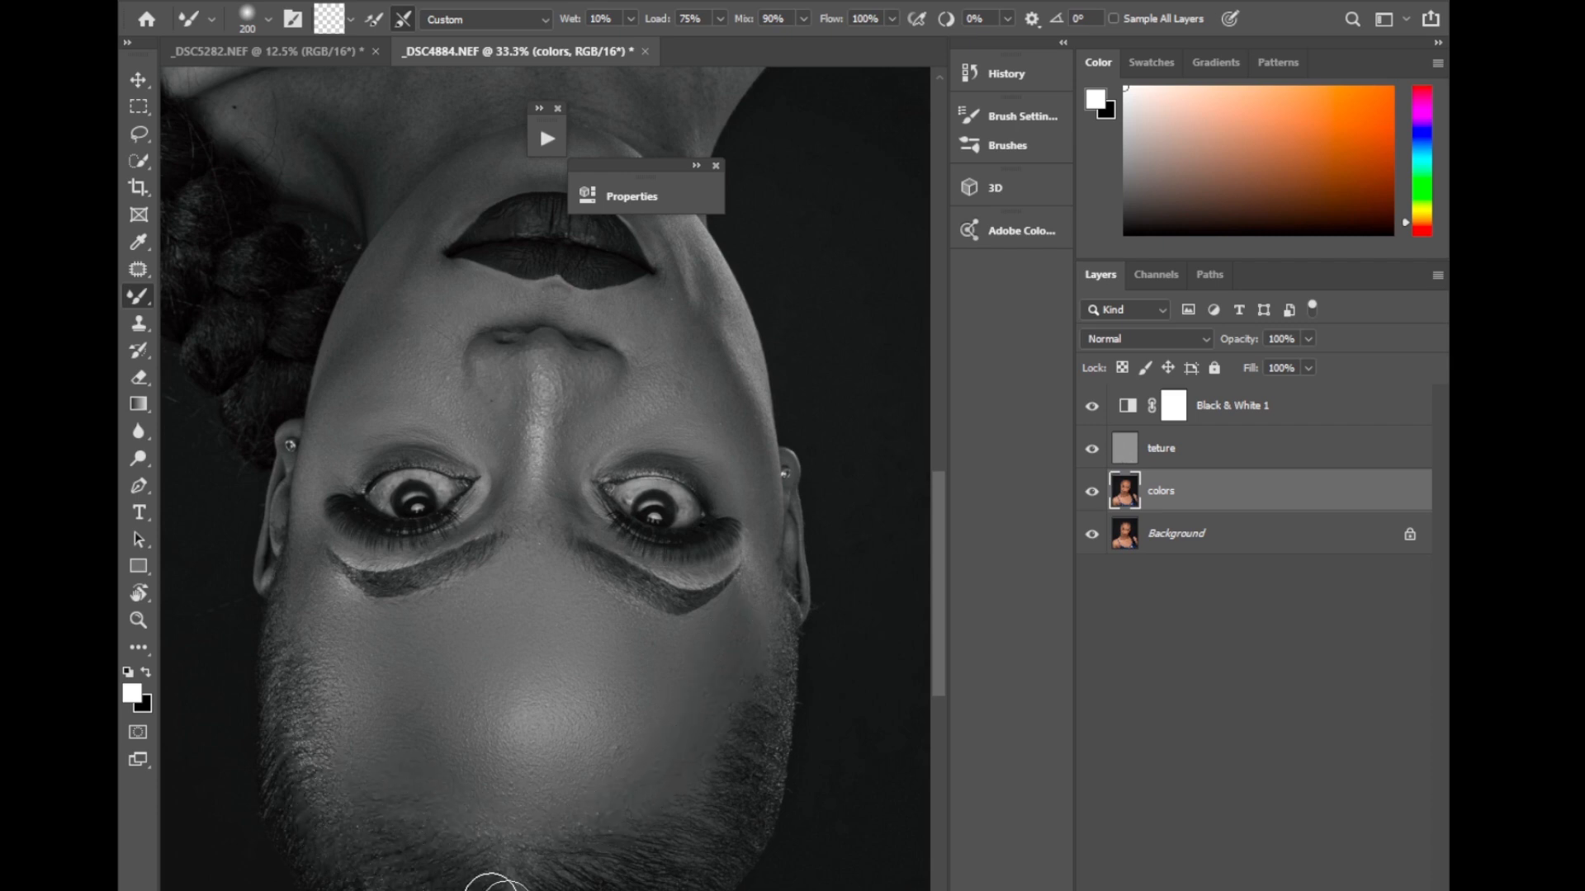
Blend the skin between the nose and the model's right eye at 50% zoom with the Mixer Brush at sizes 175 and 150.
{"action": "mouse_move", "coordinate": [636, 890]}
{"action": "left_mouse_down"}
{"action": "mouse_move", "coordinate": [693, 876]}
{"action": "mouse_move", "coordinate": [726, 834]}
{"action": "mouse_move", "coordinate": [757, 735]}
{"action": "mouse_move", "coordinate": [596, 890]}
{"action": "left_mouse_up"}
{"action": "key", "text": "ctrl+plus"}
{"action": "key", "text": "bracketleft"}
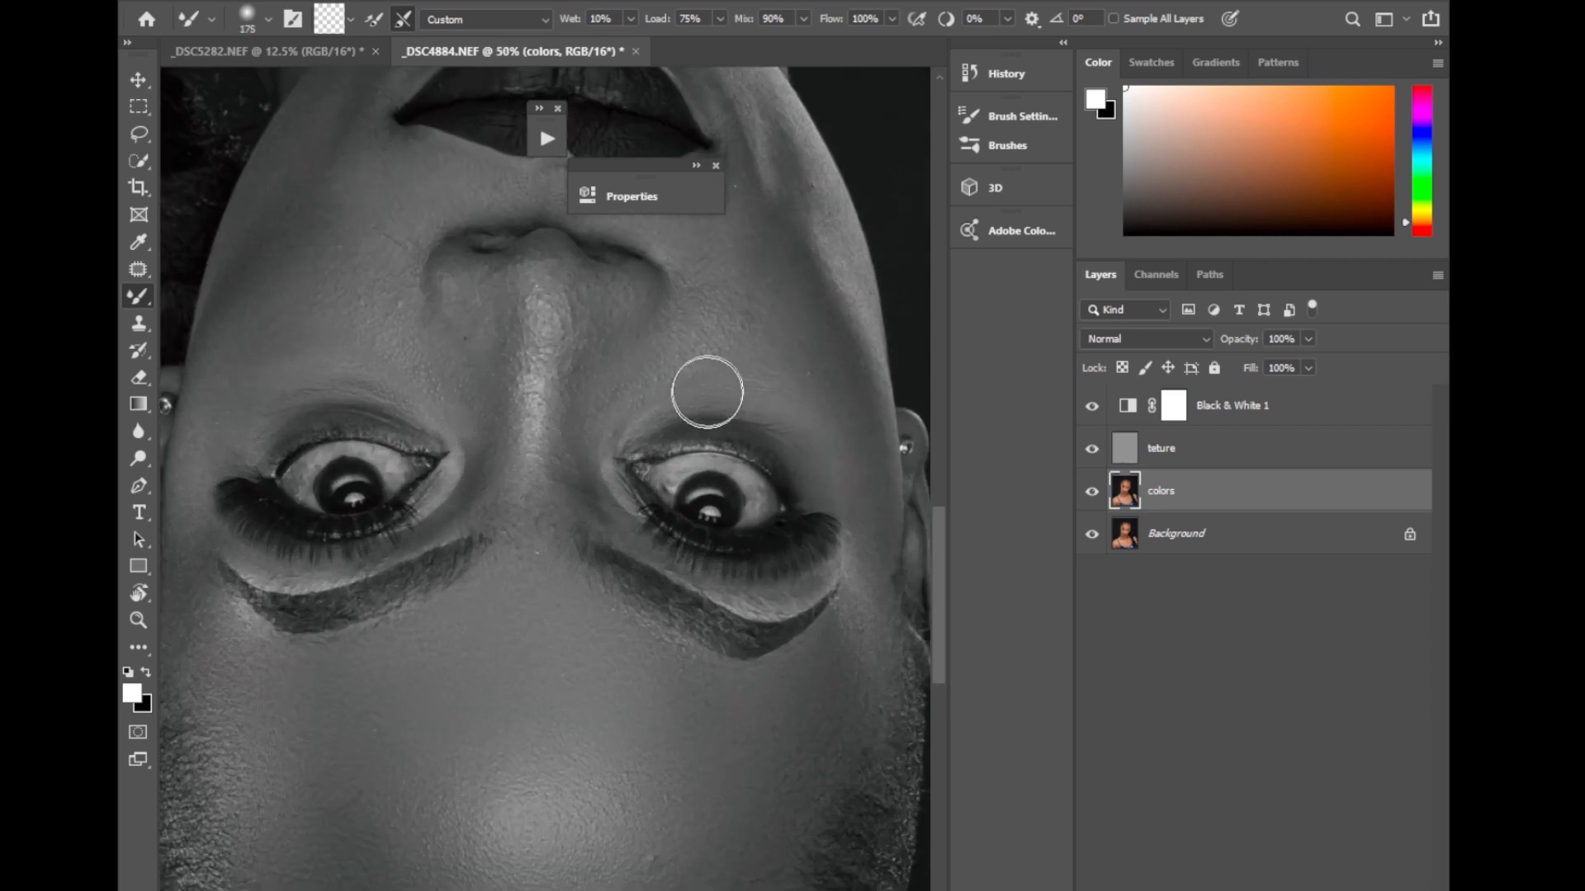
{"action": "key", "text": "bracketleft"}
{"action": "key", "text": "bracketleft"}
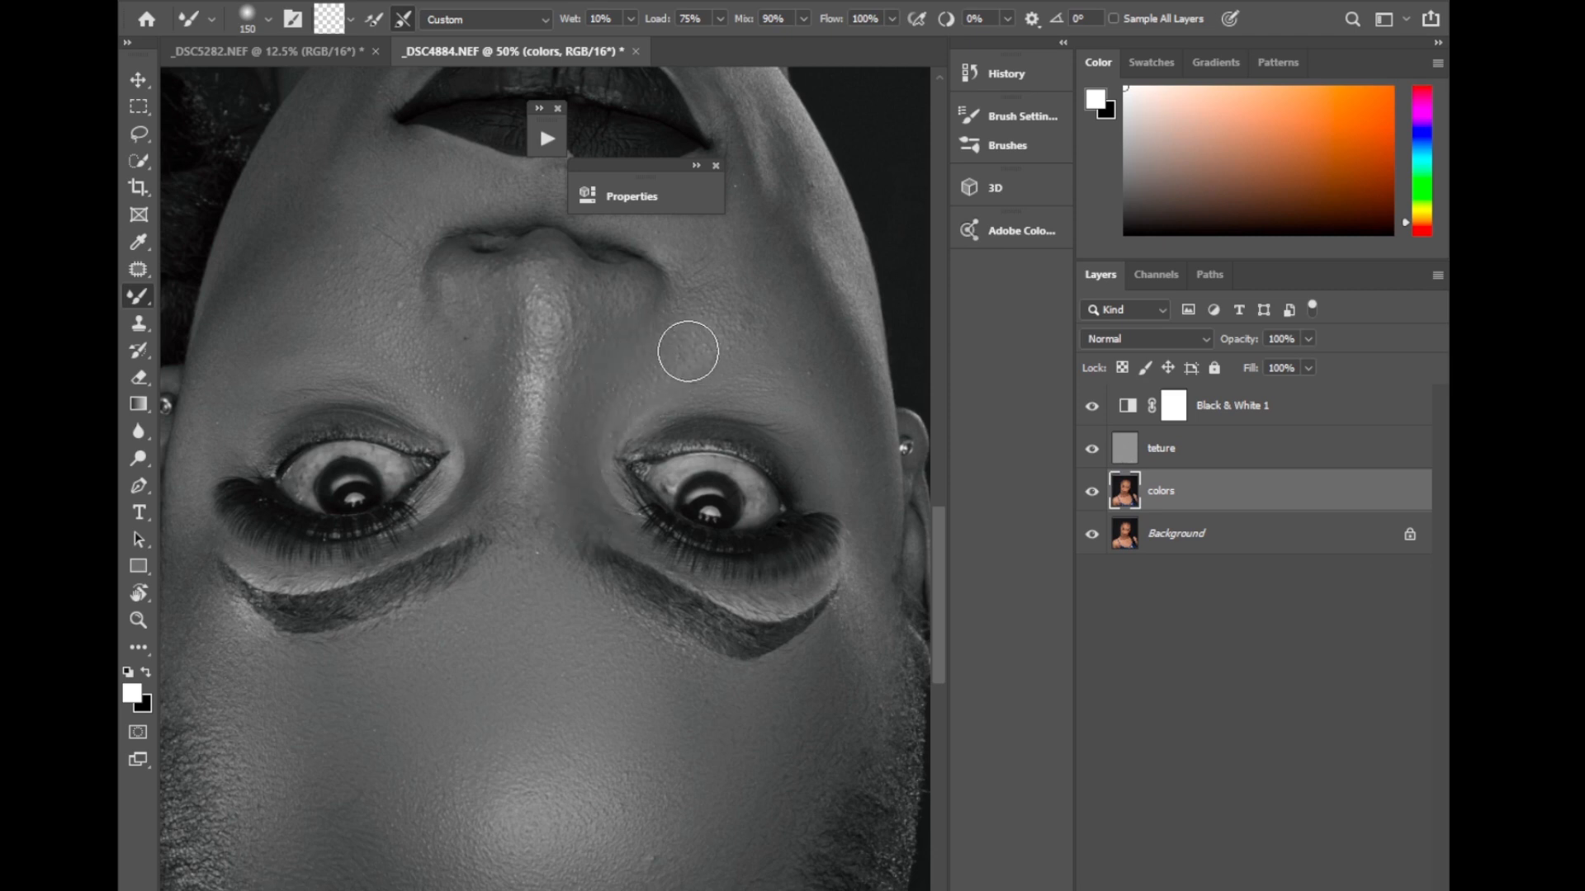
{"action": "key", "text": "bracketleft"}
{"action": "key", "text": "bracketleft"}
{"action": "key", "text": "bracketleft"}
Blend the skin between the eyebrows and beneath the model's left eye with the Mixer Brush at size 175.
{"action": "key", "text": "bracketright"}
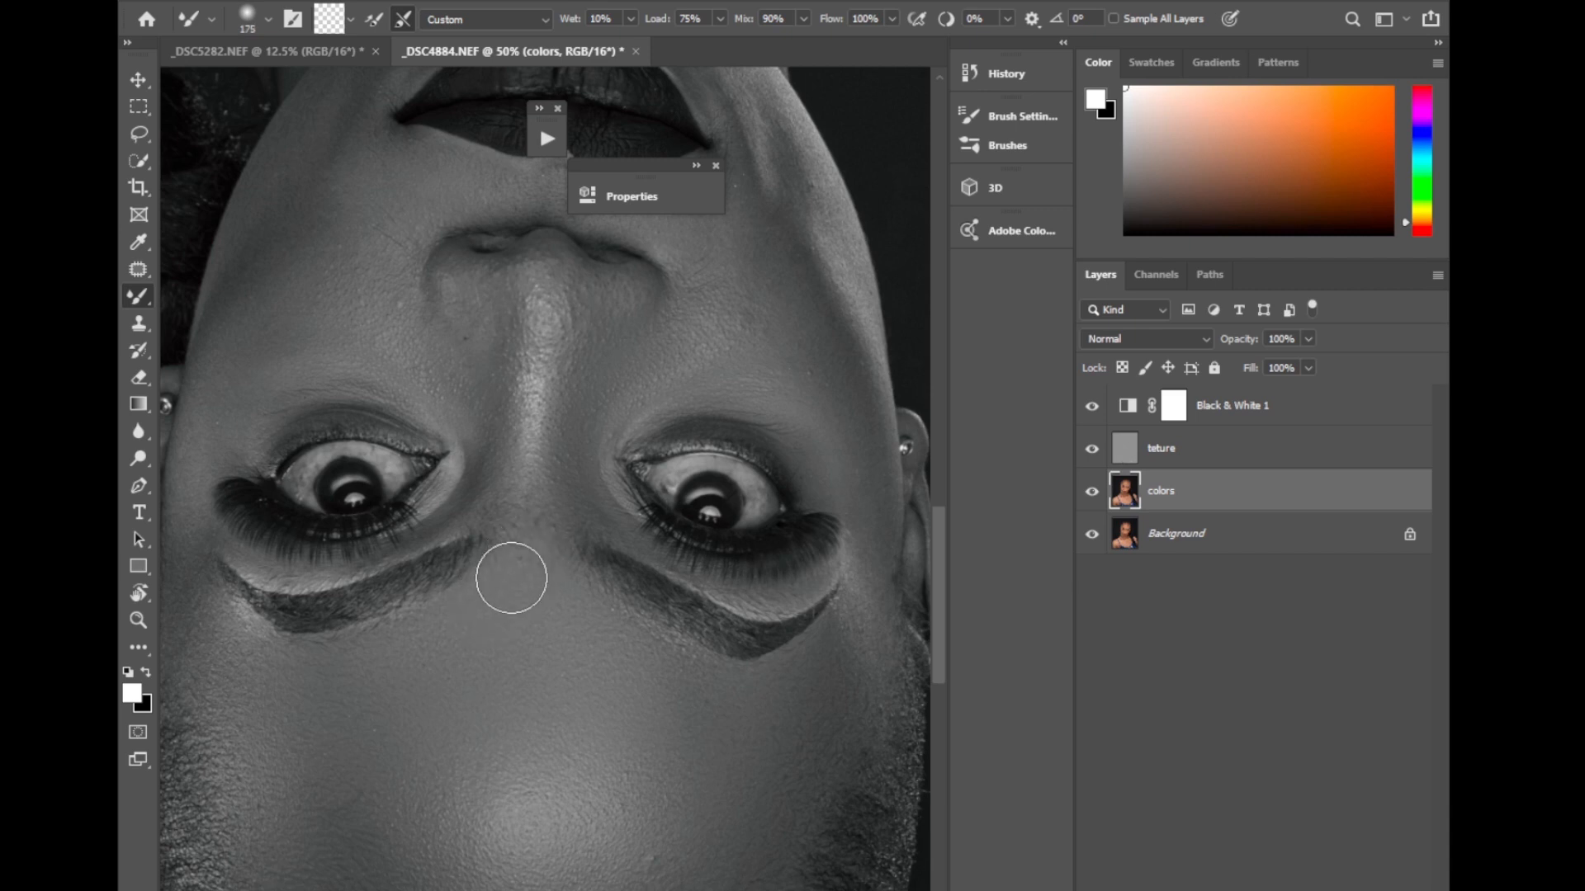
{"action": "mouse_move", "coordinate": [526, 536]}
{"action": "left_mouse_down"}
{"action": "mouse_move", "coordinate": [566, 584]}
{"action": "mouse_move", "coordinate": [527, 538]}
{"action": "mouse_move", "coordinate": [490, 591]}
{"action": "mouse_move", "coordinate": [563, 592]}
{"action": "left_mouse_up"}
{"action": "key", "text": "bracketleft"}
{"action": "key", "text": "bracketleft"}
{"action": "key", "text": "bracketleft"}
{"action": "mouse_move", "coordinate": [466, 423]}
{"action": "left_mouse_down"}
{"action": "mouse_move", "coordinate": [416, 352]}
{"action": "mouse_move", "coordinate": [464, 416]}
{"action": "mouse_move", "coordinate": [480, 335]}
{"action": "mouse_move", "coordinate": [473, 406]}
{"action": "mouse_move", "coordinate": [394, 350]}
{"action": "mouse_move", "coordinate": [312, 353]}
{"action": "mouse_move", "coordinate": [393, 358]}
{"action": "mouse_move", "coordinate": [438, 392]}
{"action": "mouse_move", "coordinate": [324, 351]}
{"action": "mouse_move", "coordinate": [255, 377]}
{"action": "mouse_move", "coordinate": [438, 371]}
{"action": "mouse_move", "coordinate": [391, 335]}
{"action": "mouse_move", "coordinate": [425, 385]}
{"action": "mouse_move", "coordinate": [312, 364]}
{"action": "mouse_move", "coordinate": [359, 375]}
{"action": "mouse_move", "coordinate": [264, 400]}
{"action": "mouse_move", "coordinate": [419, 380]}
{"action": "left_mouse_up"}
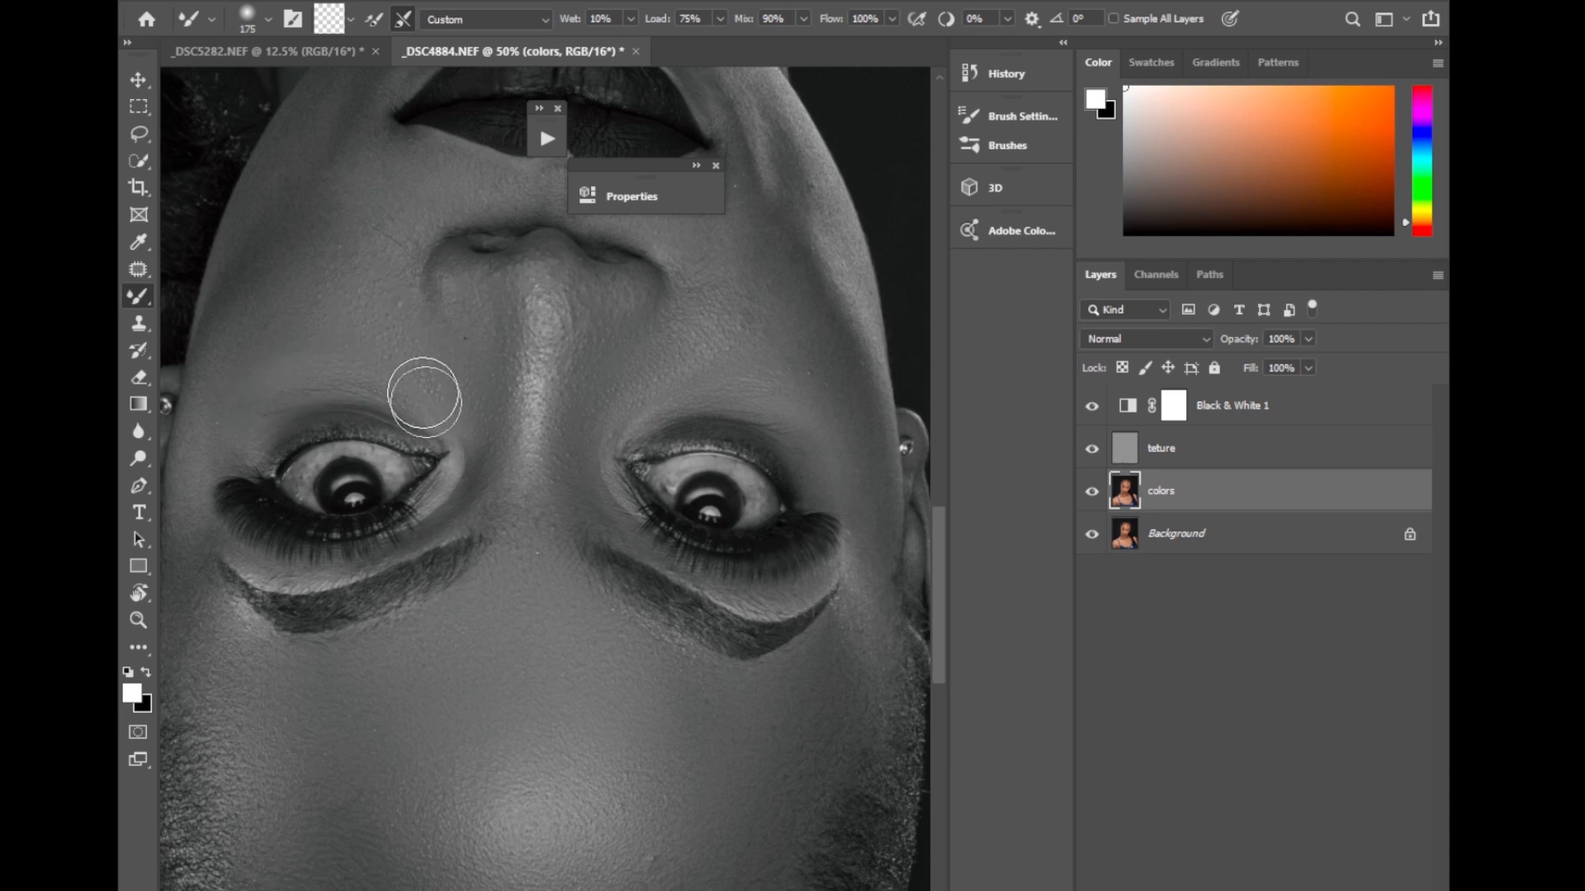
Smooth the area under the model's right eye at brush size 150 and the right cheek at sizes 175 and 200.
{"action": "key", "text": "bracketleft"}
{"action": "key", "text": "bracketleft"}
{"action": "key", "text": "bracketleft"}
{"action": "key", "text": "bracketleft"}
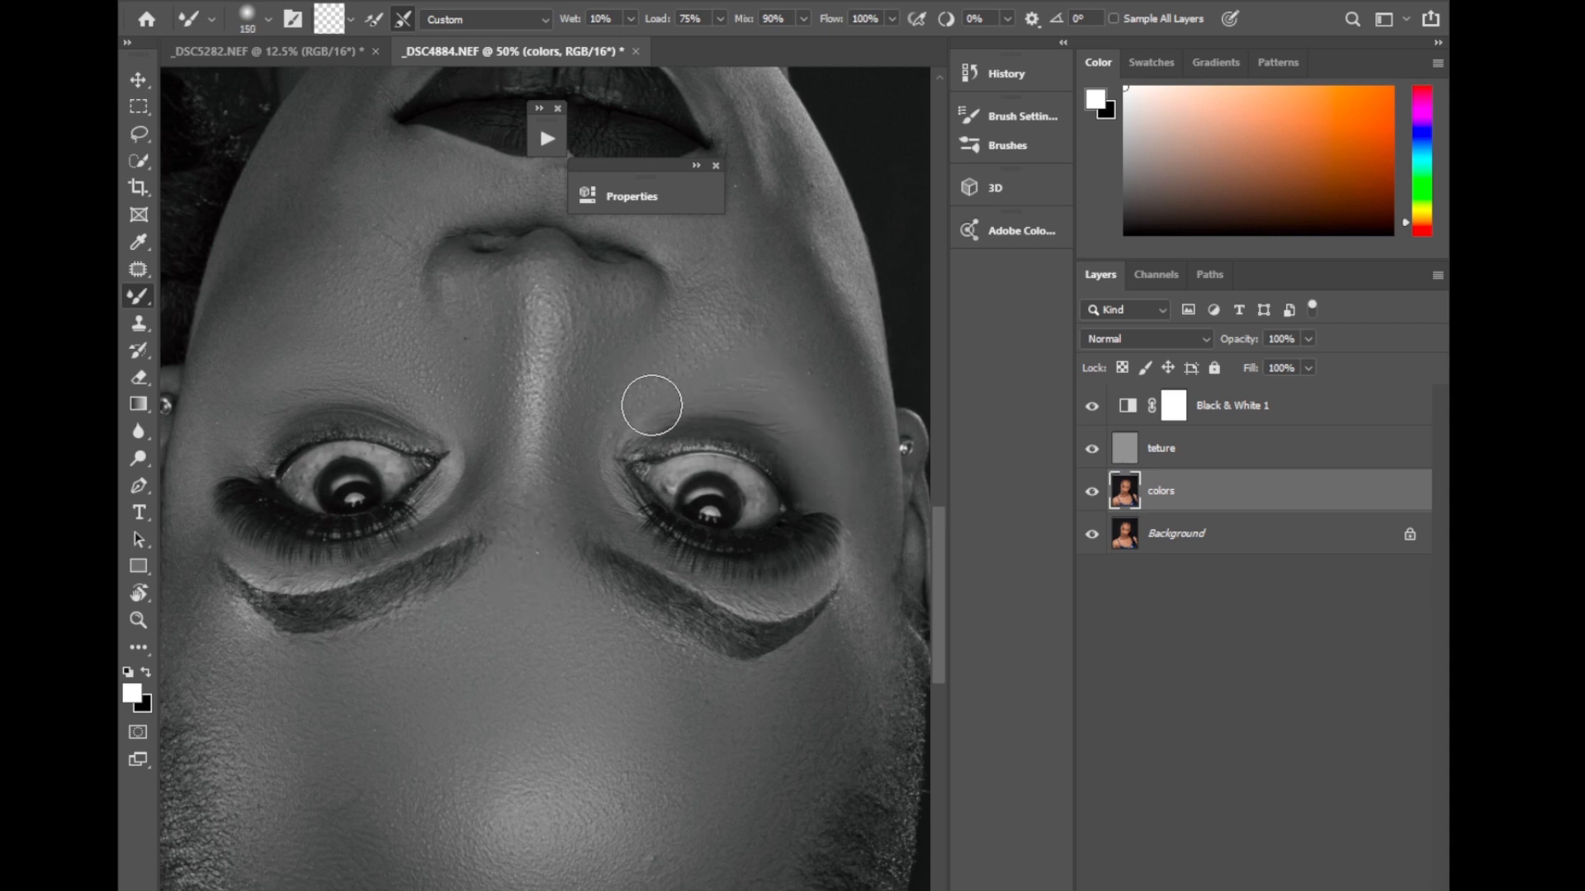
{"action": "scroll", "coordinate": [917, 496], "scroll_direction": "up", "scroll_amount": 2}
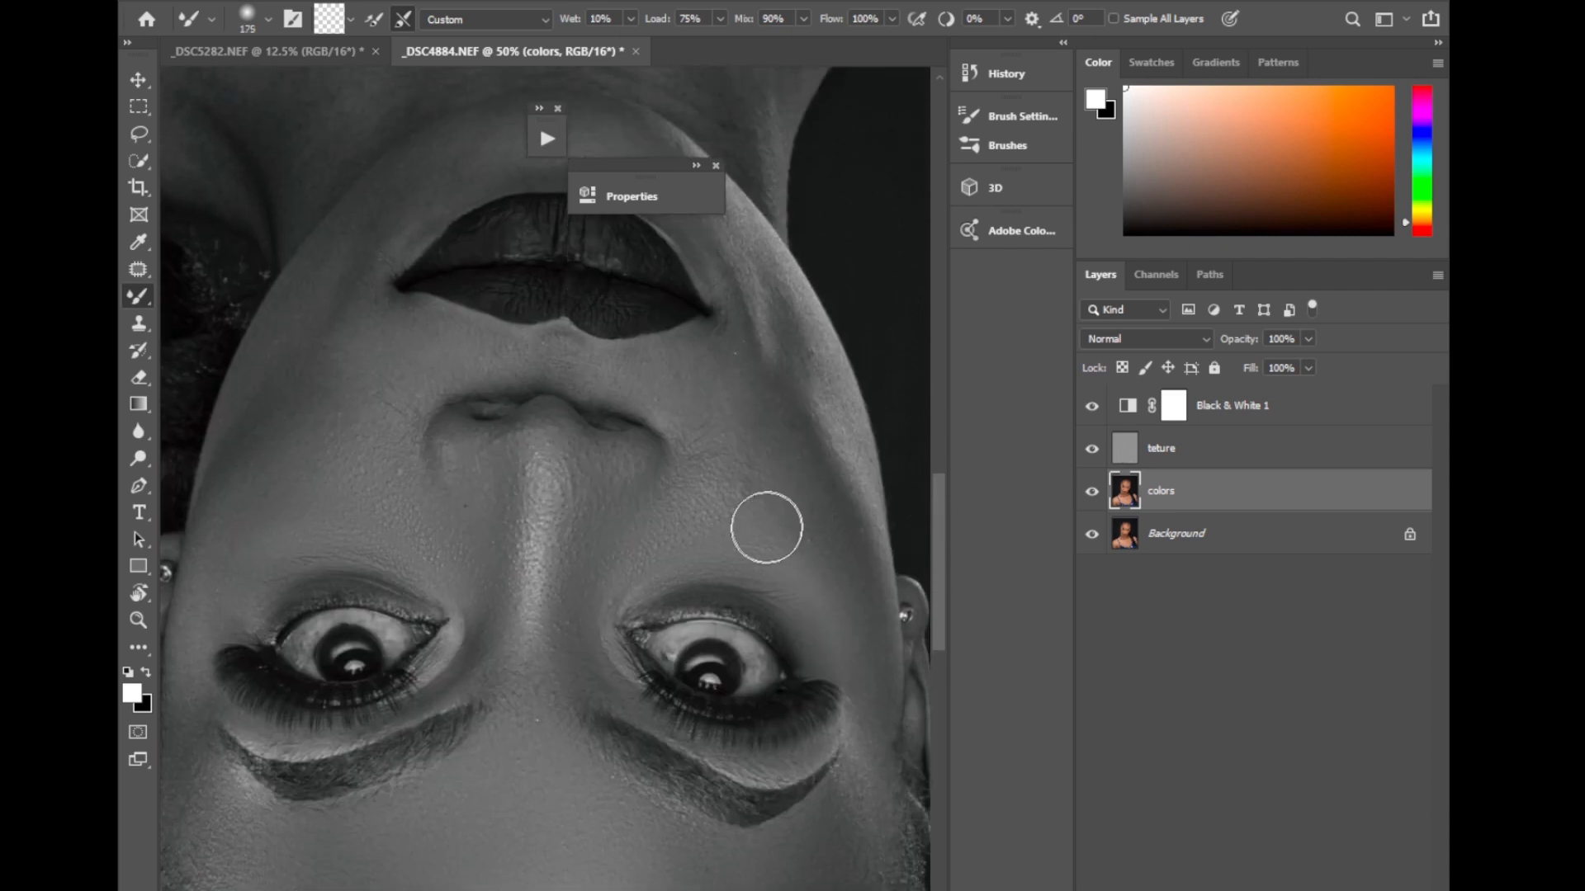
{"action": "key", "text": "bracketright"}
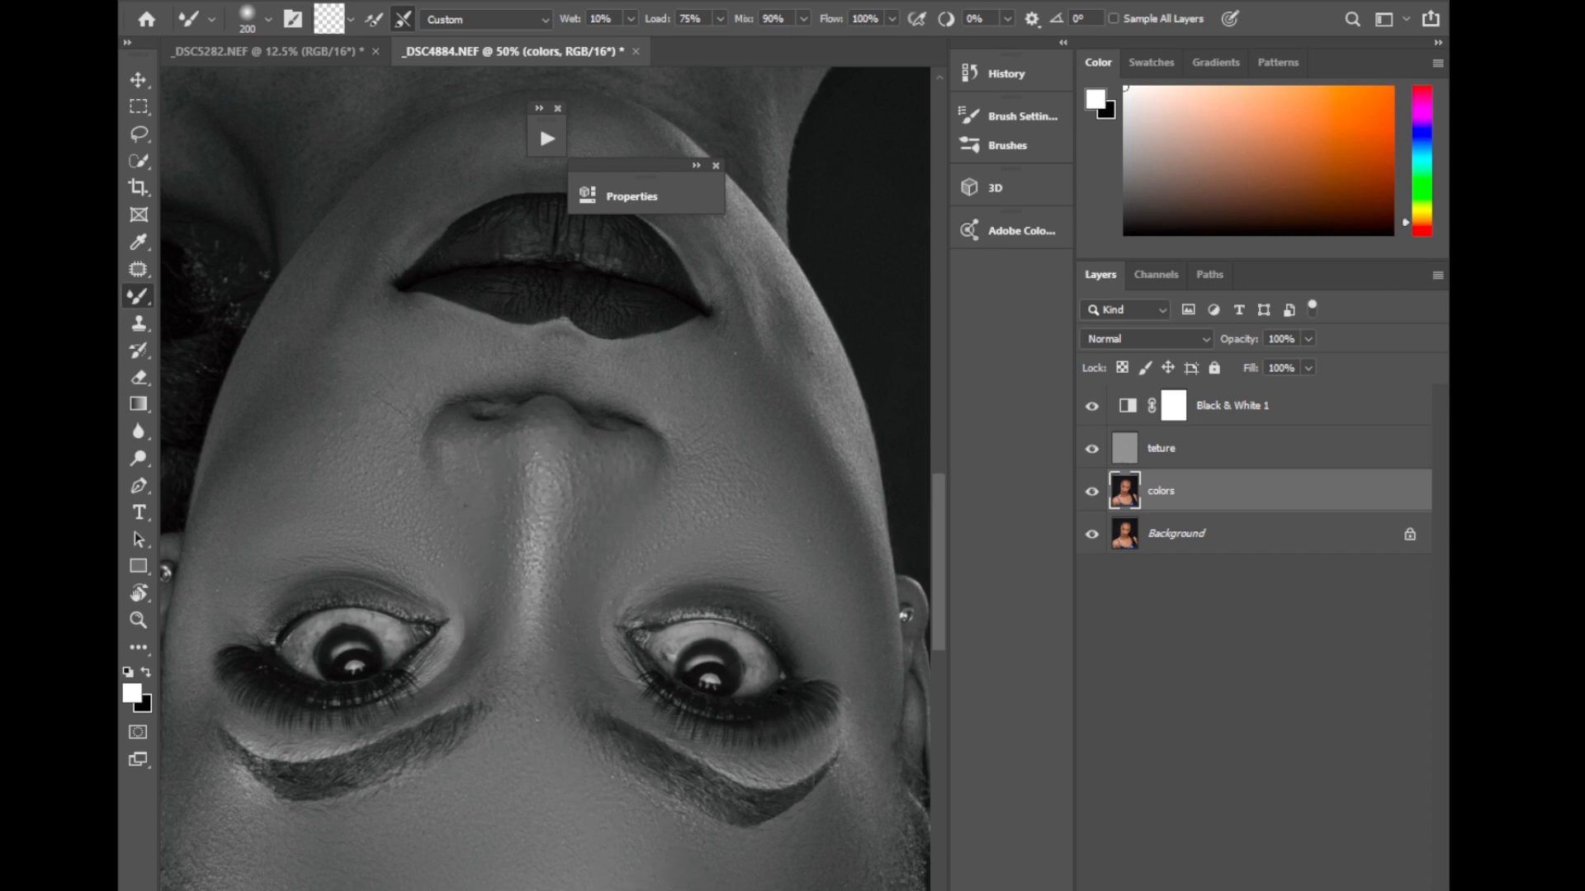
Blend the skin beneath the model's left eye at brush size 150 and the middle of the left cheek at 200.
{"action": "left_click_drag", "start_coordinate": [578, 890], "coordinate": [526, 890]}
{"action": "key", "text": "bracketleft"}
{"action": "key", "text": "bracketleft"}
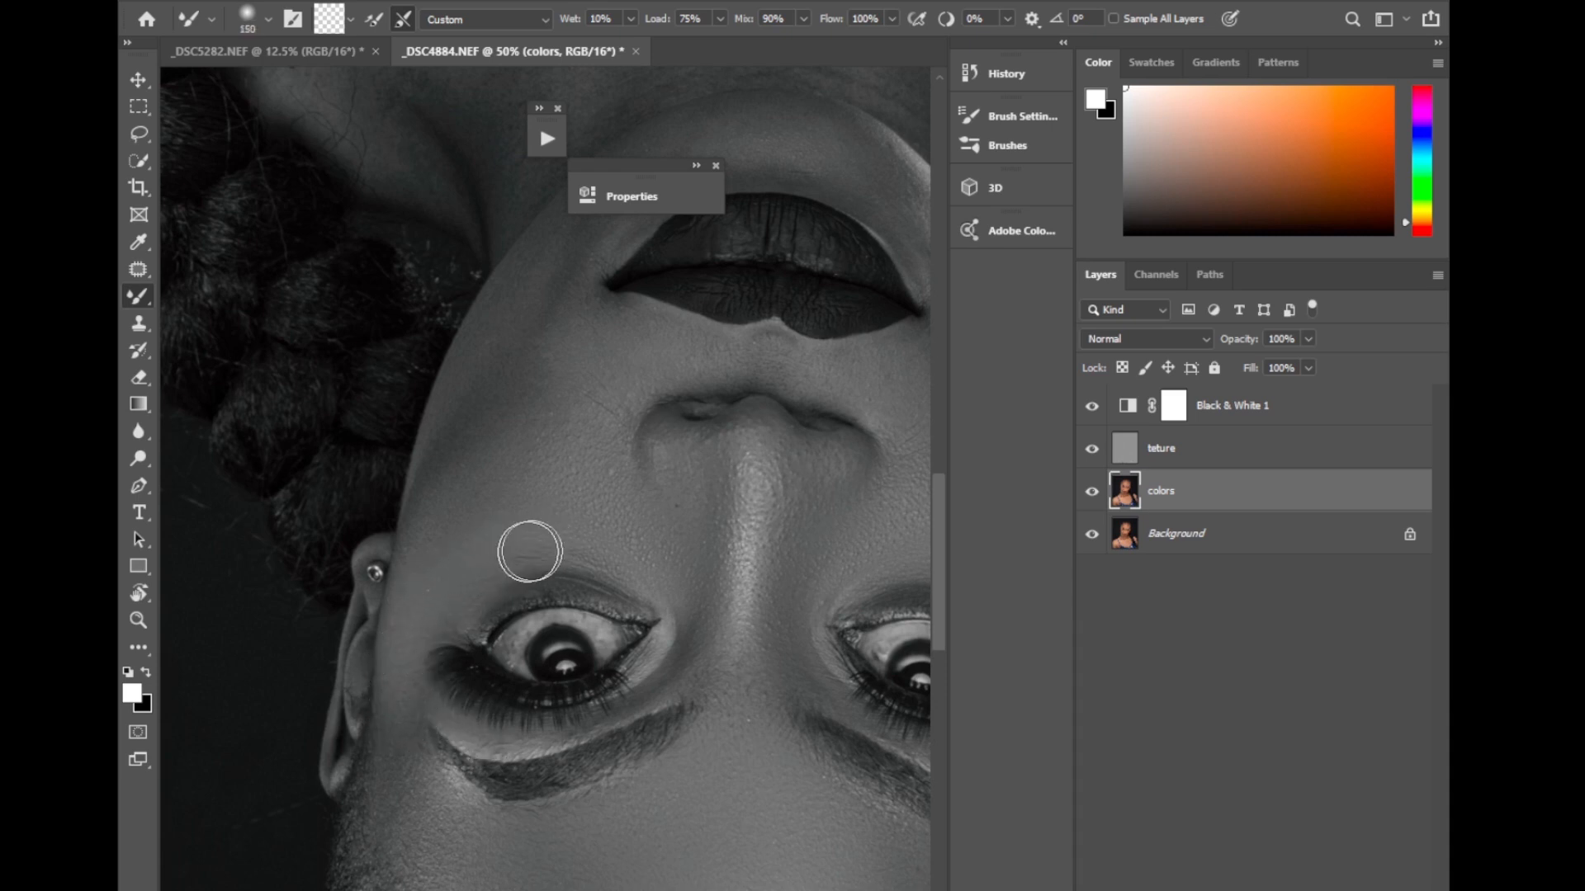
{"action": "key", "text": "bracketright"}
{"action": "key", "text": "bracketright"}
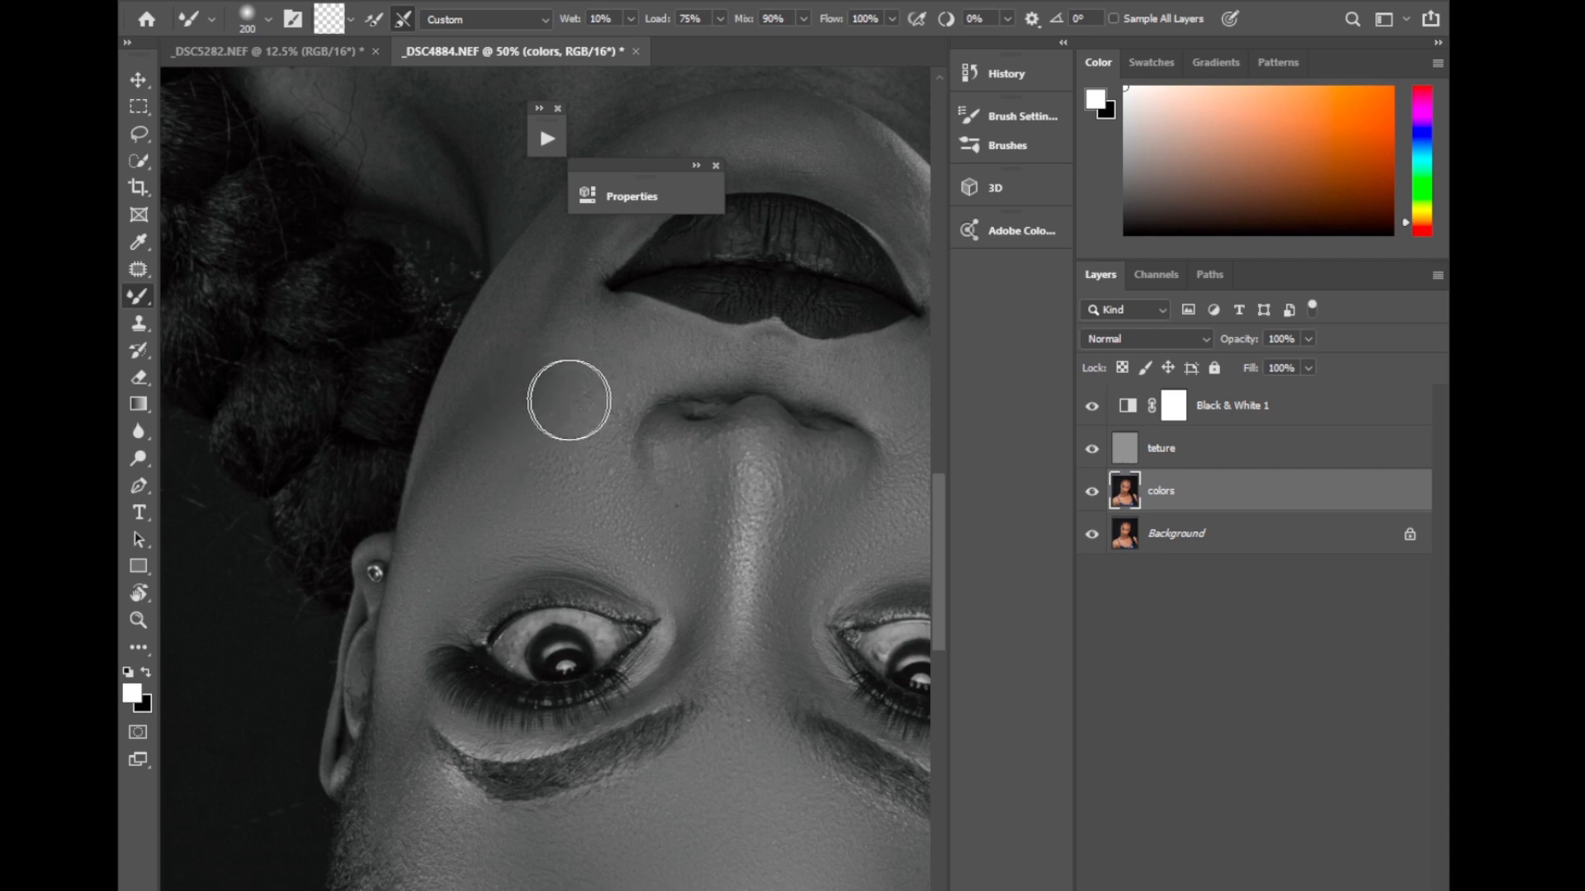
Blend the outer edge of the model's left cheek with the Mixer Brush at size 125, then enlarge the brush to 200.
{"action": "key", "text": "bracketleft"}
{"action": "key", "text": "bracketleft"}
{"action": "key", "text": "bracketleft"}
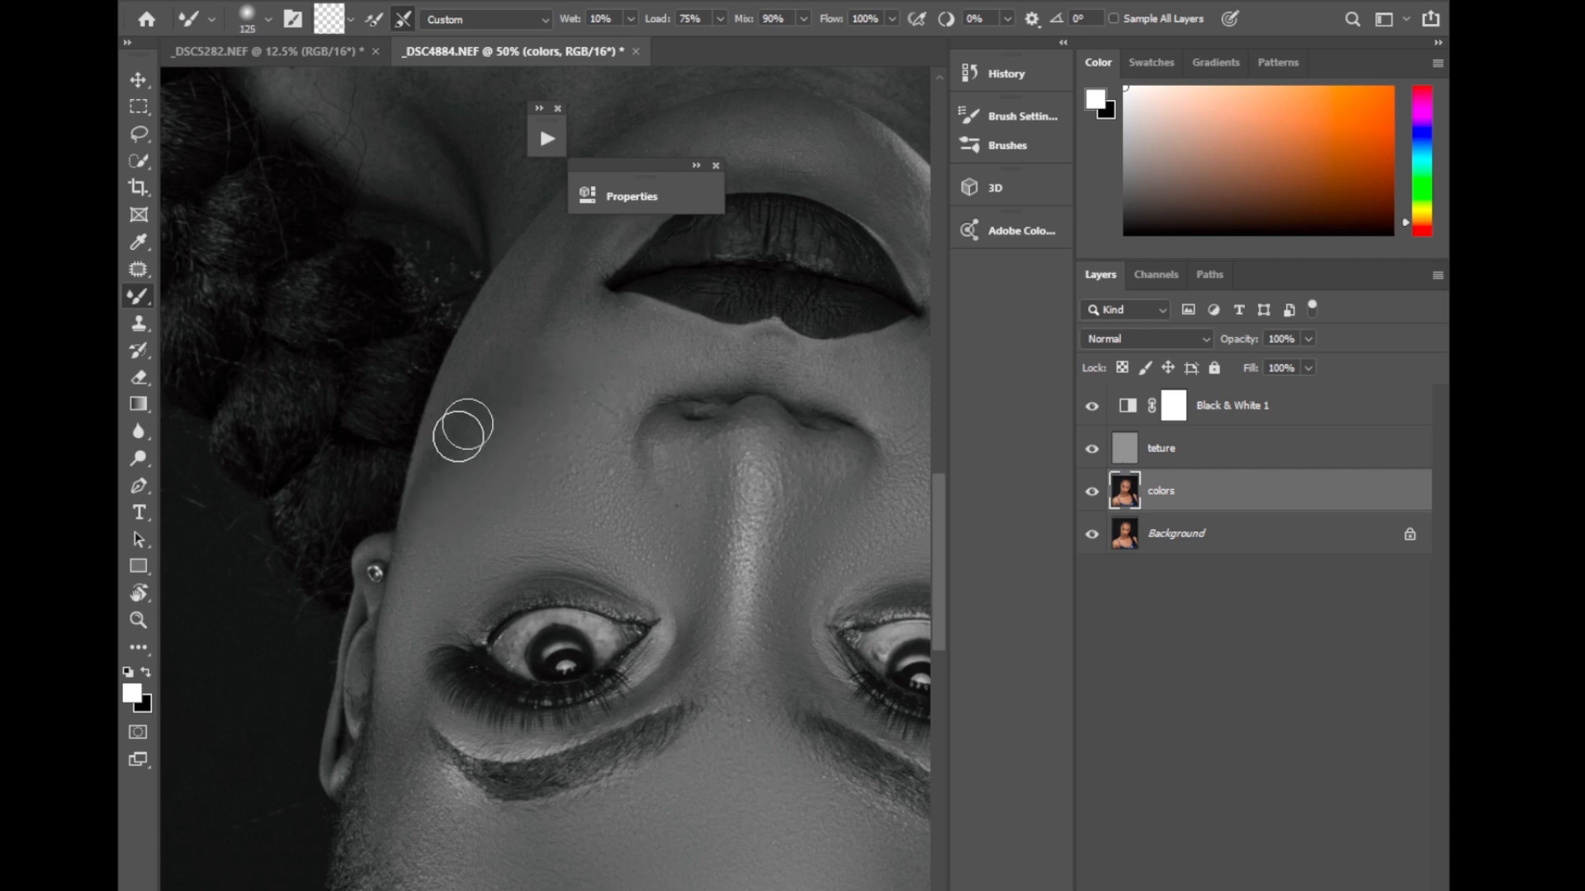
{"action": "key", "text": "bracketright"}
{"action": "key", "text": "bracketright"}
{"action": "key", "text": "bracketright"}
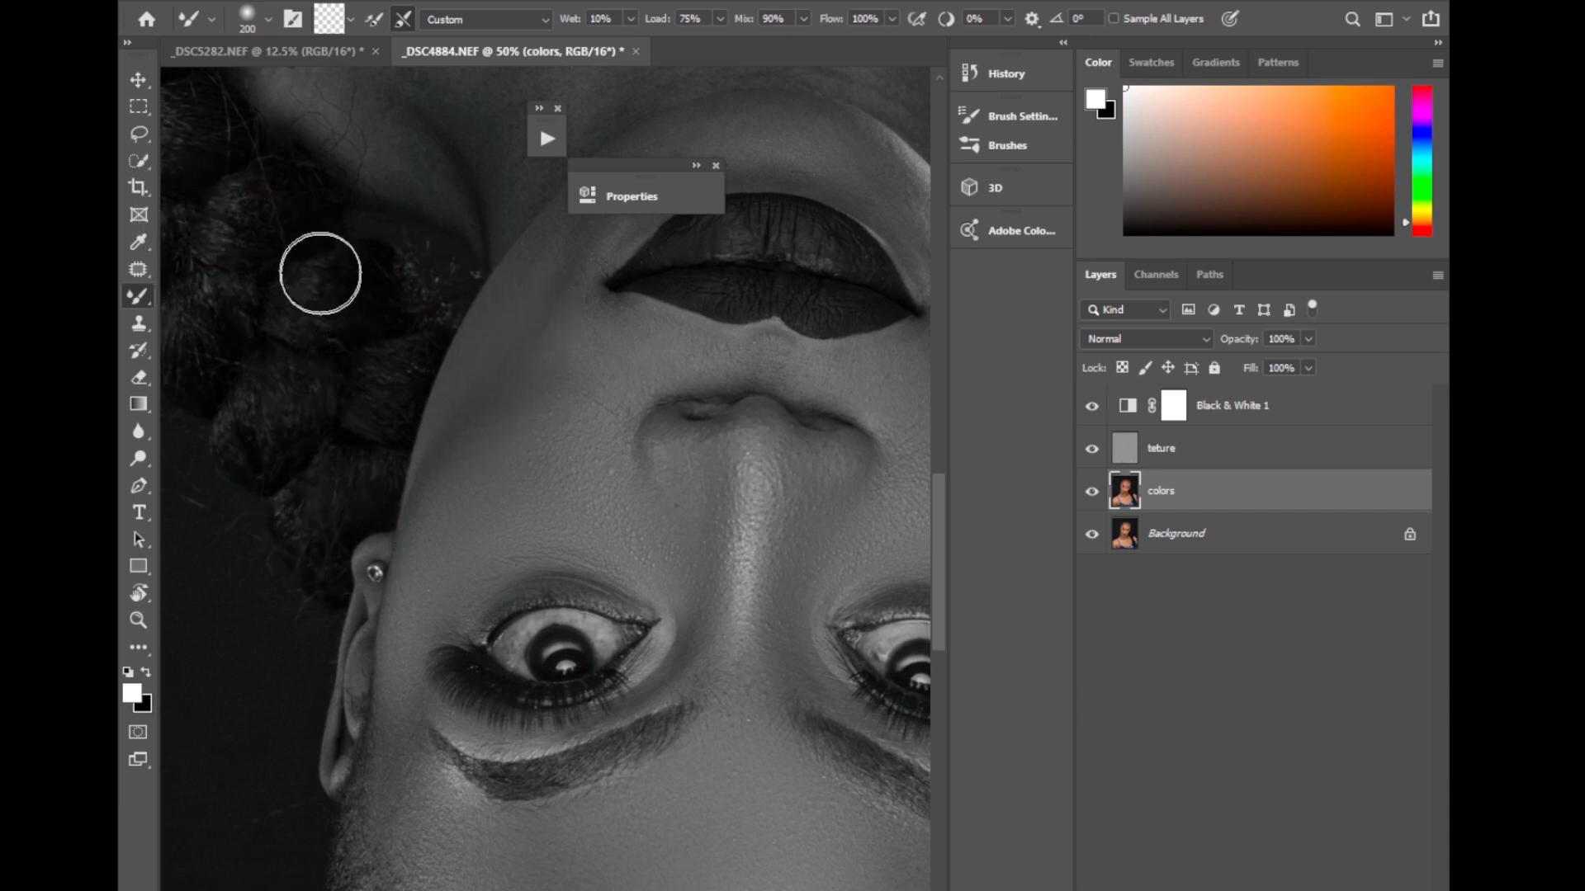
Return the rotated canvas to its upright view by activating the Crop tool and zoom out to 16.7%.
{"action": "left_click", "coordinate": [139, 189]}
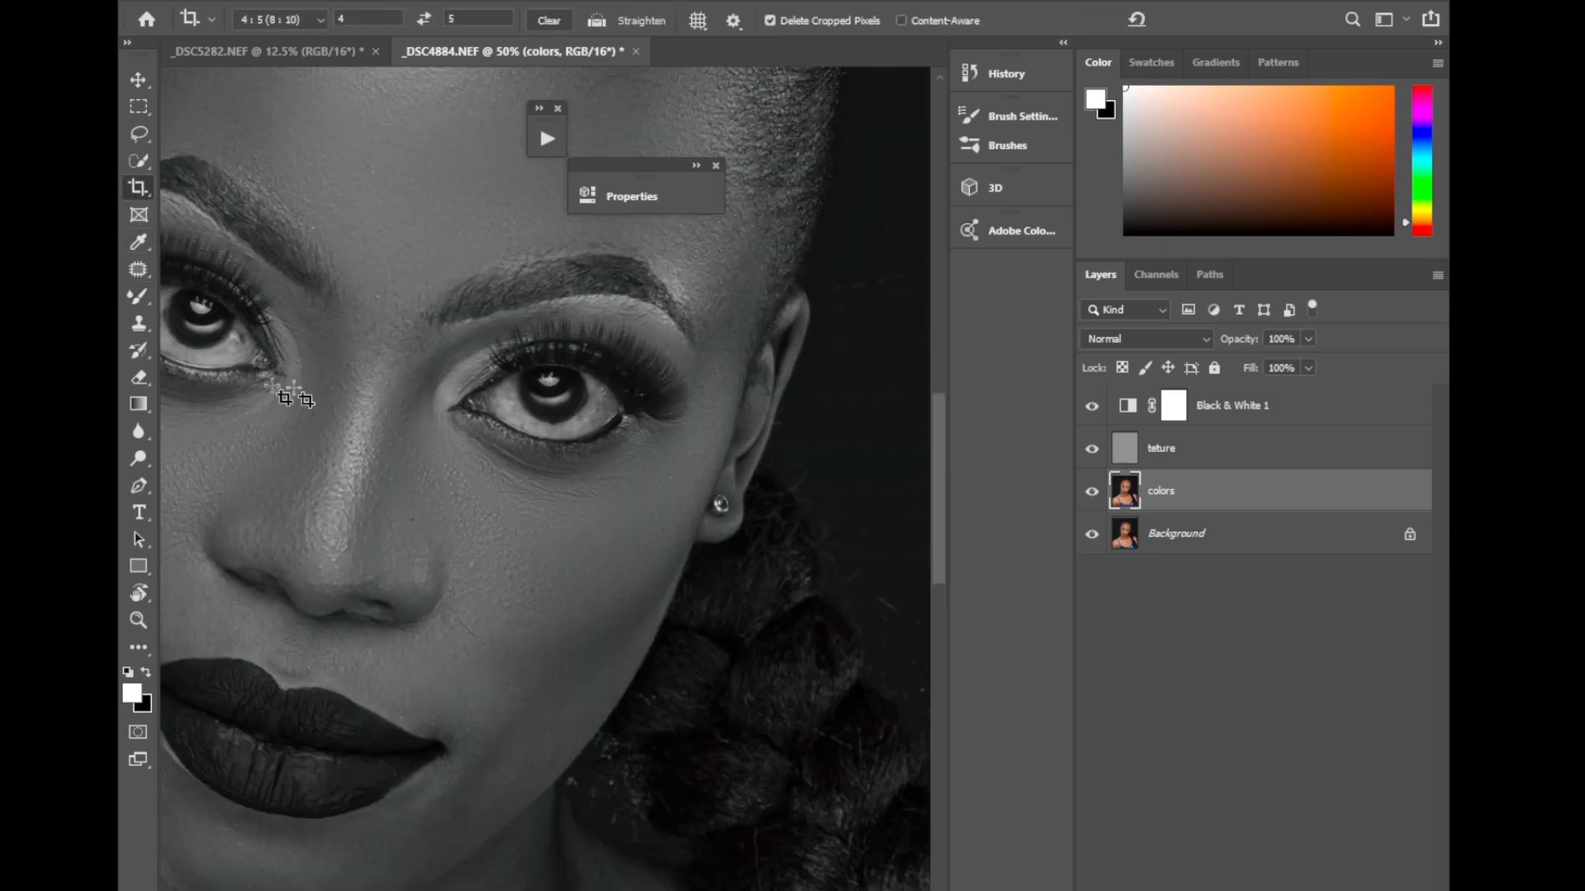
{"action": "key", "text": "ctrl+minus"}
{"action": "key", "text": "ctrl+minus"}
{"action": "key", "text": "ctrl+minus"}
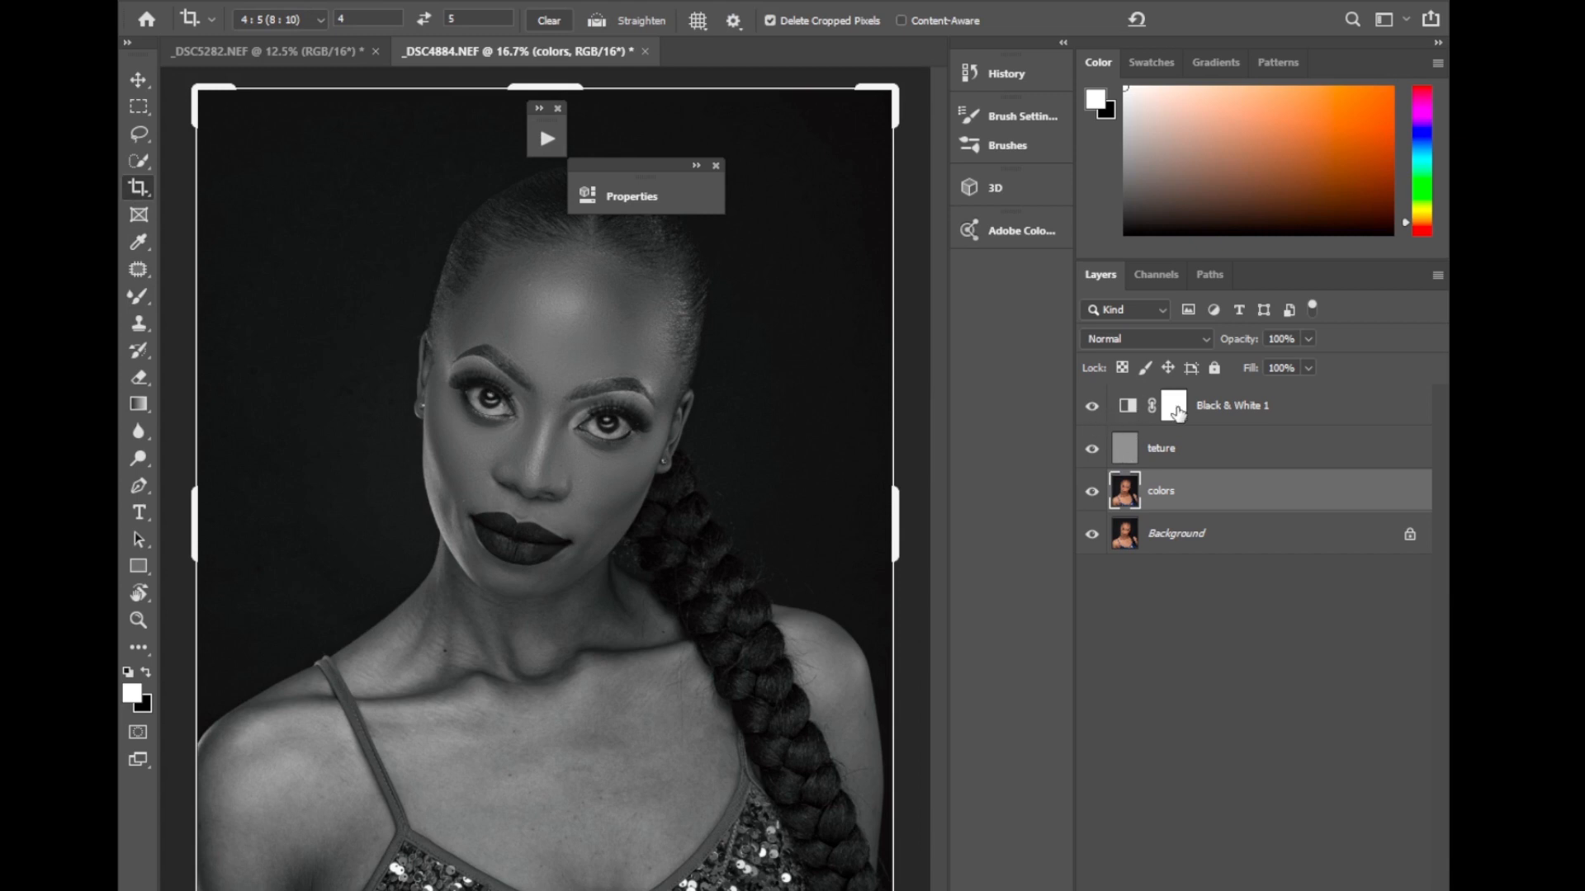
Delete the Black & White 1 adjustment layer and group the teture and colors layers.
{"action": "left_click", "coordinate": [1177, 413]}
{"action": "key", "text": "Delete"}
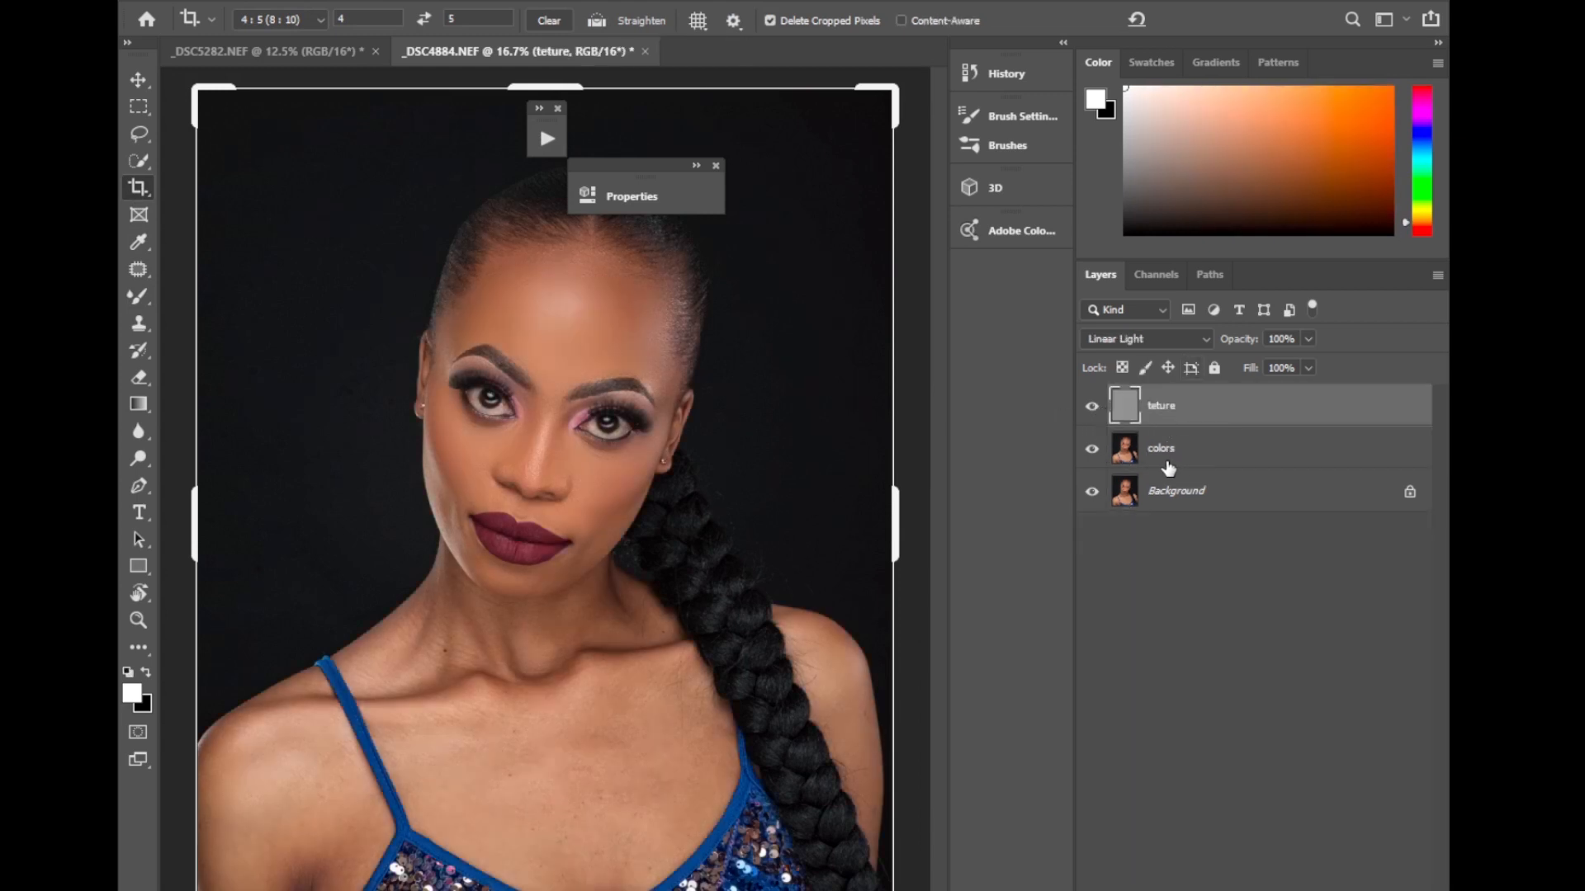
{"action": "left_click", "coordinate": [1153, 443], "text": "shift"}
{"action": "key", "text": "ctrl+g"}
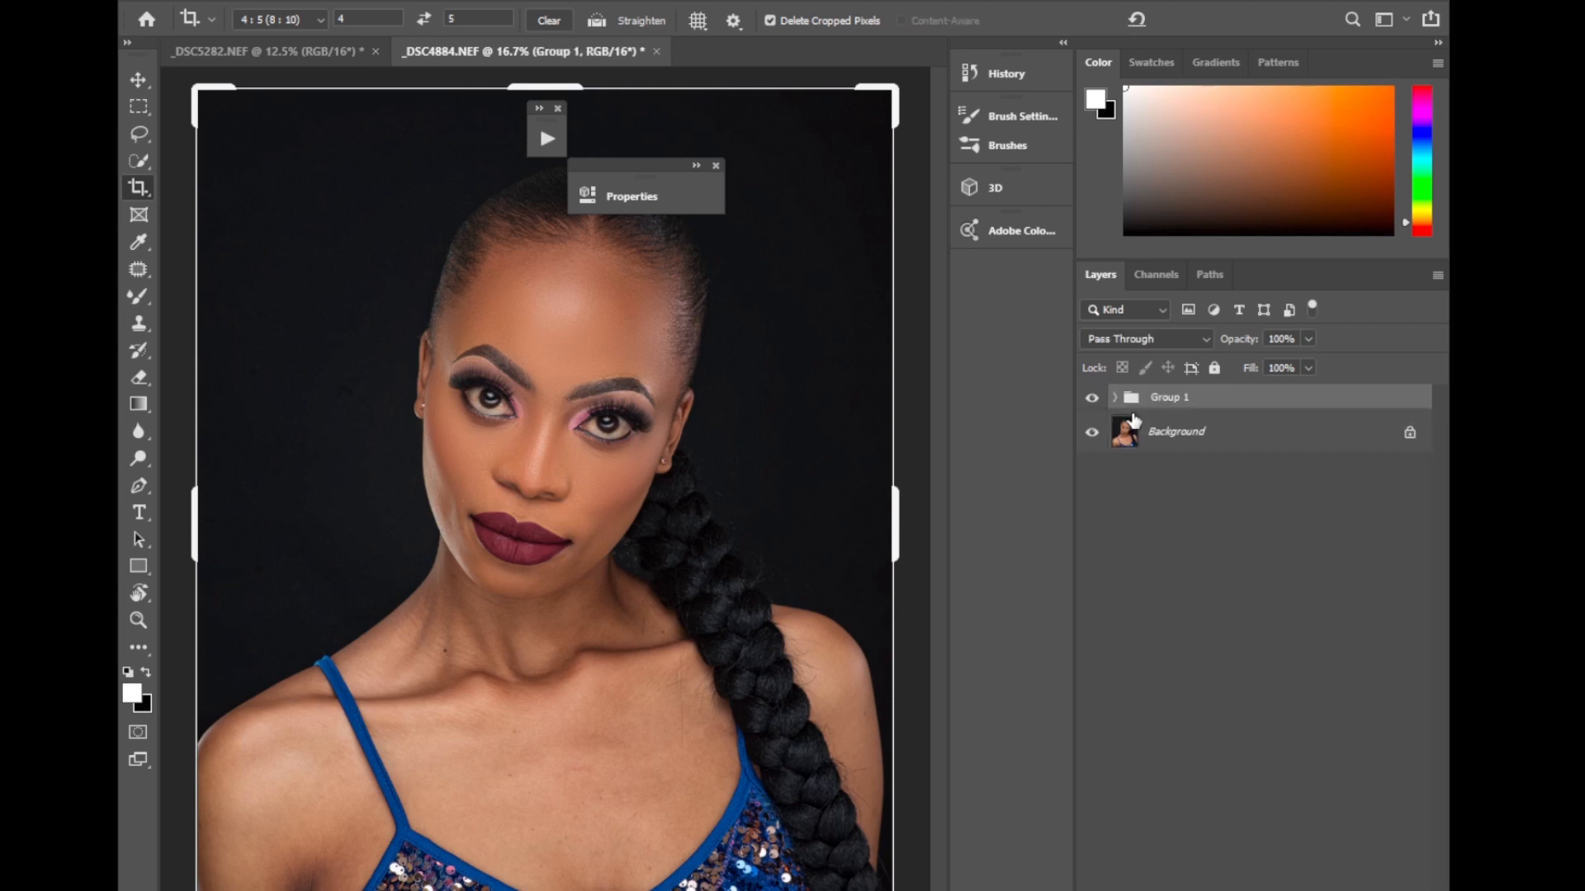
Compare the portrait before and after retouching by toggling Group 1's visibility, in the wide view and at 33.3% zoom.
{"action": "left_click", "coordinate": [1091, 398]}
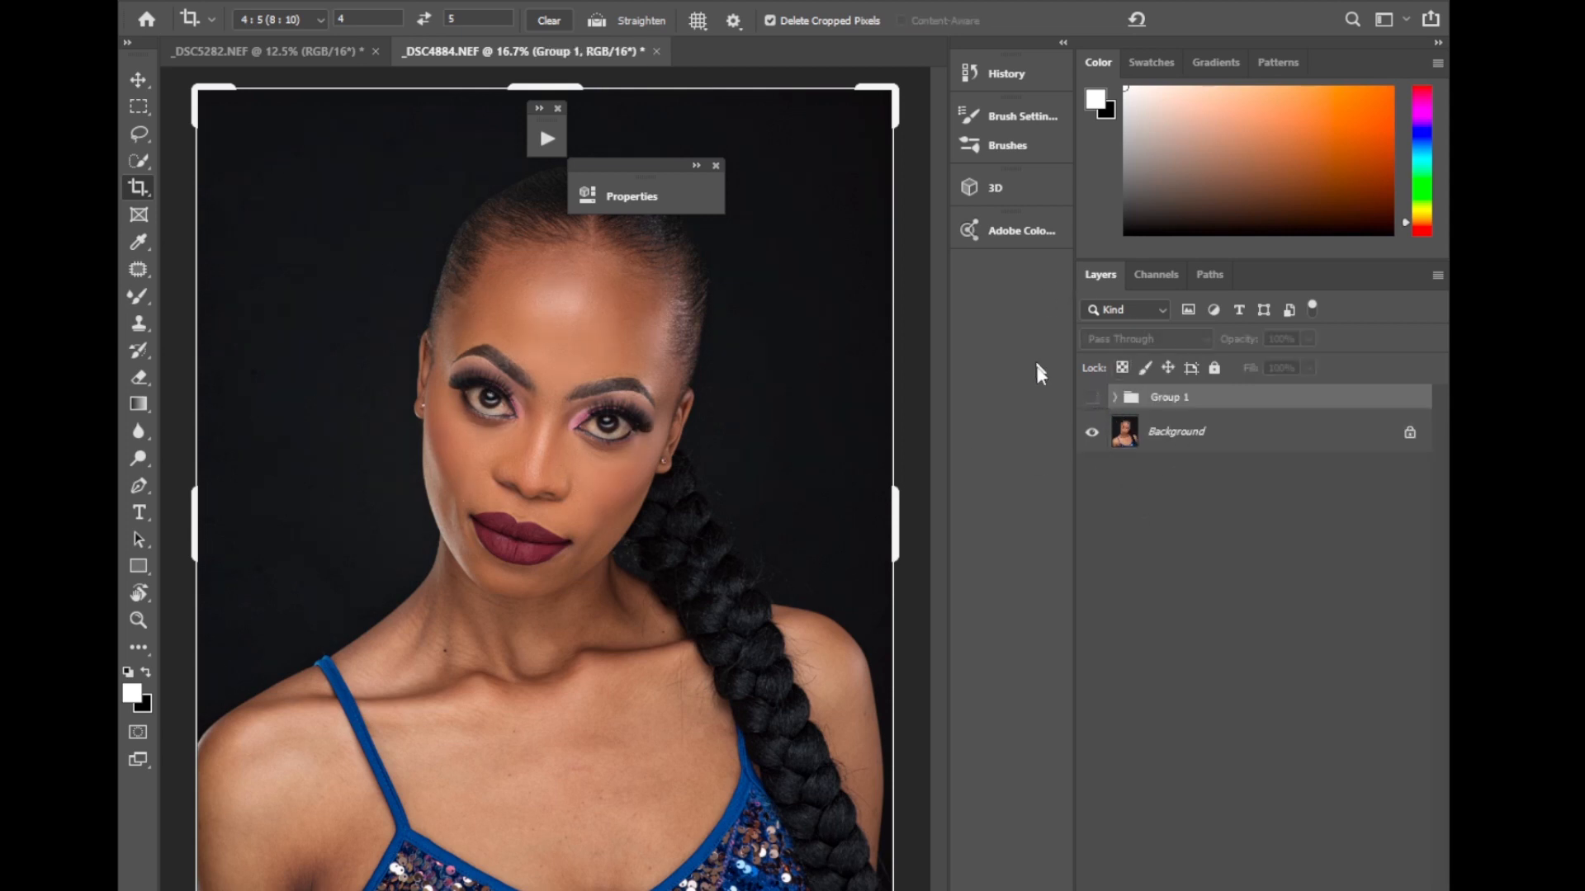
{"action": "left_click", "coordinate": [1093, 399]}
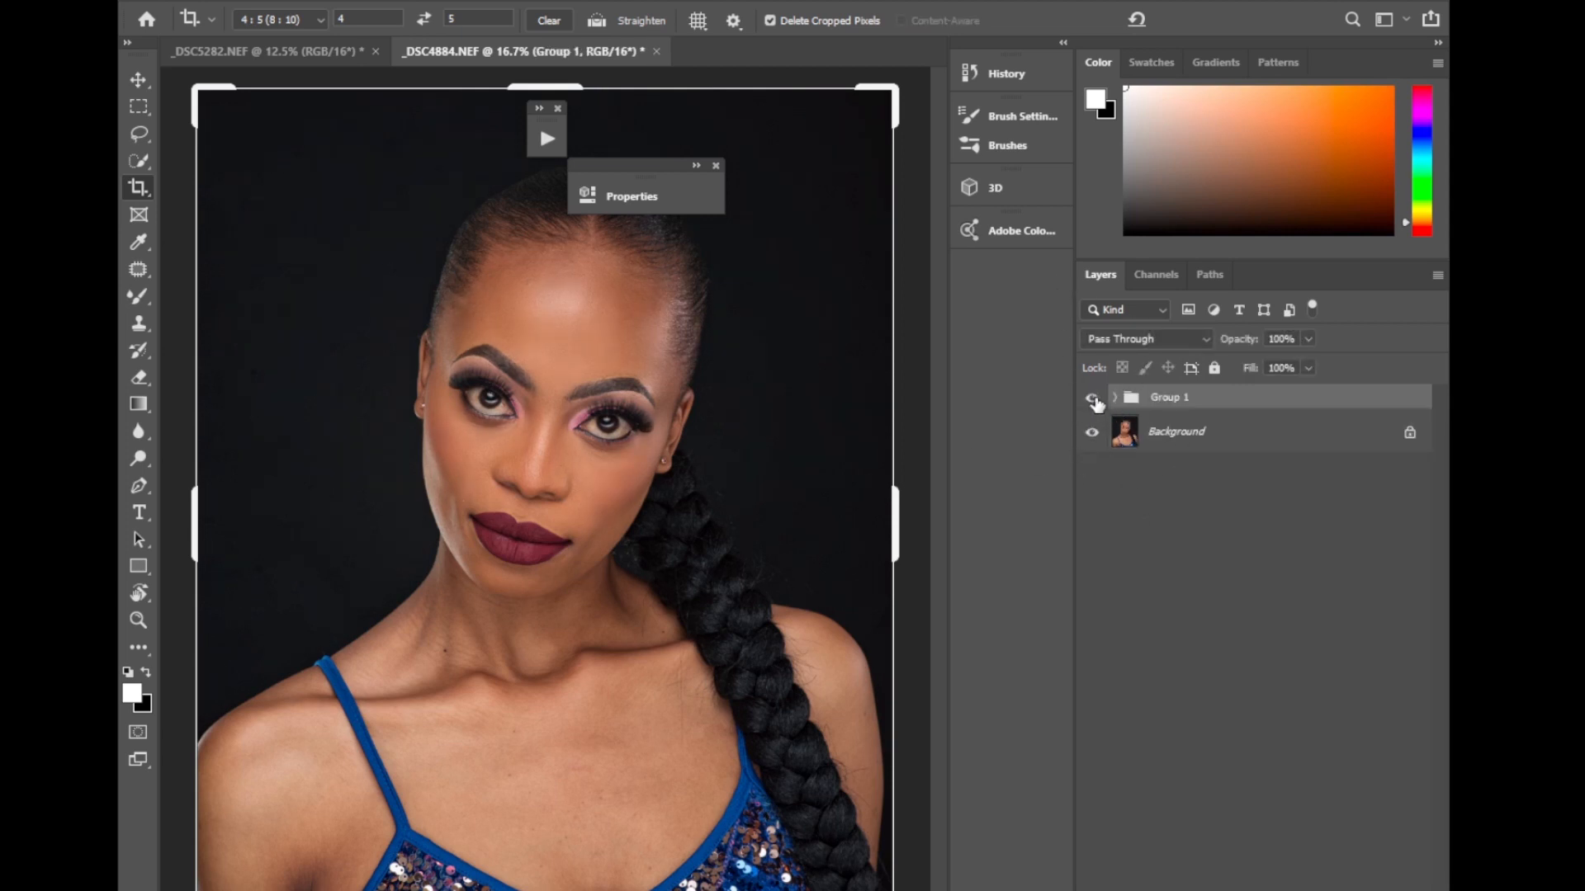
{"action": "left_click", "coordinate": [1095, 402]}
{"action": "left_click", "coordinate": [1095, 404]}
{"action": "left_click", "coordinate": [1095, 403]}
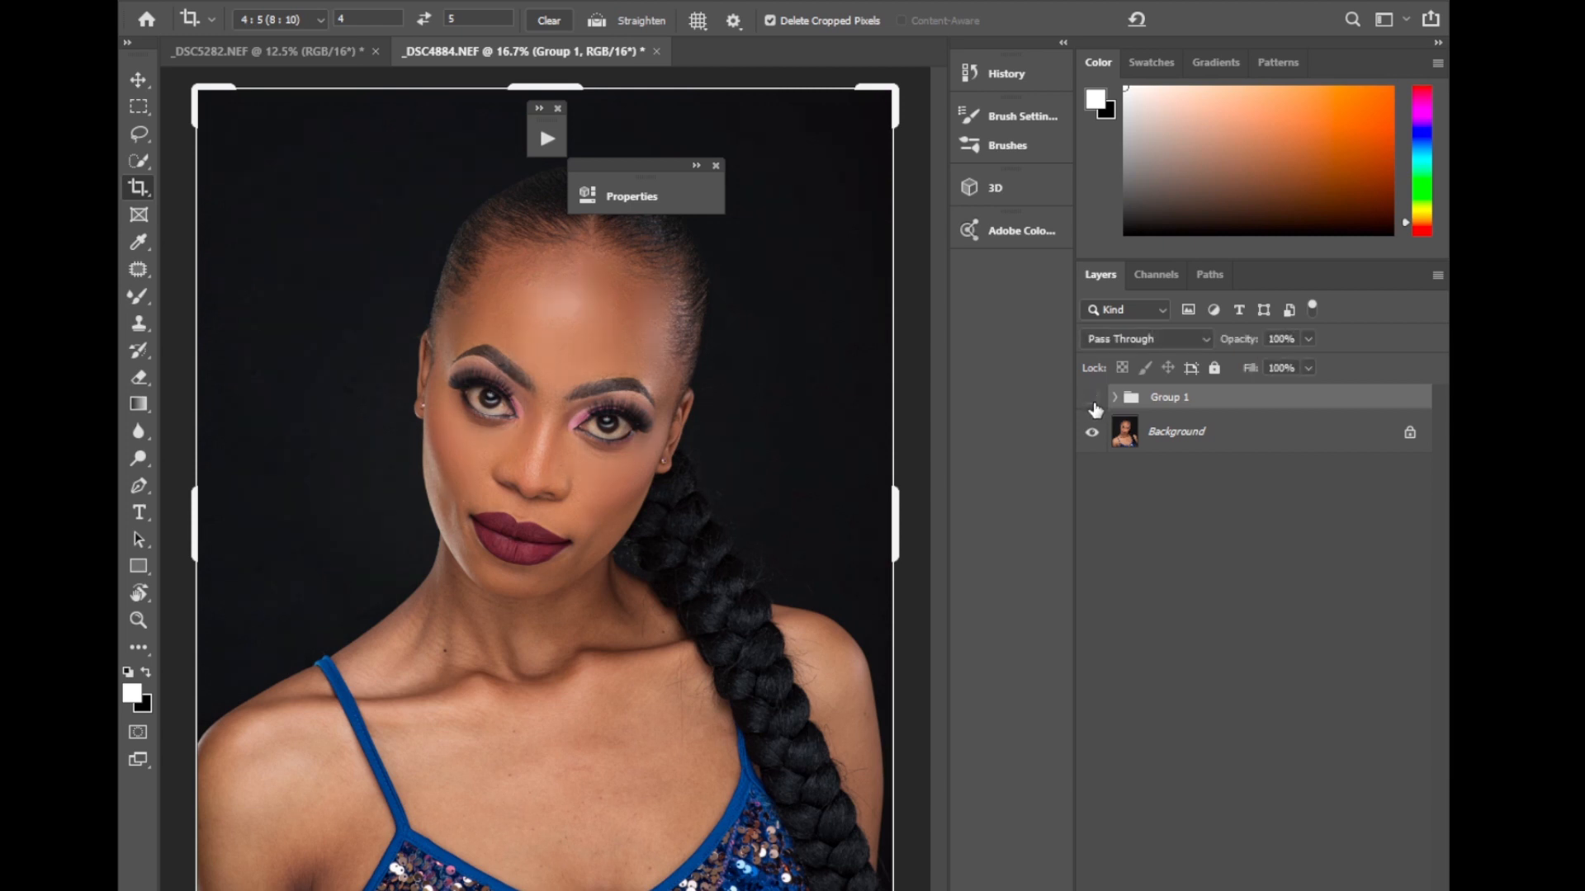
{"action": "left_click", "coordinate": [1096, 404]}
{"action": "left_click", "coordinate": [1098, 408]}
{"action": "left_click", "coordinate": [1098, 411]}
{"action": "left_click", "coordinate": [1094, 411]}
{"action": "key", "text": "ctrl+plus"}
{"action": "key", "text": "ctrl+plus"}
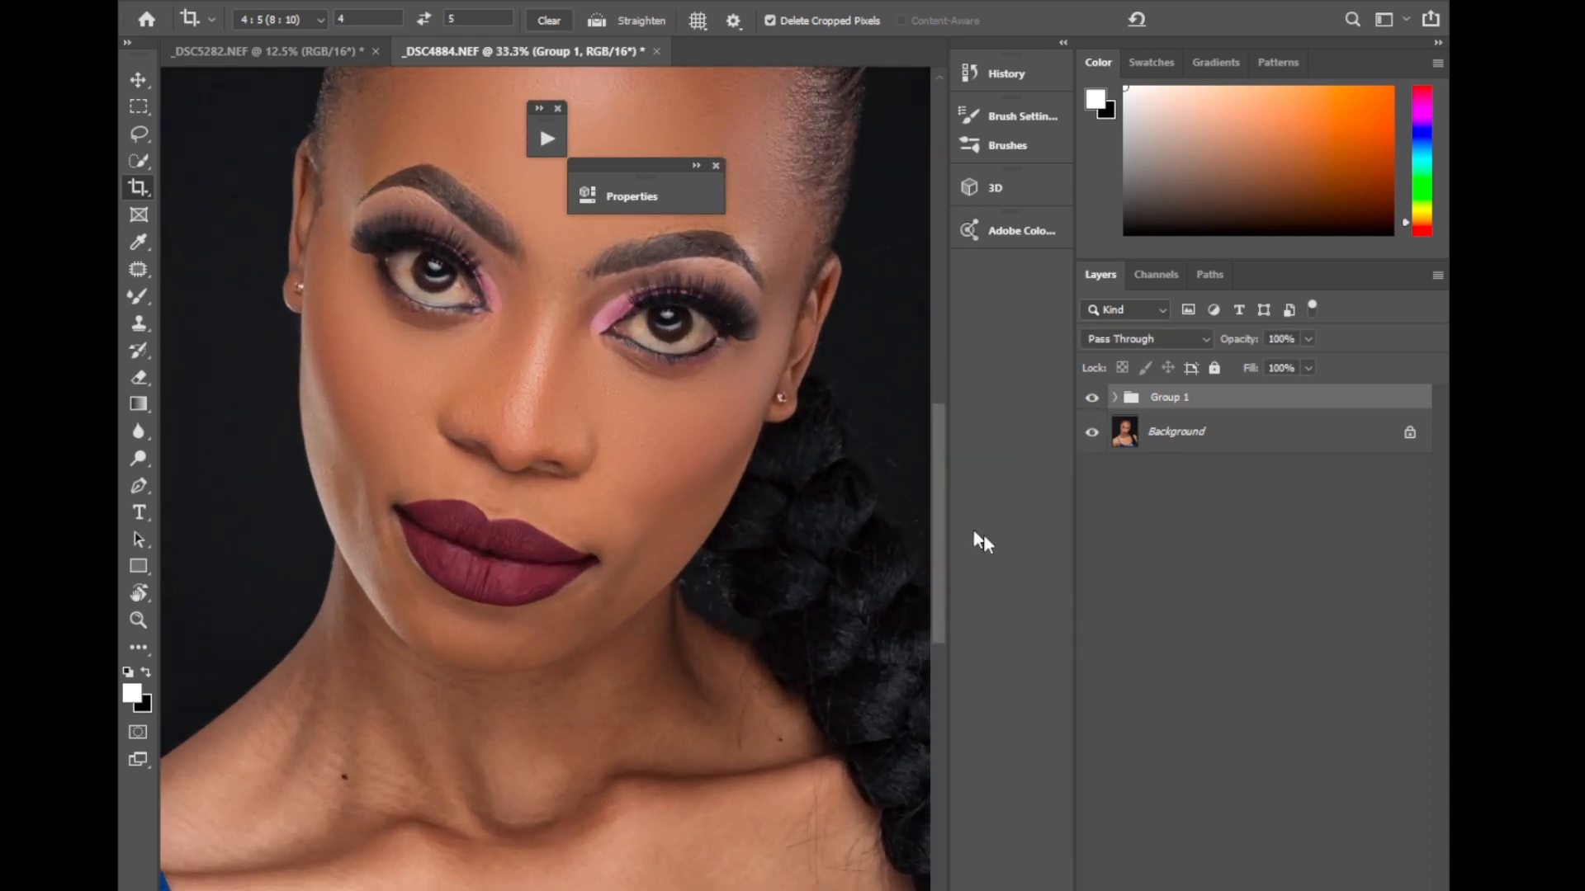
{"action": "left_click", "coordinate": [1093, 399]}
{"action": "left_click", "coordinate": [1093, 400]}
Blend the model's right cheek, jawline, chin and left cheek on Group 1's colors layer with the Mixer Brush at size 175.
{"action": "left_click", "coordinate": [1115, 400]}
{"action": "left_click", "coordinate": [1172, 434]}
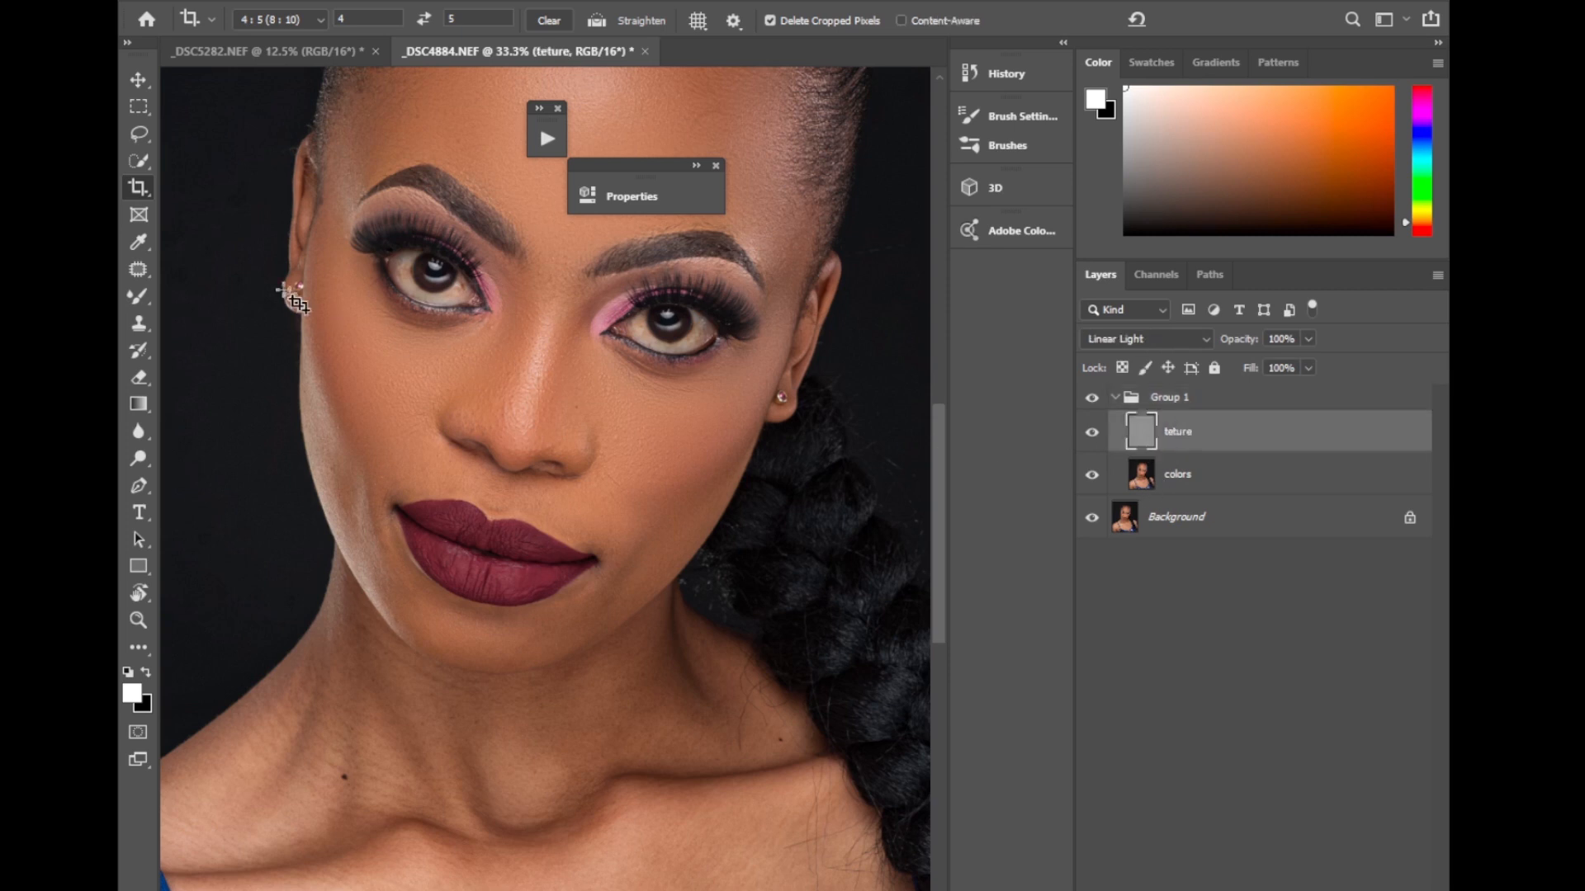
{"action": "left_click", "coordinate": [135, 294]}
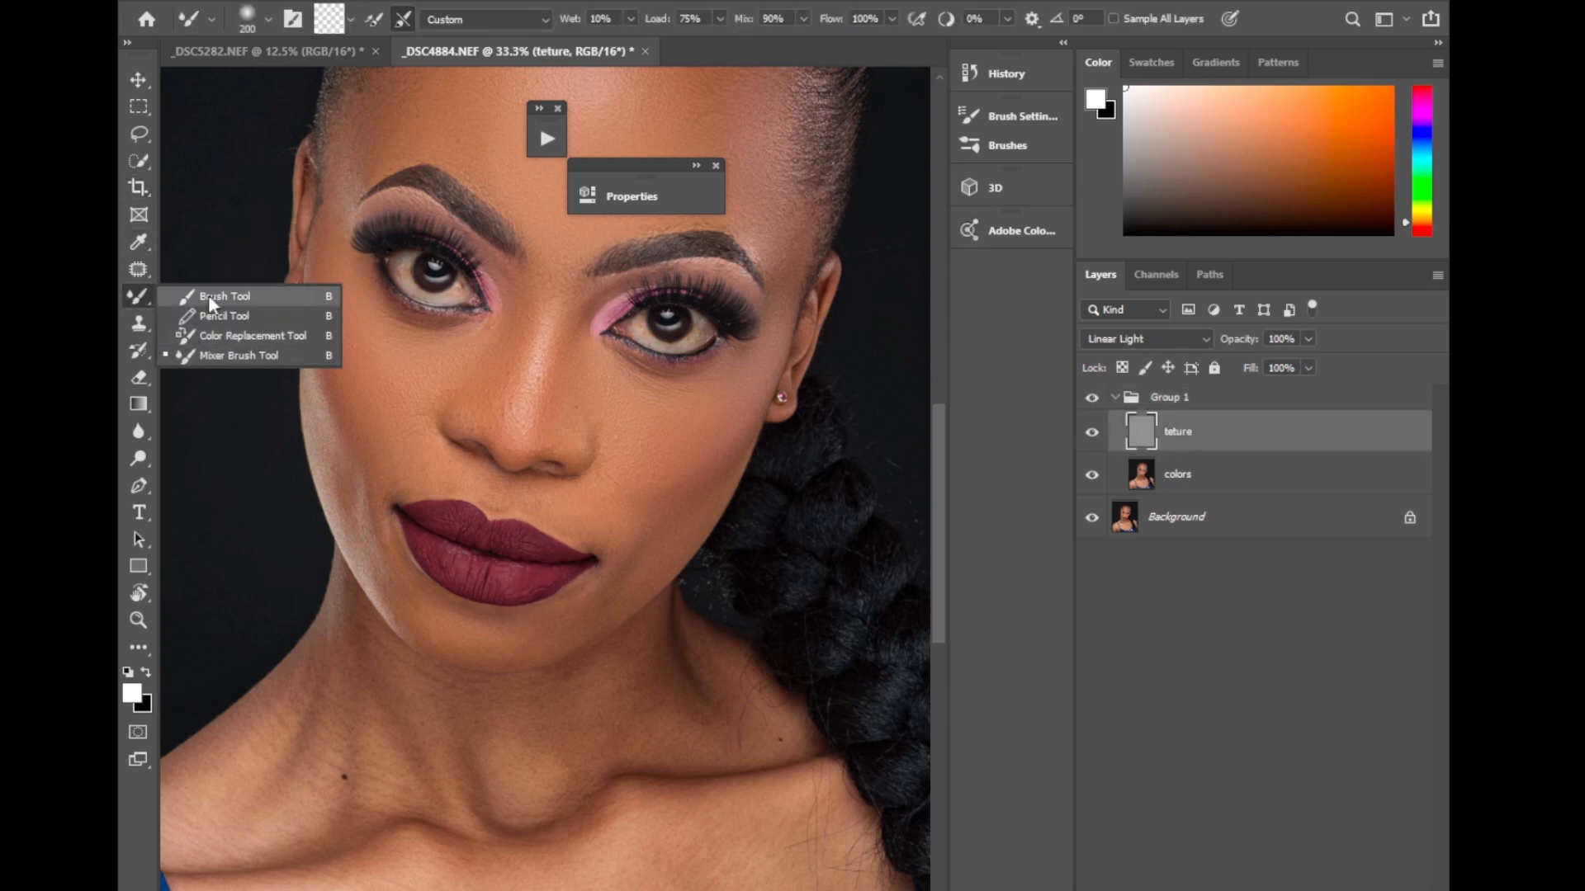
{"action": "left_click", "coordinate": [211, 296]}
{"action": "left_click", "coordinate": [145, 290]}
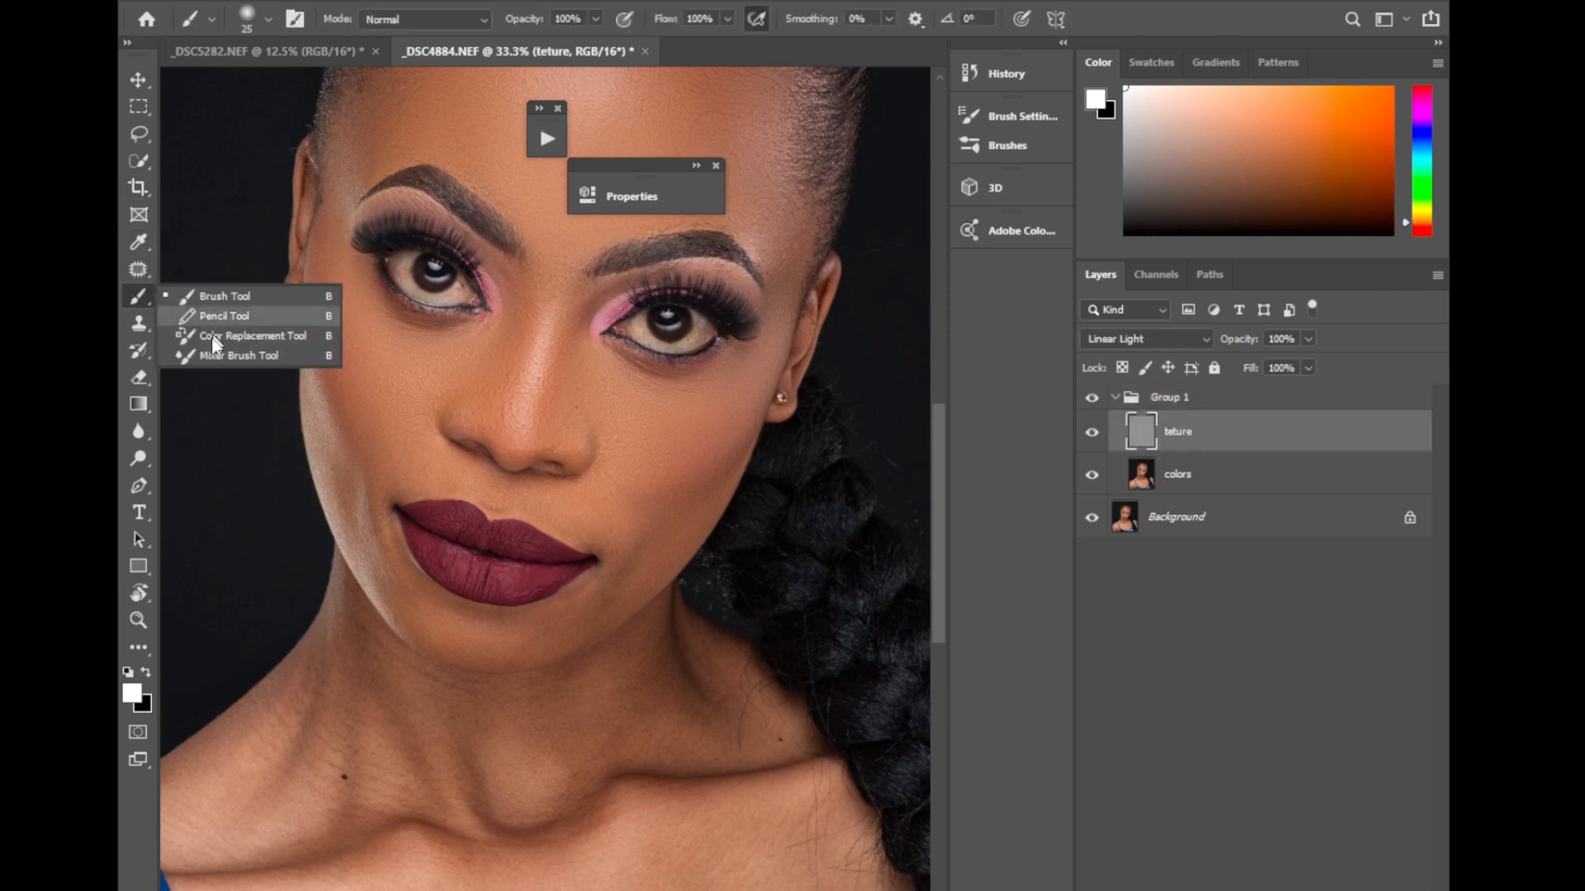
{"action": "left_click", "coordinate": [235, 355]}
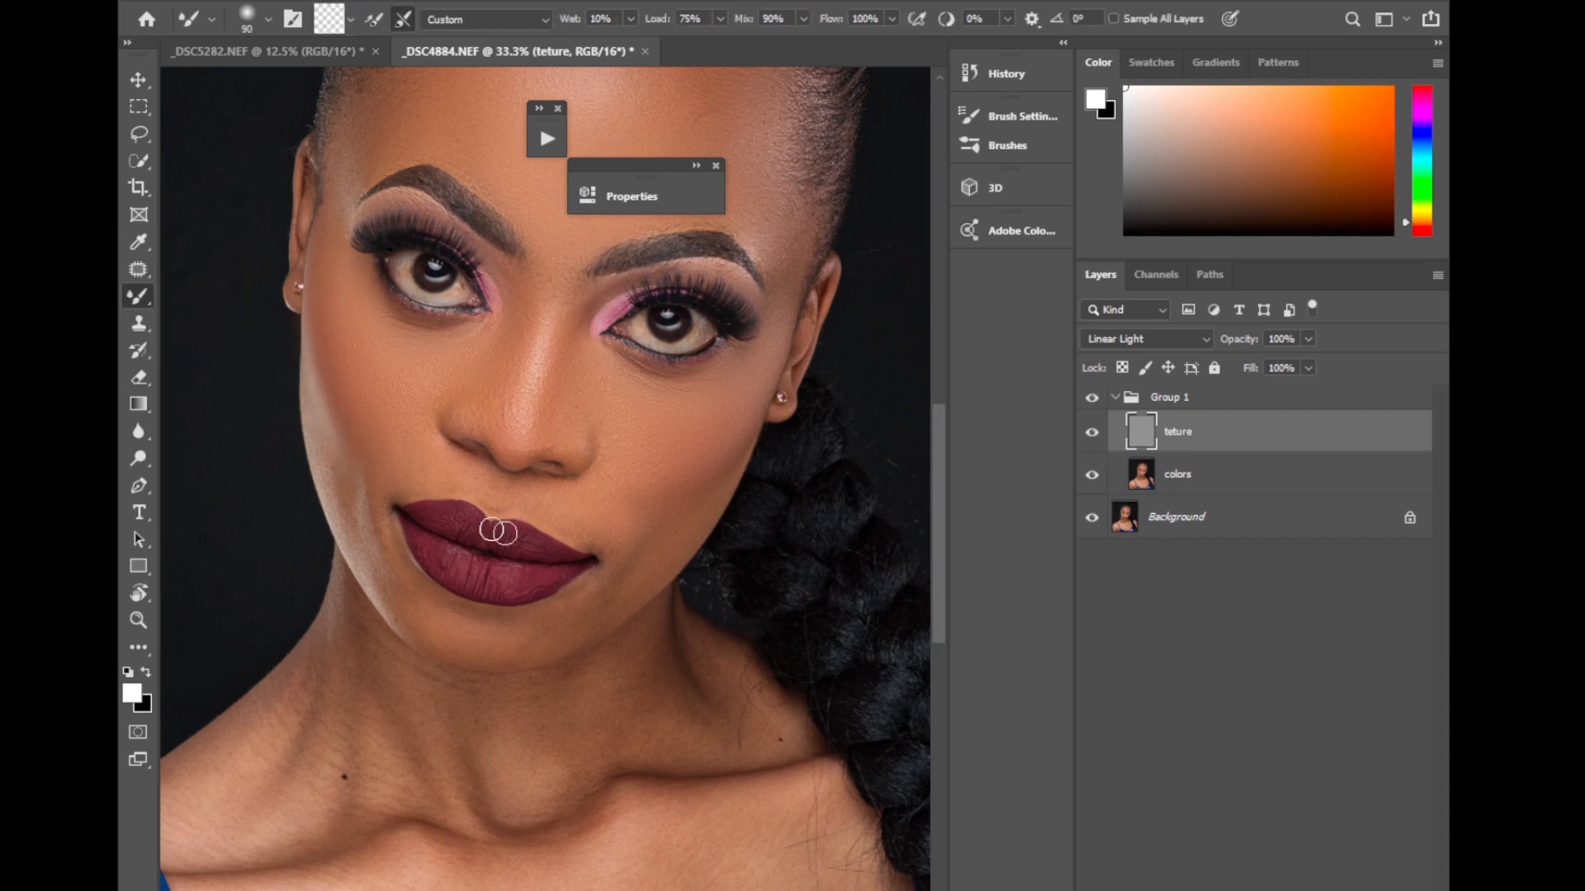
{"action": "left_click", "coordinate": [1137, 489]}
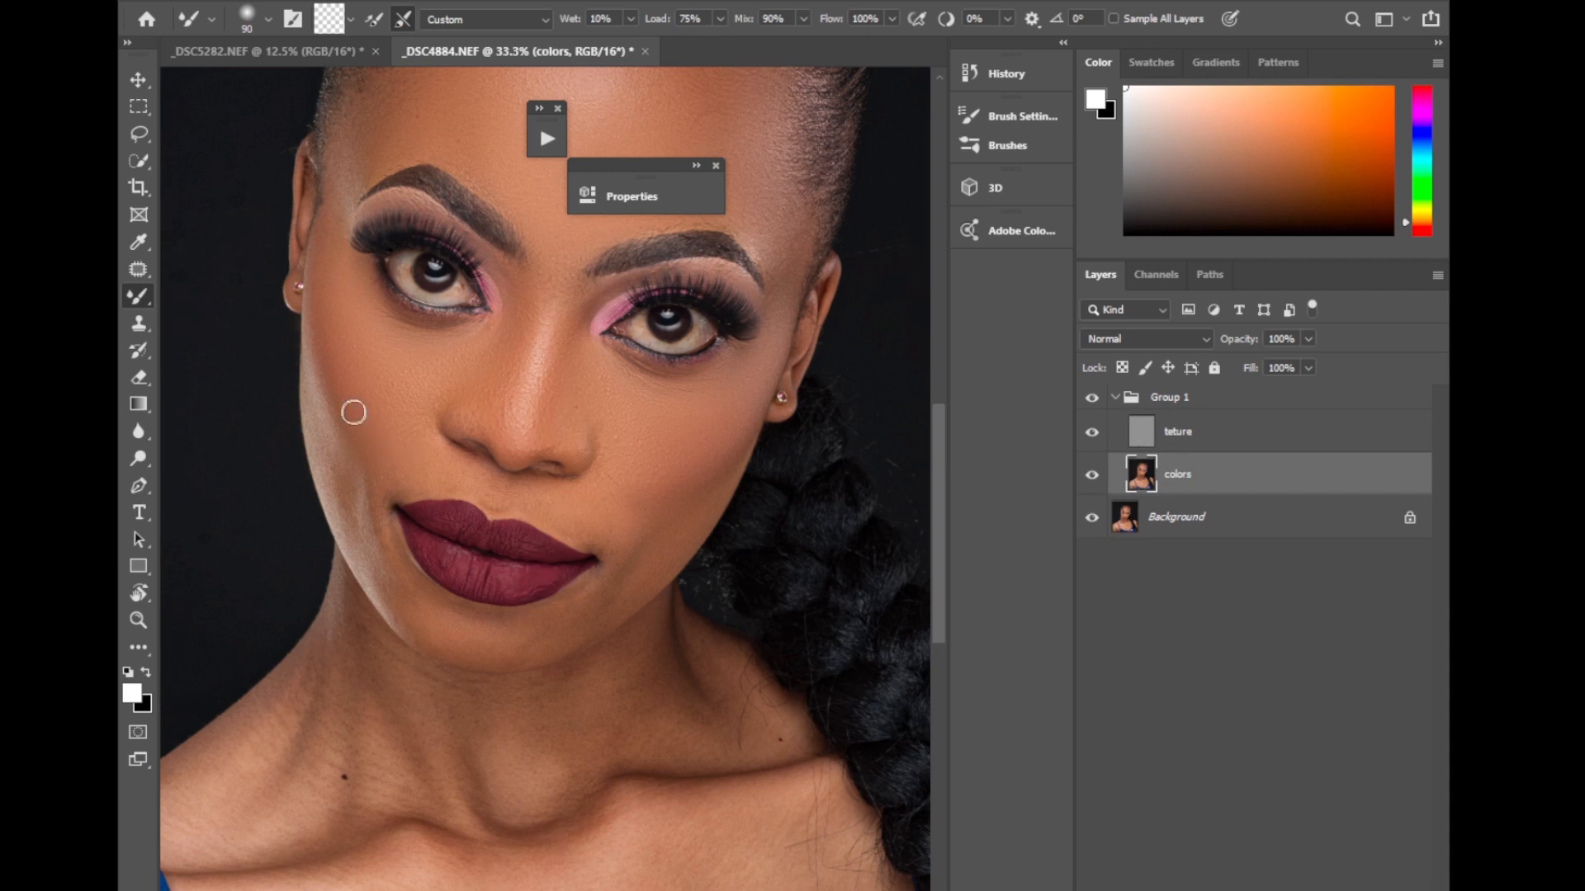
{"action": "mouse_move", "coordinate": [334, 411]}
{"action": "left_mouse_down"}
{"action": "mouse_move", "coordinate": [373, 532]}
{"action": "mouse_move", "coordinate": [320, 373]}
{"action": "mouse_move", "coordinate": [379, 559]}
{"action": "mouse_move", "coordinate": [426, 630]}
{"action": "mouse_move", "coordinate": [450, 652]}
{"action": "mouse_move", "coordinate": [534, 638]}
{"action": "mouse_move", "coordinate": [444, 624]}
{"action": "mouse_move", "coordinate": [413, 596]}
{"action": "mouse_move", "coordinate": [525, 631]}
{"action": "mouse_move", "coordinate": [395, 586]}
{"action": "left_mouse_up"}
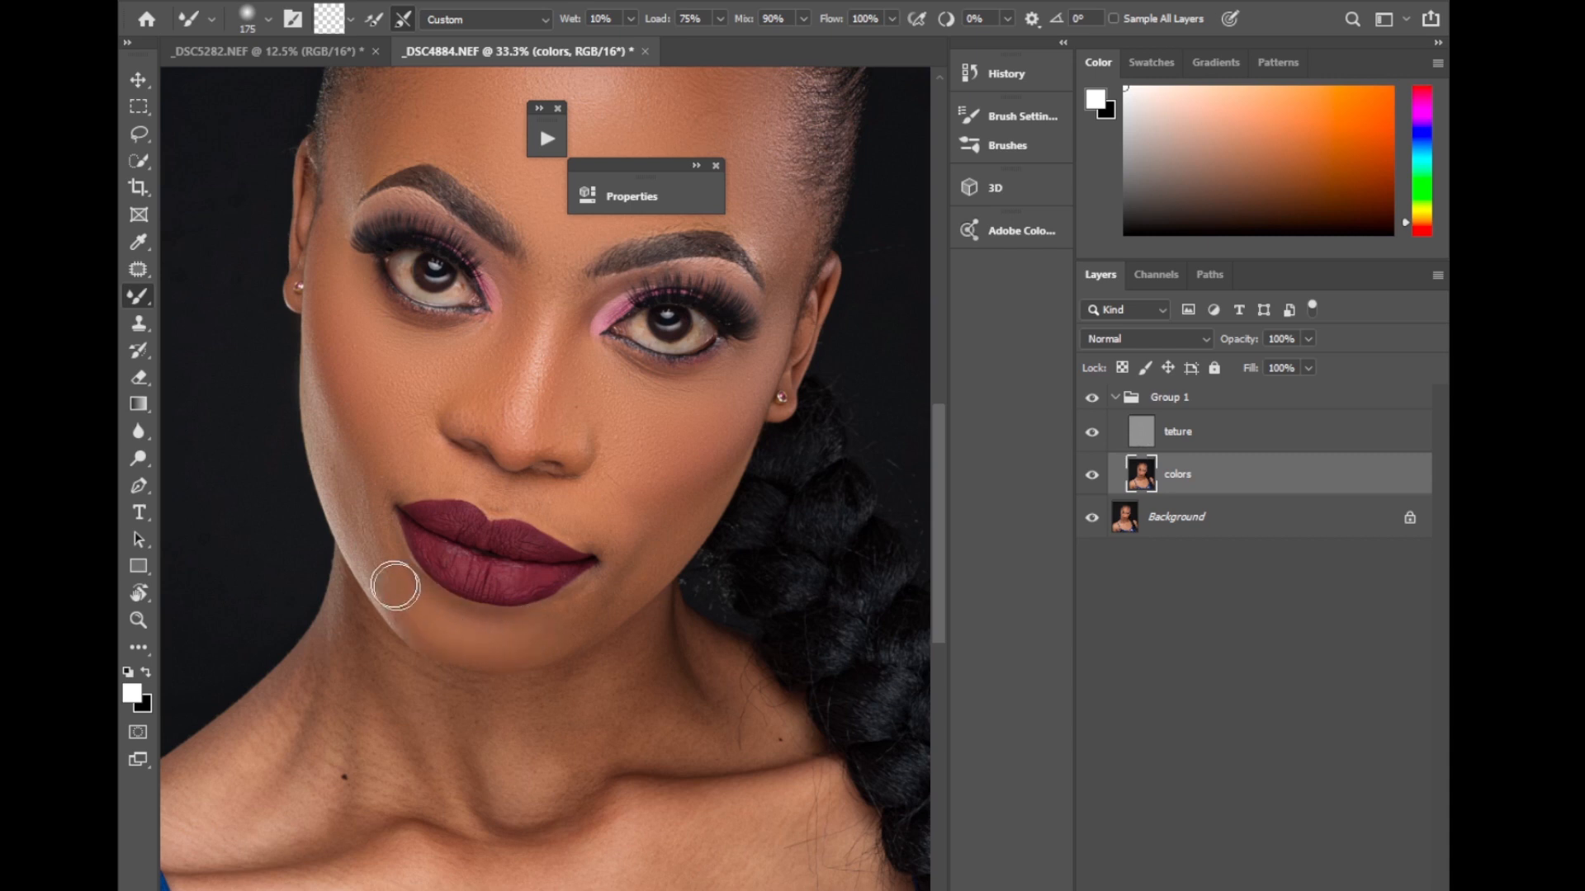
{"action": "mouse_move", "coordinate": [474, 640]}
{"action": "left_mouse_down"}
{"action": "mouse_move", "coordinate": [562, 627]}
{"action": "mouse_move", "coordinate": [520, 630]}
{"action": "mouse_move", "coordinate": [618, 588]}
{"action": "left_mouse_up"}
{"action": "mouse_move", "coordinate": [654, 522]}
{"action": "left_mouse_down"}
{"action": "mouse_move", "coordinate": [726, 460]}
{"action": "mouse_move", "coordinate": [757, 381]}
{"action": "mouse_move", "coordinate": [687, 484]}
{"action": "mouse_move", "coordinate": [623, 533]}
{"action": "mouse_move", "coordinate": [605, 506]}
{"action": "left_mouse_up"}
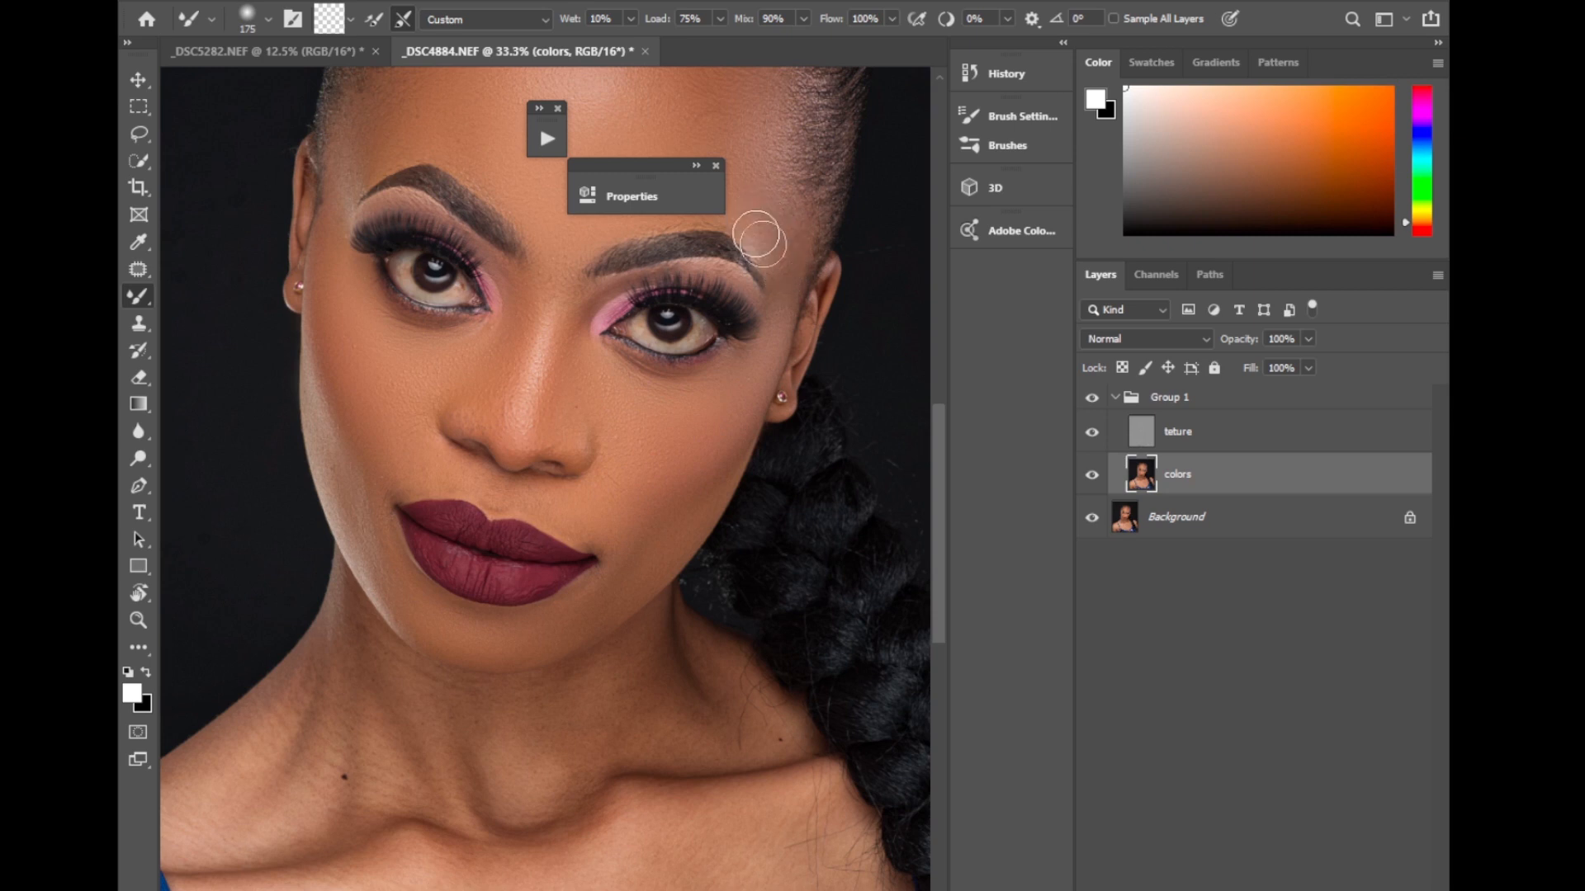
Close the floating Properties panel and blend the forehead at brush size 250 and the under-eye skin at 125.
{"action": "scroll", "coordinate": [920, 379], "scroll_direction": "up", "scroll_amount": 3}
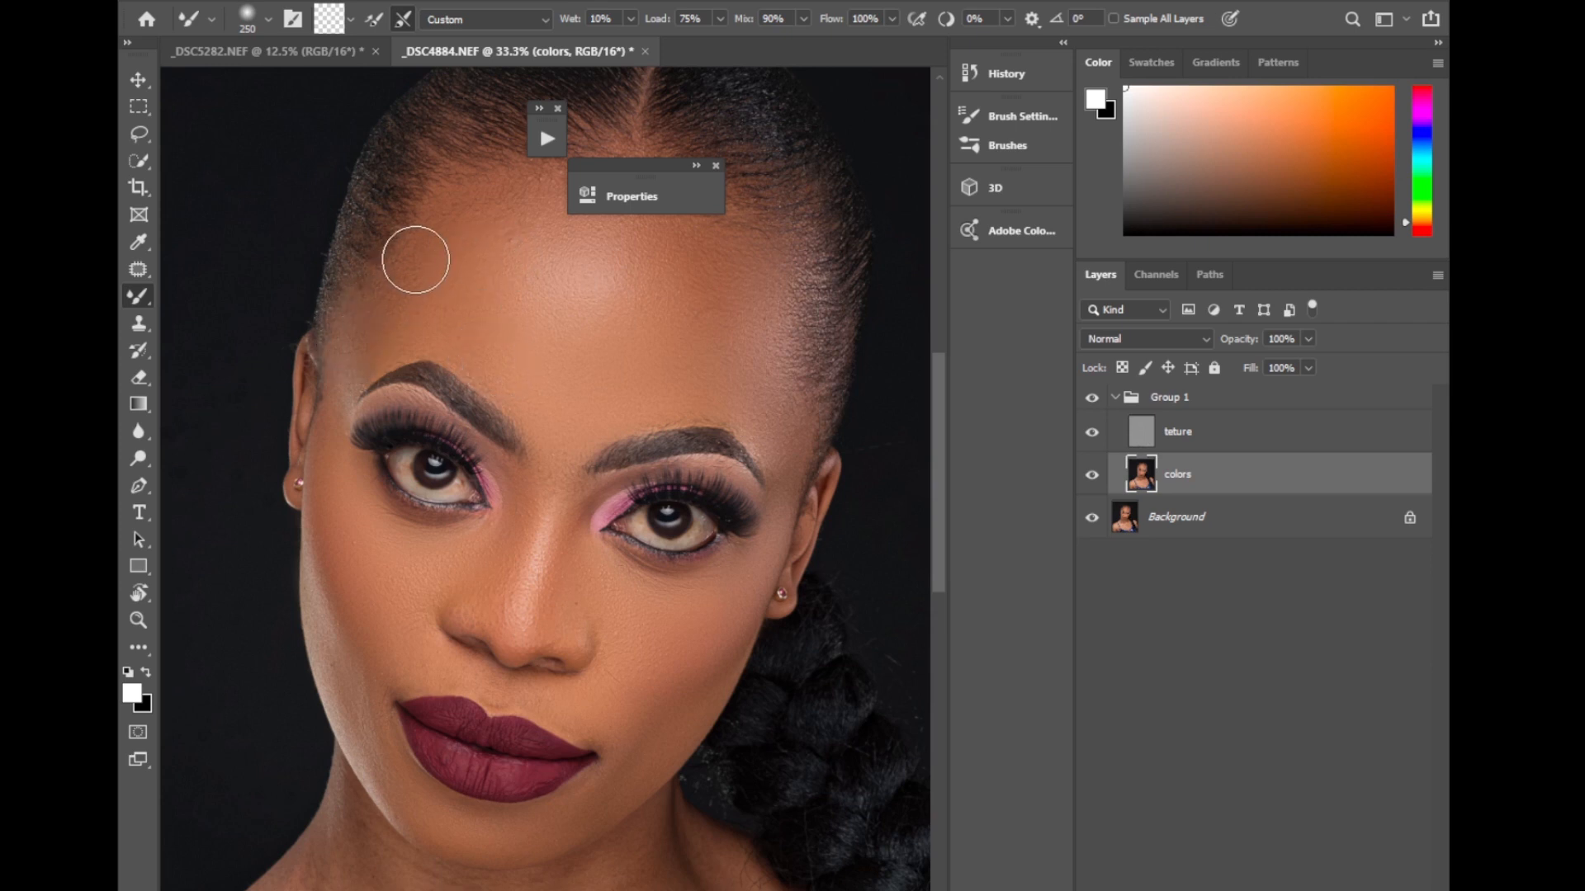
{"action": "left_click", "coordinate": [716, 166]}
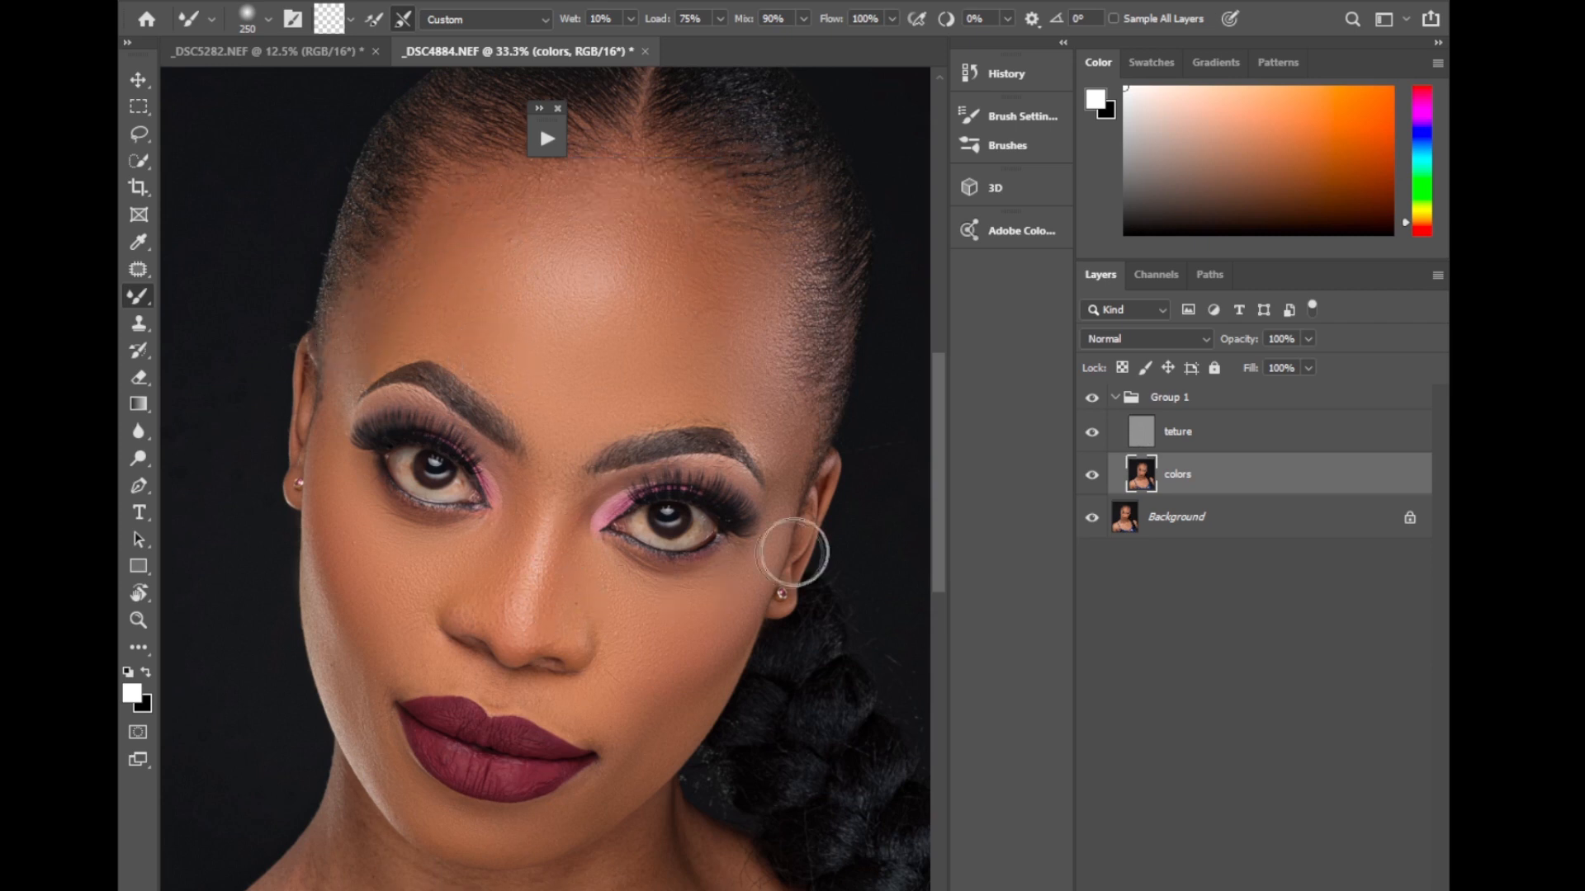
{"action": "scroll", "coordinate": [941, 487], "scroll_direction": "down", "scroll_amount": 2}
{"action": "key", "text": "bracketleft"}
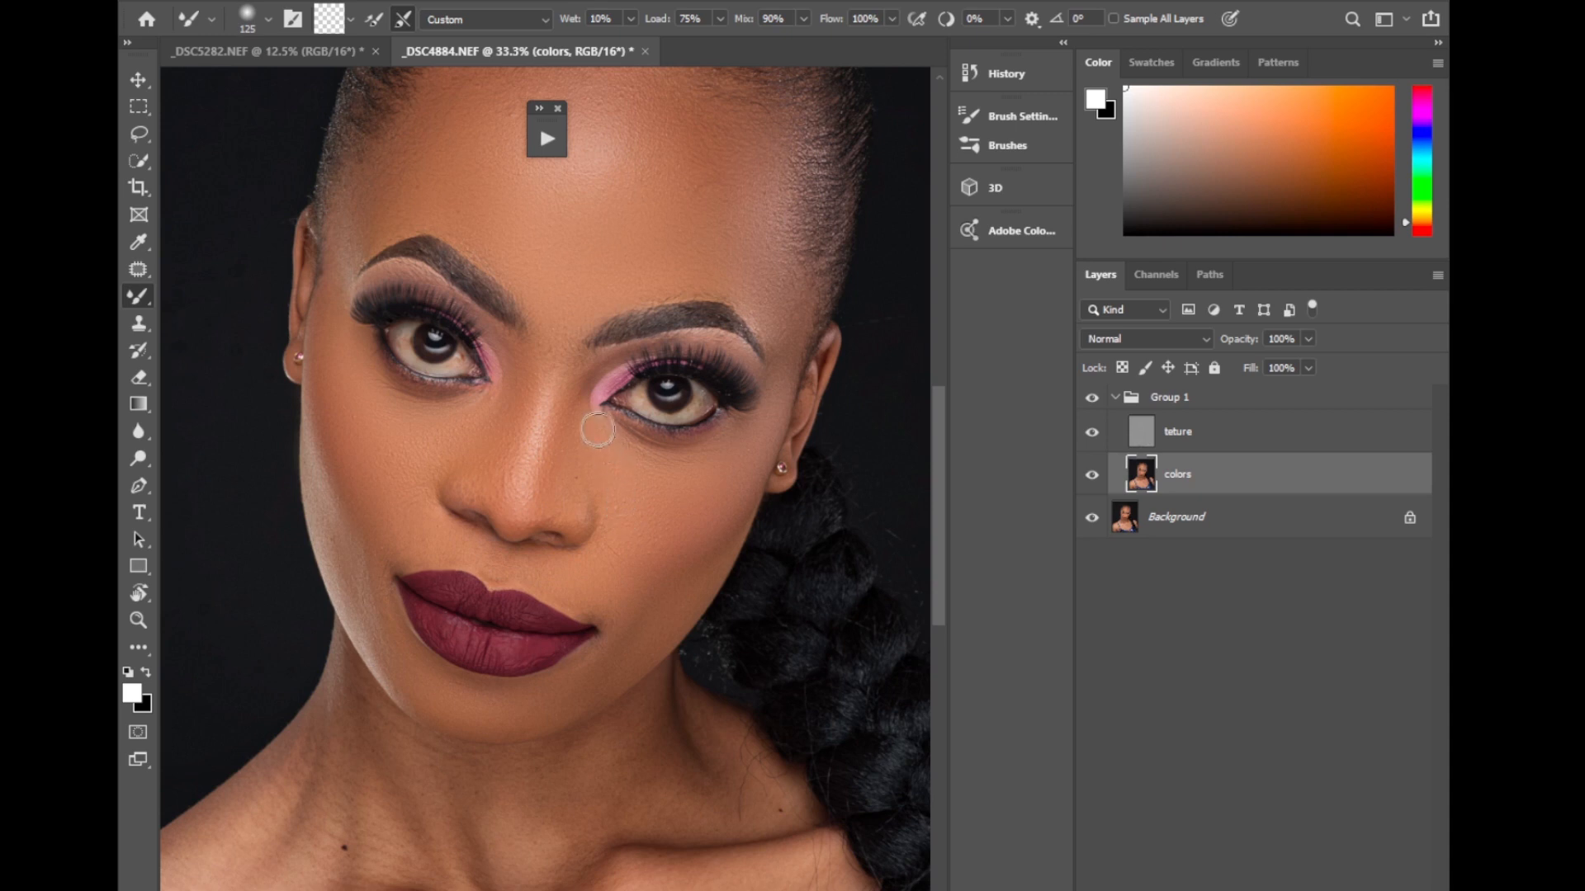
Collapse Group 1 and toggle its visibility to compare the face before and after the blending.
{"action": "left_click", "coordinate": [1129, 397]}
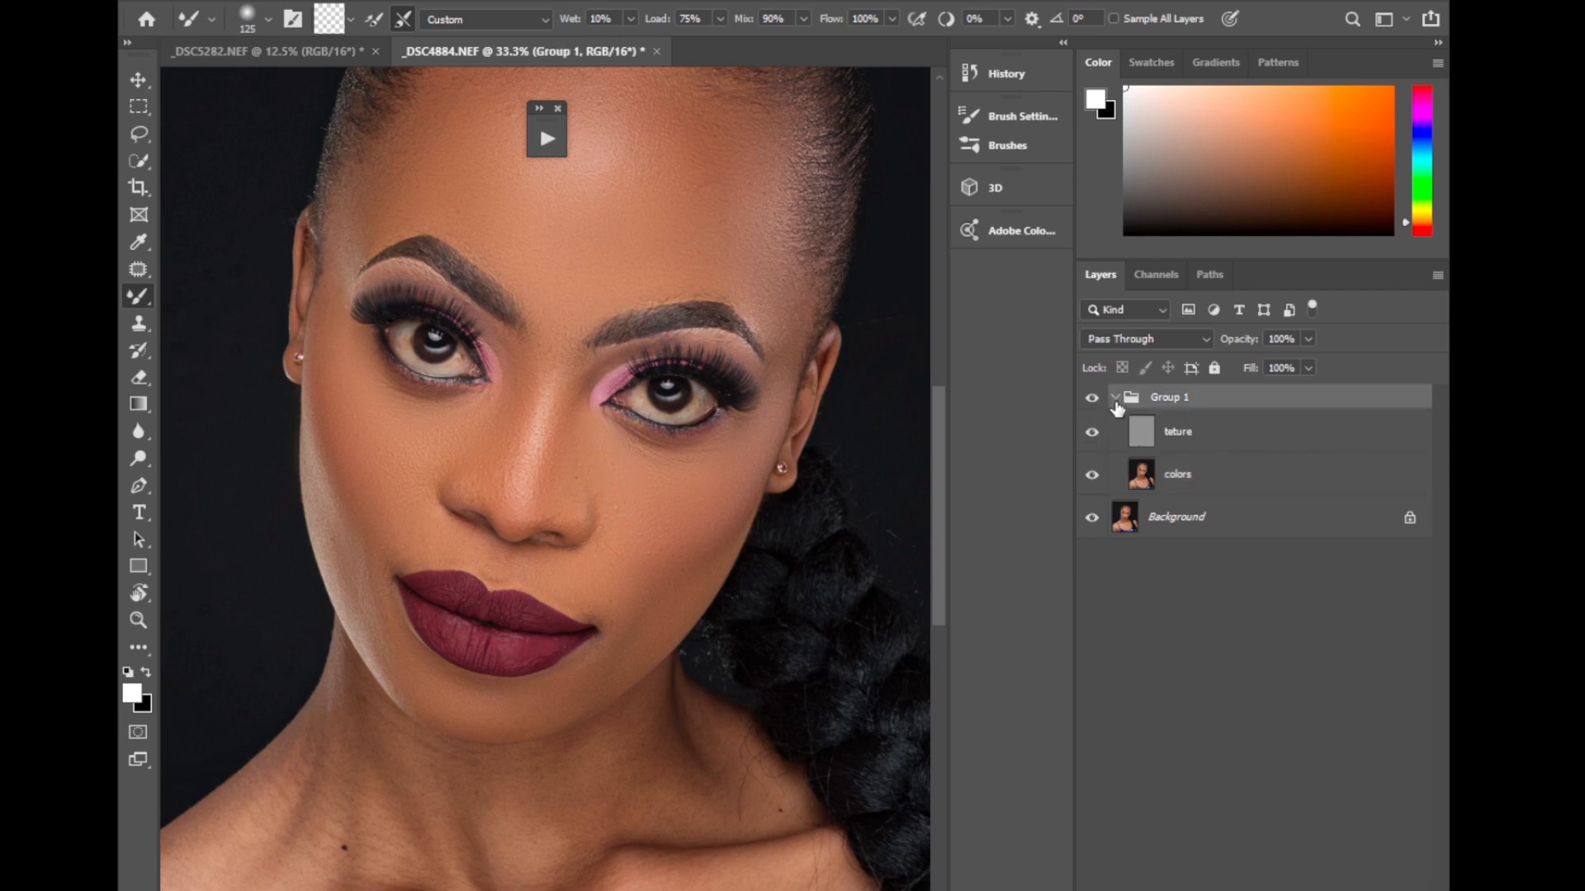
{"action": "left_click", "coordinate": [1114, 397]}
{"action": "left_click", "coordinate": [1088, 403]}
{"action": "left_click", "coordinate": [1088, 403]}
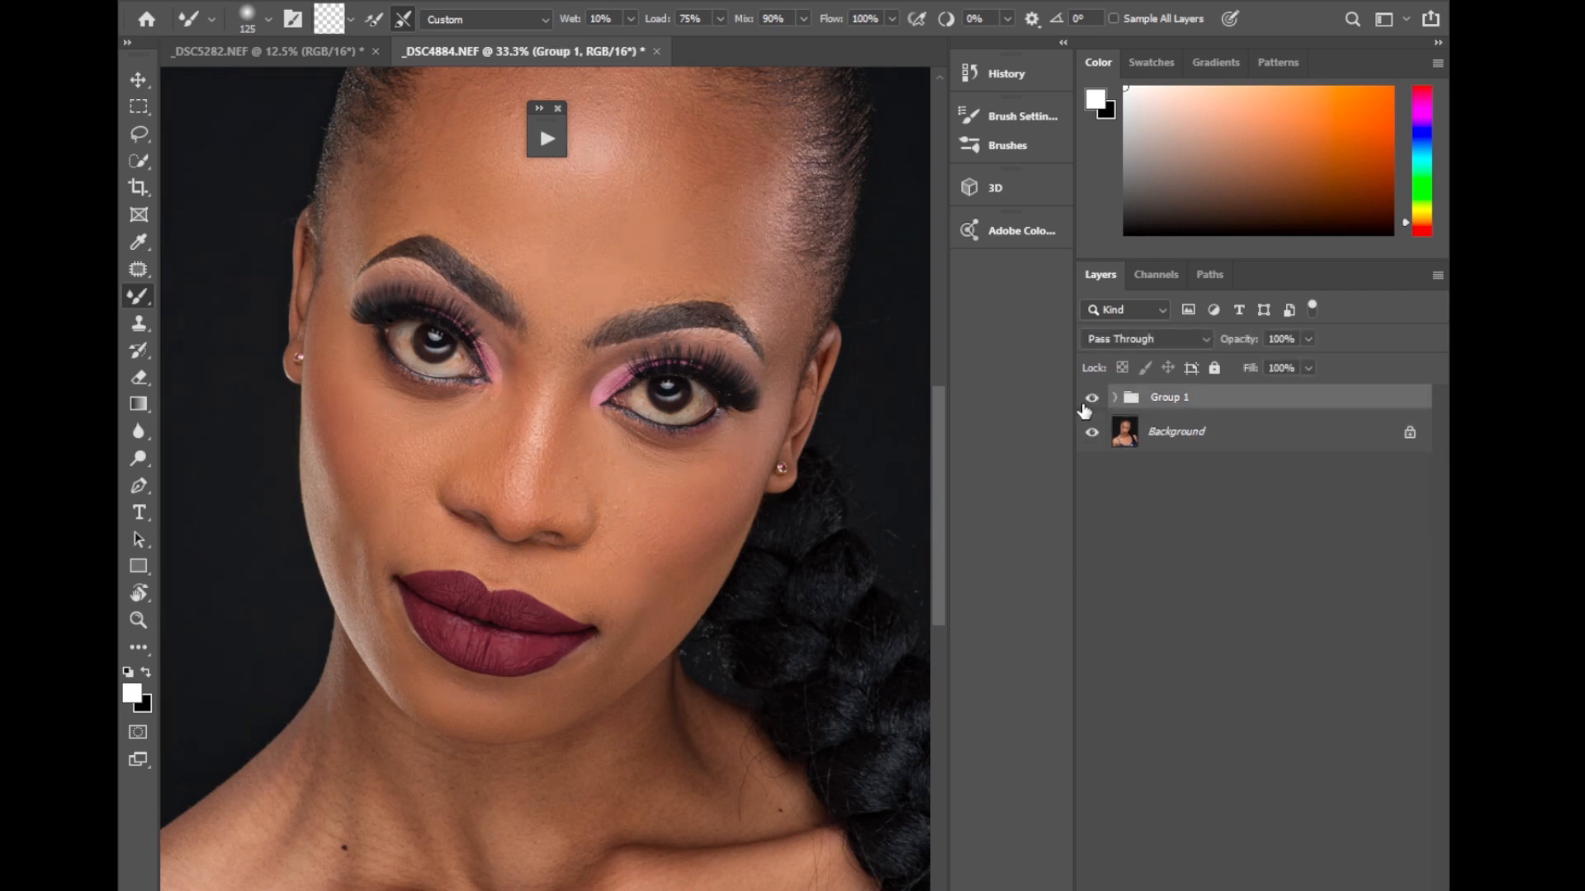
{"action": "left_click", "coordinate": [1086, 403]}
{"action": "left_click", "coordinate": [1086, 404]}
{"action": "left_click", "coordinate": [1083, 406]}
{"action": "left_click", "coordinate": [1083, 406]}
{"action": "left_click", "coordinate": [1083, 406]}
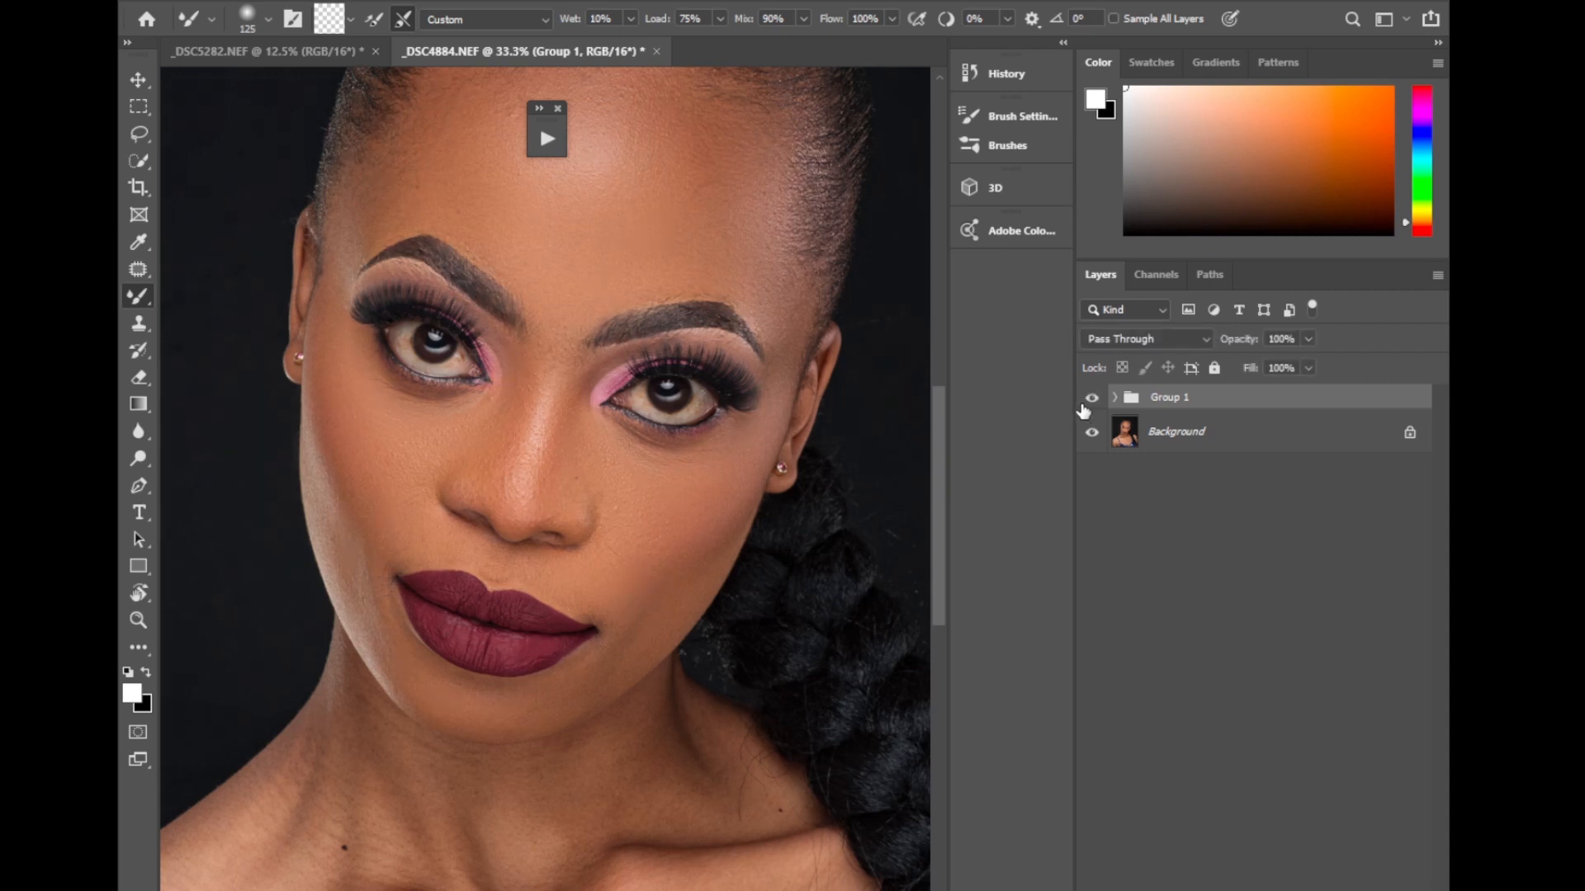
Expand Group 1, select the colors layer and blend the neck skin with the Mixer Brush at size 200.
{"action": "left_click", "coordinate": [1115, 398]}
{"action": "left_click_drag", "start_coordinate": [938, 486], "coordinate": [939, 565]}
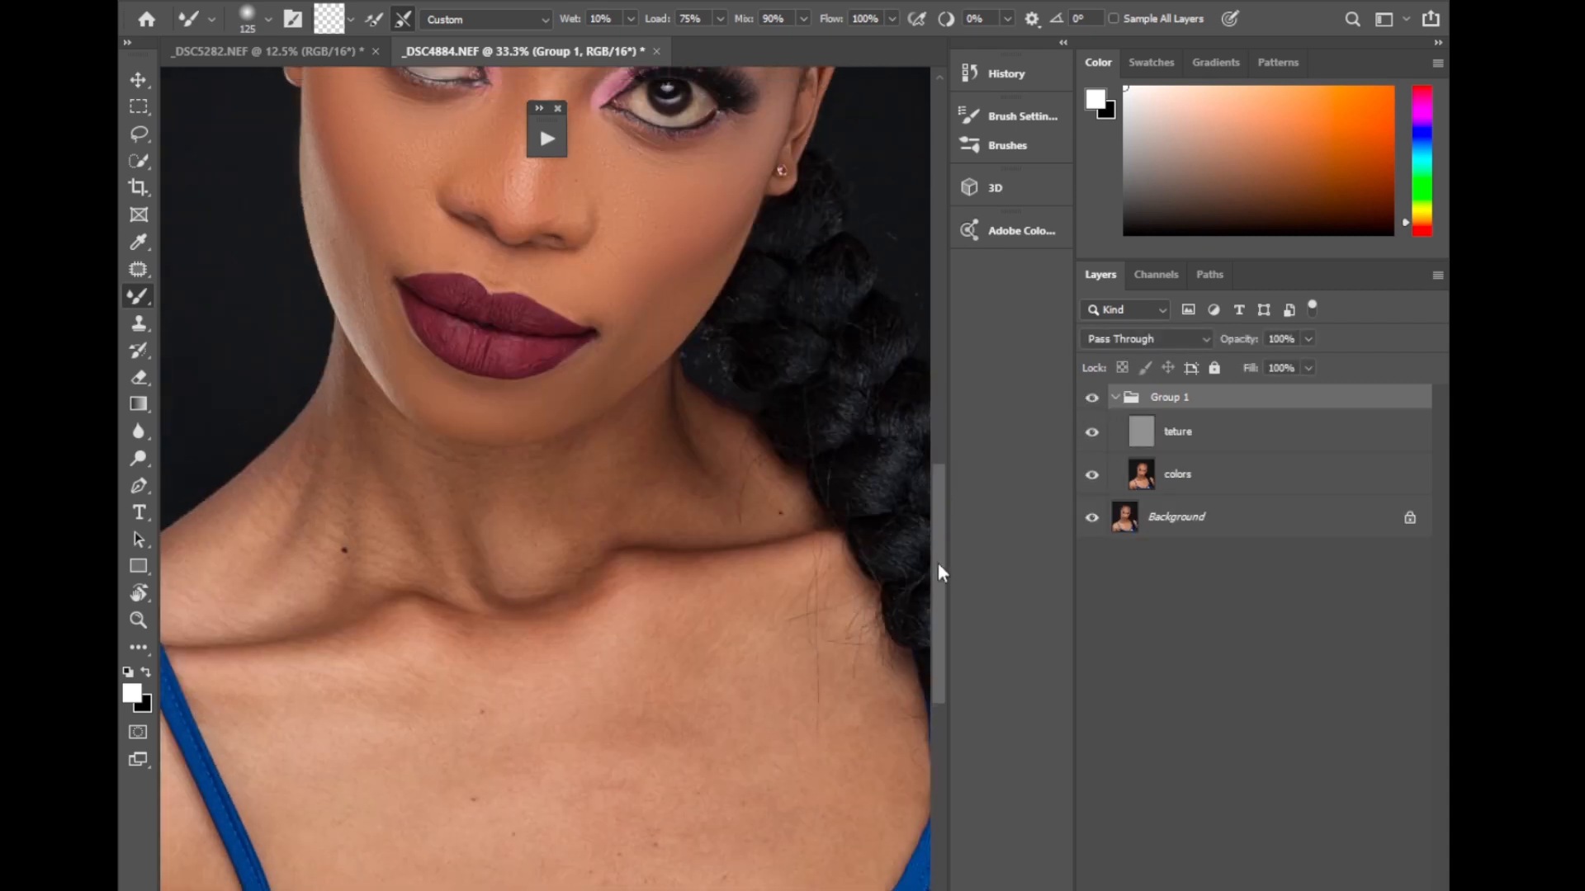
{"action": "right_click", "coordinate": [134, 290]}
{"action": "left_click", "coordinate": [211, 295]}
{"action": "left_click", "coordinate": [1189, 477]}
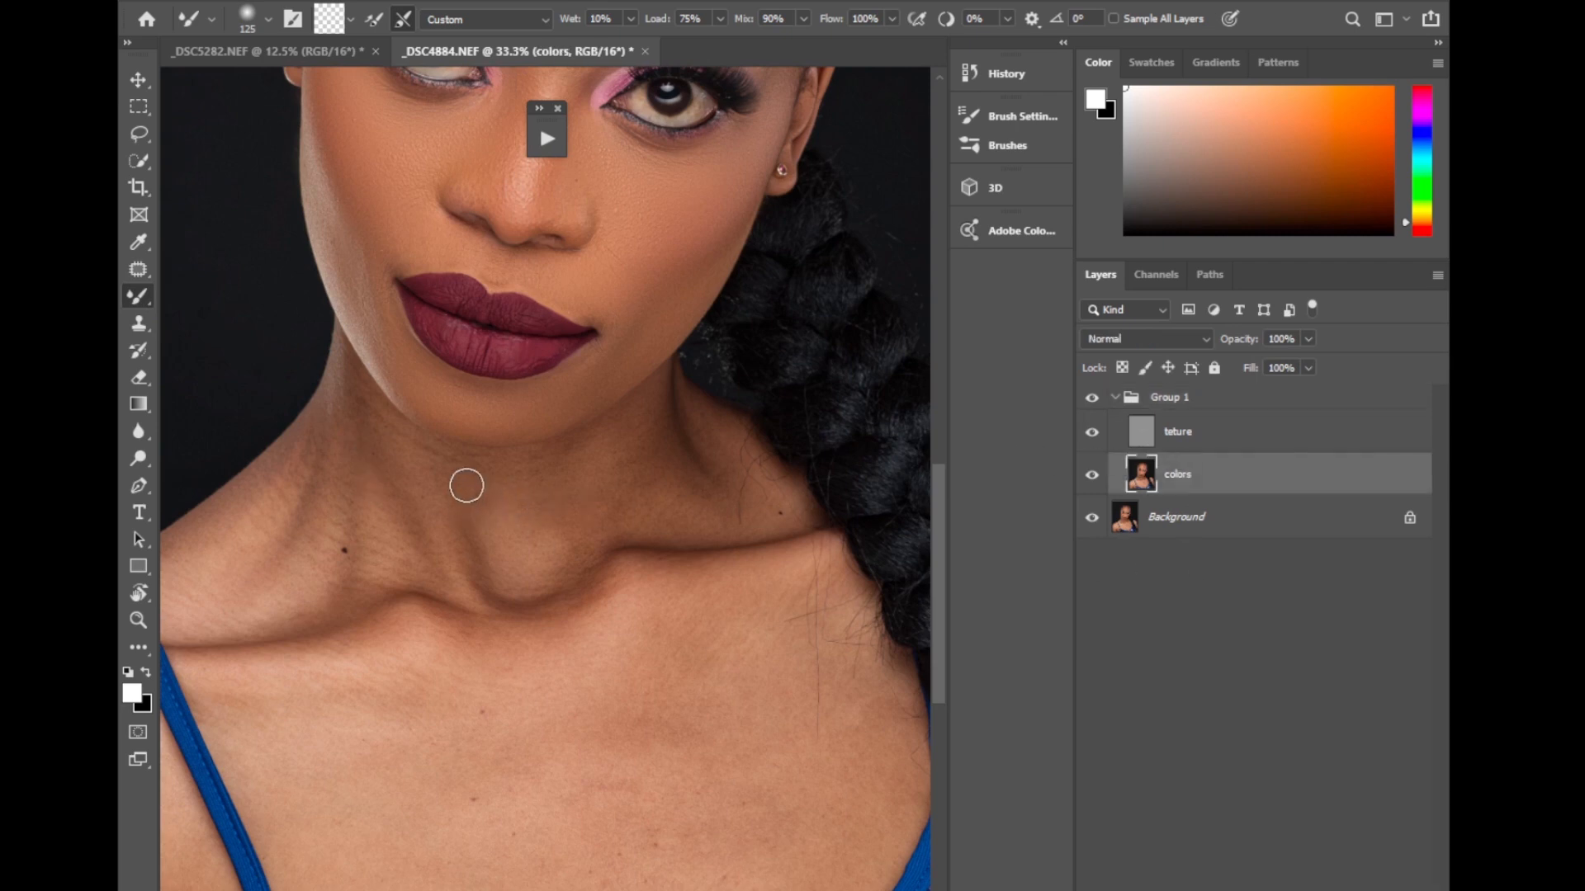
{"action": "key", "text": "bracketright"}
{"action": "mouse_move", "coordinate": [498, 510]}
{"action": "left_mouse_down"}
{"action": "mouse_move", "coordinate": [512, 560]}
{"action": "mouse_move", "coordinate": [540, 505]}
{"action": "mouse_move", "coordinate": [592, 541]}
{"action": "mouse_move", "coordinate": [634, 446]}
{"action": "mouse_move", "coordinate": [706, 509]}
{"action": "mouse_move", "coordinate": [760, 522]}
{"action": "mouse_move", "coordinate": [543, 496]}
{"action": "mouse_move", "coordinate": [478, 581]}
{"action": "mouse_move", "coordinate": [369, 439]}
{"action": "mouse_move", "coordinate": [320, 530]}
{"action": "mouse_move", "coordinate": [305, 474]}
{"action": "mouse_move", "coordinate": [219, 562]}
{"action": "mouse_move", "coordinate": [245, 521]}
{"action": "left_mouse_up"}
{"action": "mouse_move", "coordinate": [293, 590]}
{"action": "left_mouse_down"}
{"action": "mouse_move", "coordinate": [567, 514]}
{"action": "mouse_move", "coordinate": [582, 554]}
{"action": "mouse_move", "coordinate": [651, 523]}
{"action": "mouse_move", "coordinate": [708, 520]}
{"action": "mouse_move", "coordinate": [688, 443]}
{"action": "mouse_move", "coordinate": [780, 511]}
{"action": "mouse_move", "coordinate": [555, 459]}
{"action": "mouse_move", "coordinate": [363, 443]}
{"action": "mouse_move", "coordinate": [340, 408]}
{"action": "mouse_move", "coordinate": [442, 478]}
{"action": "left_mouse_up"}
Blend the chest skin below the collarbones on the colors layer at brush size 500, refining it at 300.
{"action": "left_click_drag", "start_coordinate": [942, 519], "coordinate": [942, 545]}
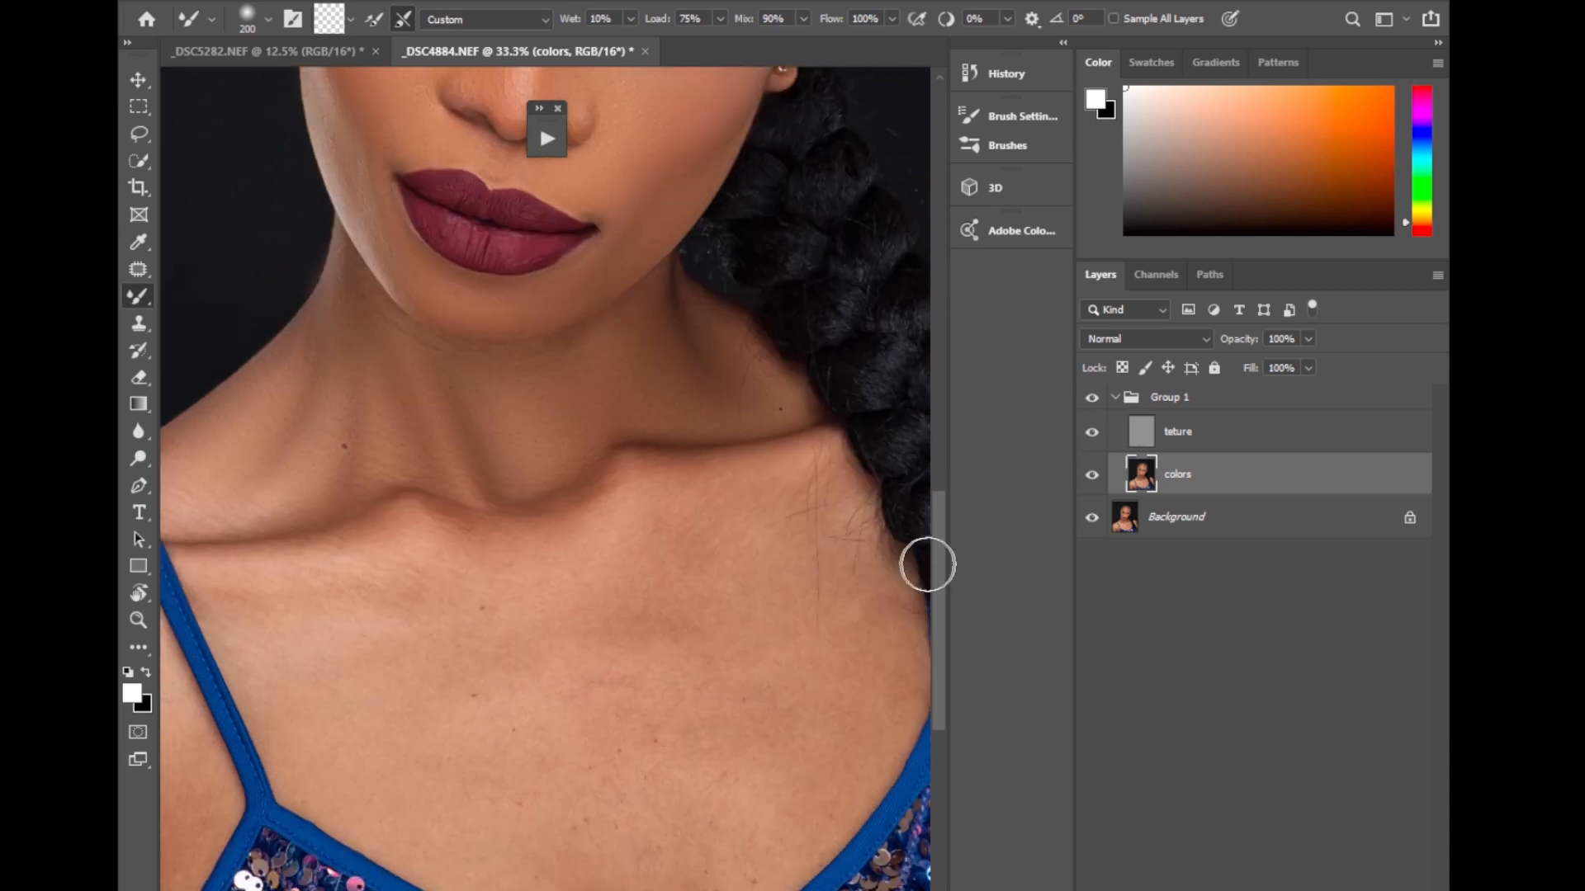
{"action": "key", "text": "bracketright"}
{"action": "key", "text": "bracketright"}
{"action": "key", "text": "bracketright"}
{"action": "key", "text": "bracketright"}
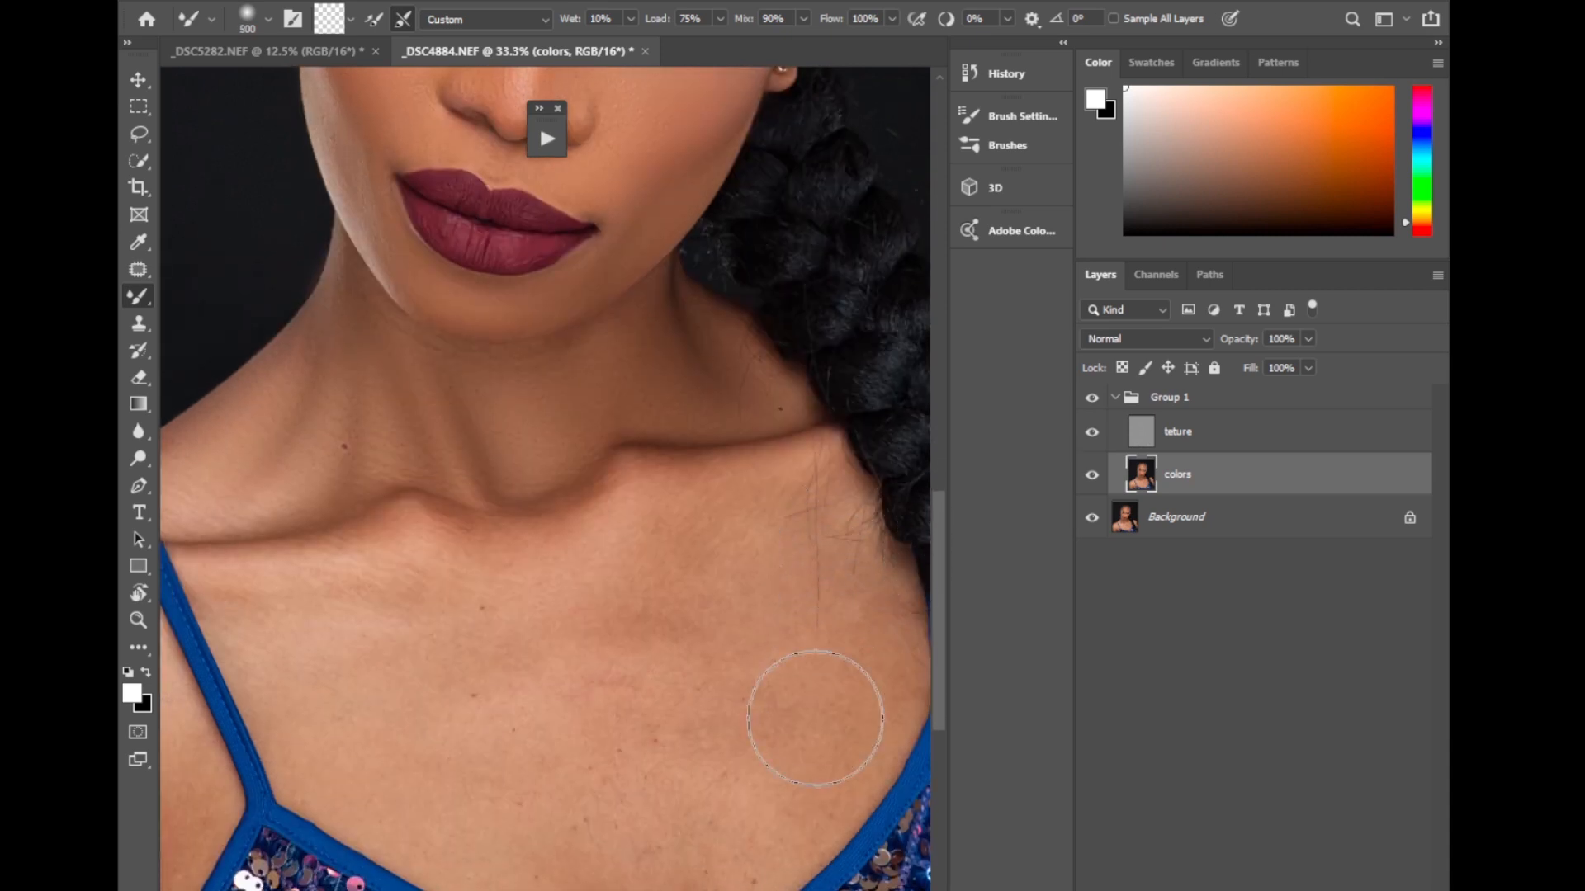
{"action": "mouse_move", "coordinate": [742, 760]}
{"action": "left_mouse_down"}
{"action": "mouse_move", "coordinate": [594, 602]}
{"action": "mouse_move", "coordinate": [602, 672]}
{"action": "mouse_move", "coordinate": [559, 732]}
{"action": "mouse_move", "coordinate": [553, 582]}
{"action": "mouse_move", "coordinate": [671, 754]}
{"action": "mouse_move", "coordinate": [785, 665]}
{"action": "mouse_move", "coordinate": [786, 809]}
{"action": "mouse_move", "coordinate": [842, 741]}
{"action": "left_mouse_up"}
{"action": "key", "text": "bracketleft"}
{"action": "key", "text": "bracketleft"}
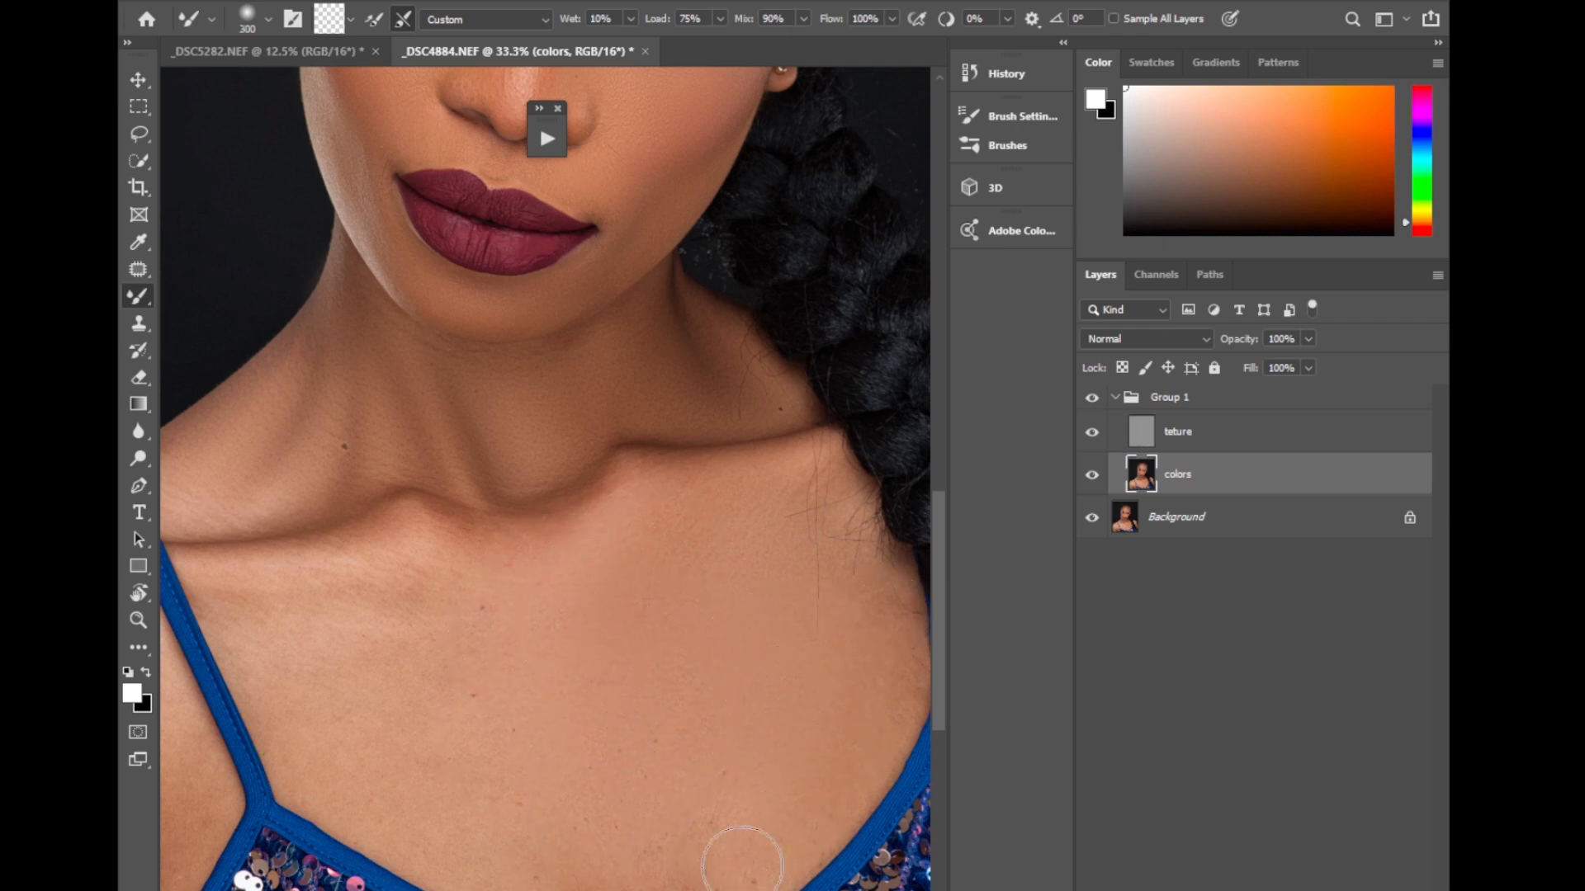
{"action": "mouse_move", "coordinate": [742, 865]}
{"action": "left_mouse_down"}
{"action": "mouse_move", "coordinate": [706, 822]}
{"action": "mouse_move", "coordinate": [718, 798]}
{"action": "mouse_move", "coordinate": [755, 789]}
{"action": "mouse_move", "coordinate": [855, 579]}
{"action": "mouse_move", "coordinate": [847, 503]}
{"action": "mouse_move", "coordinate": [564, 564]}
{"action": "mouse_move", "coordinate": [556, 548]}
{"action": "mouse_move", "coordinate": [506, 566]}
{"action": "mouse_move", "coordinate": [498, 616]}
{"action": "left_mouse_up"}
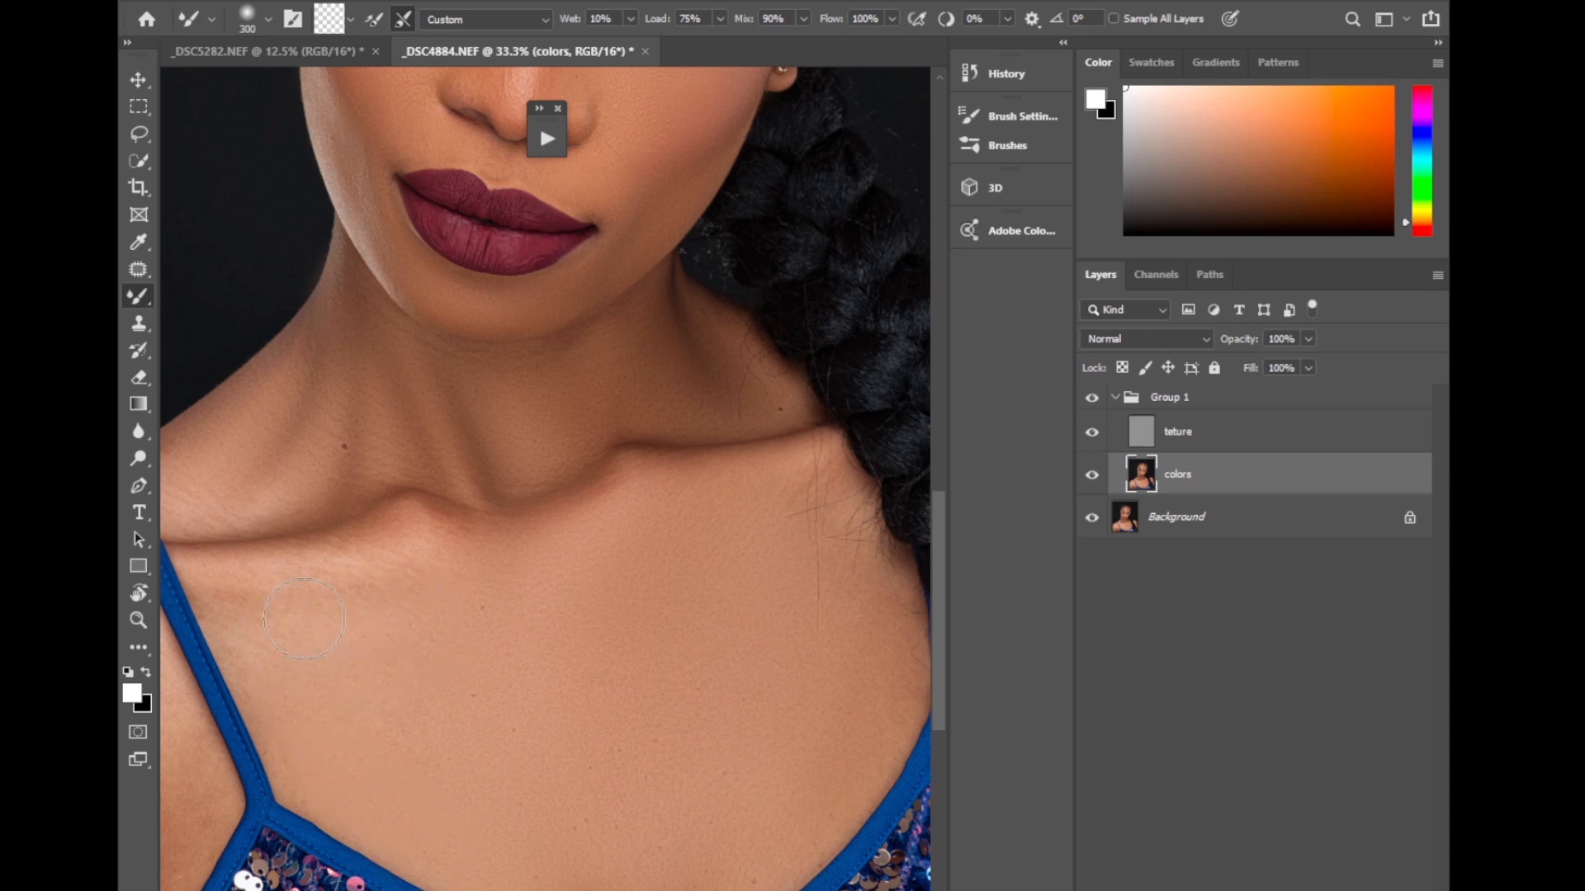
{"action": "left_click_drag", "start_coordinate": [408, 574], "coordinate": [311, 602]}
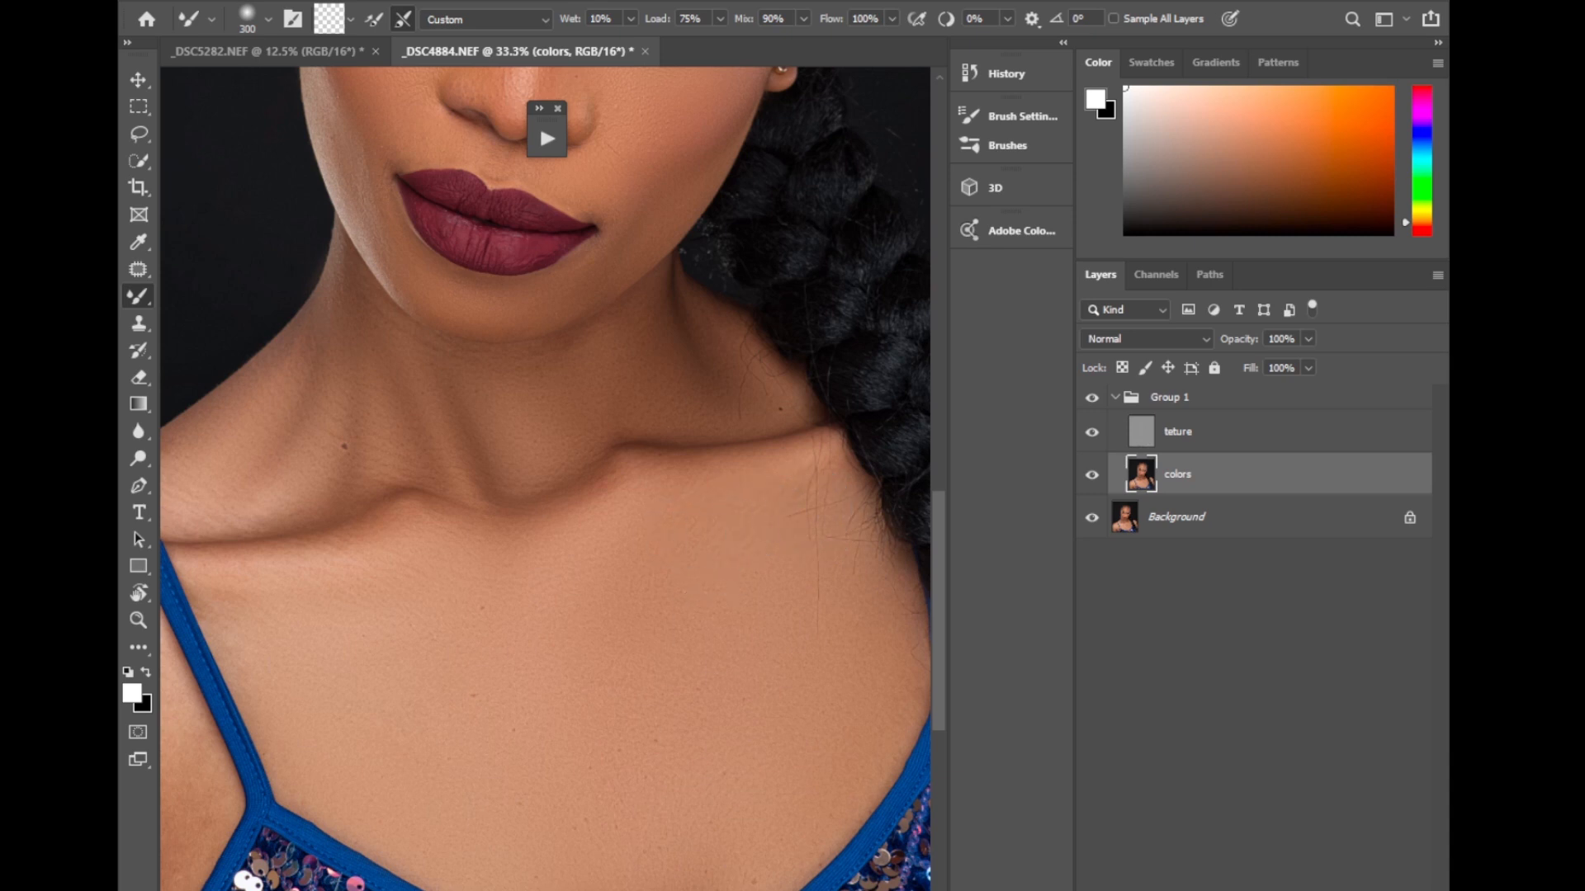
Blend the skin along the collarbone beside the model's right shoulder strap at brush size 175.
{"action": "scroll", "coordinate": [512, 744], "scroll_direction": "left", "scroll_amount": 2}
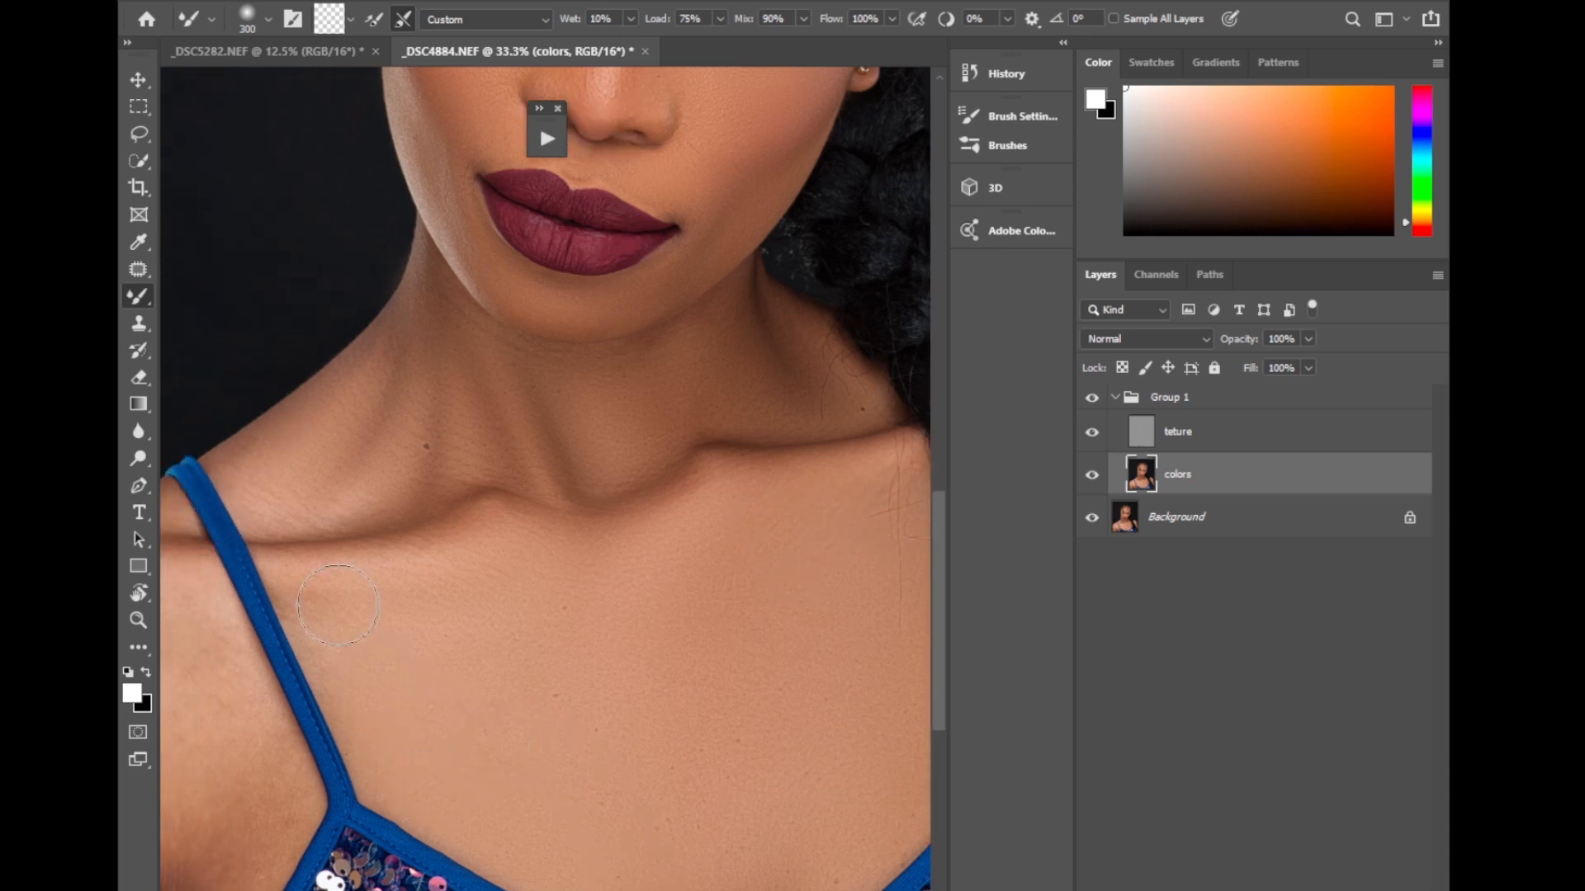
{"action": "key", "text": "bracketleft"}
{"action": "key", "text": "bracketleft"}
{"action": "key", "text": "bracketleft"}
{"action": "scroll", "coordinate": [544, 478], "scroll_direction": "left", "scroll_amount": 3}
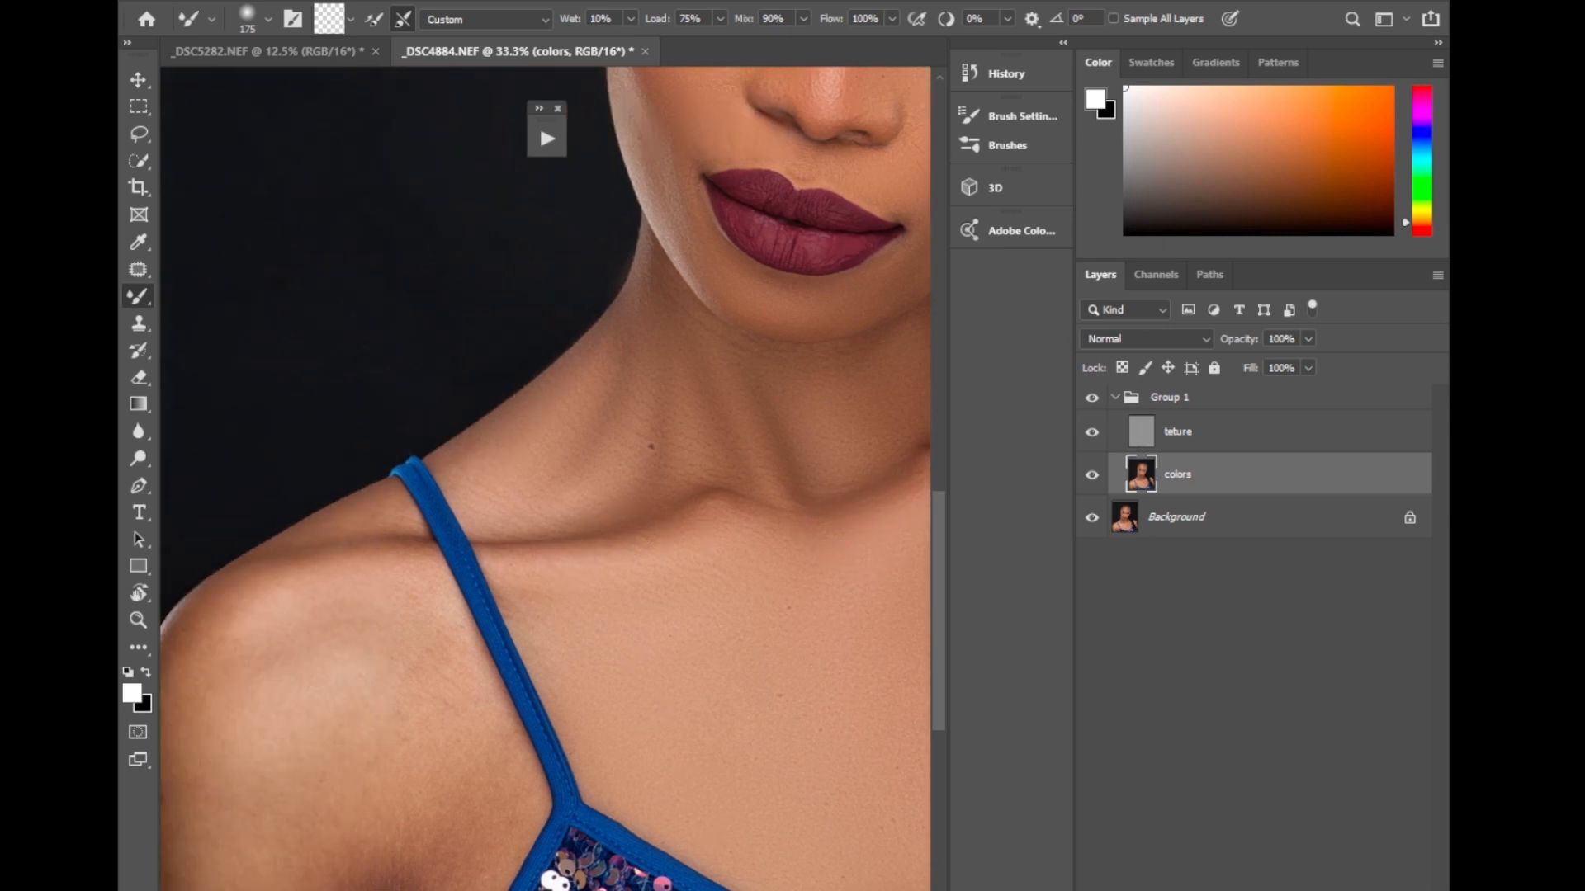
Blend the model's right shoulder outside the blue strap with the Mixer Brush, enlarging it to size 400.
{"action": "key", "text": "bracketright"}
{"action": "key", "text": "bracketright"}
{"action": "key", "text": "bracketright"}
{"action": "key", "text": "bracketright"}
{"action": "key", "text": "bracketleft"}
{"action": "key", "text": "bracketleft"}
{"action": "mouse_move", "coordinate": [278, 643]}
{"action": "left_mouse_down"}
{"action": "mouse_move", "coordinate": [220, 705]}
{"action": "mouse_move", "coordinate": [367, 633]}
{"action": "mouse_move", "coordinate": [270, 747]}
{"action": "mouse_move", "coordinate": [334, 752]}
{"action": "mouse_move", "coordinate": [290, 776]}
{"action": "mouse_move", "coordinate": [320, 798]}
{"action": "mouse_move", "coordinate": [286, 837]}
{"action": "mouse_move", "coordinate": [256, 786]}
{"action": "mouse_move", "coordinate": [281, 879]}
{"action": "mouse_move", "coordinate": [301, 809]}
{"action": "mouse_move", "coordinate": [348, 813]}
{"action": "left_mouse_up"}
{"action": "key", "text": "bracketright"}
{"action": "mouse_move", "coordinate": [354, 890]}
{"action": "left_mouse_down"}
{"action": "mouse_move", "coordinate": [318, 890]}
{"action": "mouse_move", "coordinate": [353, 890]}
{"action": "left_mouse_up"}
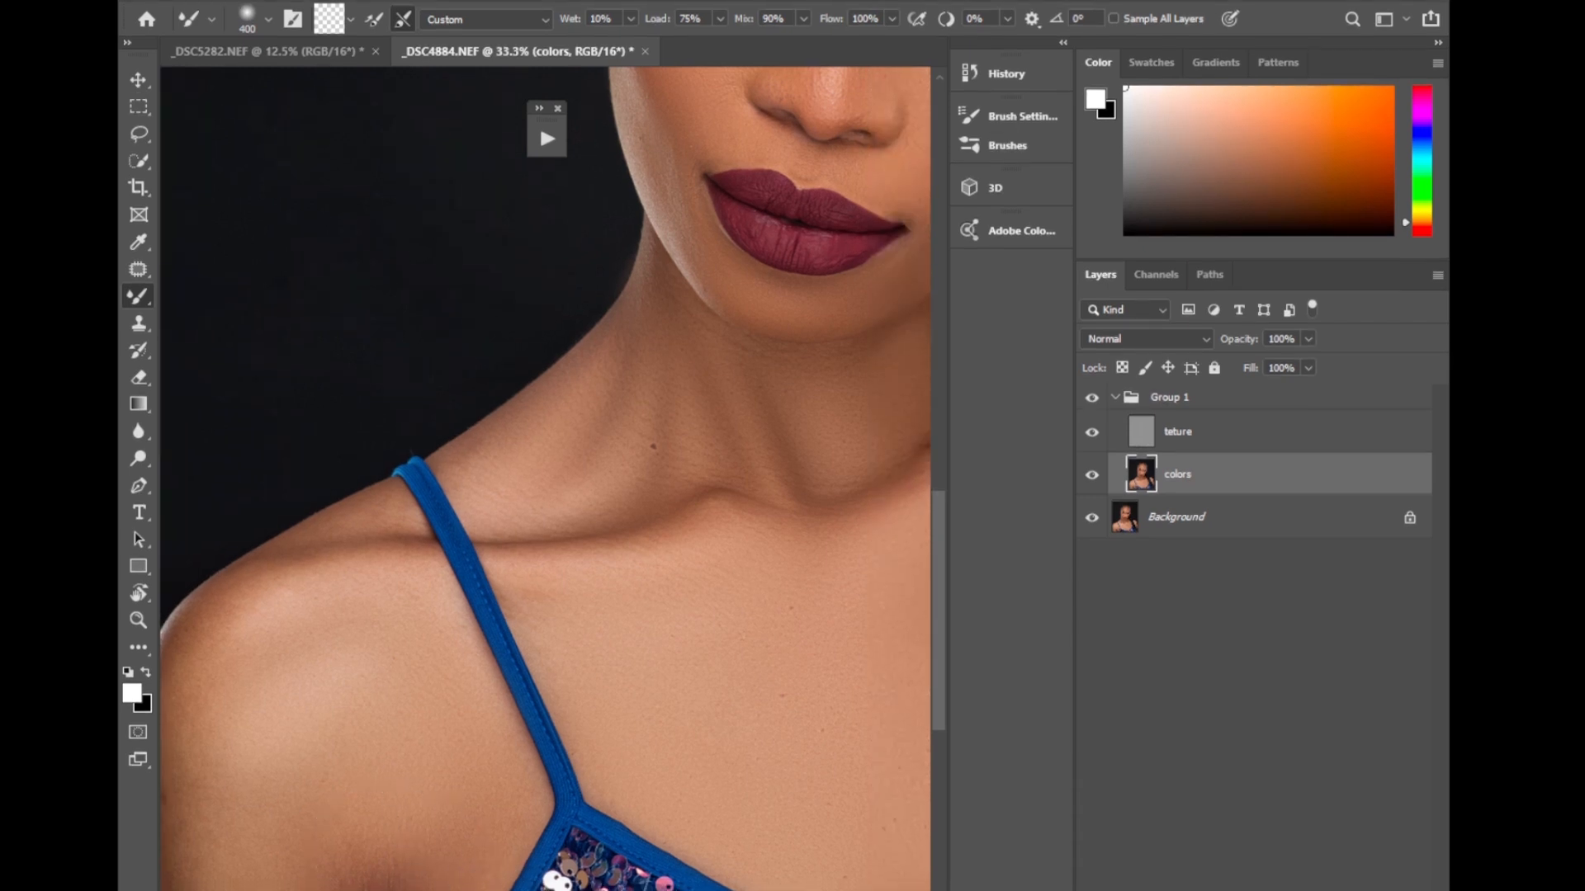
Blend the model's right upper arm and the skin around the underarm at brush size 250.
{"action": "left_click_drag", "start_coordinate": [558, 890], "coordinate": [491, 890]}
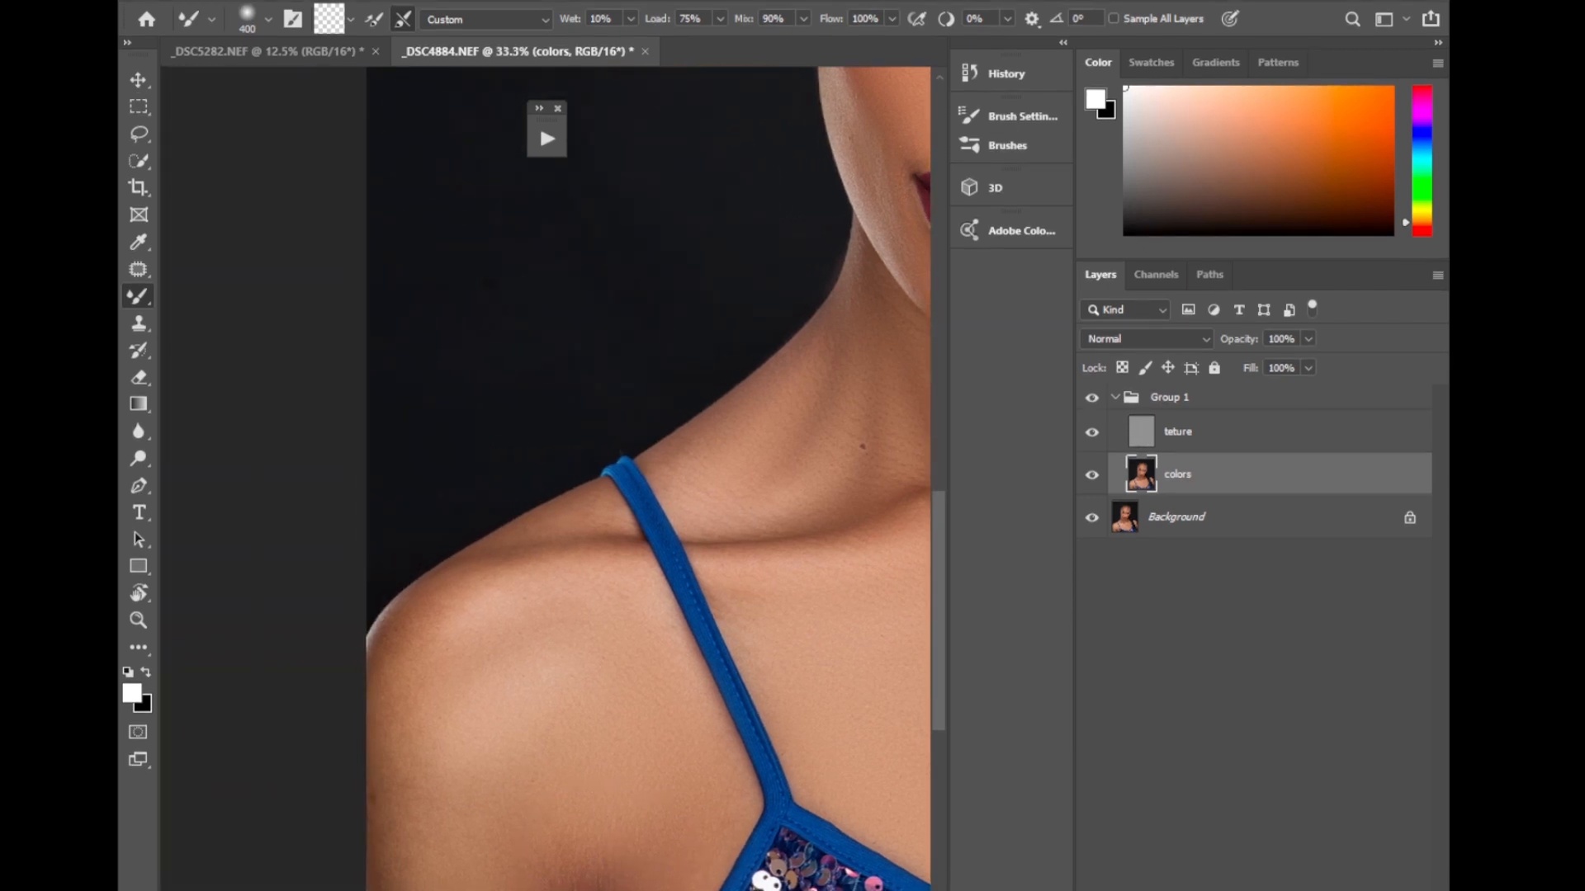
{"action": "key", "text": "bracketleft"}
{"action": "key", "text": "bracketleft"}
{"action": "left_click_drag", "start_coordinate": [940, 655], "coordinate": [941, 700]}
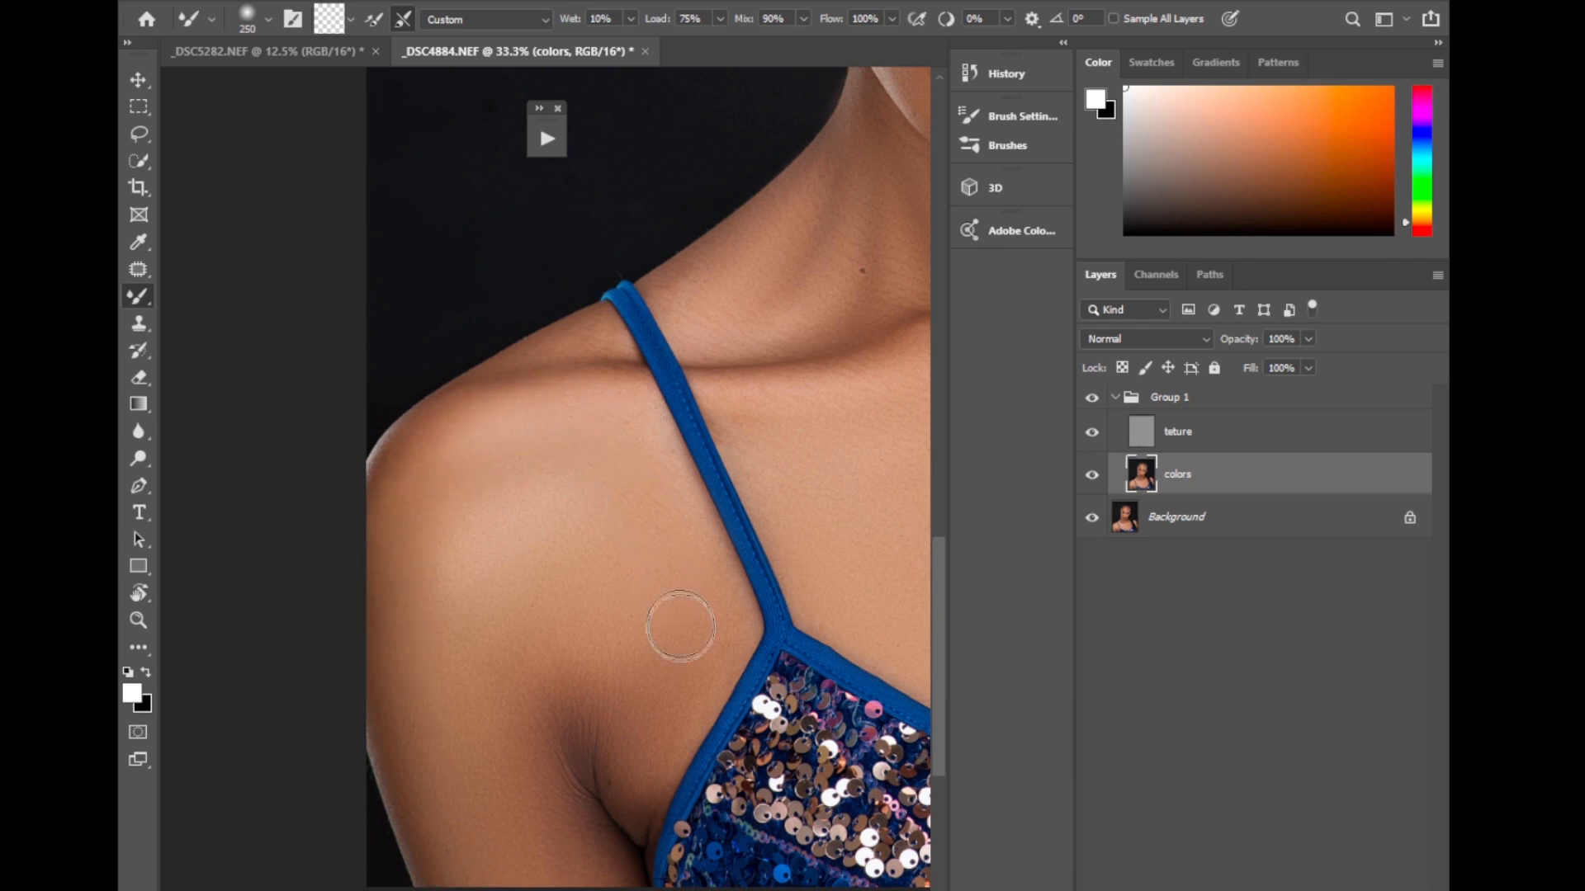
Collapse Group 1 and toggle its visibility to compare the whole portrait before and after the chest and shoulder blending.
{"action": "key", "text": "ctrl+minus"}
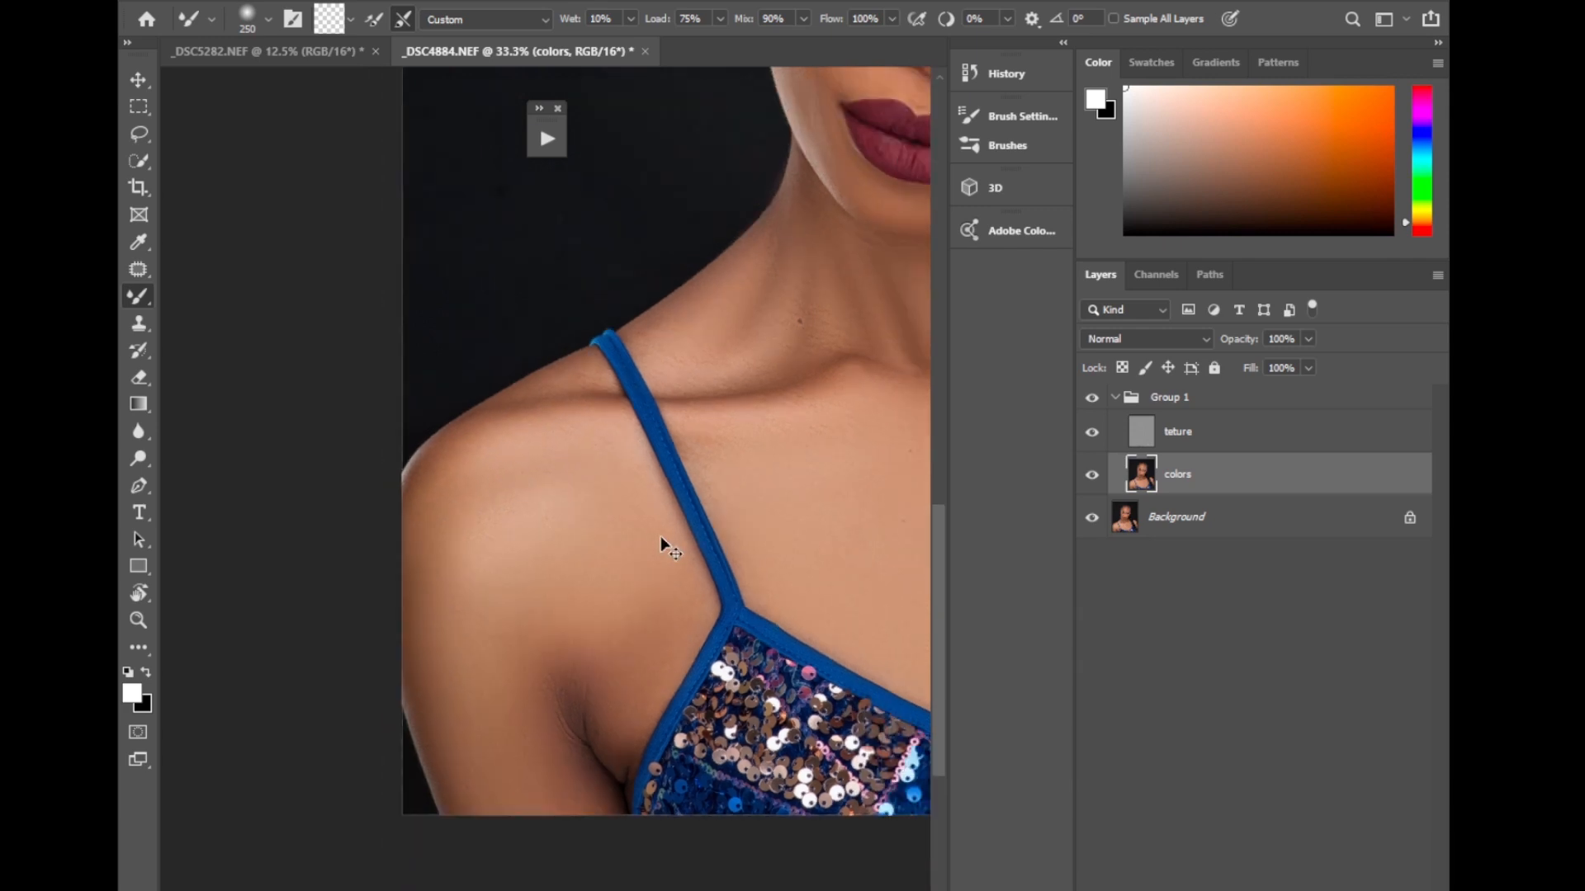
{"action": "key", "text": "ctrl+minus"}
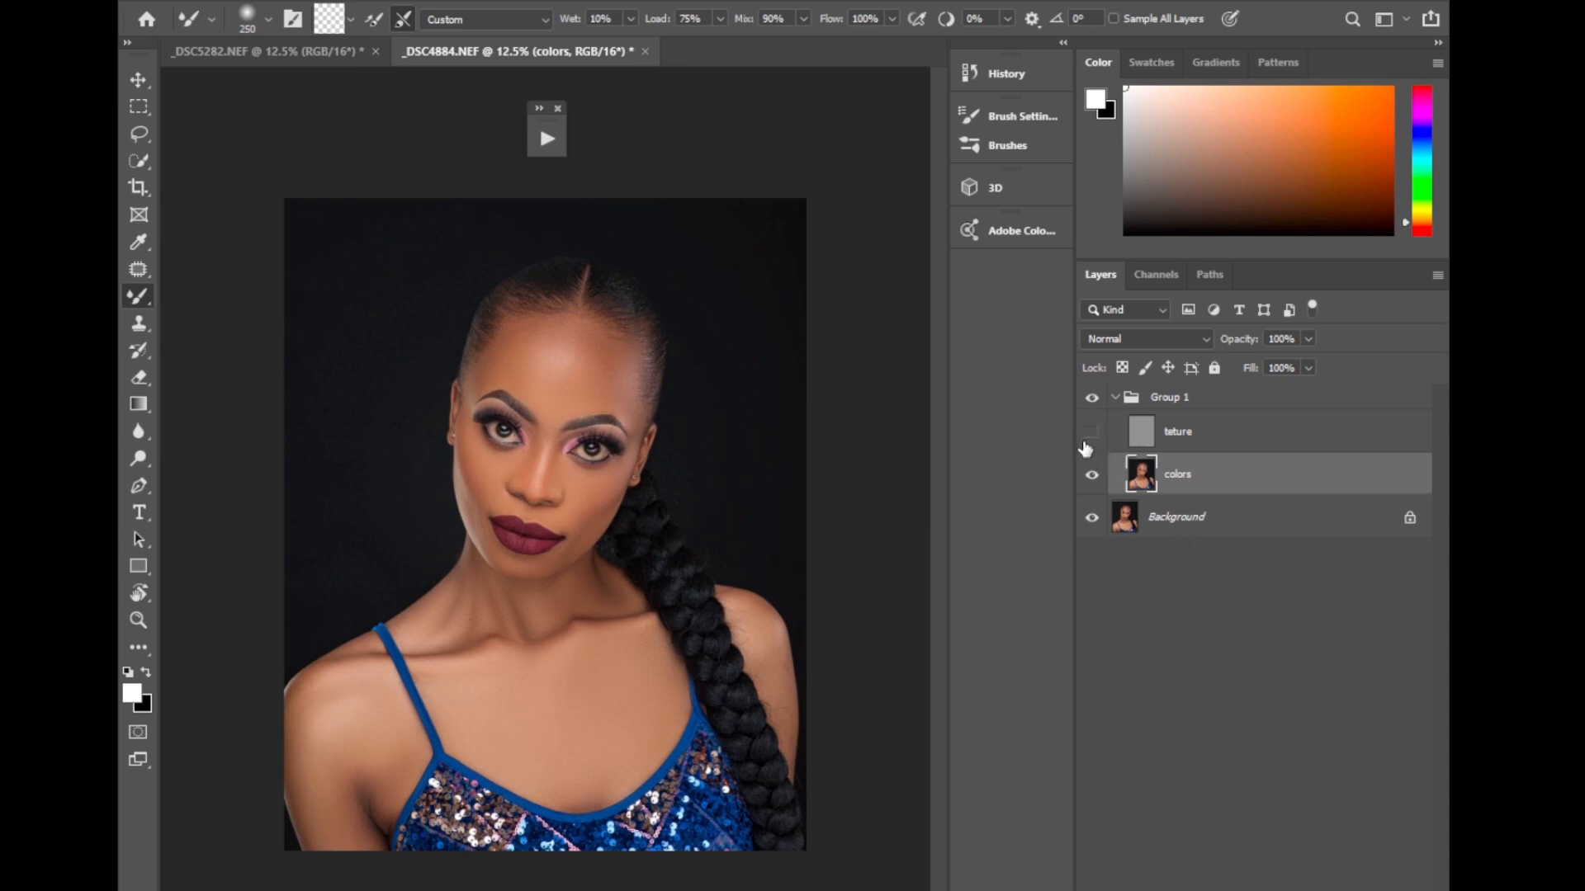
{"action": "left_click", "coordinate": [1124, 398]}
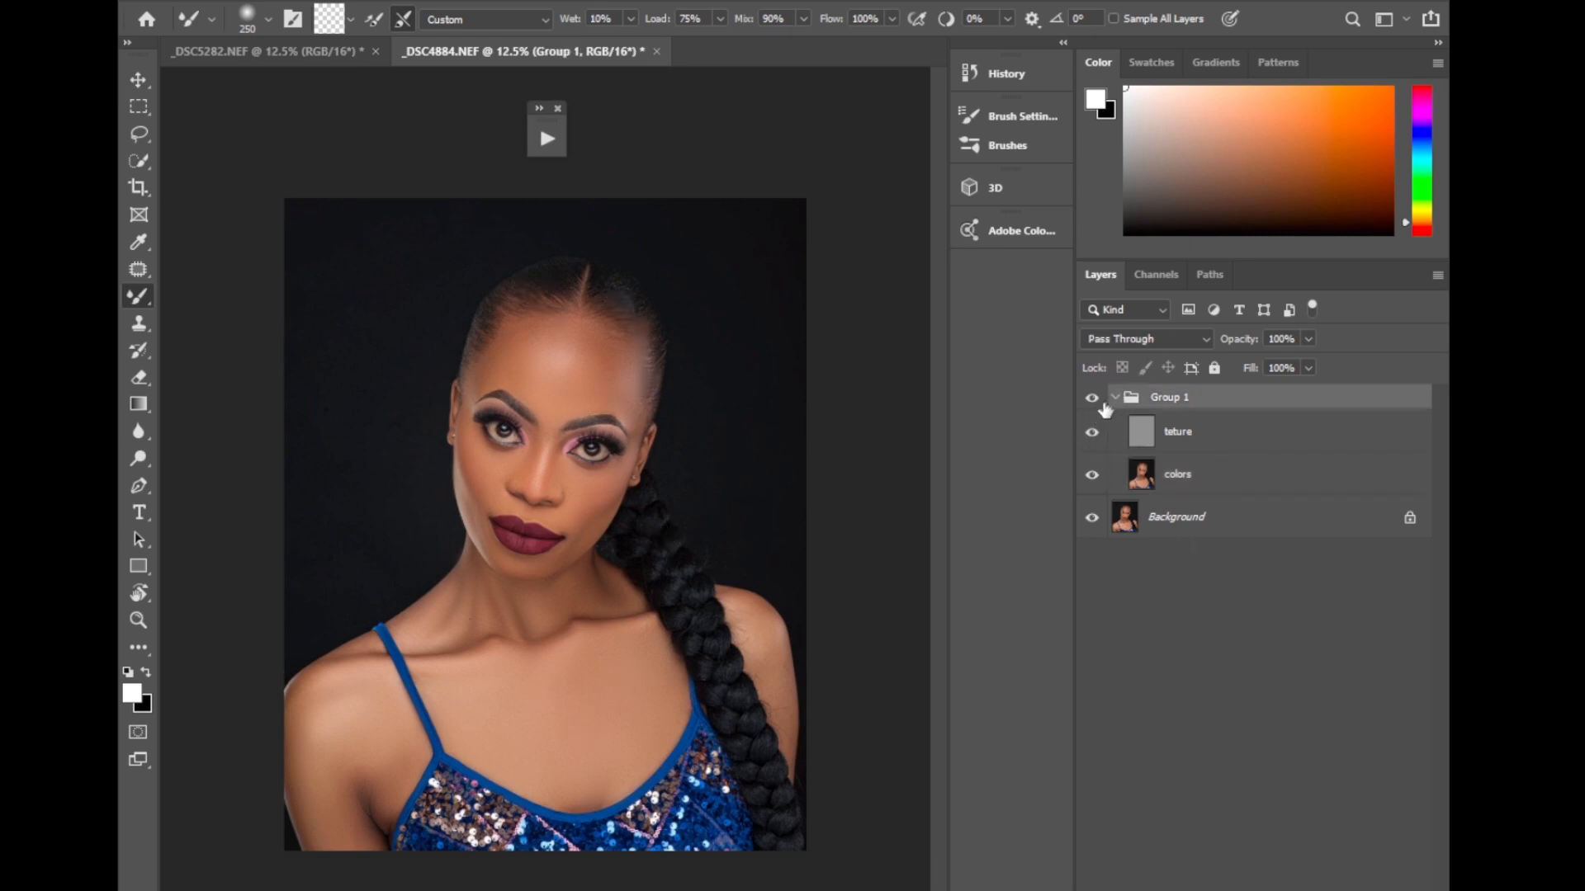
{"action": "left_click", "coordinate": [1114, 398]}
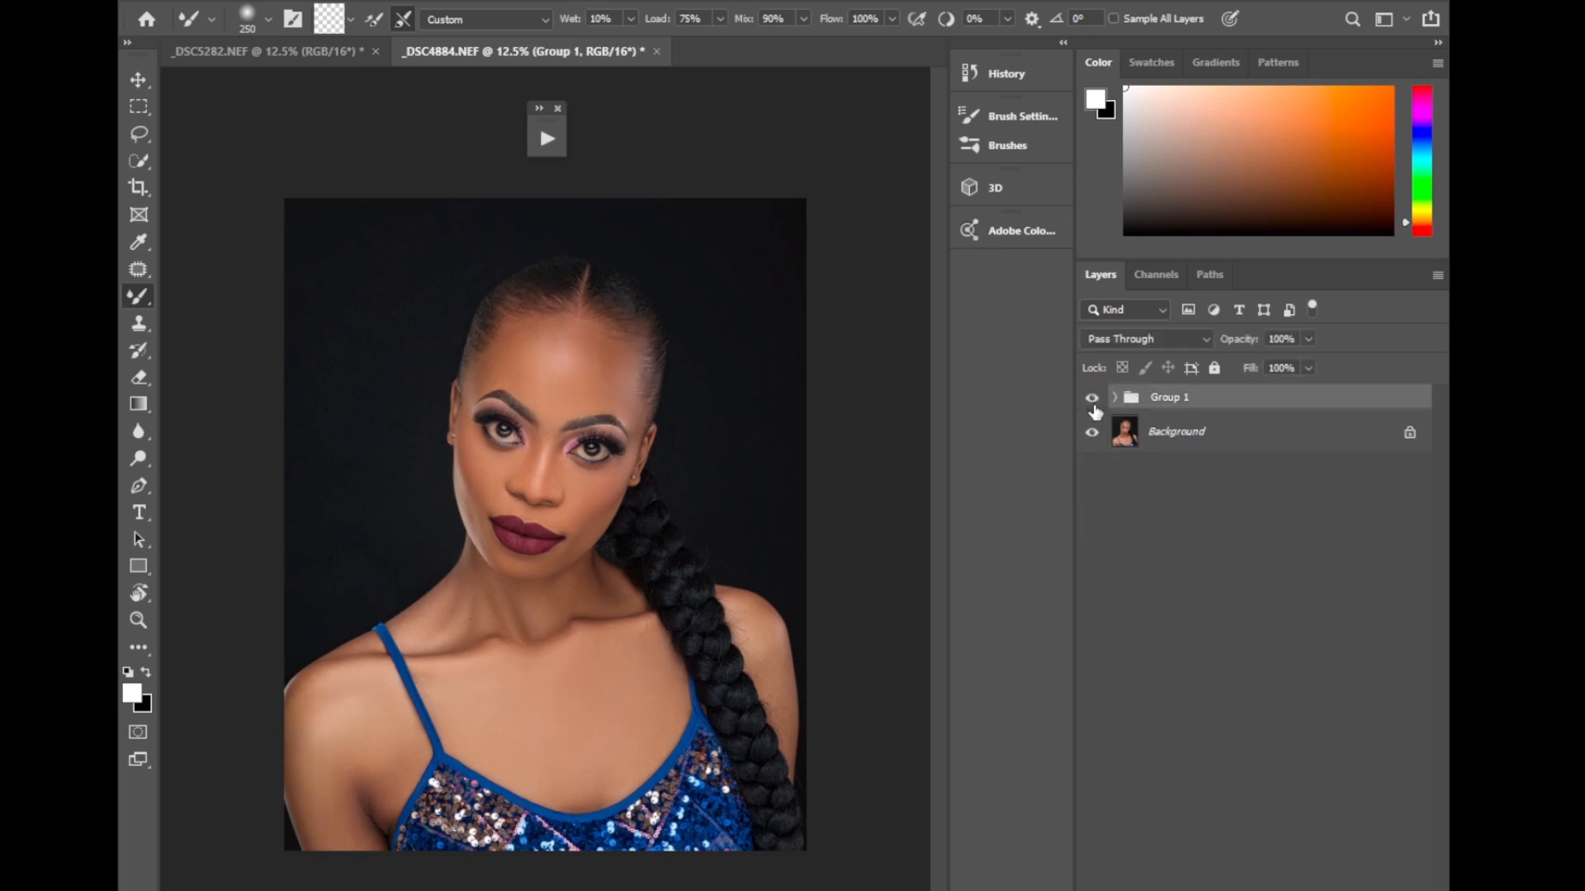
{"action": "left_click", "coordinate": [1092, 400]}
{"action": "left_click", "coordinate": [1092, 399]}
{"action": "left_click", "coordinate": [1093, 400]}
{"action": "left_click", "coordinate": [1092, 398]}
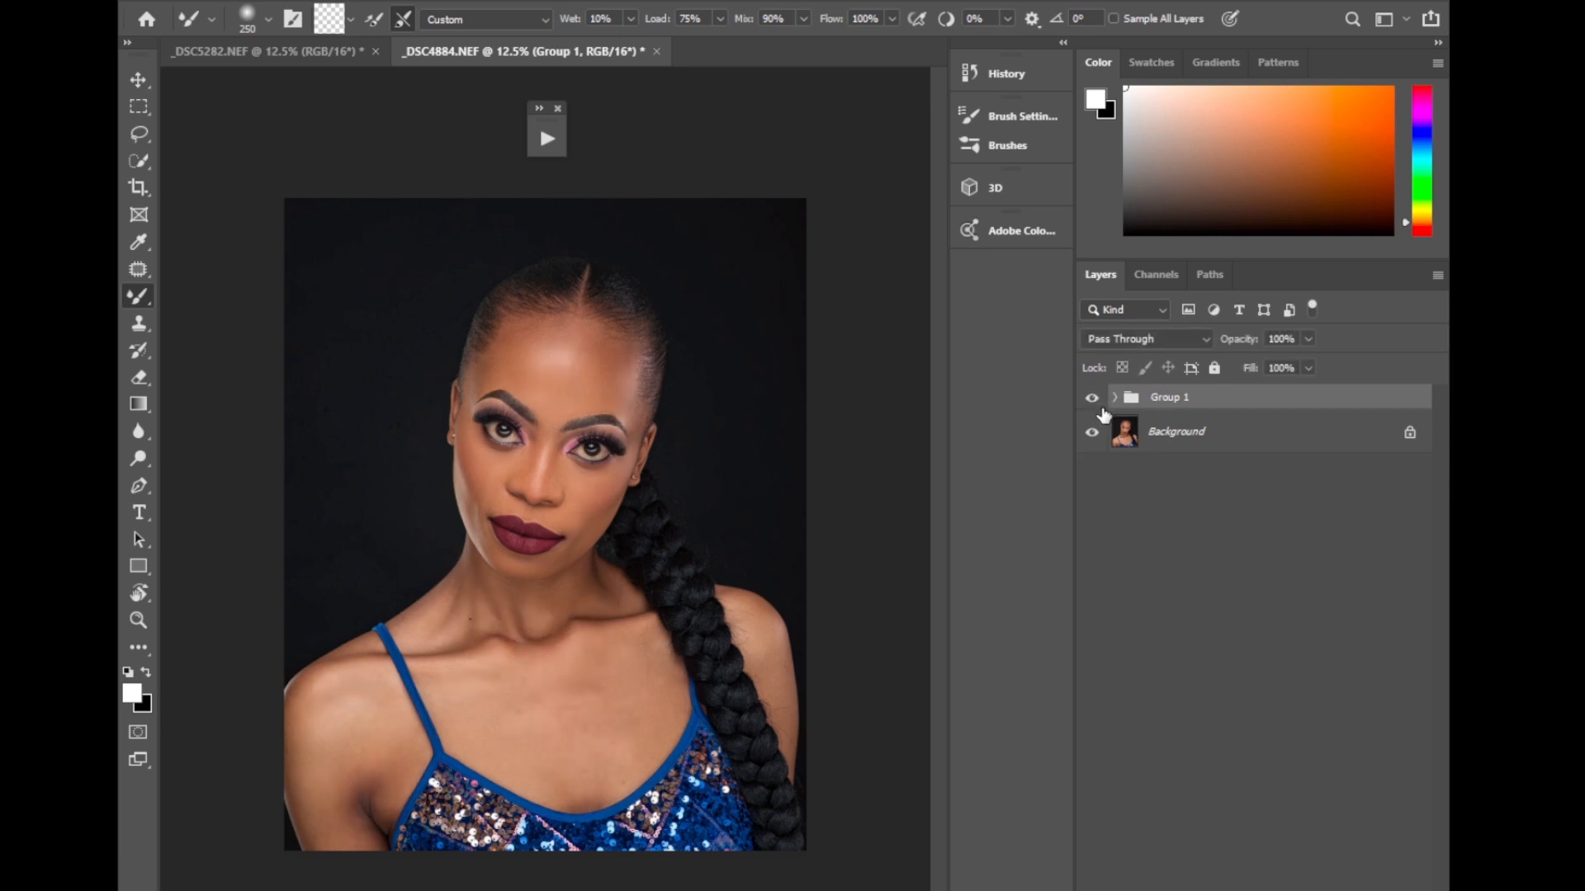
Select the colors layer in Group 1 again and blend the side of the neck with the Mixer Brush at size 250.
{"action": "key", "text": "ctrl+plus"}
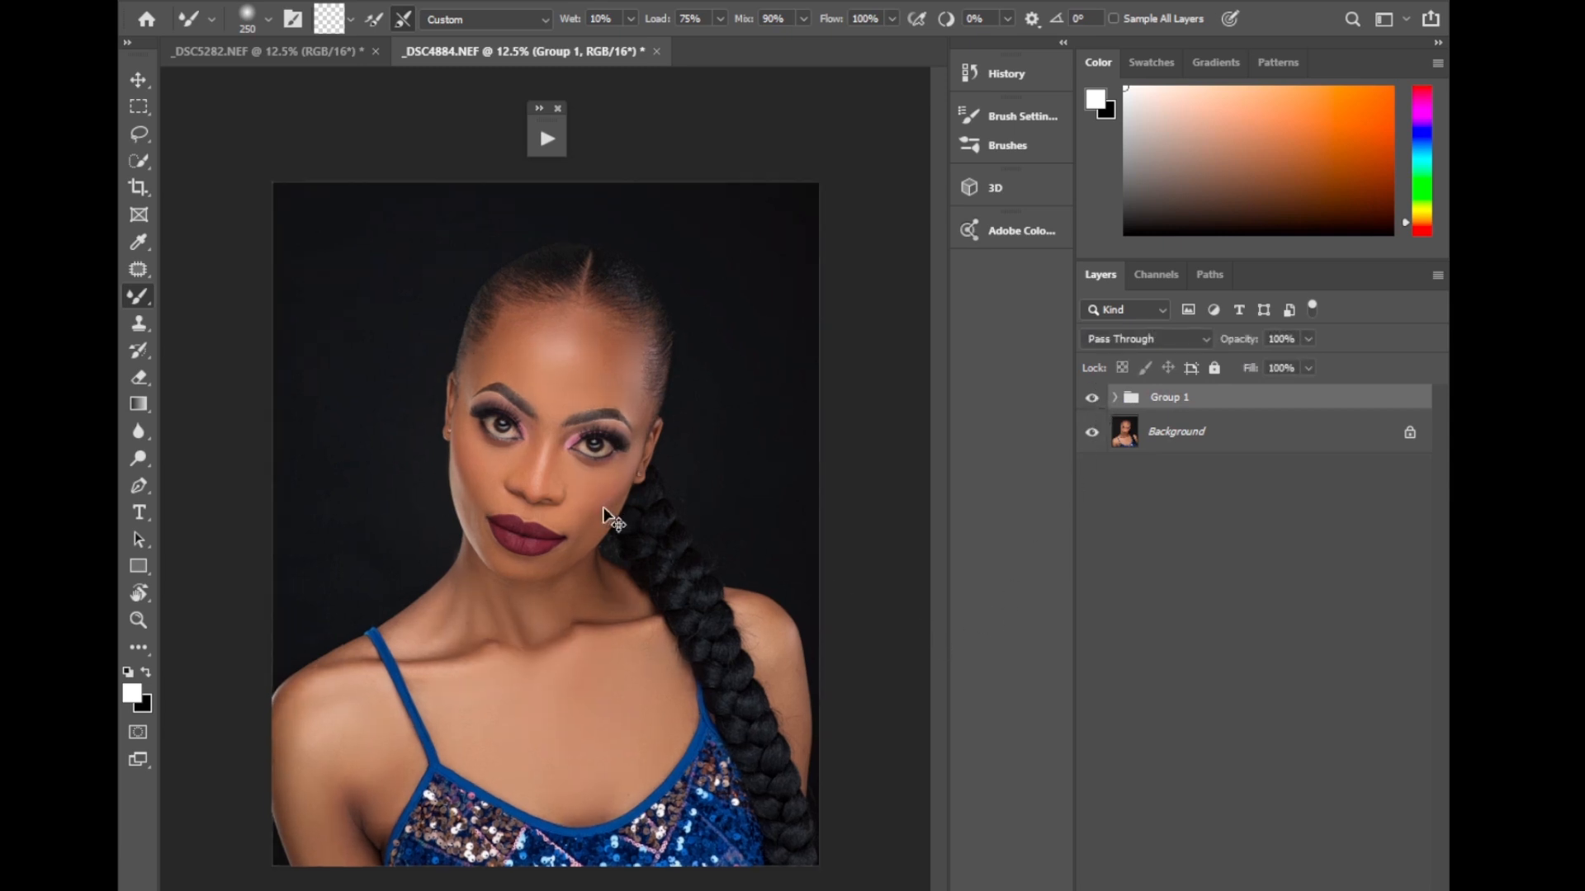
{"action": "right_click", "coordinate": [140, 296]}
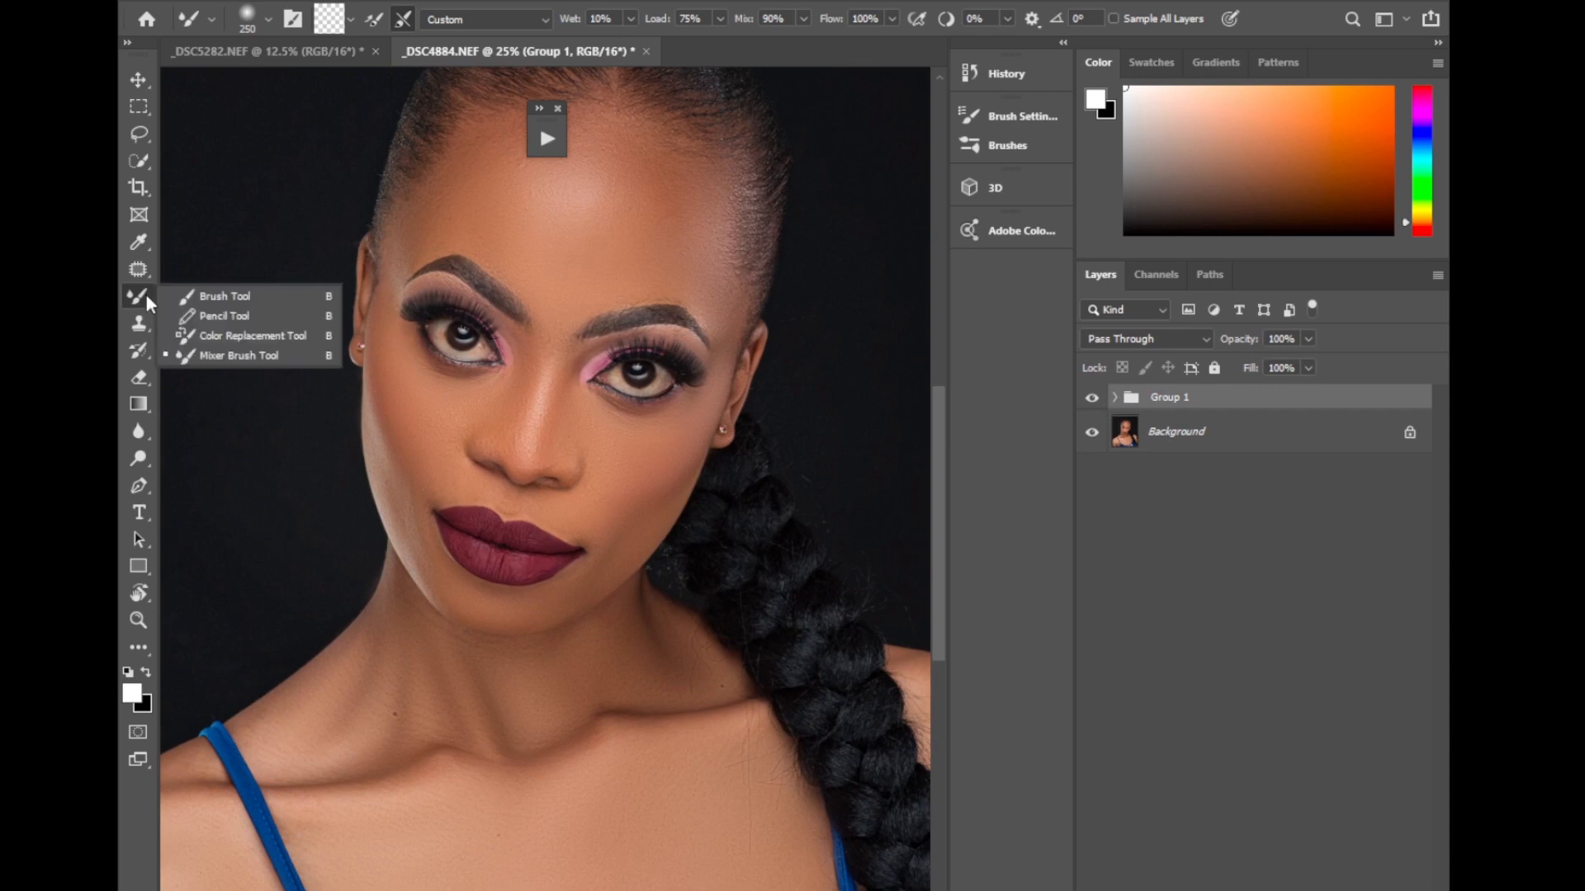
{"action": "left_click", "coordinate": [240, 356]}
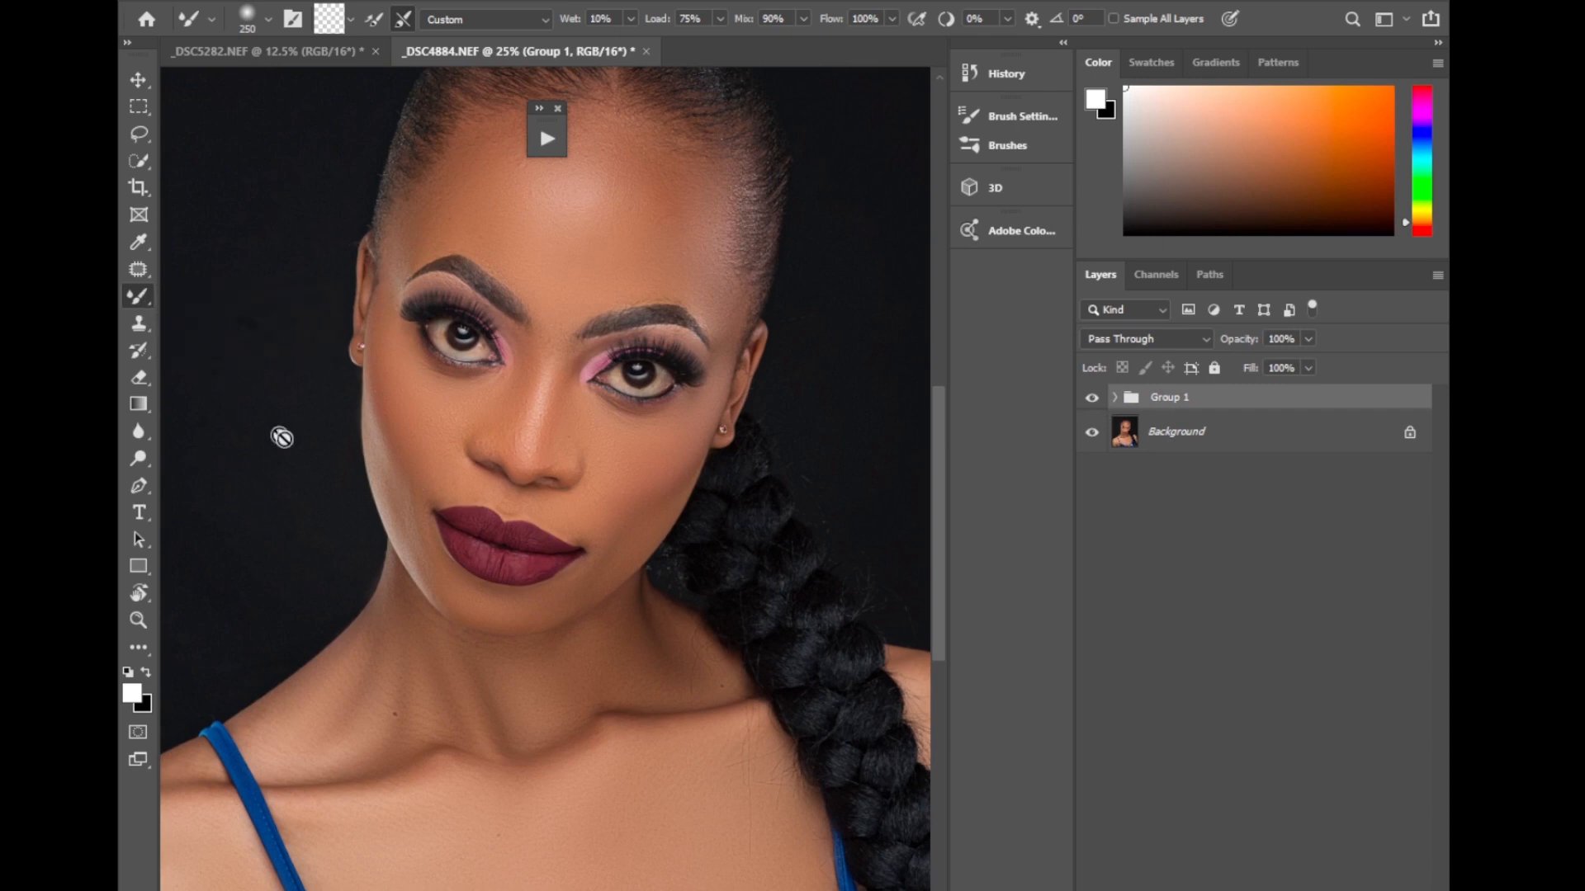
{"action": "left_click", "coordinate": [1118, 398]}
{"action": "left_click", "coordinate": [1181, 519]}
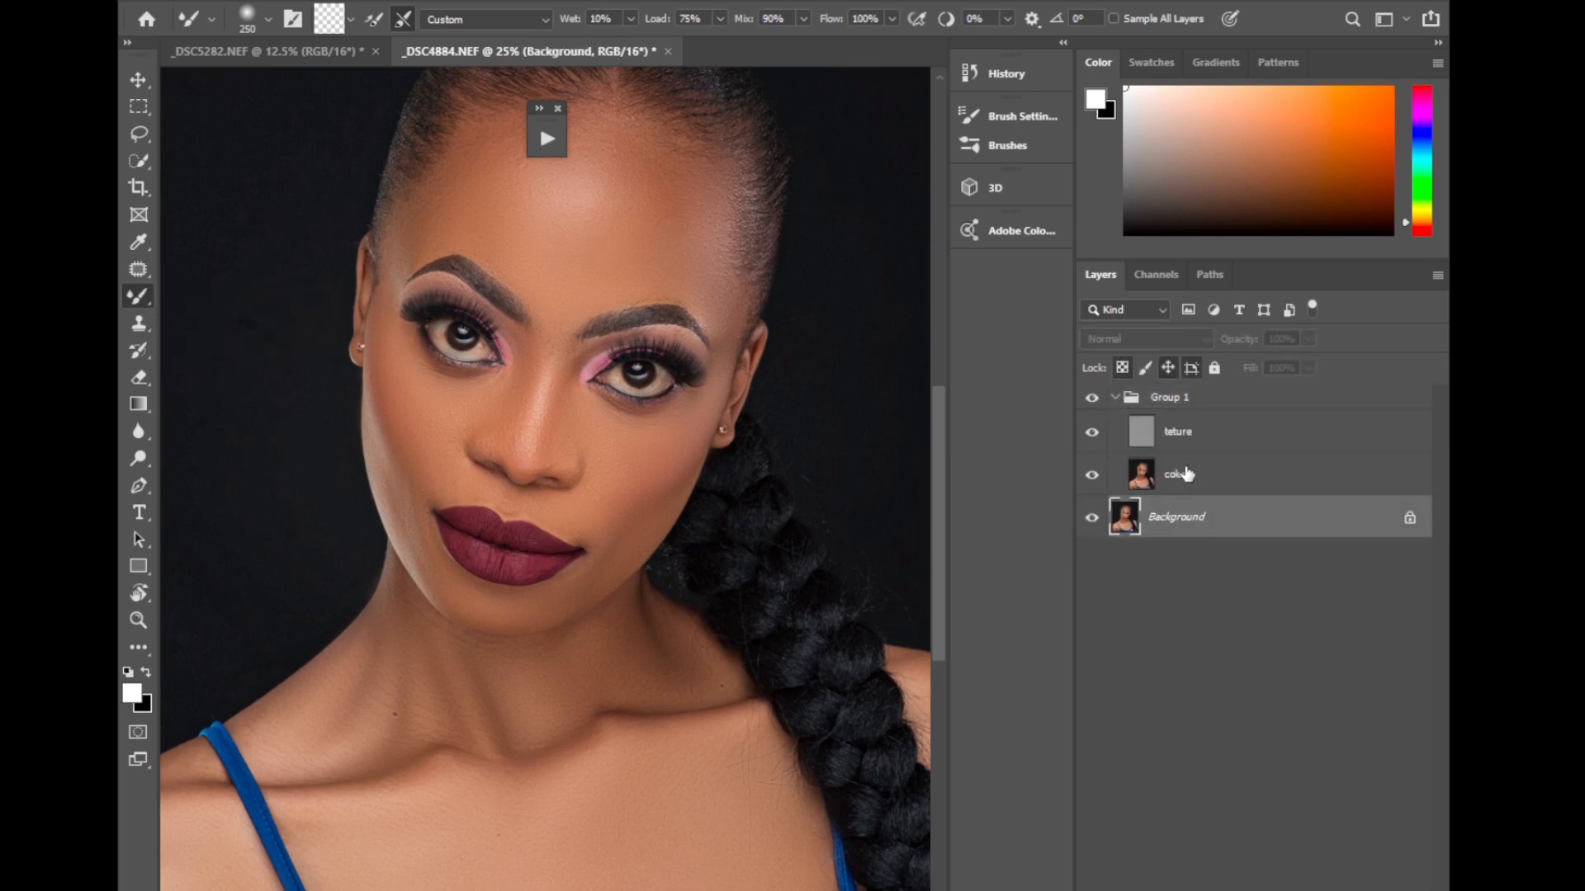
{"action": "left_click", "coordinate": [1156, 472]}
{"action": "mouse_move", "coordinate": [350, 711]}
{"action": "left_mouse_down"}
{"action": "mouse_move", "coordinate": [379, 710]}
{"action": "mouse_move", "coordinate": [329, 722]}
{"action": "mouse_move", "coordinate": [377, 728]}
{"action": "left_mouse_up"}
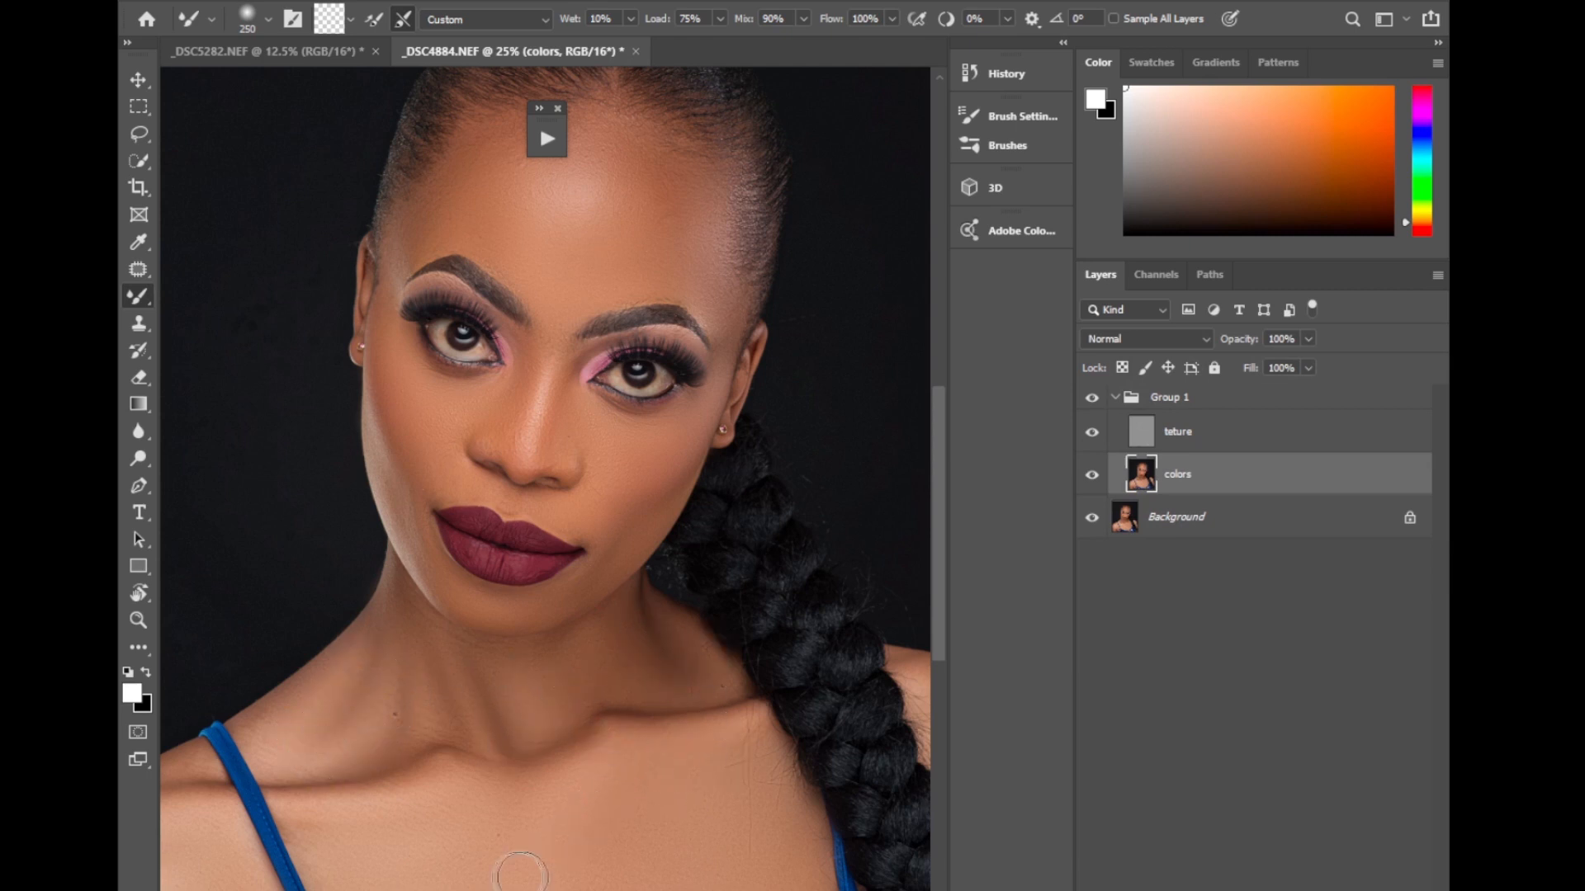
Blend the model's left shoulder and upper arm beside the braid on the colors layer at brush size 250.
{"action": "left_click_drag", "start_coordinate": [871, 854], "coordinate": [680, 874]}
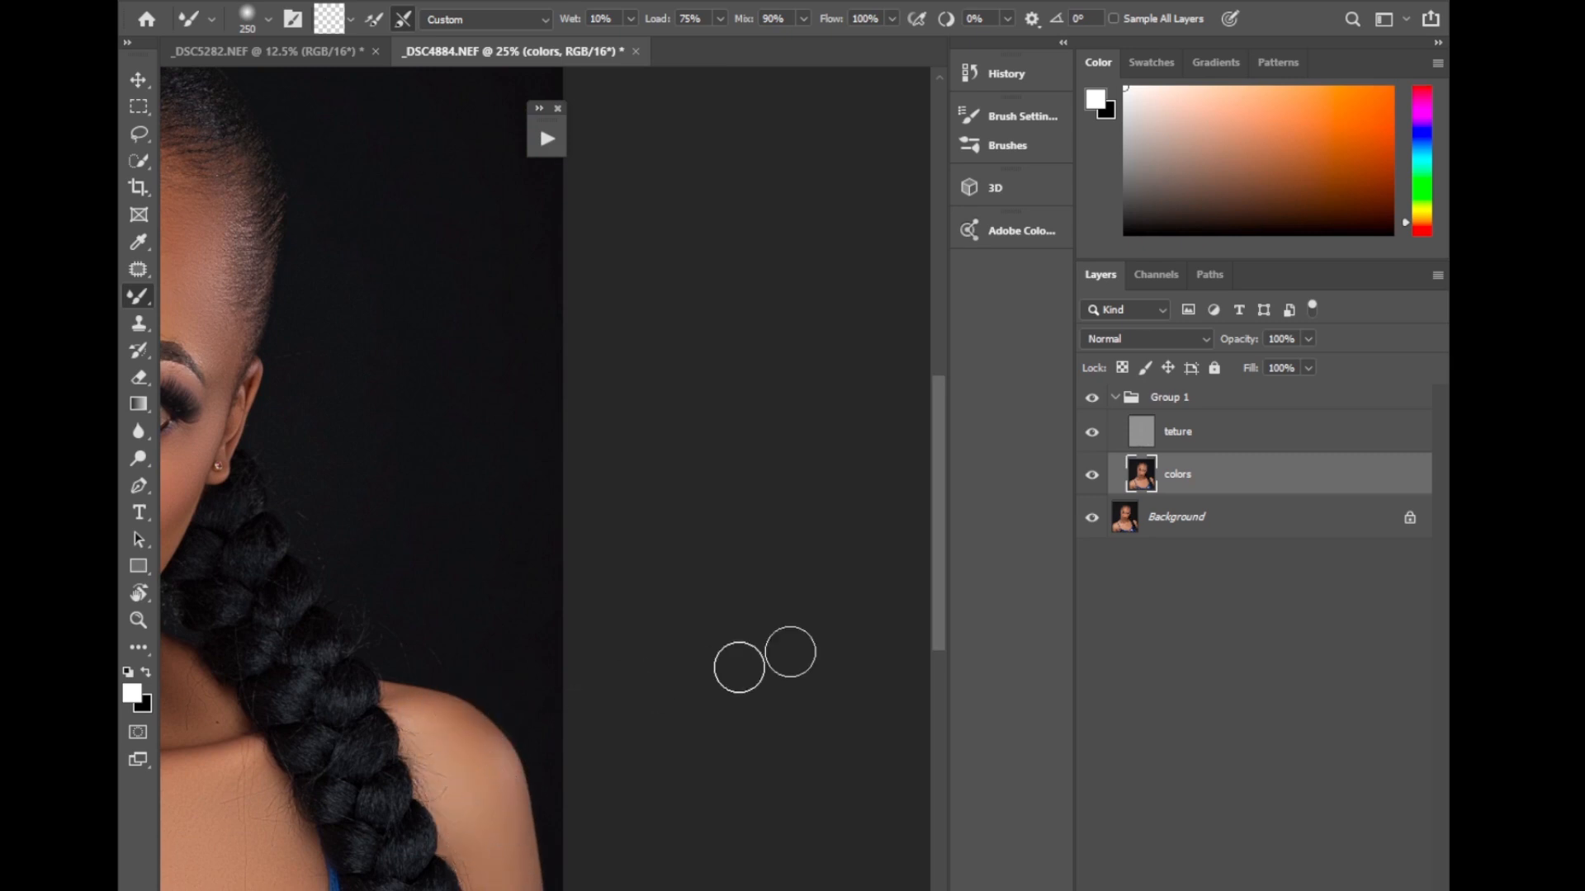
{"action": "left_click_drag", "start_coordinate": [944, 636], "coordinate": [709, 685]}
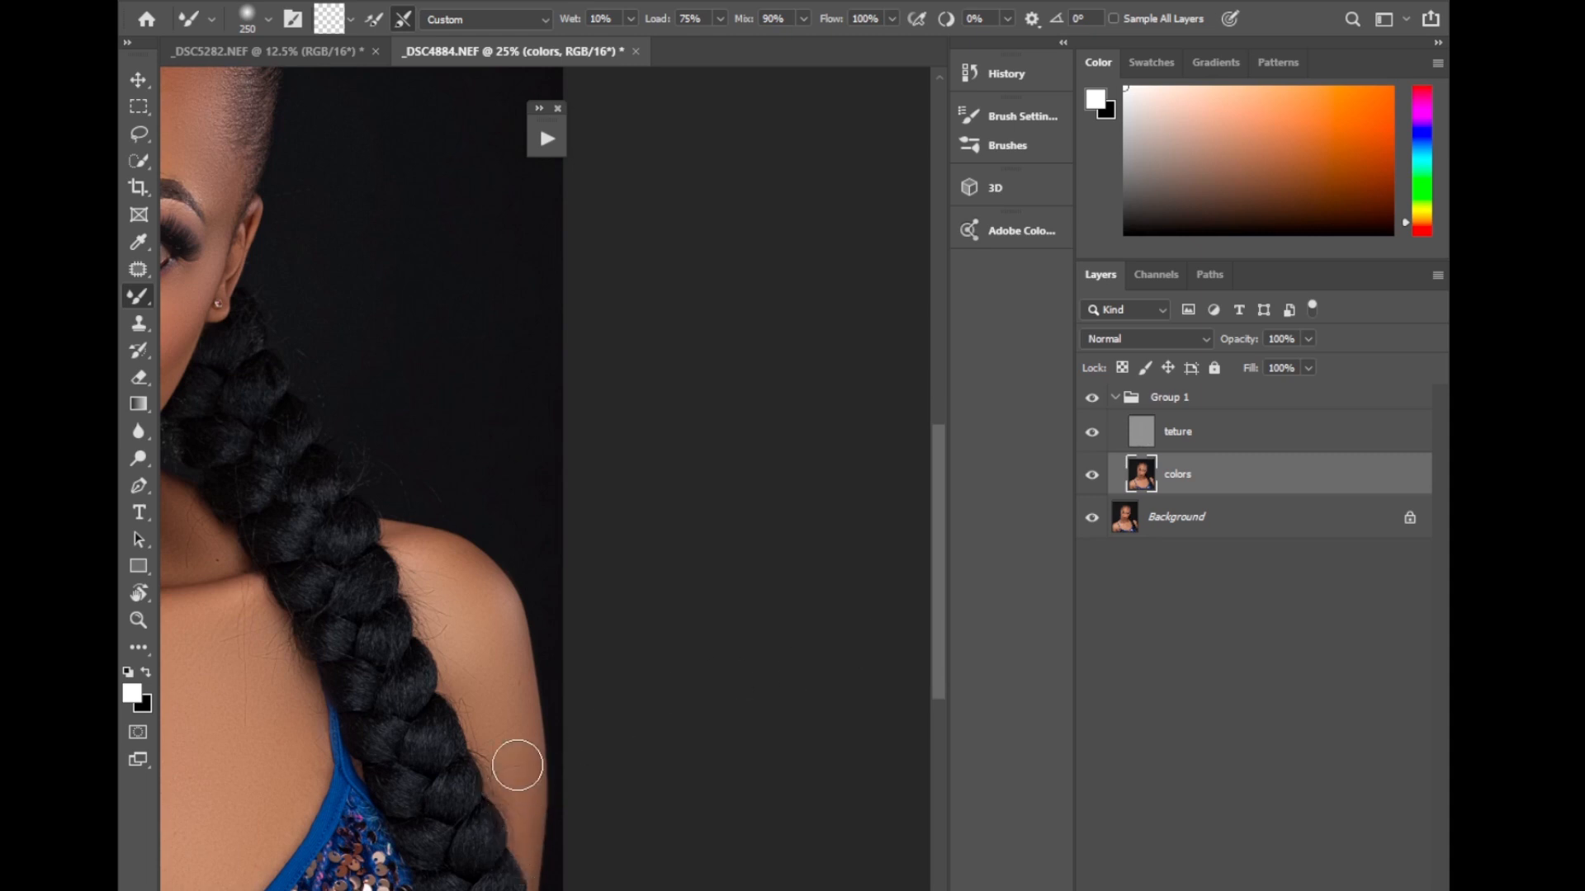
{"action": "left_click_drag", "start_coordinate": [702, 890], "coordinate": [432, 890]}
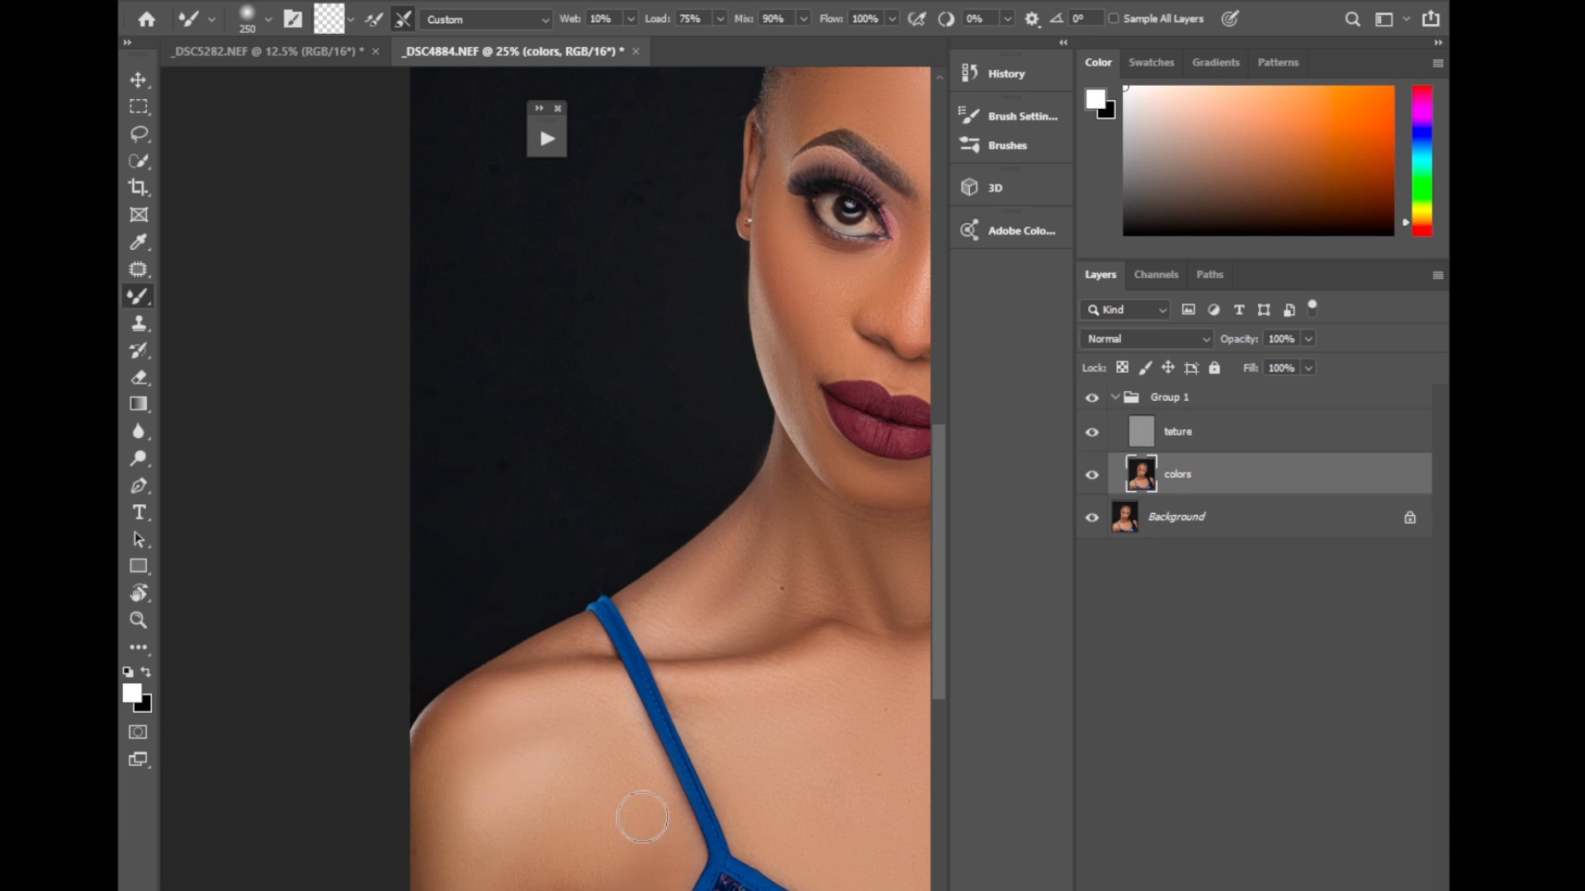
Collapse Group 1 and toggle its visibility to review the finished retouch across the whole portrait.
{"action": "key", "text": "ctrl+minus"}
{"action": "key", "text": "ctrl+minus"}
{"action": "key", "text": "ctrl+minus"}
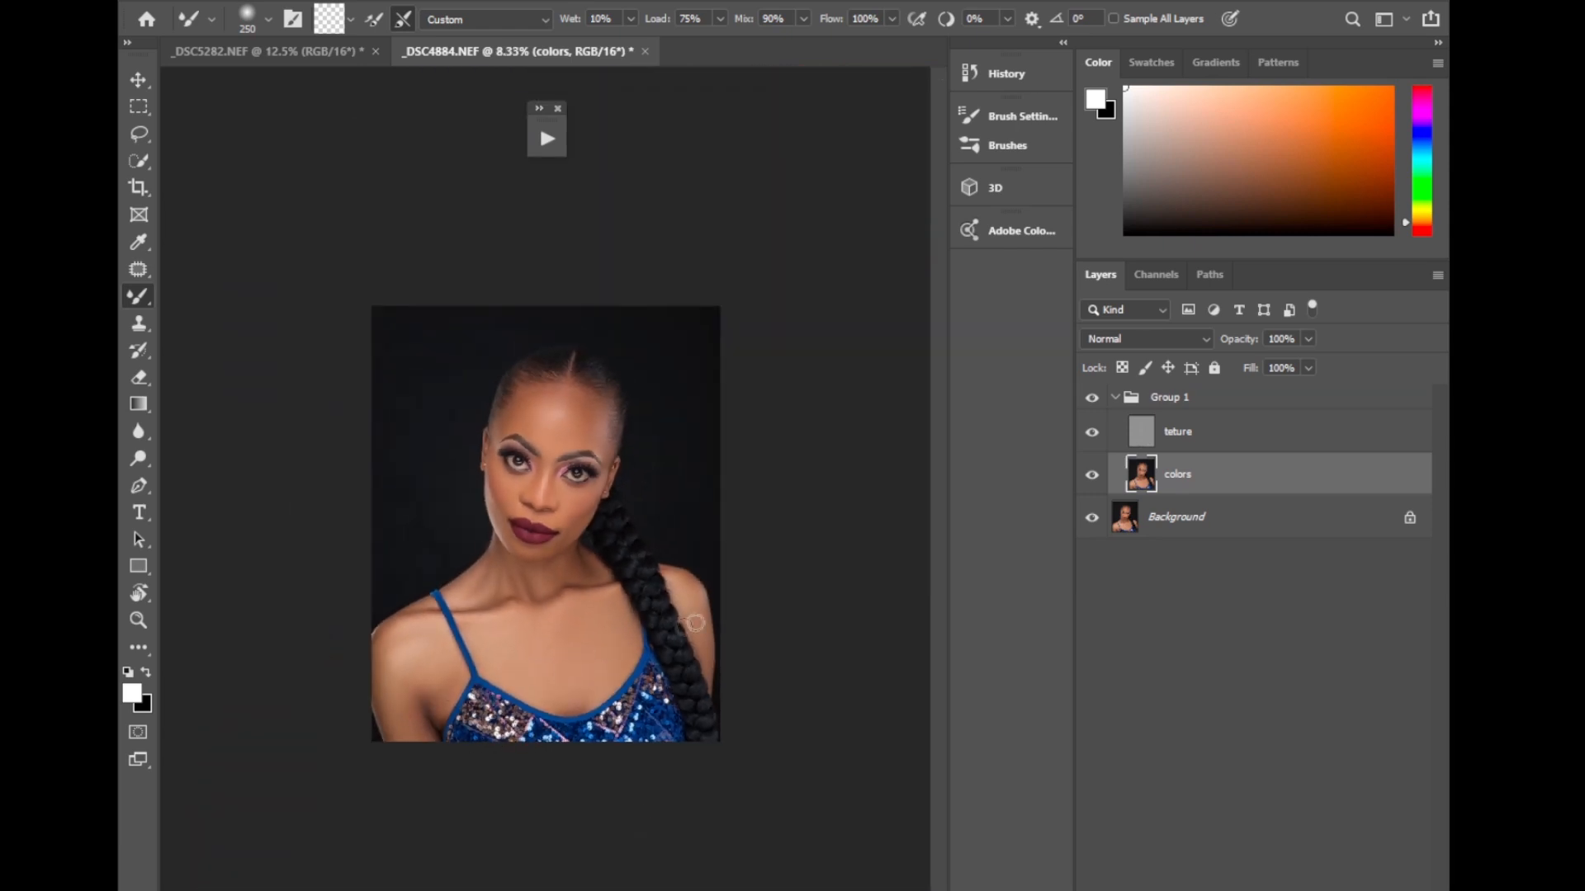
{"action": "left_click", "coordinate": [1117, 398]}
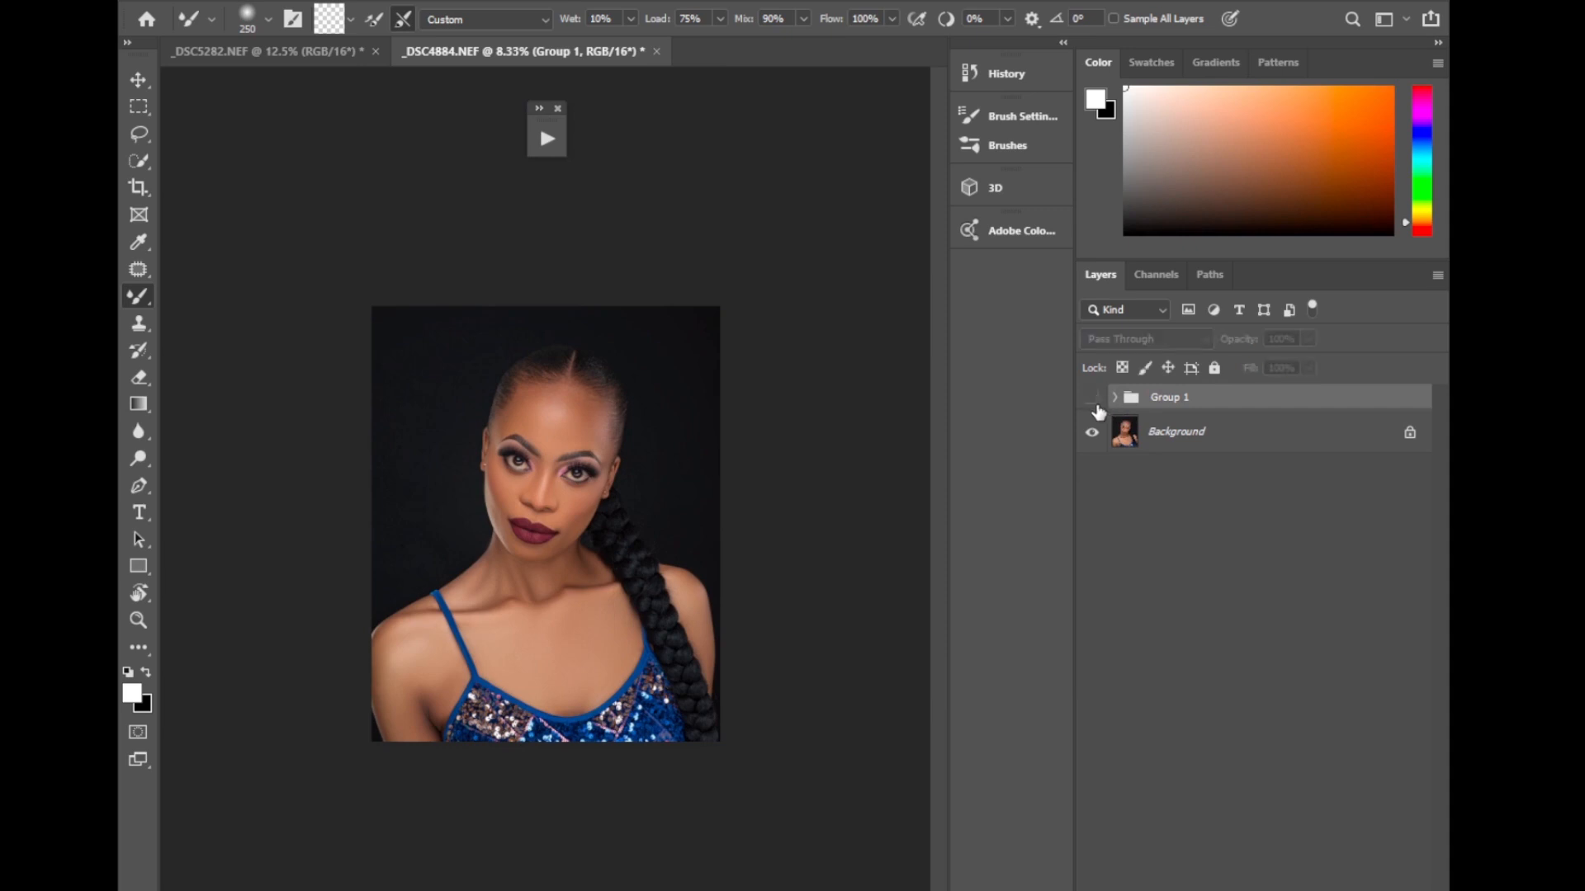
Crop the portrait at the 4:5 (8:10) ratio to a tighter frame around the head, shoulders and upper chest.
{"action": "left_click", "coordinate": [139, 187]}
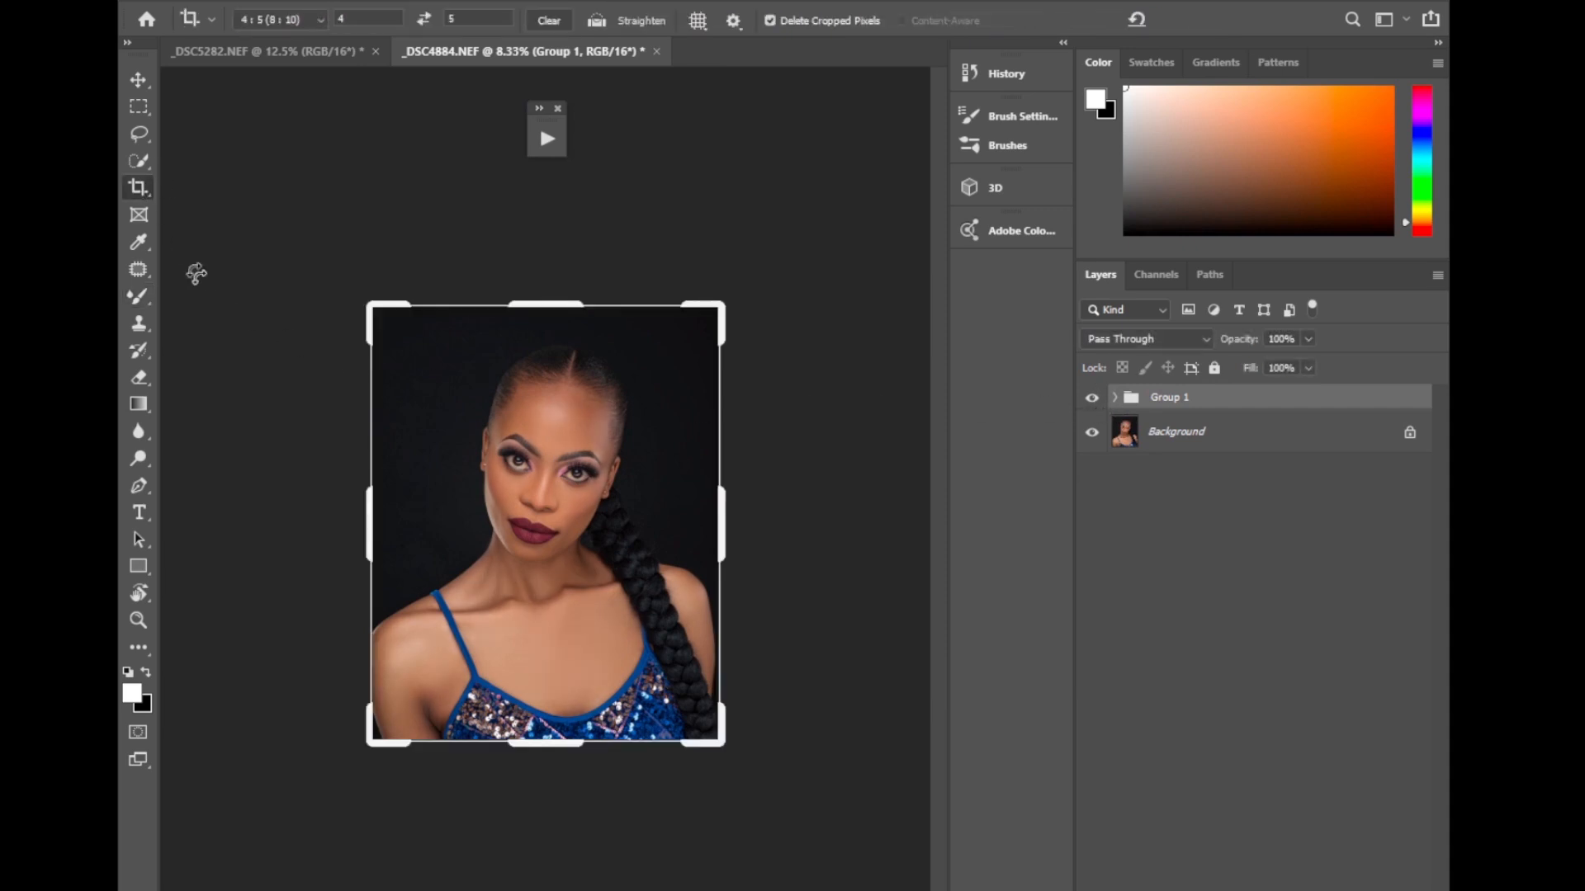
{"action": "left_click_drag", "start_coordinate": [550, 750], "coordinate": [551, 728]}
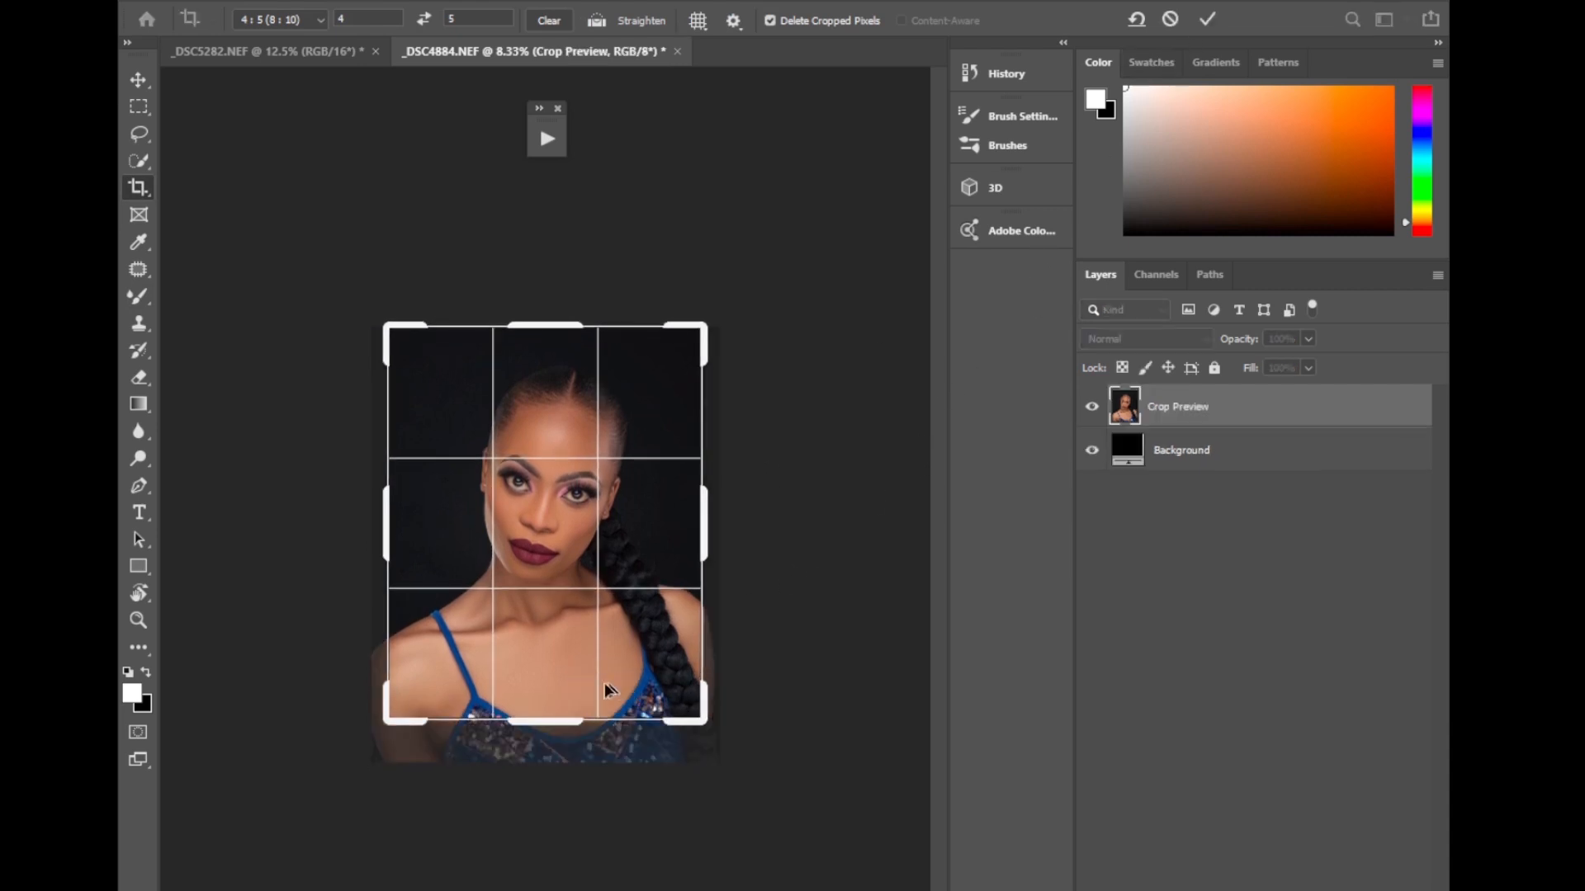
{"action": "left_click_drag", "start_coordinate": [560, 723], "coordinate": [576, 710]}
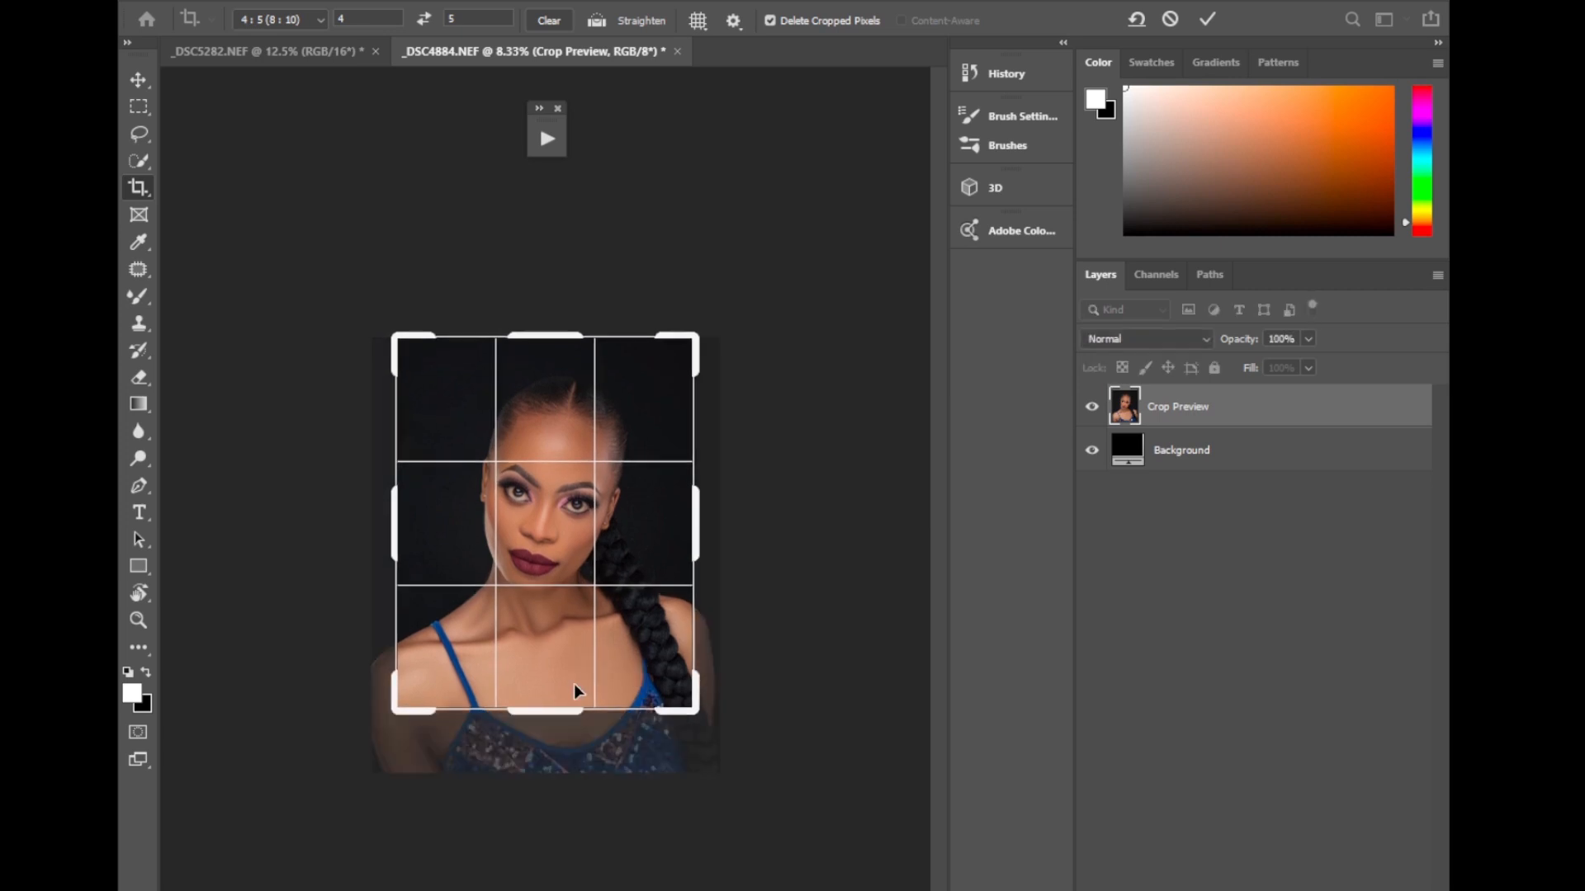
{"action": "left_click", "coordinate": [1207, 19]}
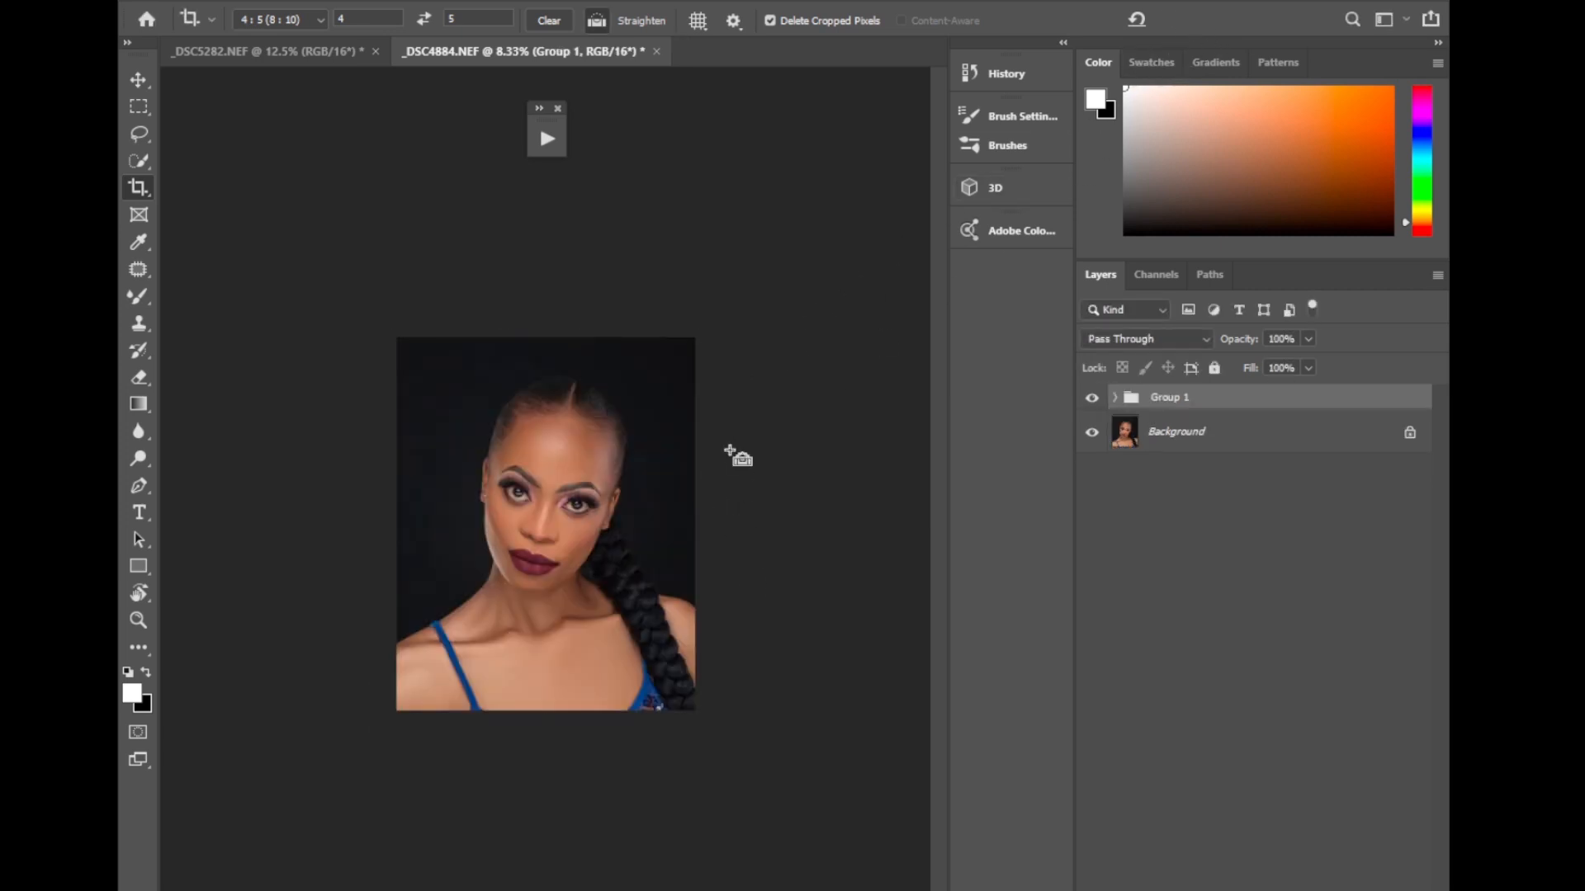
Toggle Group 1's visibility at 50% zoom to compare the lower face and neck before and after retouching.
{"action": "key", "text": "ctrl+plus"}
{"action": "key", "text": "ctrl+plus"}
{"action": "key", "text": "ctrl+plus"}
{"action": "key", "text": "ctrl+plus"}
{"action": "key", "text": "ctrl+plus"}
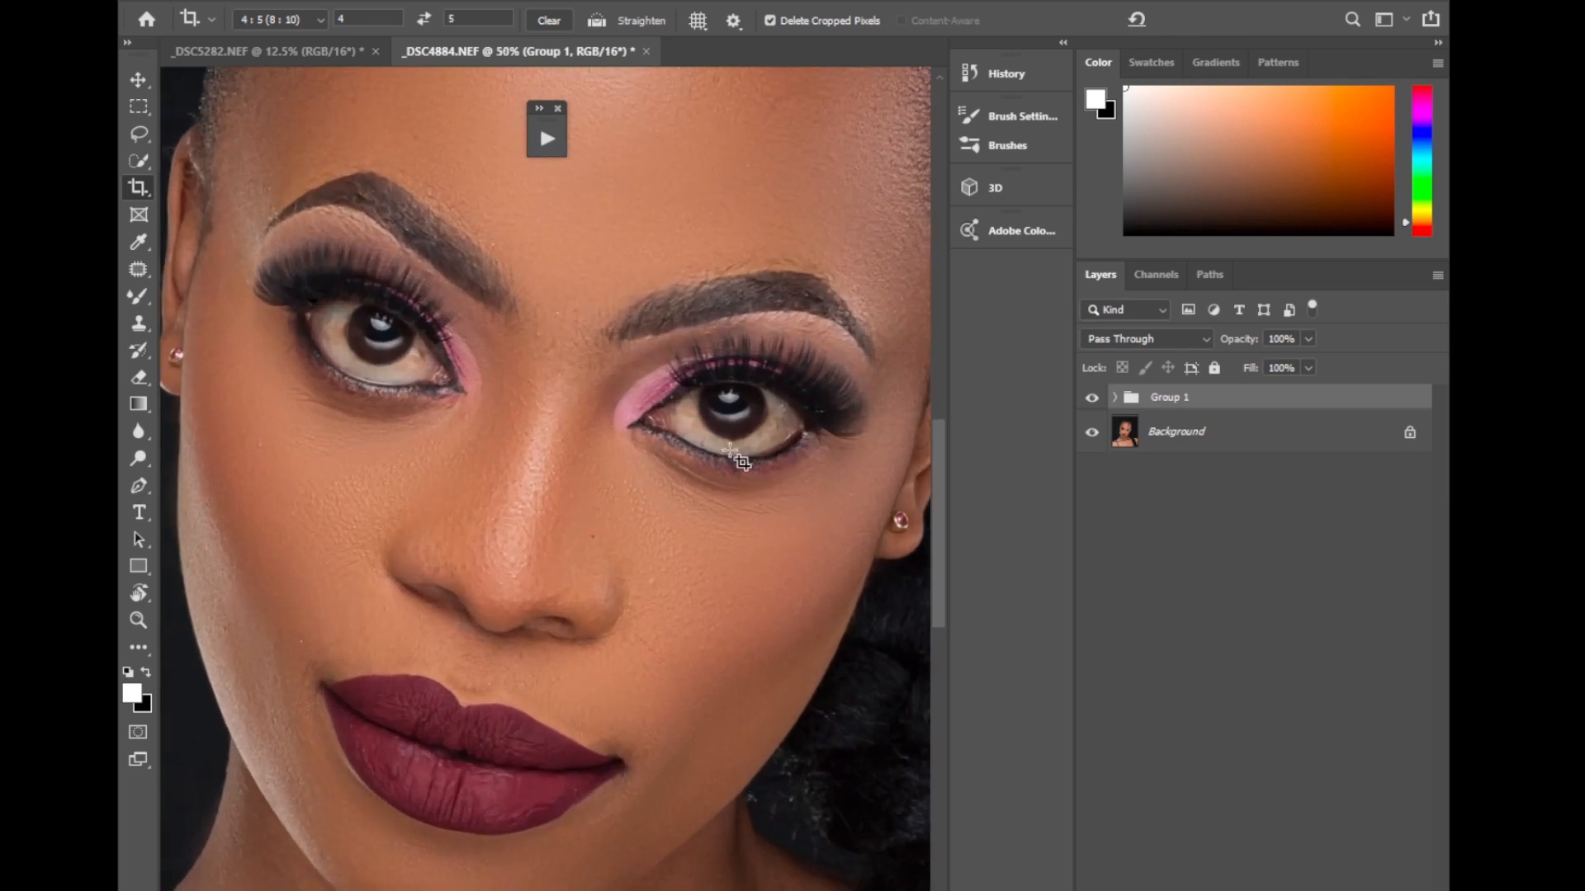
{"action": "left_click_drag", "start_coordinate": [943, 576], "coordinate": [938, 652]}
{"action": "left_click", "coordinate": [1114, 398]}
{"action": "left_click", "coordinate": [1114, 398]}
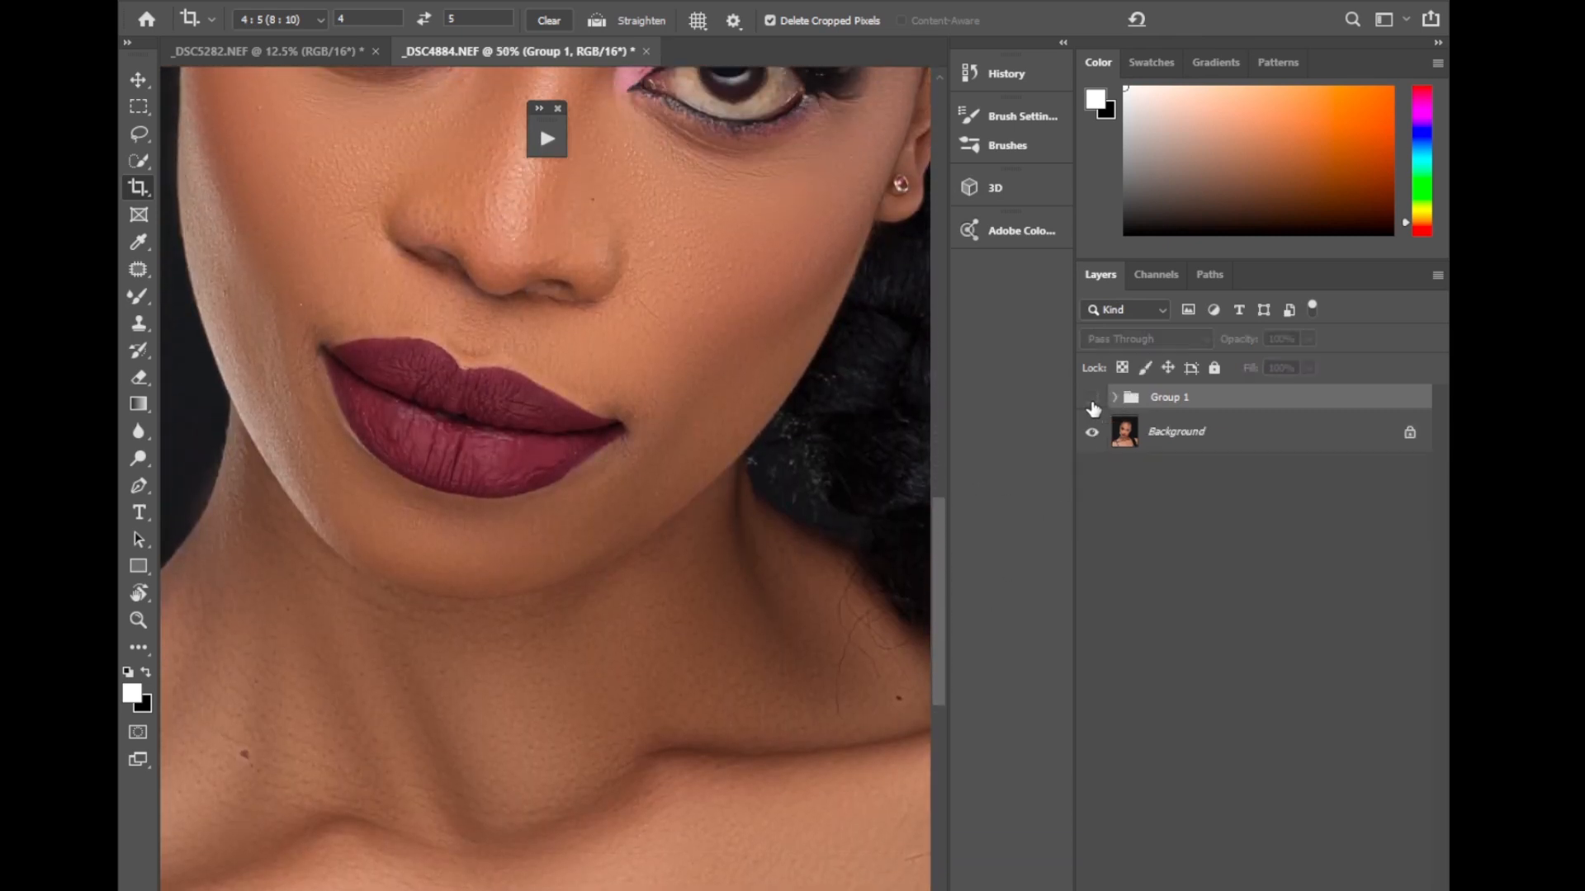
{"action": "left_click", "coordinate": [1091, 399]}
{"action": "left_click", "coordinate": [1091, 399]}
{"action": "left_click", "coordinate": [1091, 399]}
{"action": "left_click", "coordinate": [1091, 399]}
{"action": "left_click", "coordinate": [1091, 398]}
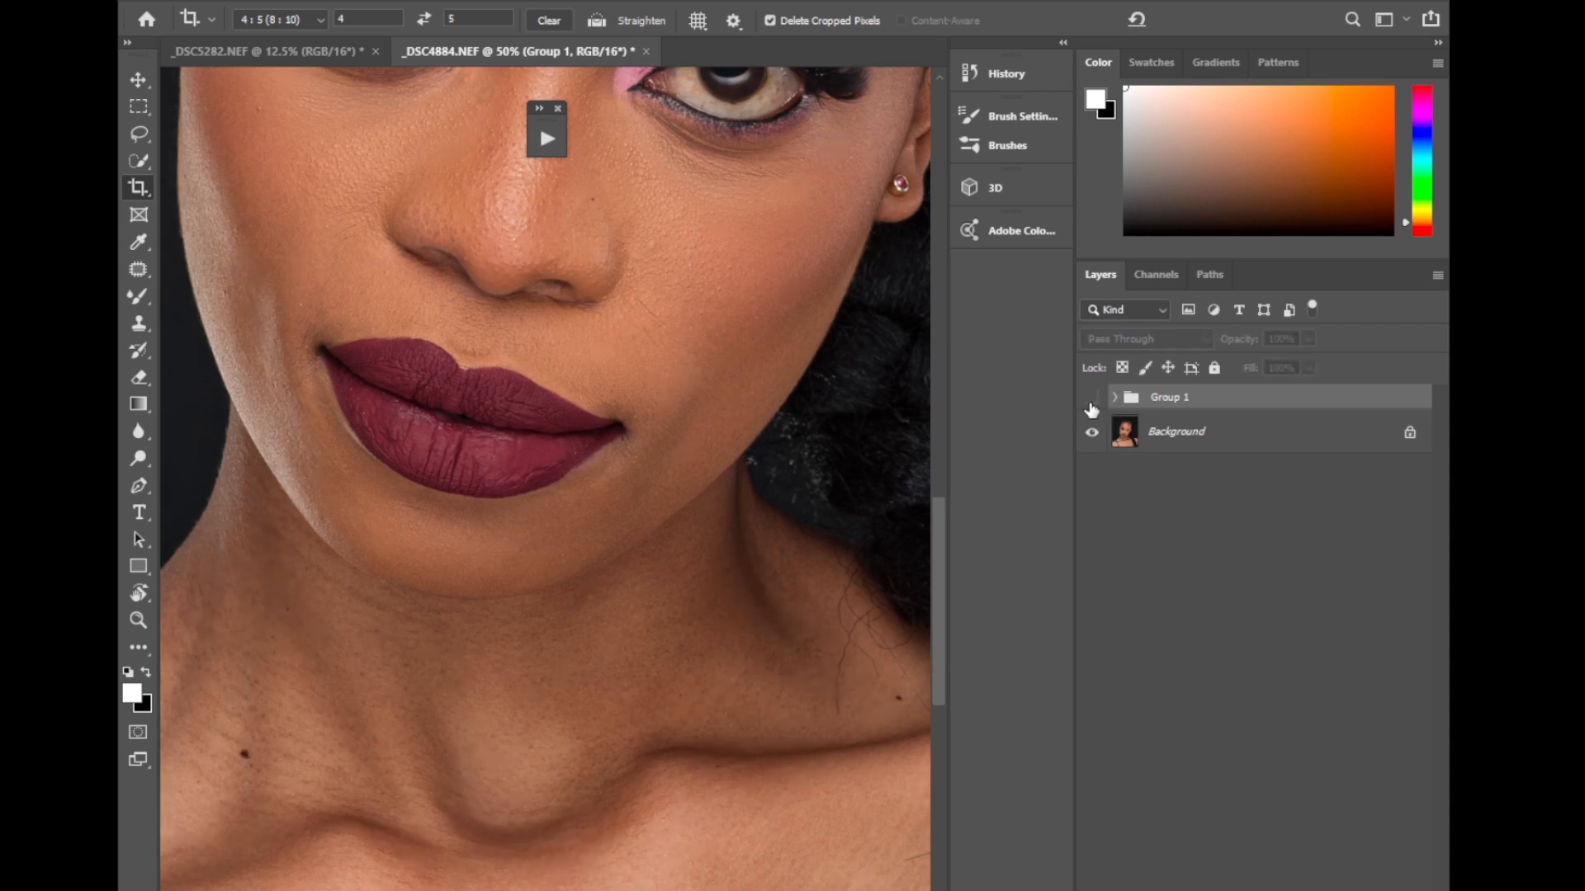
{"action": "left_click", "coordinate": [1091, 399]}
{"action": "left_click", "coordinate": [1091, 399]}
{"action": "left_click", "coordinate": [1091, 398]}
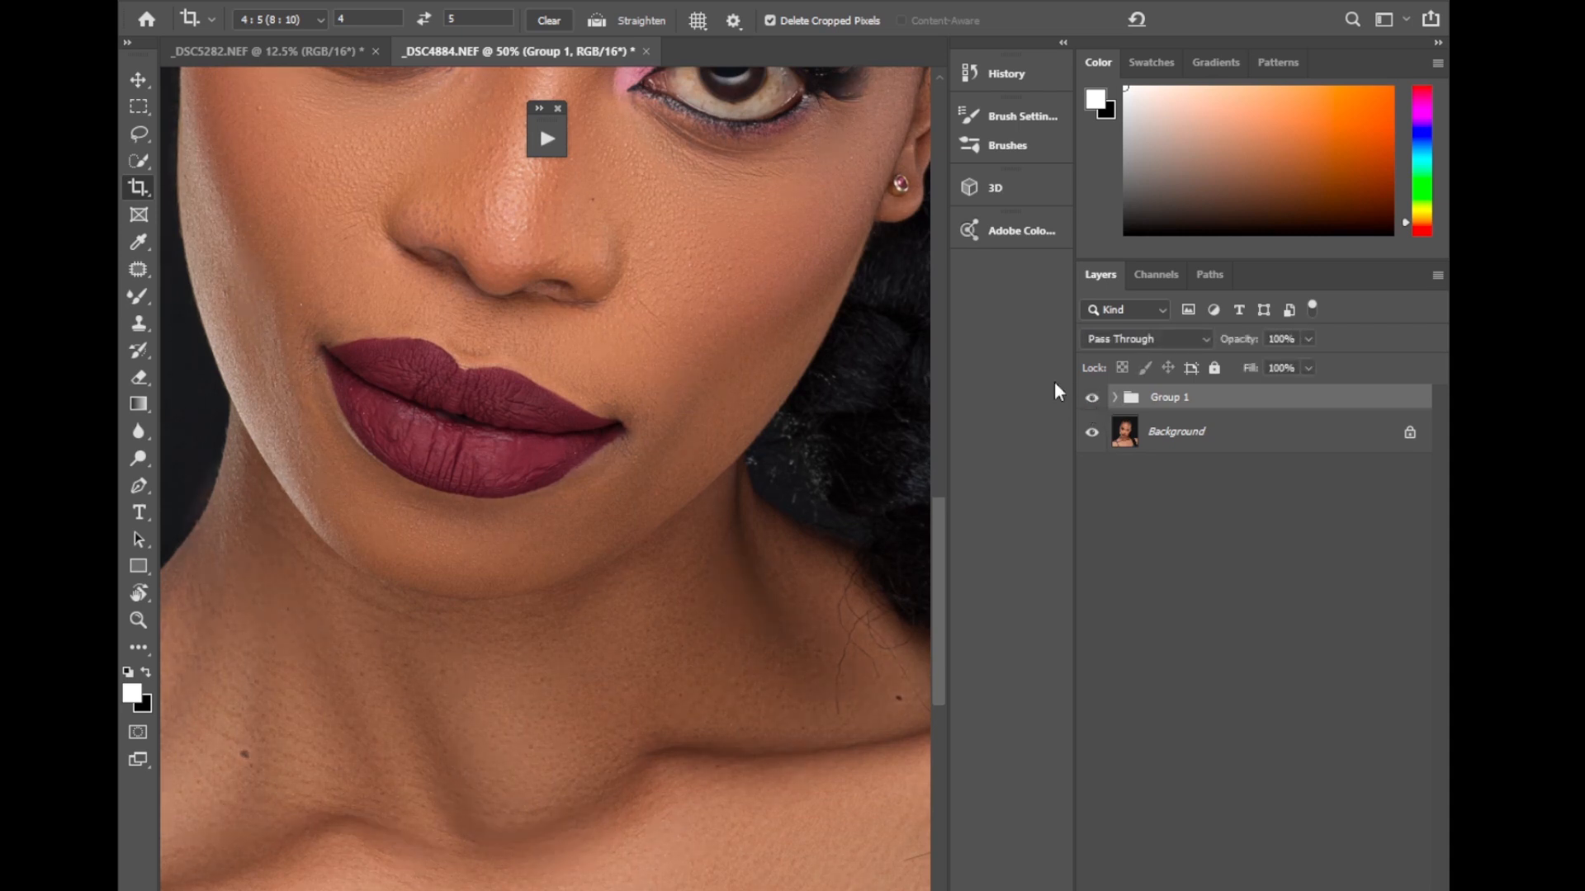
{"action": "key", "text": "ctrl+minus"}
{"action": "key", "text": "ctrl+minus"}
{"action": "key", "text": "ctrl+minus"}
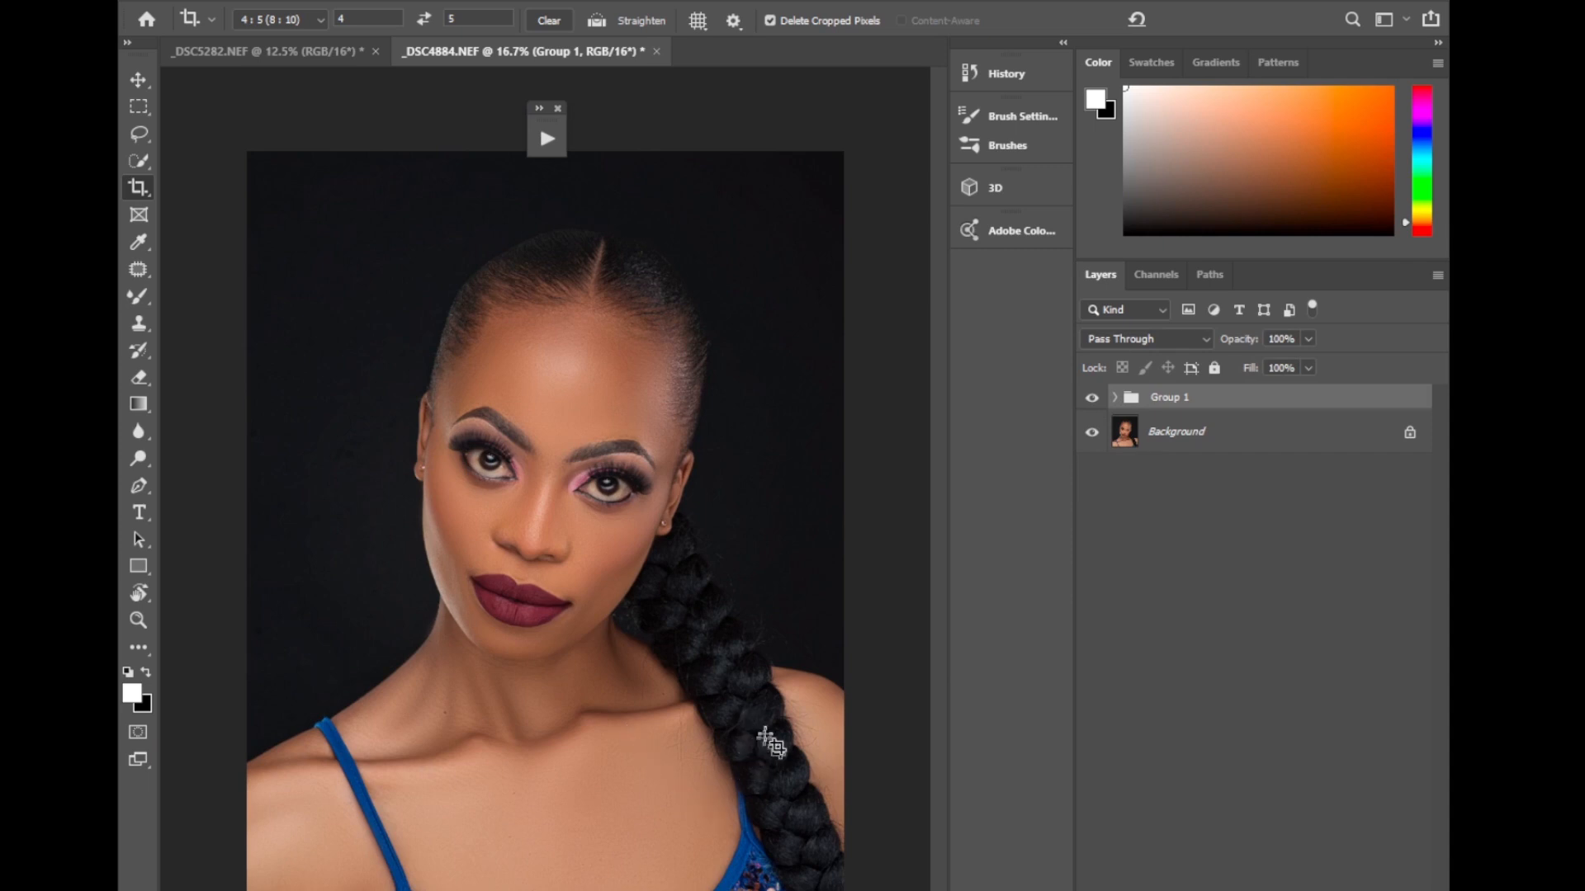
{"action": "left_click", "coordinate": [1114, 399]}
{"action": "left_click", "coordinate": [1111, 398]}
Expand Group 1 and draw a lasso selection around the forehead, following the hairline and the upper edges of both eyebrows.
{"action": "key", "text": "ctrl+plus"}
{"action": "key", "text": "ctrl+plus"}
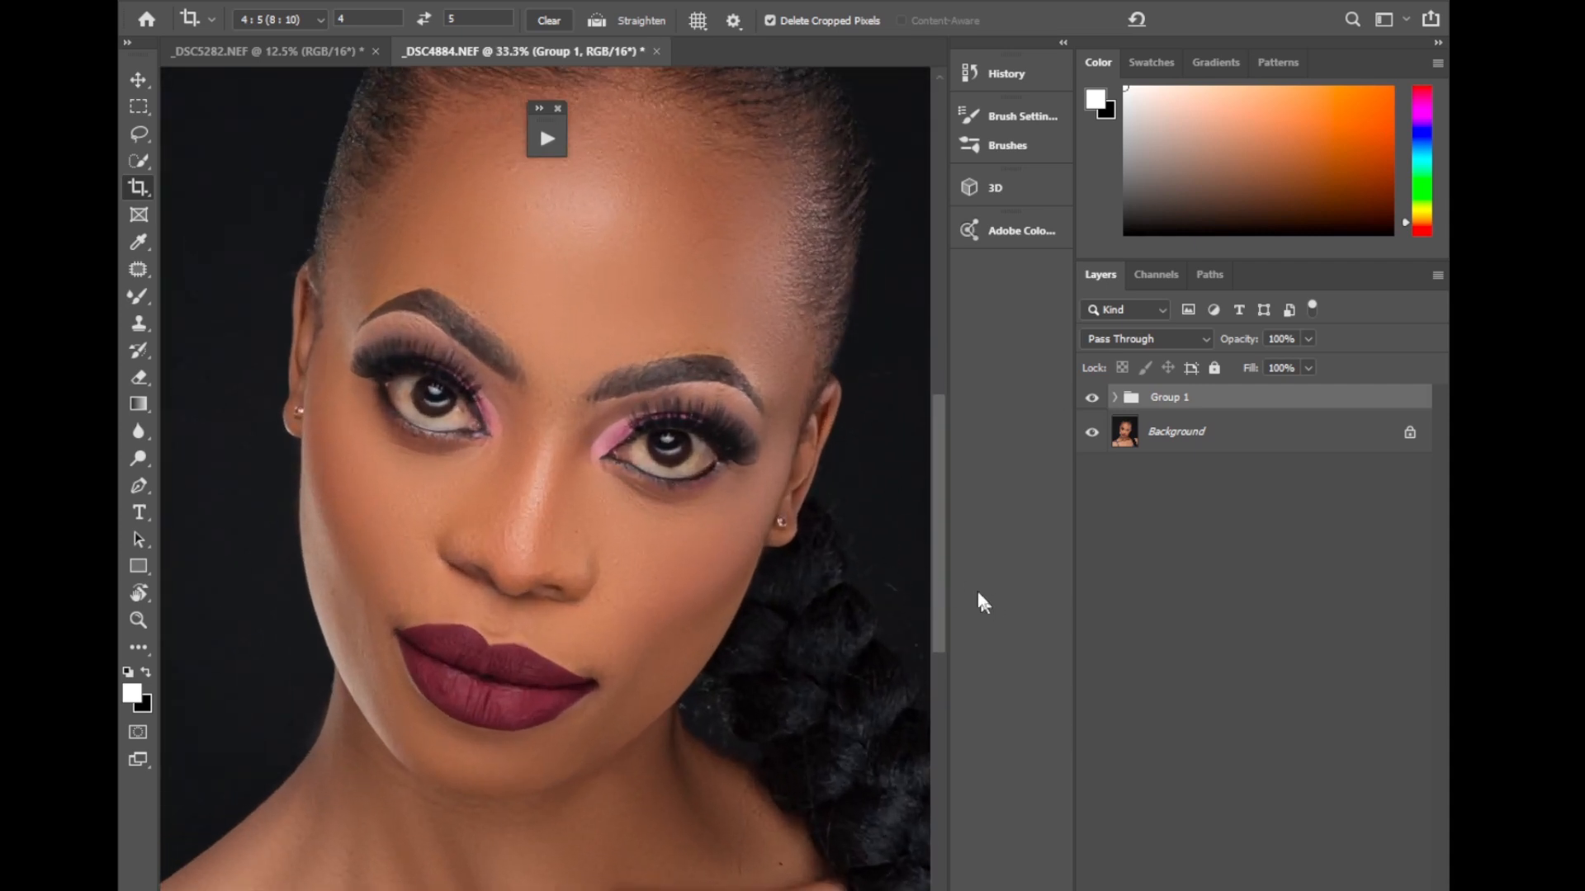
{"action": "scroll", "coordinate": [937, 559], "scroll_direction": "up", "scroll_amount": 4}
{"action": "left_click", "coordinate": [1114, 398]}
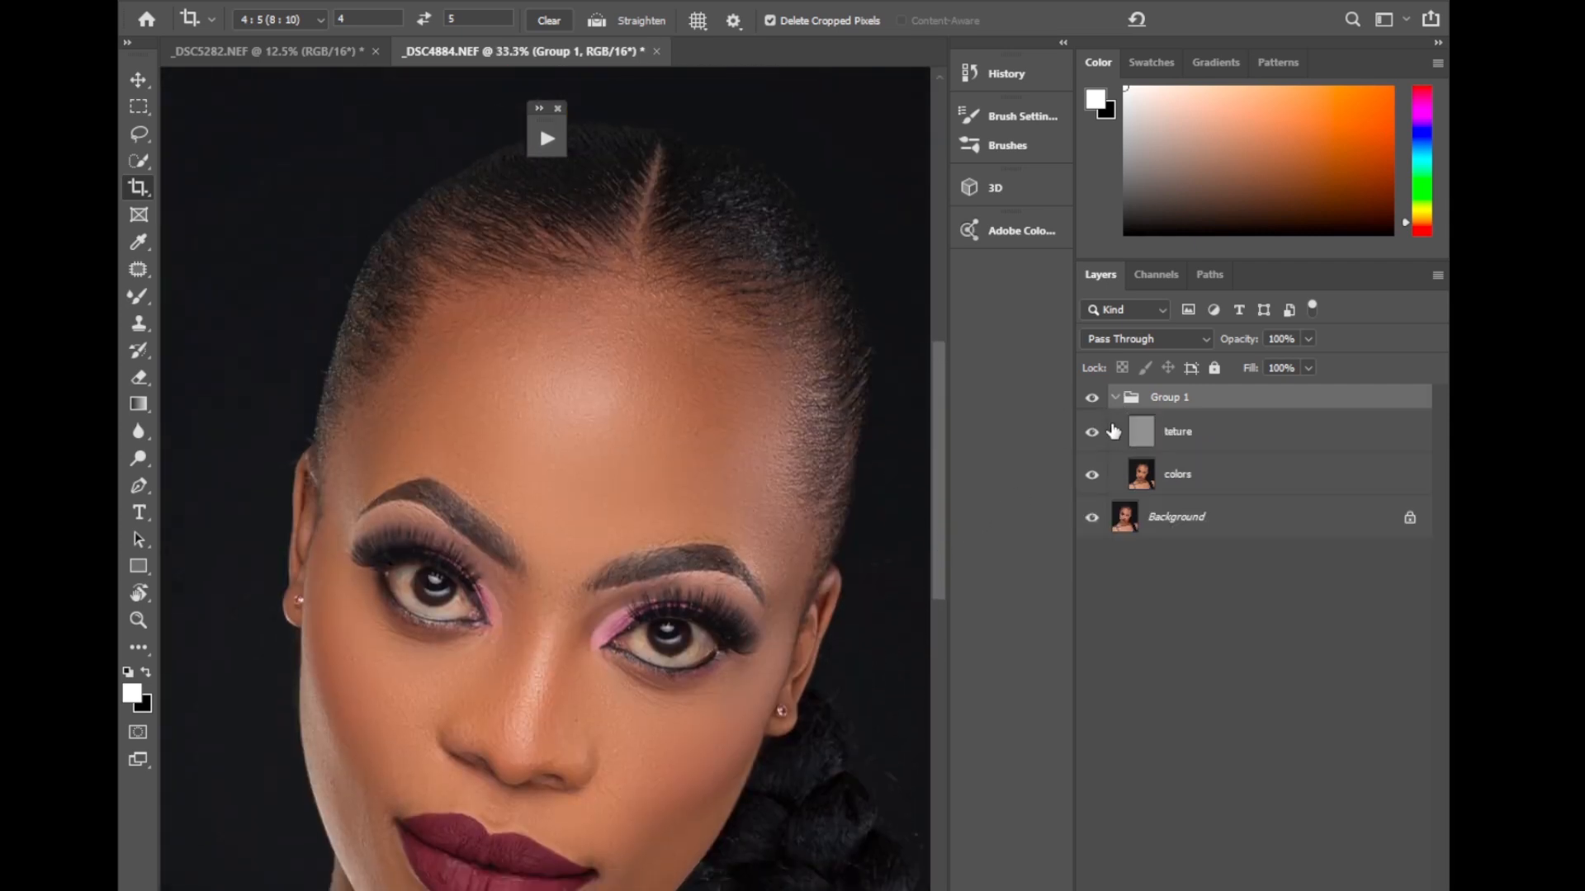
{"action": "left_click", "coordinate": [140, 134]}
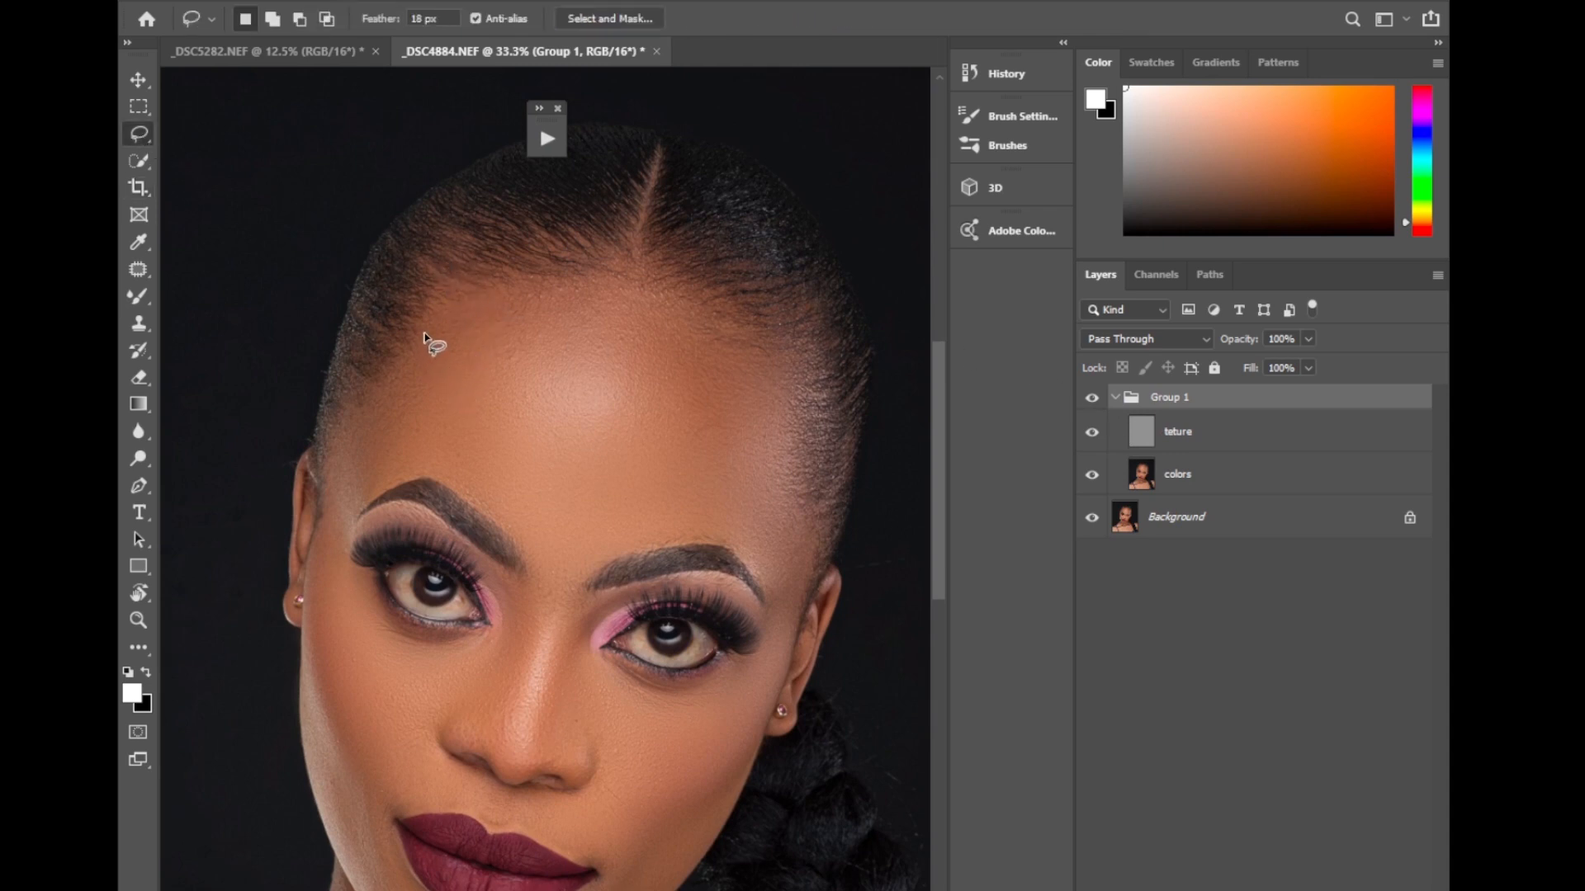
{"action": "left_click_drag", "start_coordinate": [424, 335], "coordinate": [487, 295]}
{"action": "mouse_move", "coordinate": [675, 304]}
{"action": "left_mouse_down"}
{"action": "mouse_move", "coordinate": [727, 339]}
{"action": "mouse_move", "coordinate": [777, 430]}
{"action": "left_mouse_up"}
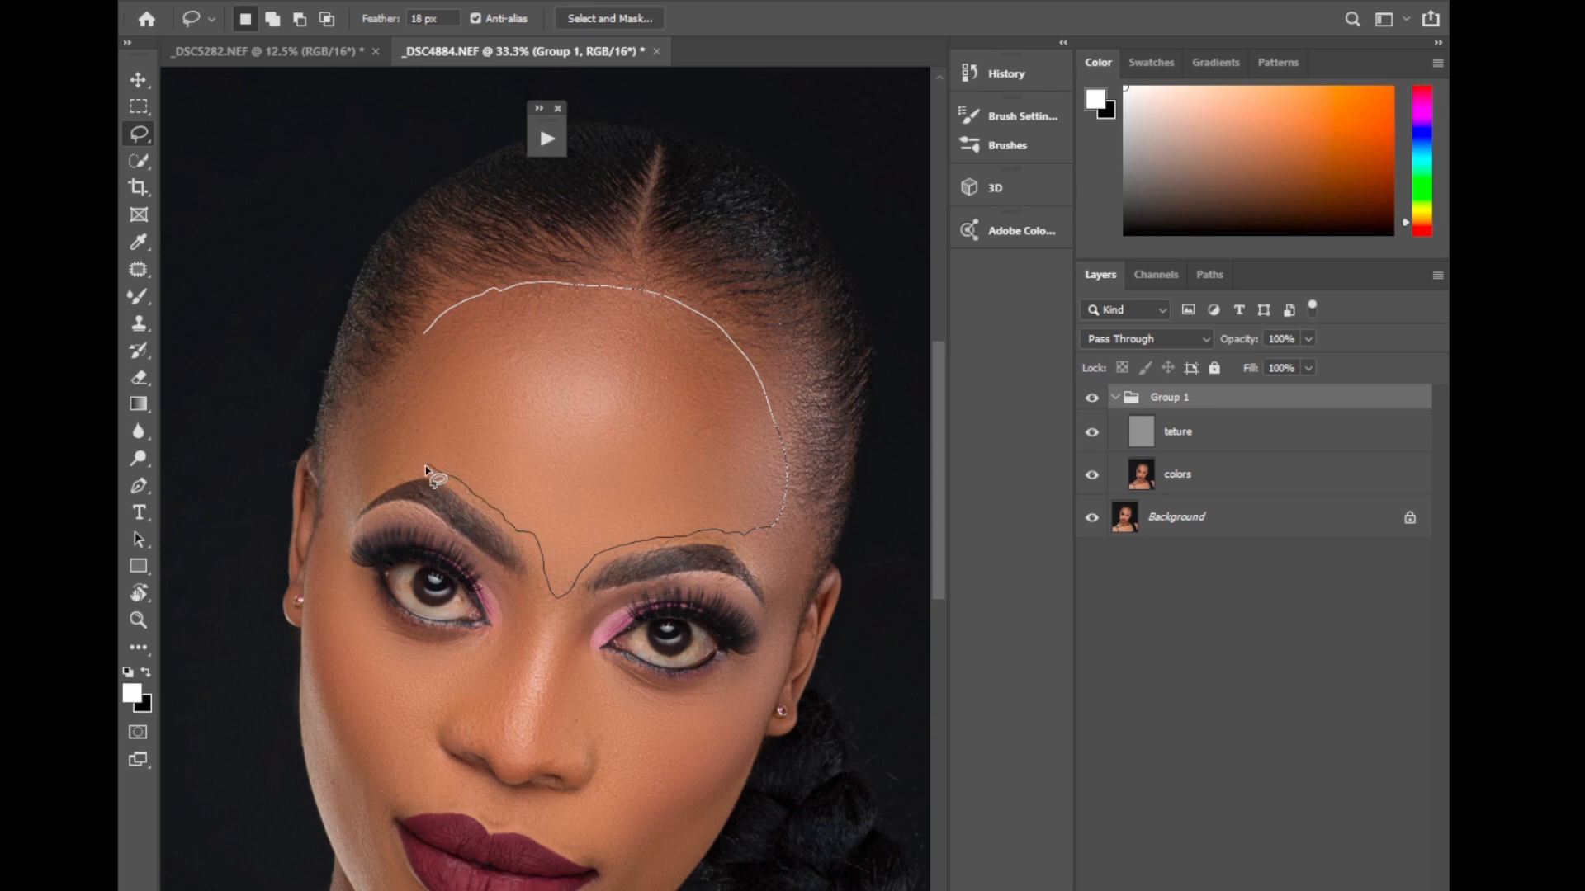
{"action": "left_click_drag", "start_coordinate": [346, 482], "coordinate": [425, 338]}
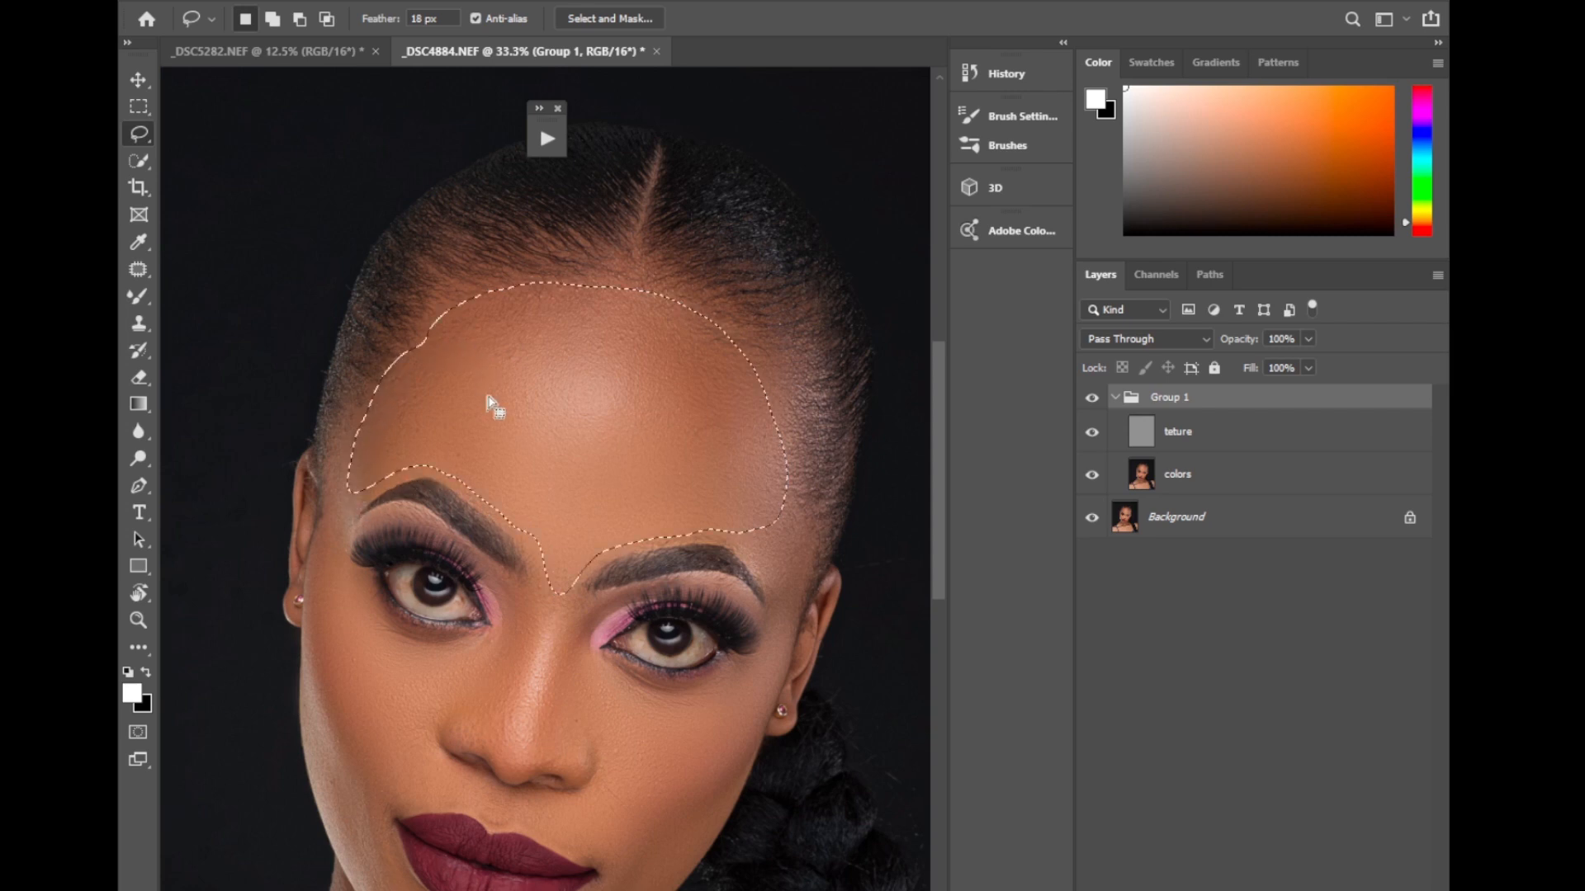
Apply a Gaussian Blur with a 9.0-pixel radius to the selected forehead on the colors layer.
{"action": "left_click", "coordinate": [406, 2]}
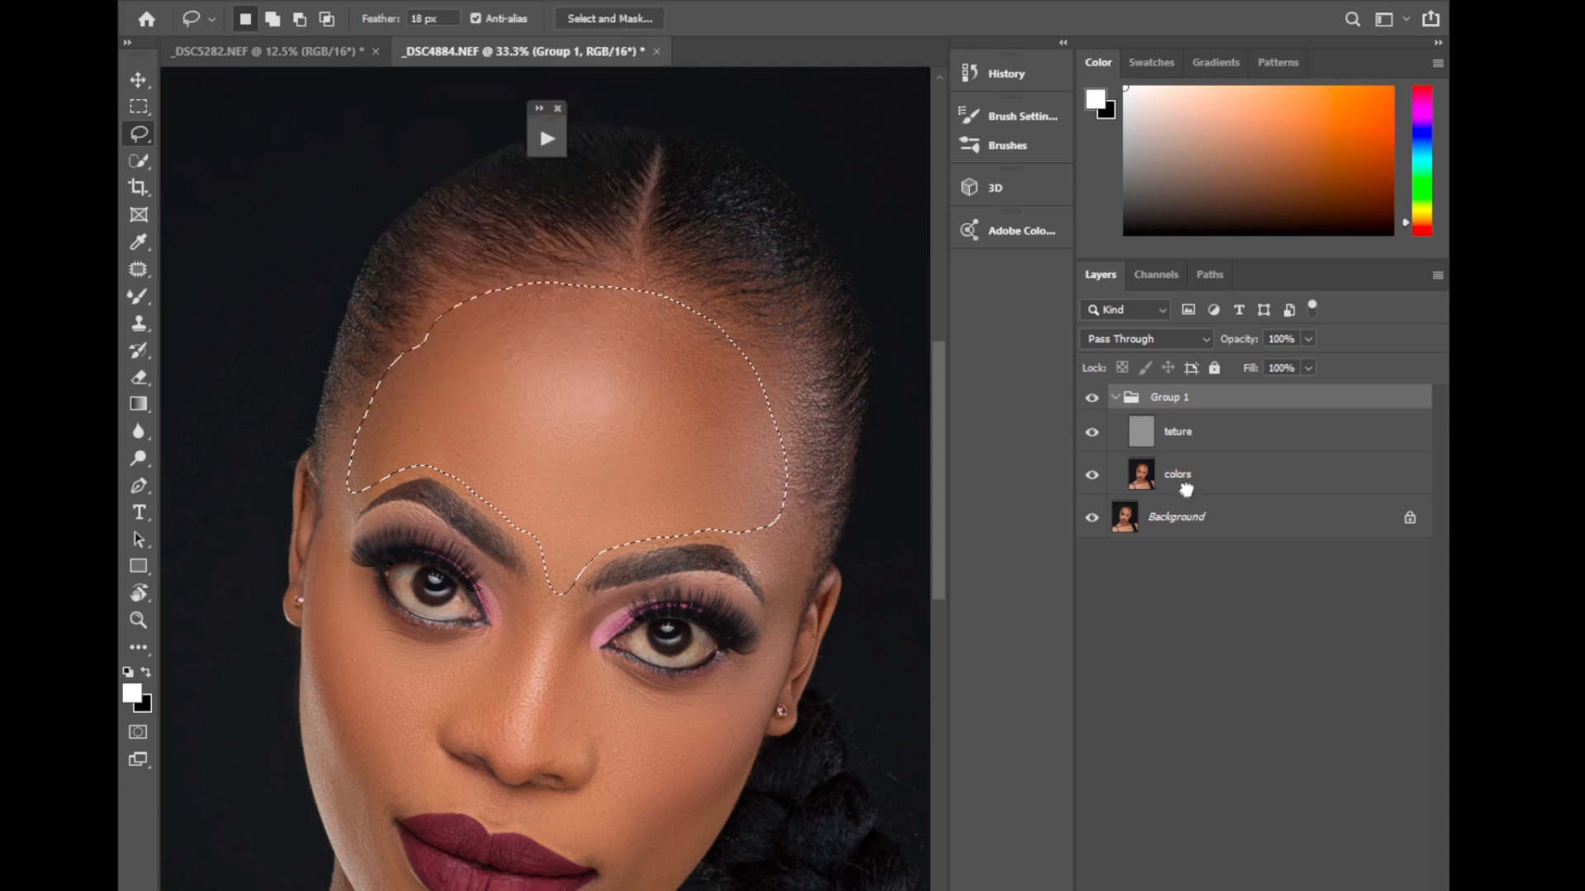
{"action": "left_click", "coordinate": [1189, 479]}
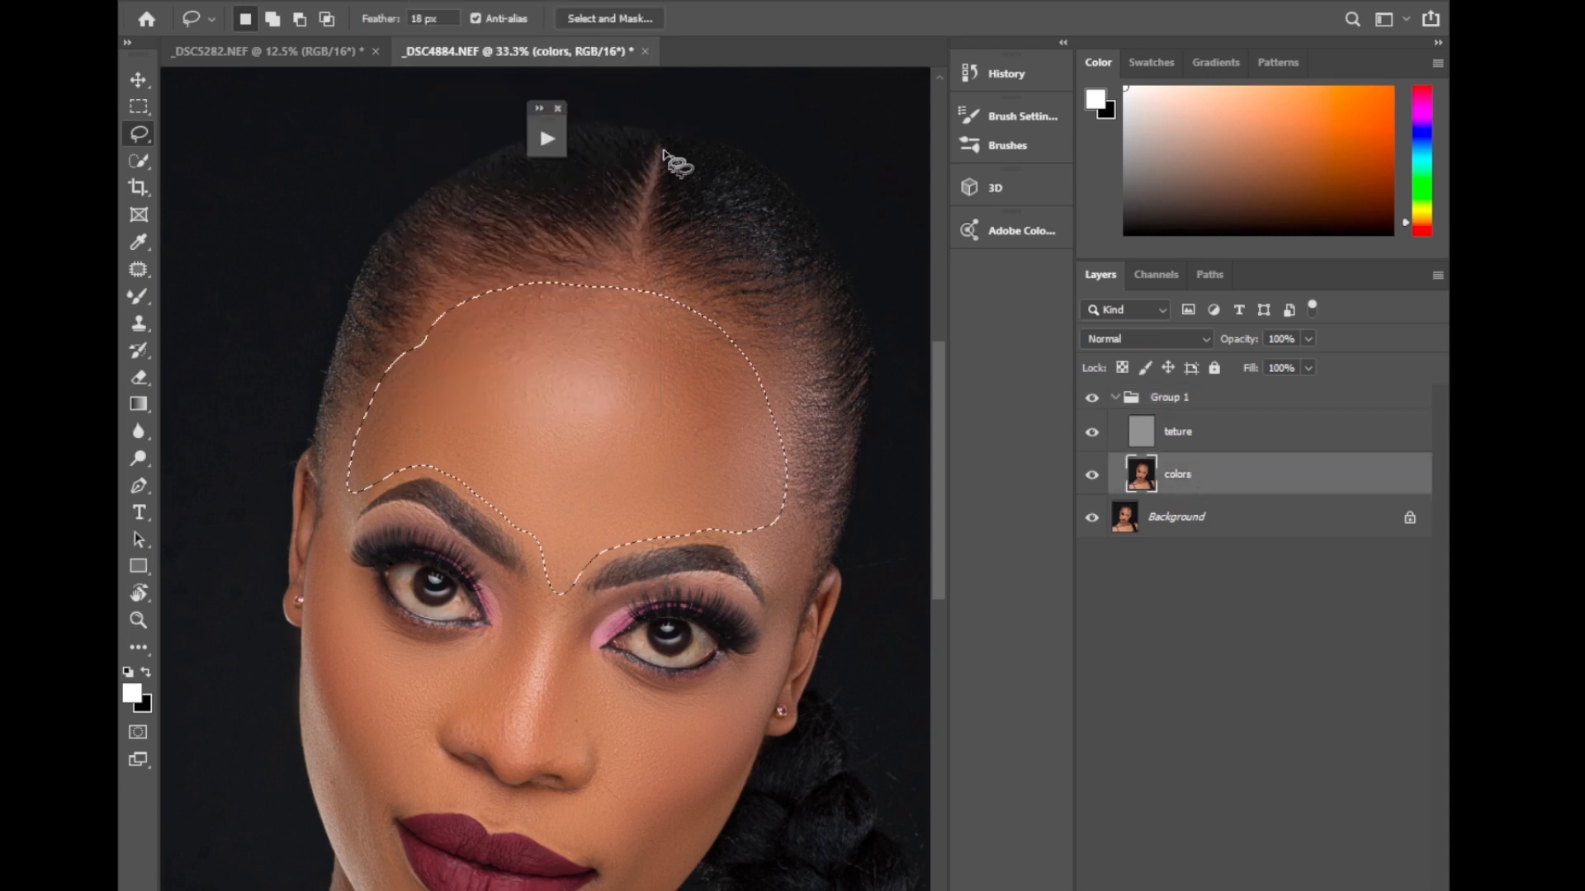
{"action": "left_click", "coordinate": [406, 2]}
{"action": "mouse_move", "coordinate": [644, 225]}
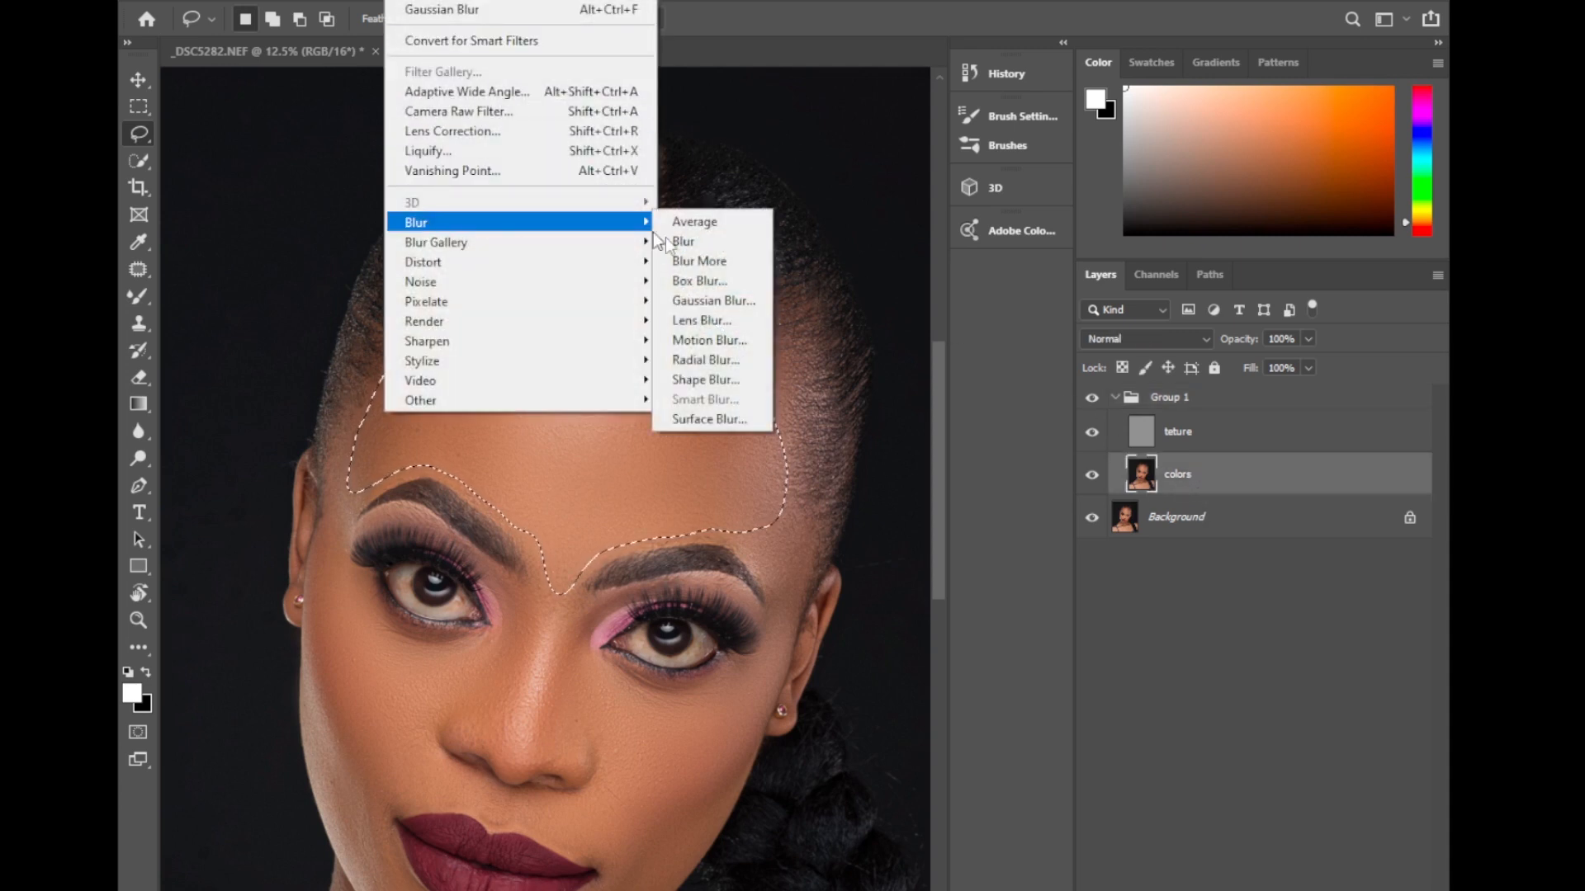
{"action": "left_click", "coordinate": [713, 300]}
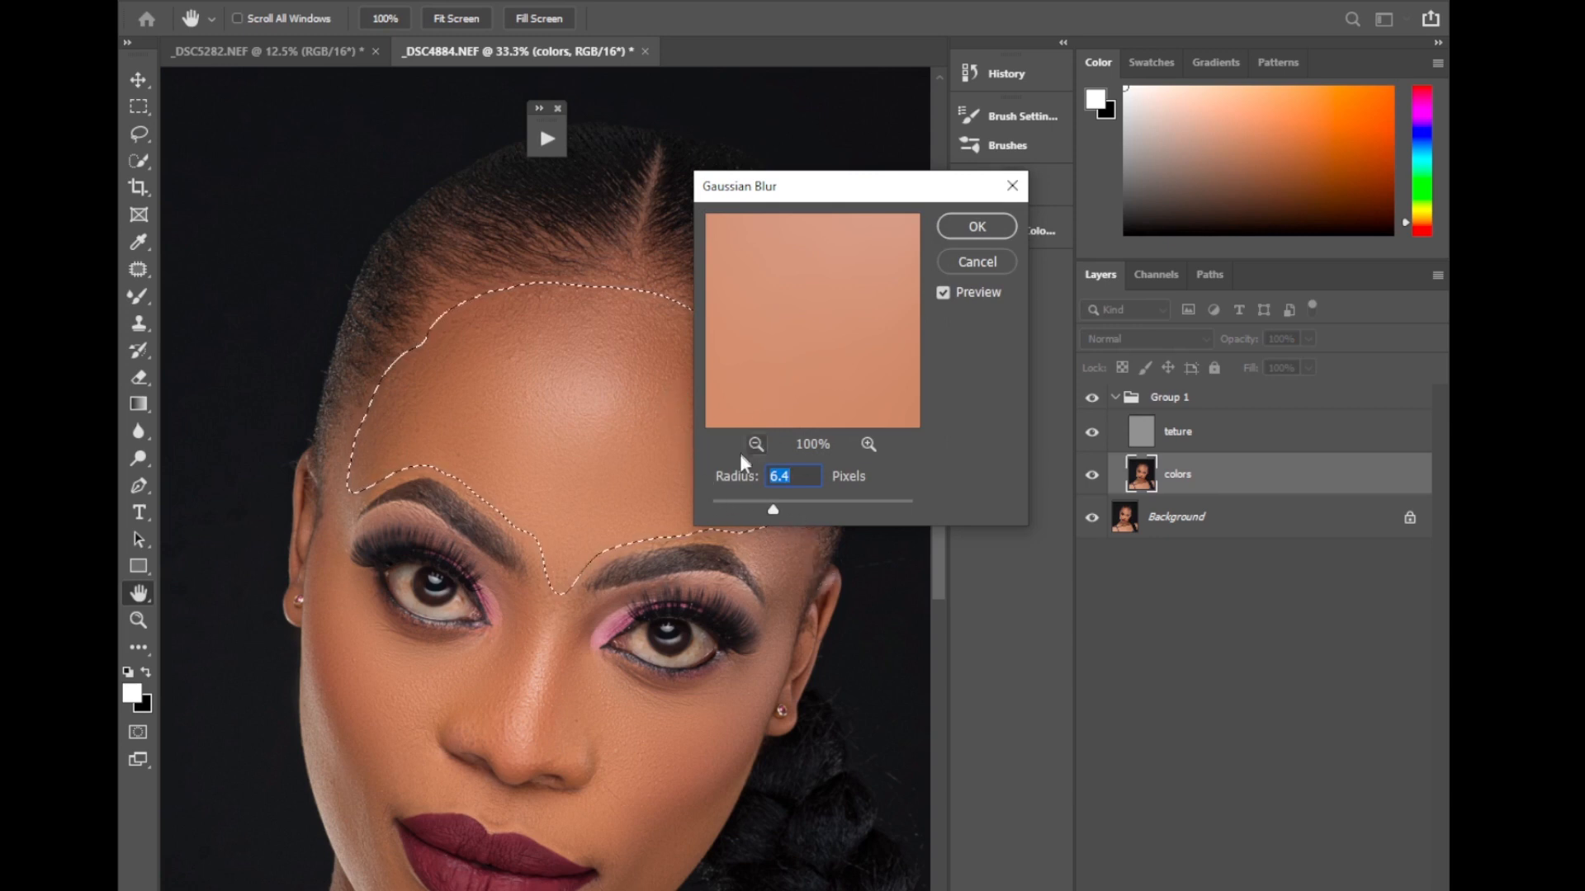
{"action": "left_click", "coordinate": [779, 506]}
{"action": "left_click", "coordinate": [976, 226]}
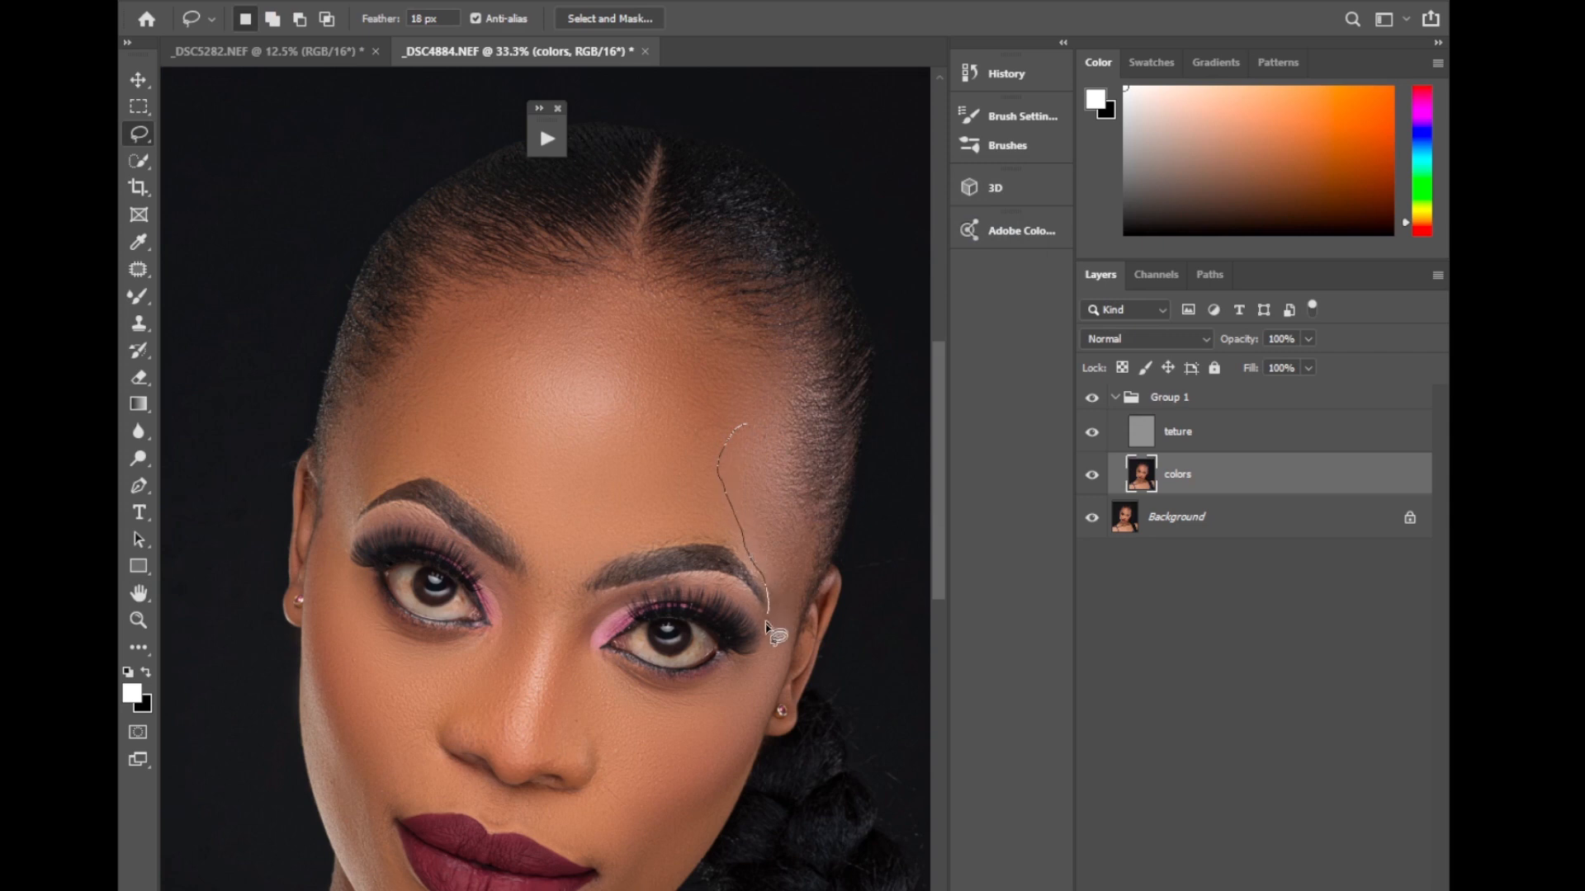
Lasso the model's left temple beside the eyebrow, apply Gaussian Blur on the colors layer, and deselect.
{"action": "mouse_move", "coordinate": [794, 625]}
{"action": "left_mouse_down"}
{"action": "mouse_move", "coordinate": [820, 567]}
{"action": "mouse_move", "coordinate": [809, 463]}
{"action": "mouse_move", "coordinate": [772, 426]}
{"action": "left_mouse_up"}
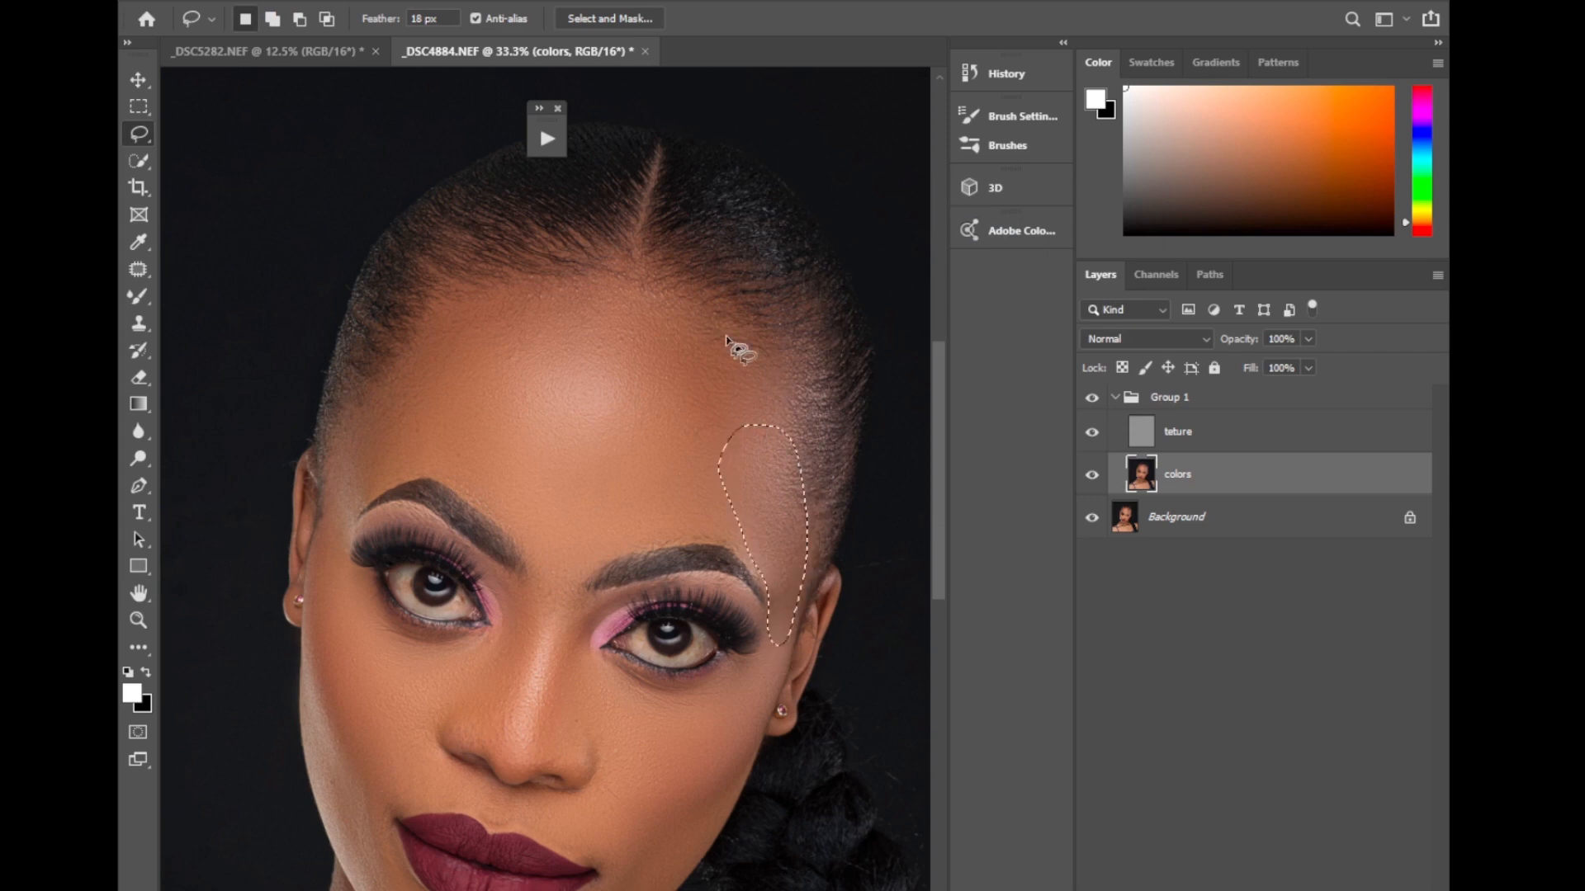
{"action": "left_click", "coordinate": [400, 0]}
{"action": "mouse_move", "coordinate": [448, 224]}
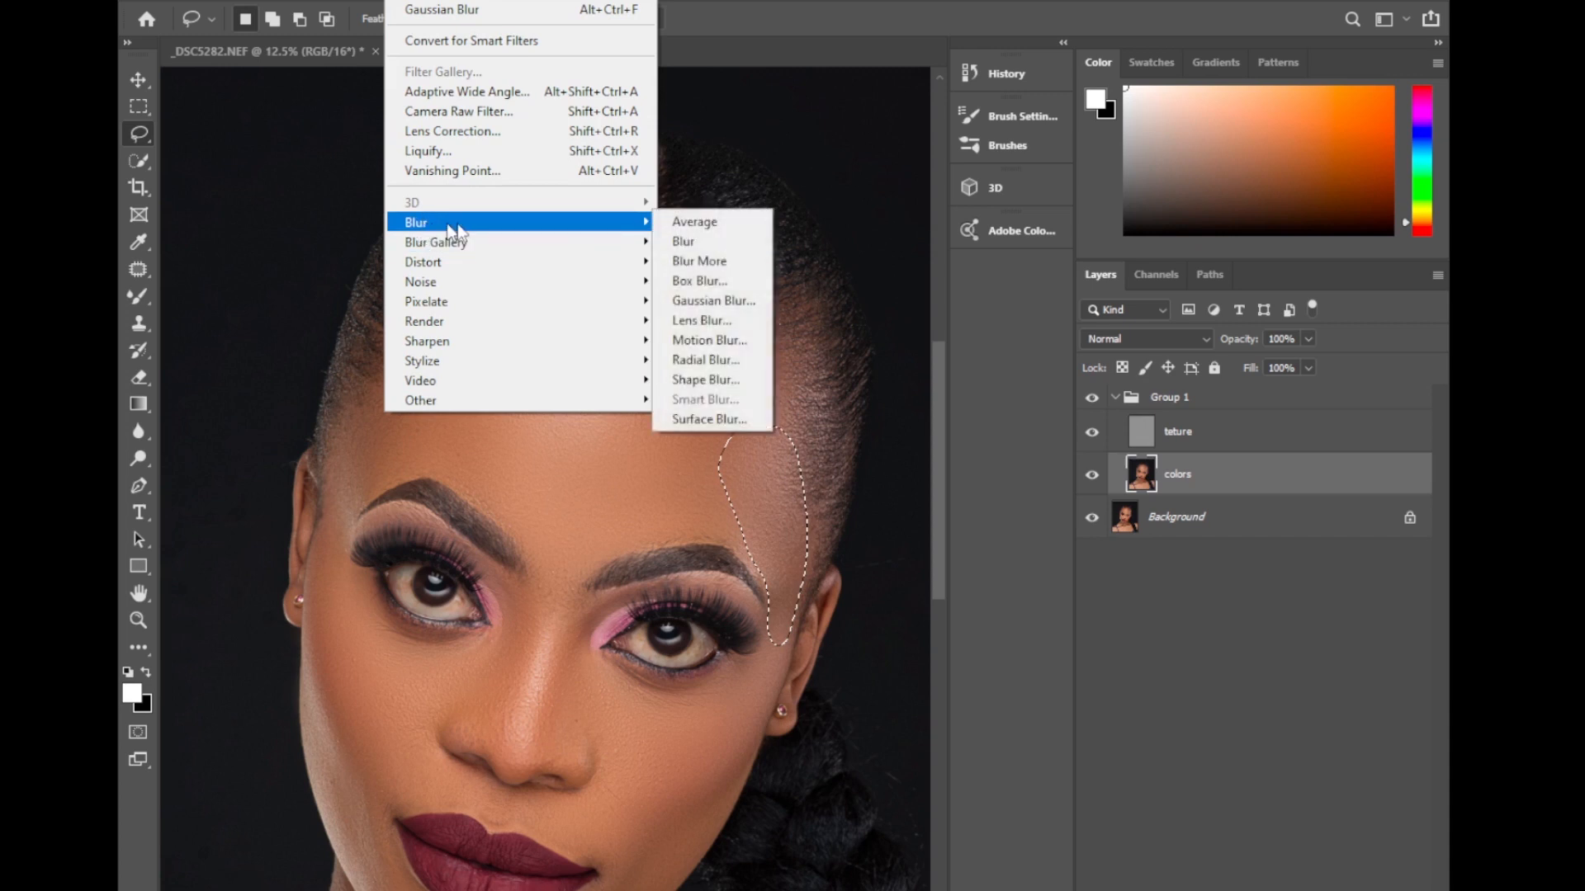
{"action": "left_click", "coordinate": [702, 301]}
{"action": "left_click", "coordinate": [976, 226]}
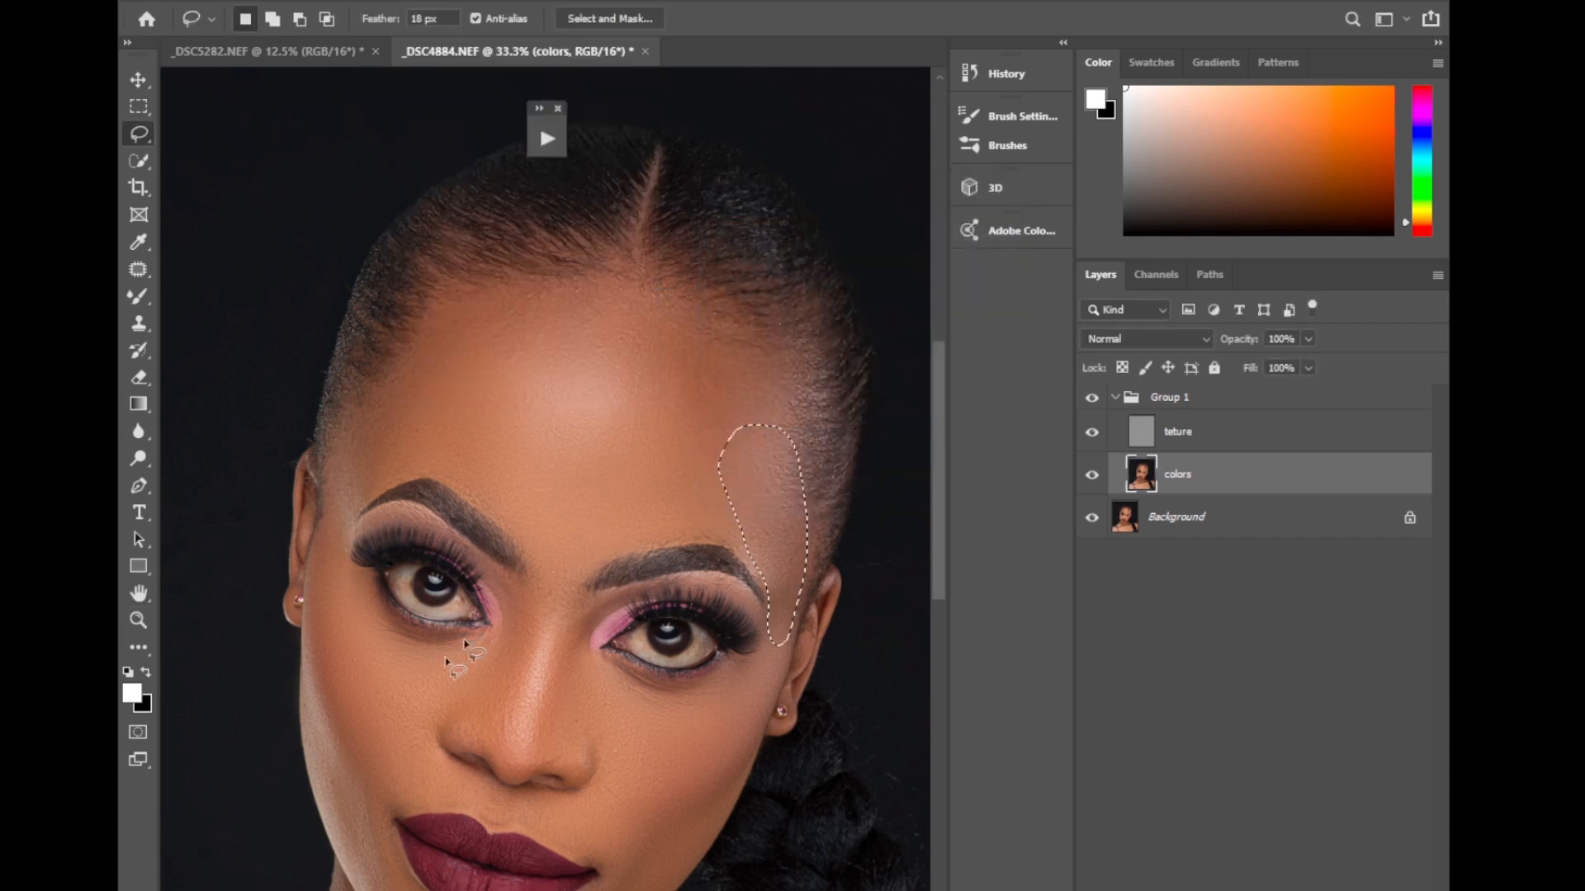
{"action": "key", "text": "ctrl+d"}
Lasso the model's right cheek from temple and under-eye to jaw, apply a 9.0-pixel Gaussian Blur, and deselect.
{"action": "mouse_move", "coordinate": [328, 478]}
{"action": "left_mouse_down"}
{"action": "mouse_move", "coordinate": [355, 489]}
{"action": "mouse_move", "coordinate": [336, 557]}
{"action": "left_mouse_up"}
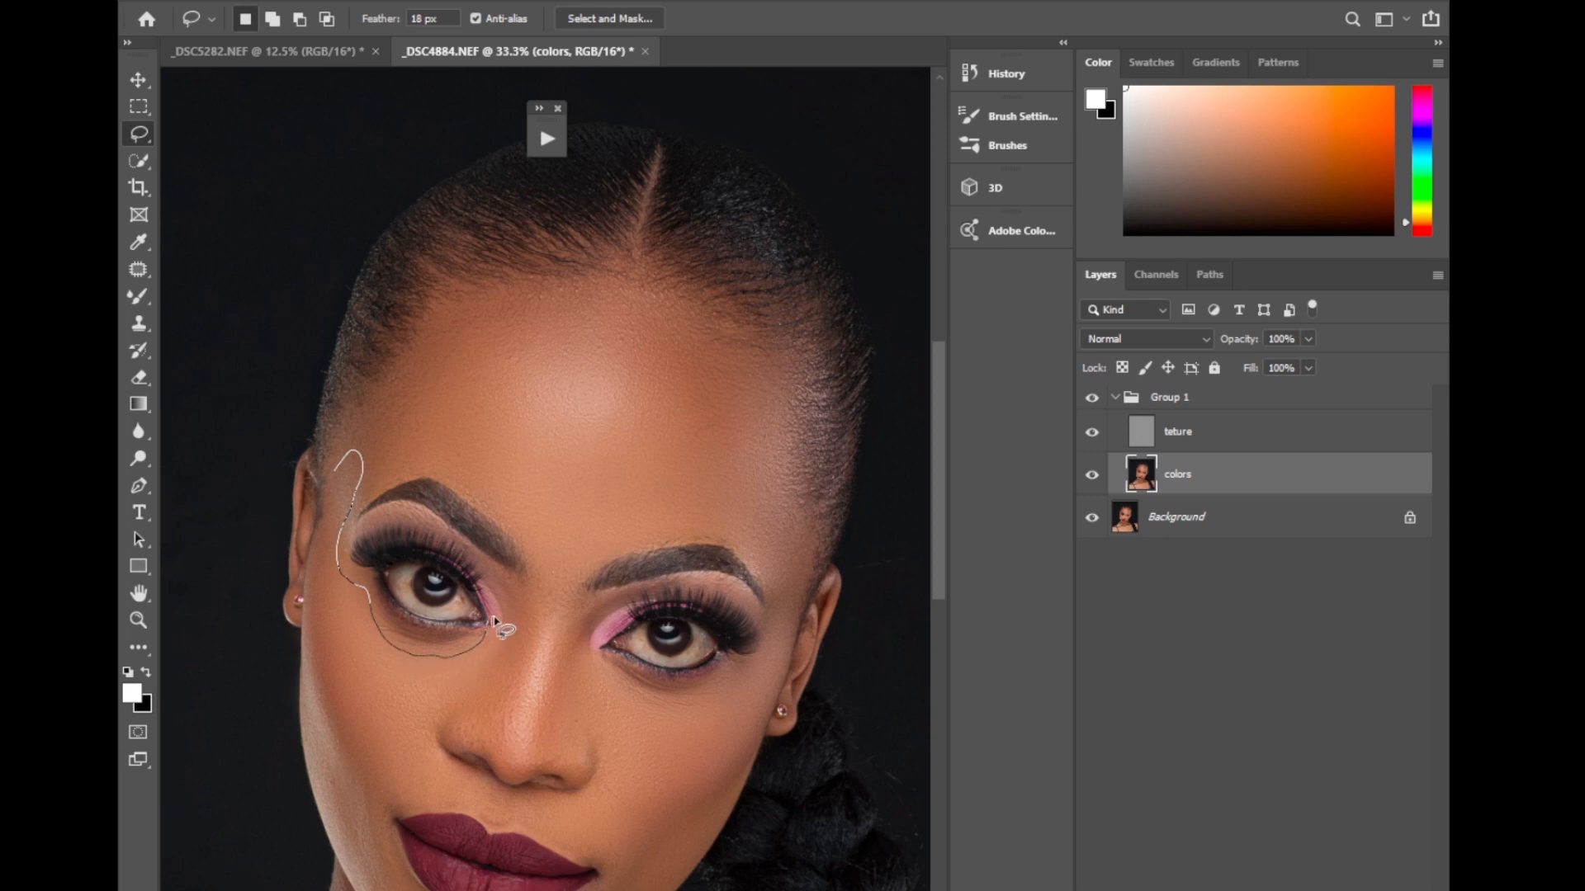
{"action": "left_click_drag", "start_coordinate": [496, 625], "coordinate": [472, 694]}
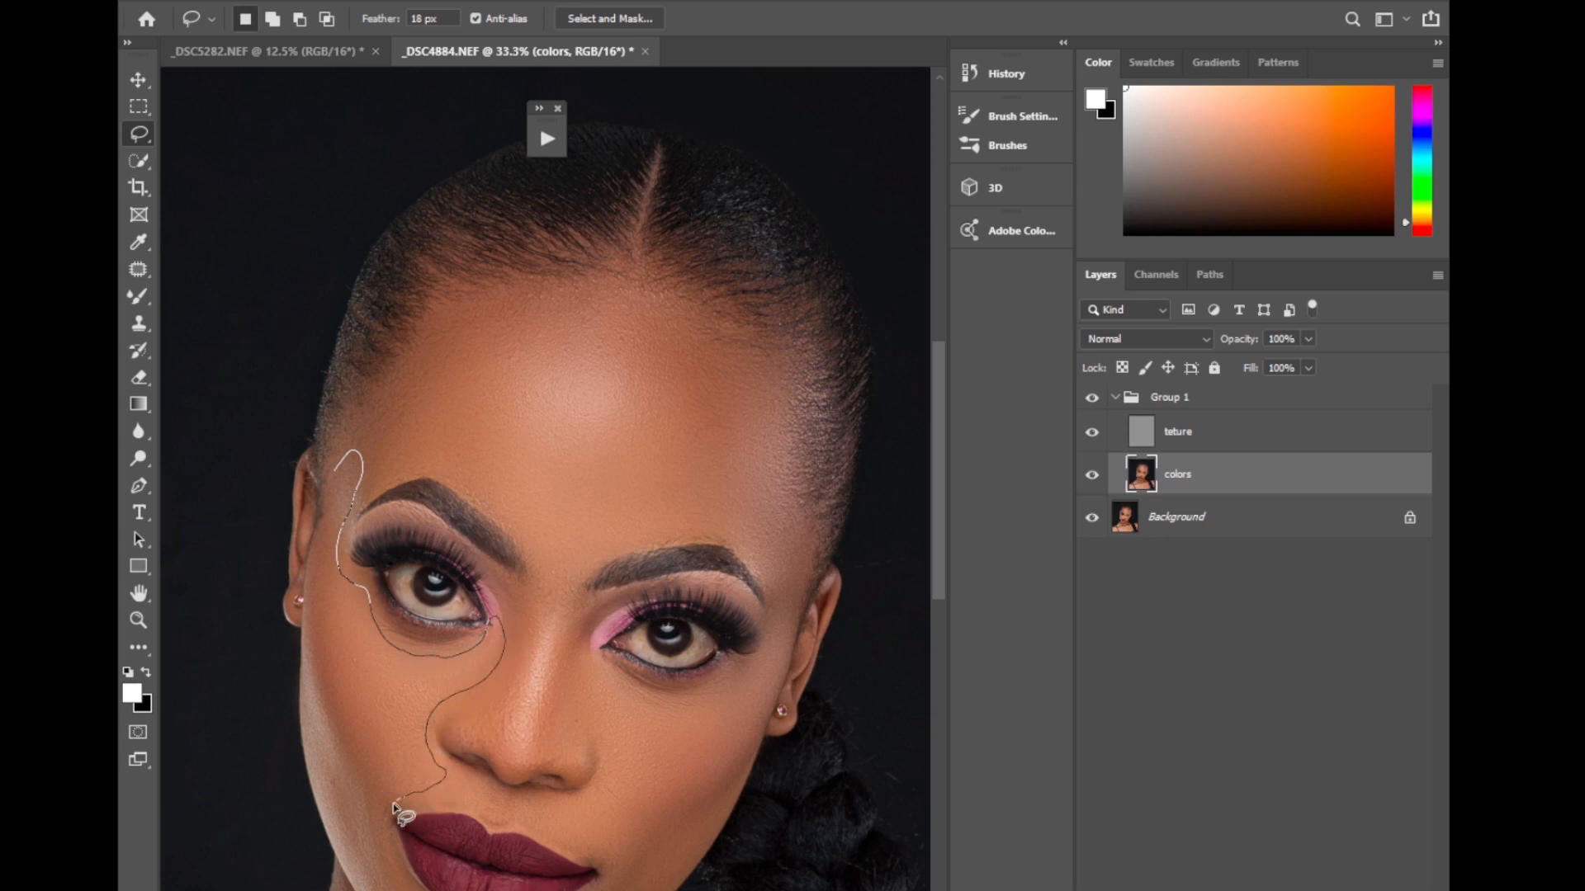
{"action": "left_click_drag", "start_coordinate": [395, 809], "coordinate": [381, 862]}
{"action": "left_click_drag", "start_coordinate": [328, 815], "coordinate": [309, 661]}
{"action": "left_click_drag", "start_coordinate": [318, 535], "coordinate": [333, 474]}
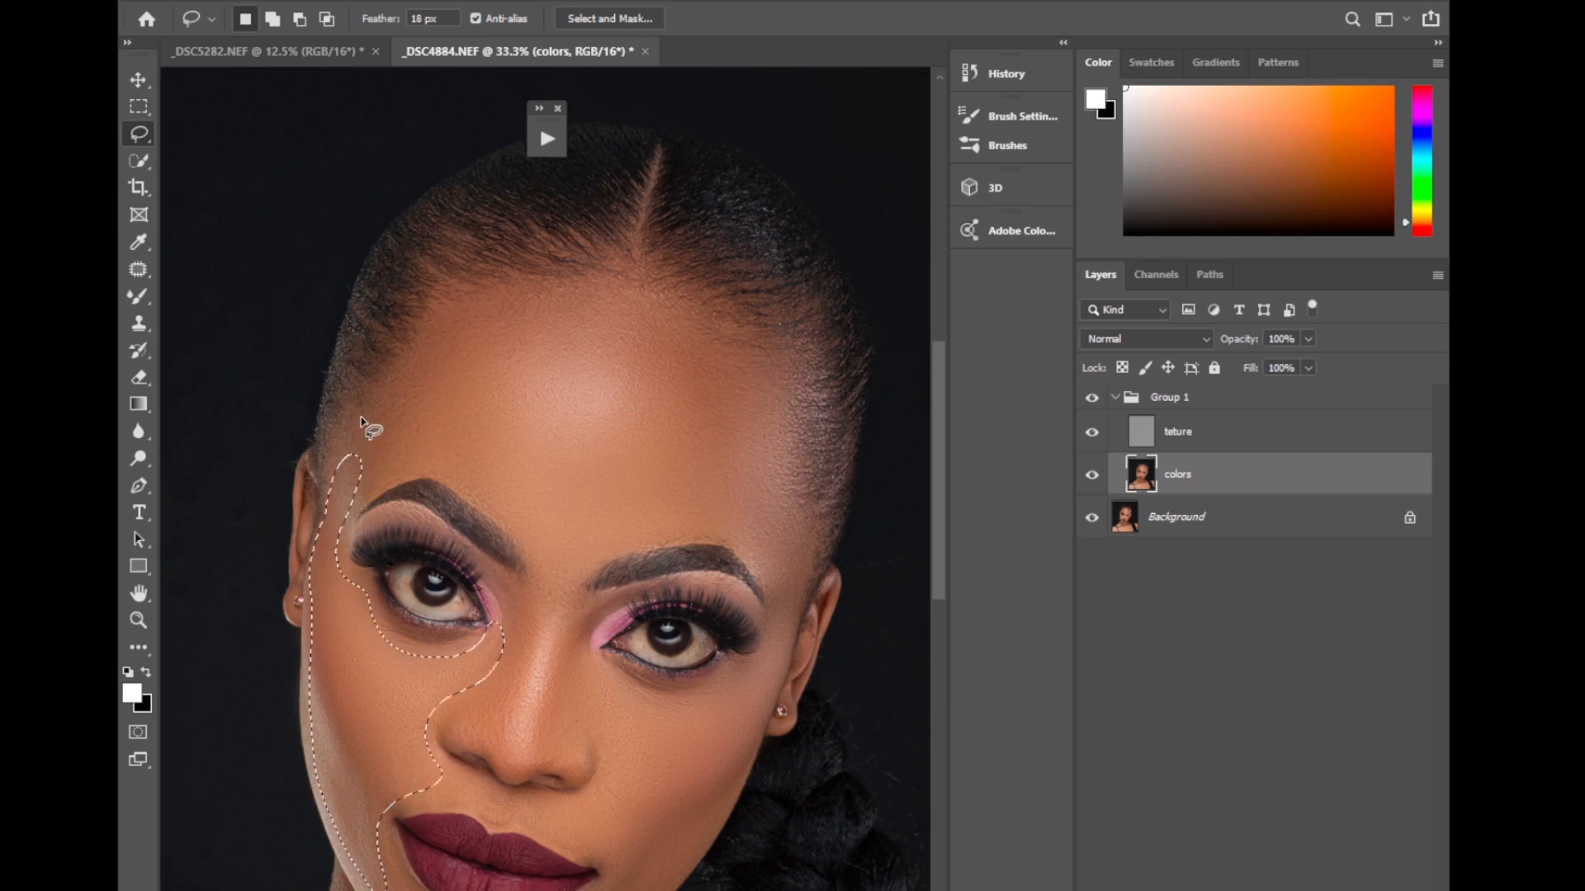
{"action": "left_click", "coordinate": [402, 0]}
{"action": "mouse_move", "coordinate": [424, 220]}
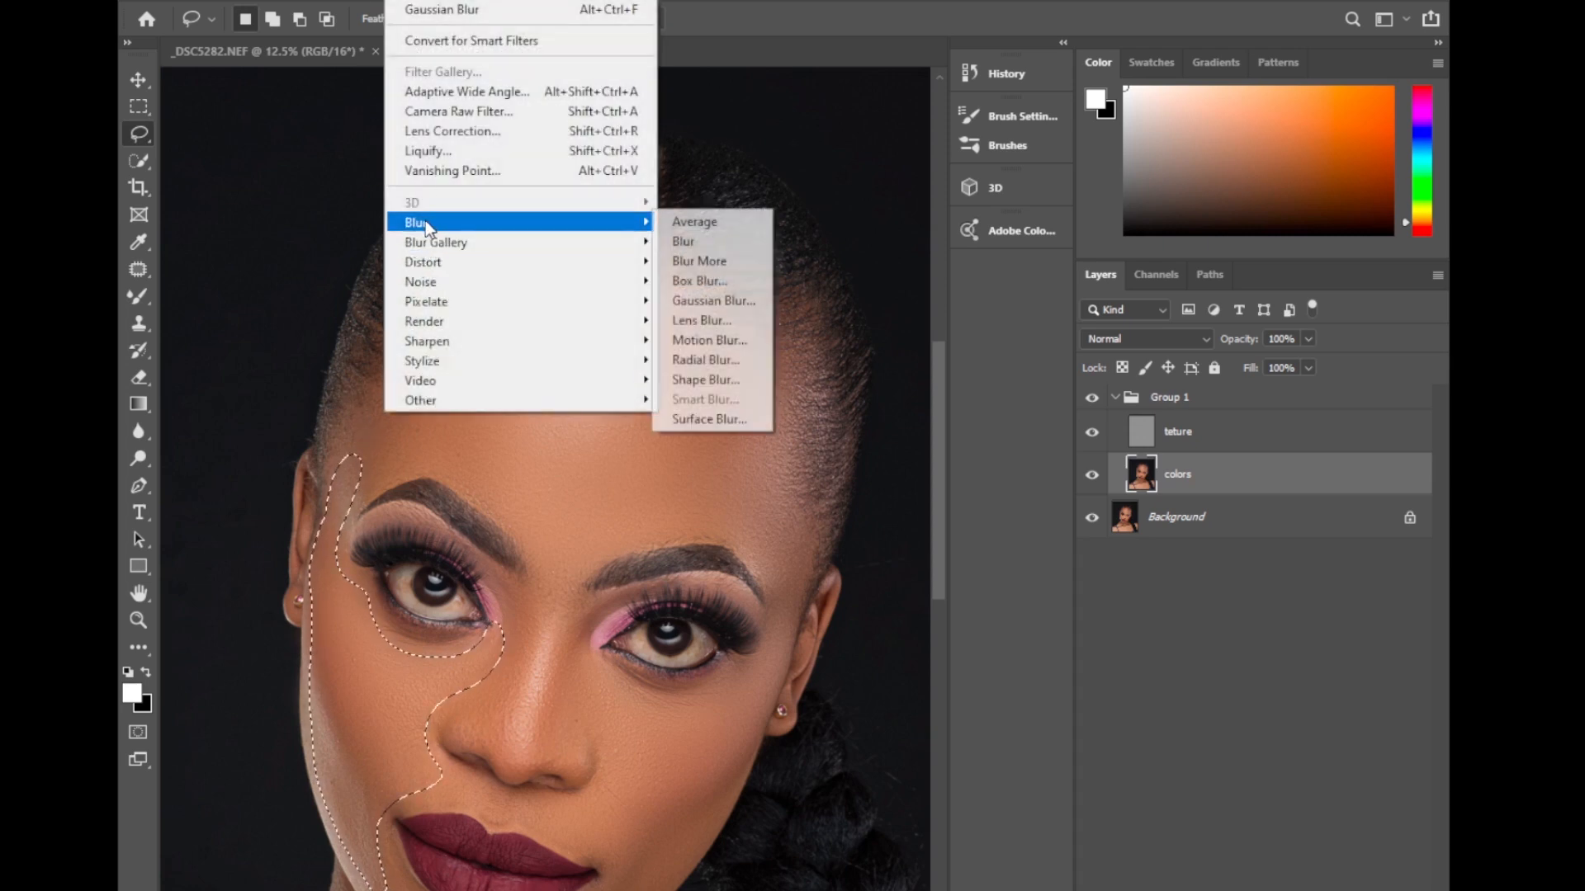
{"action": "left_click", "coordinate": [702, 294]}
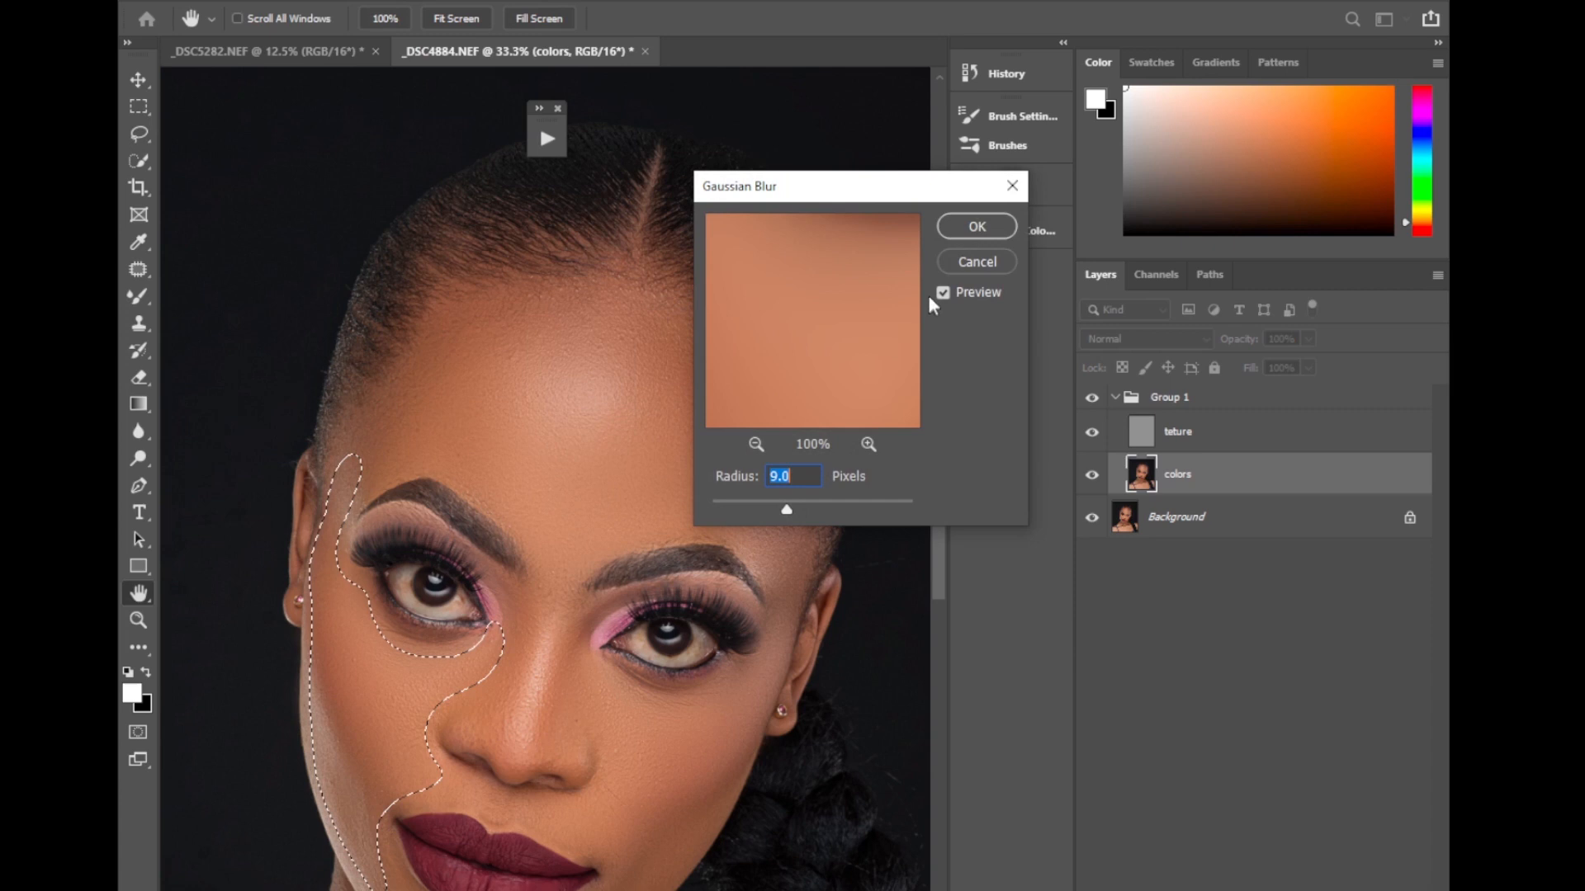
{"action": "left_click", "coordinate": [974, 227]}
{"action": "key", "text": "ctrl+d"}
Lasso the model's left cheek from under the eye to the jawline and apply a 9.0-pixel Gaussian Blur.
{"action": "left_click_drag", "start_coordinate": [937, 534], "coordinate": [937, 537]}
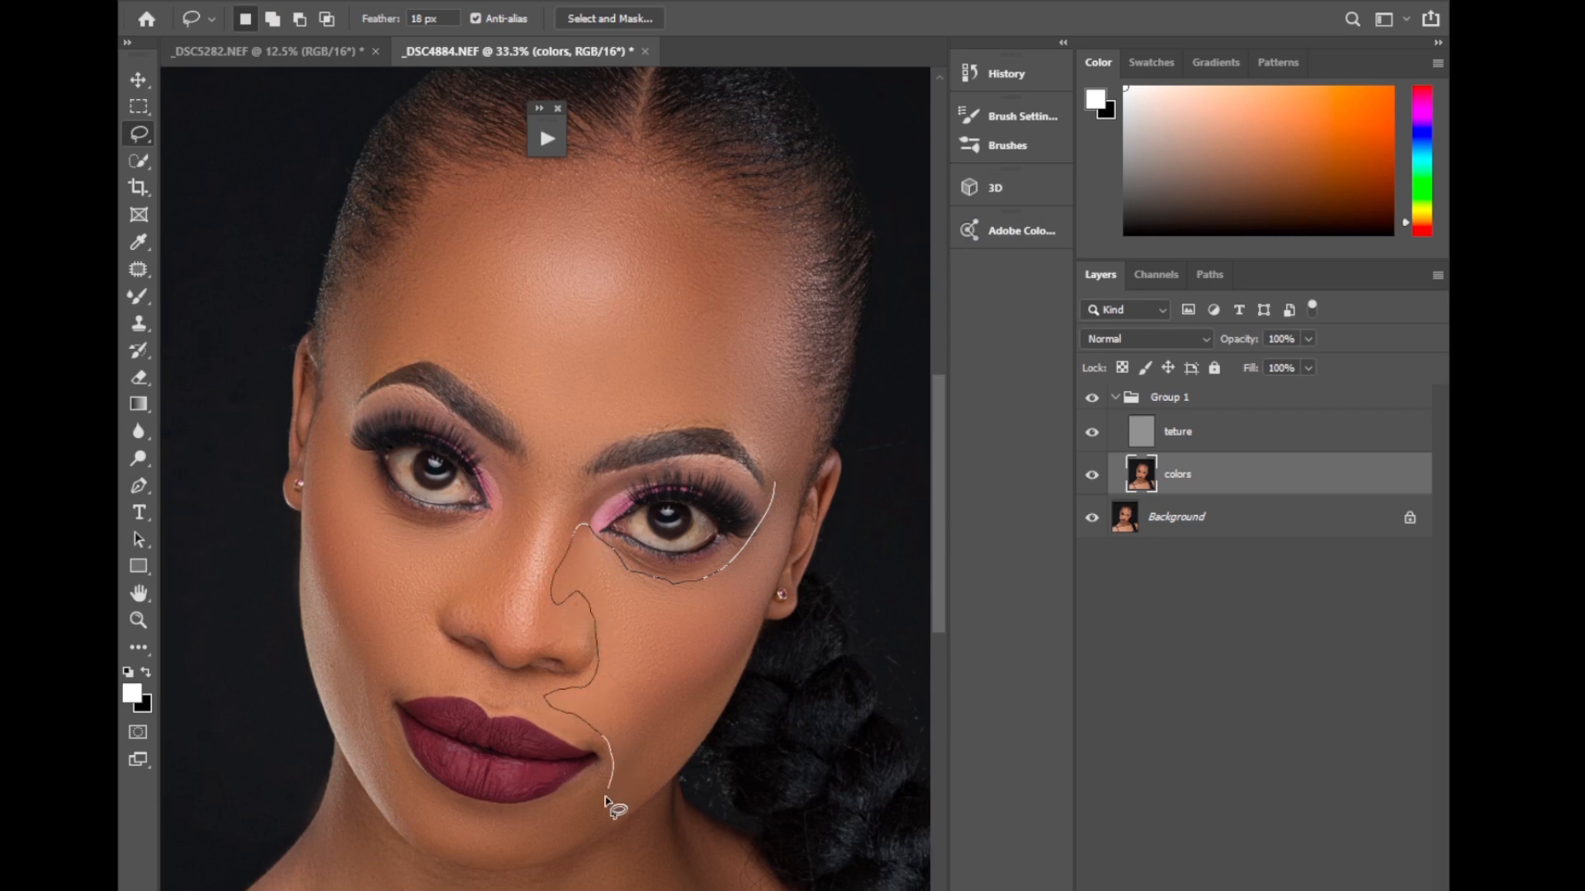
{"action": "mouse_move", "coordinate": [646, 794]}
{"action": "left_mouse_down"}
{"action": "mouse_move", "coordinate": [704, 724]}
{"action": "mouse_move", "coordinate": [780, 566]}
{"action": "left_mouse_up"}
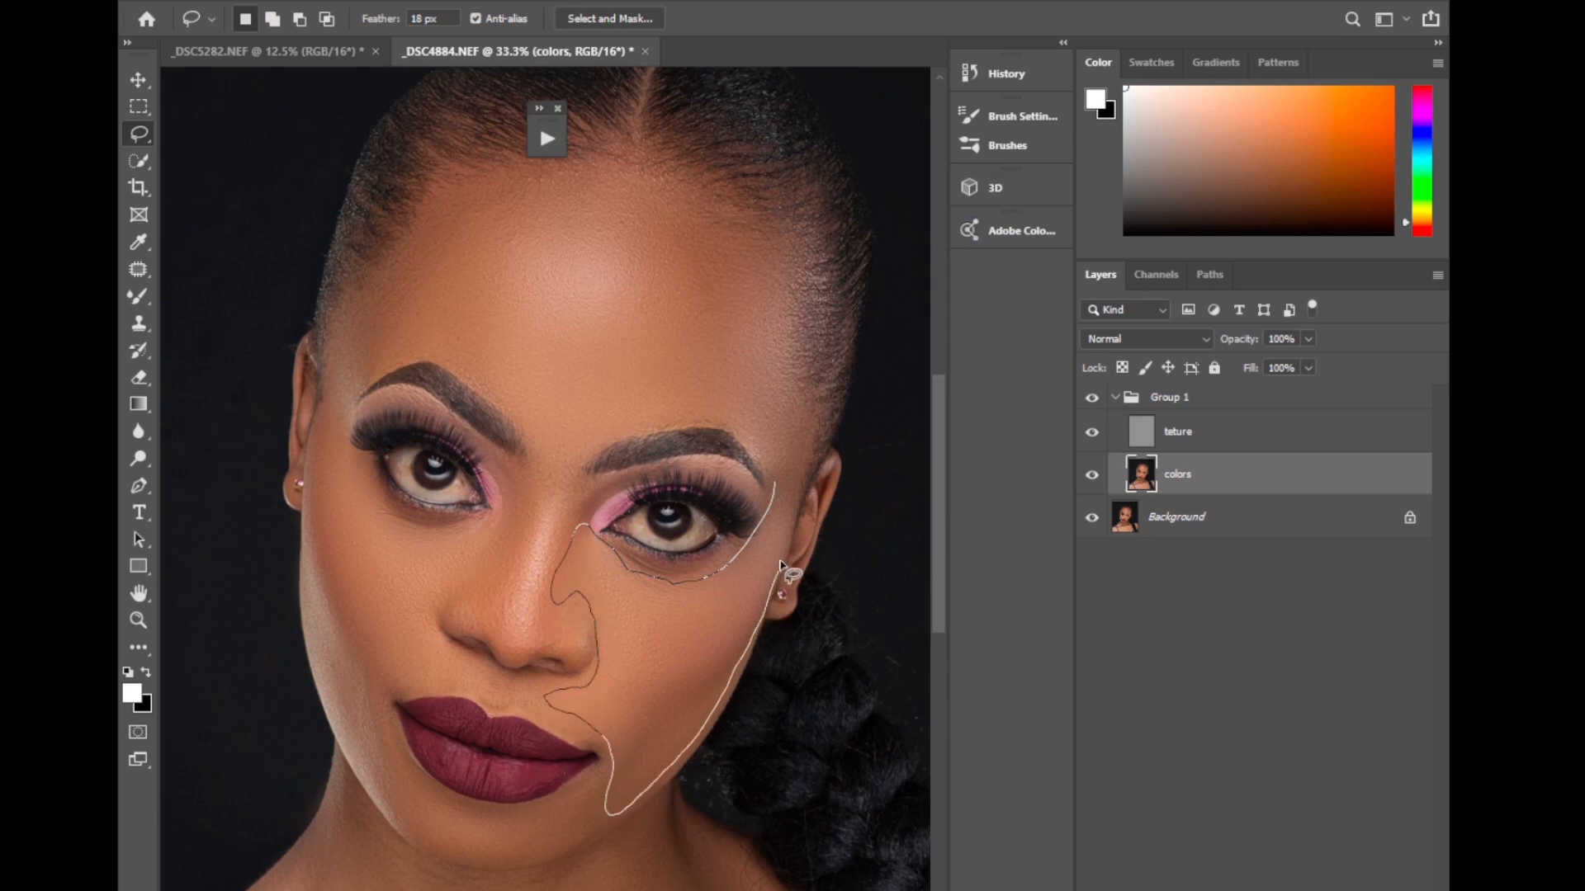
{"action": "left_click_drag", "start_coordinate": [780, 458], "coordinate": [785, 464]}
{"action": "left_click", "coordinate": [435, 5]}
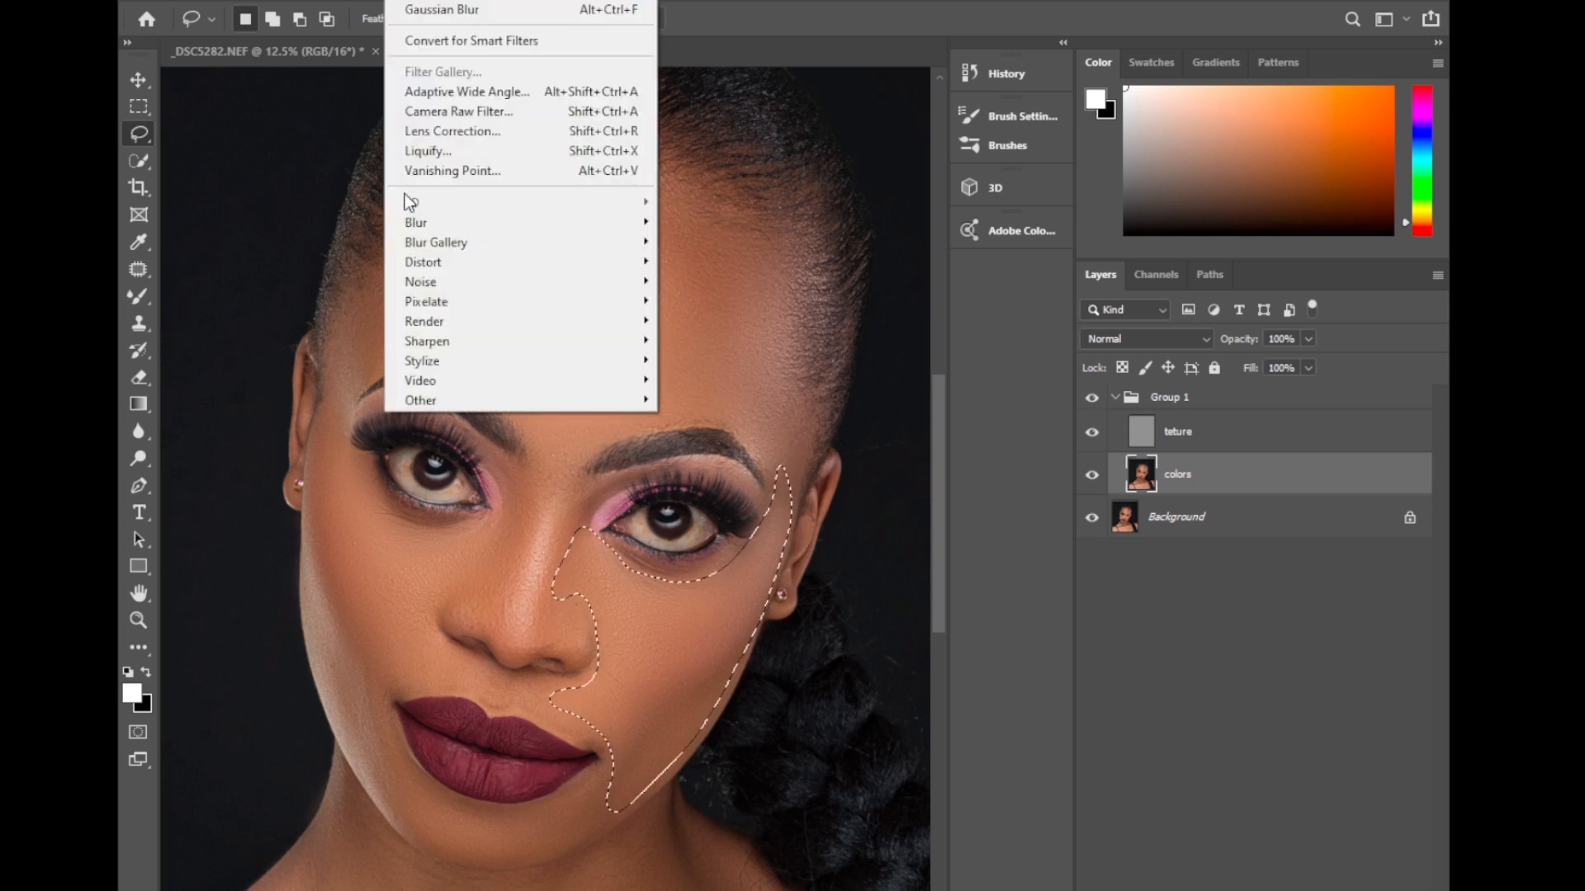
{"action": "mouse_move", "coordinate": [415, 232]}
{"action": "left_click", "coordinate": [701, 301]}
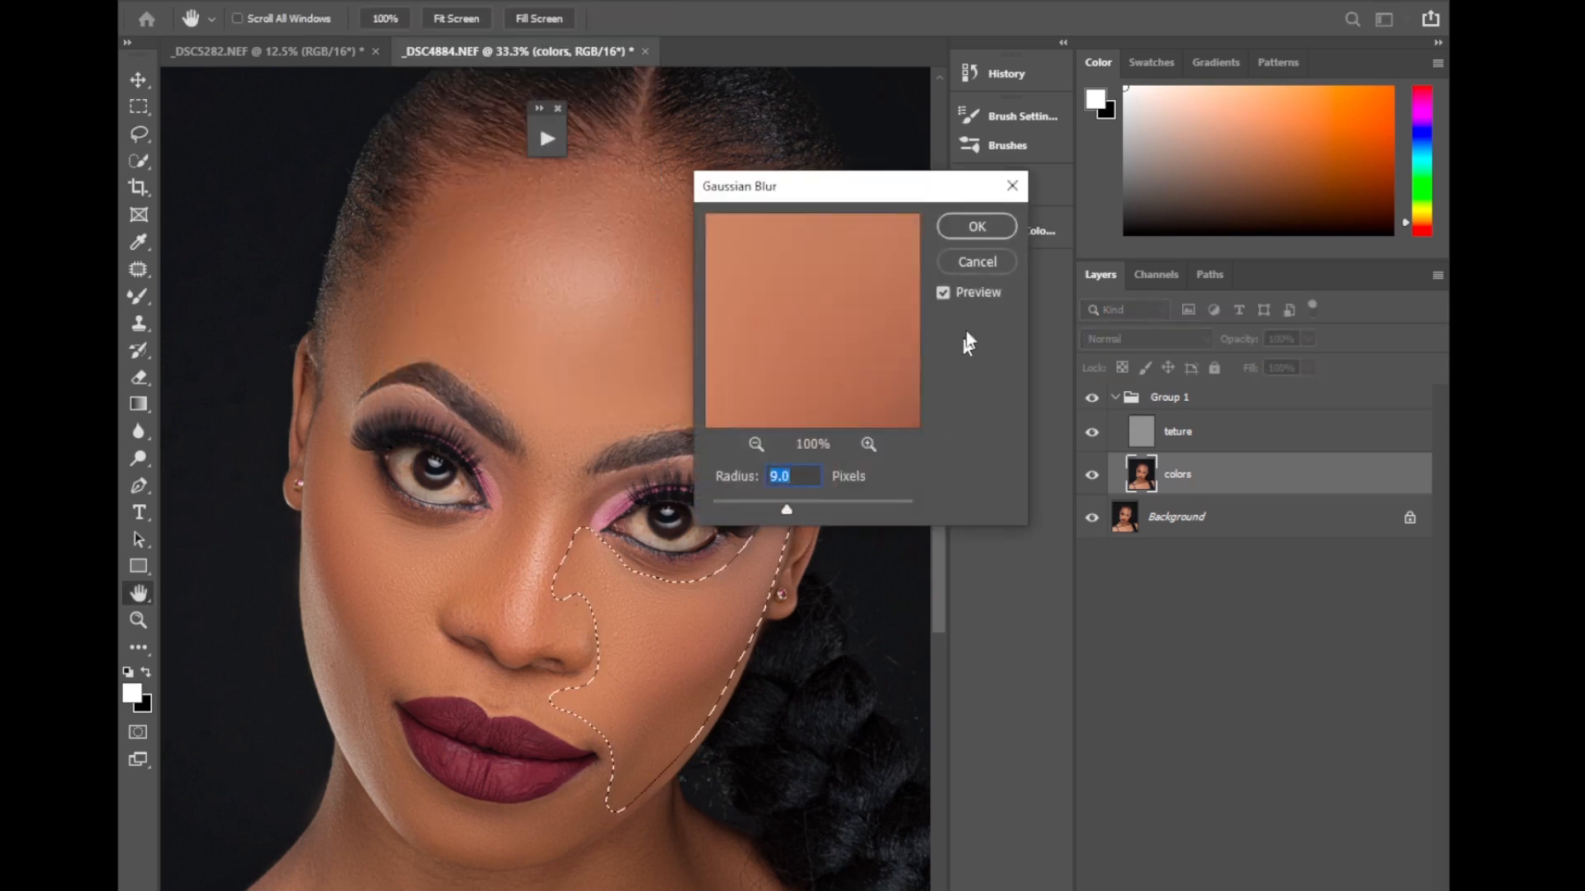
{"action": "left_click", "coordinate": [971, 229]}
Lasso the chin and lower jaw beneath the lips and apply a 9.0-pixel Gaussian Blur on the colors layer.
{"action": "left_click_drag", "start_coordinate": [935, 492], "coordinate": [935, 539]}
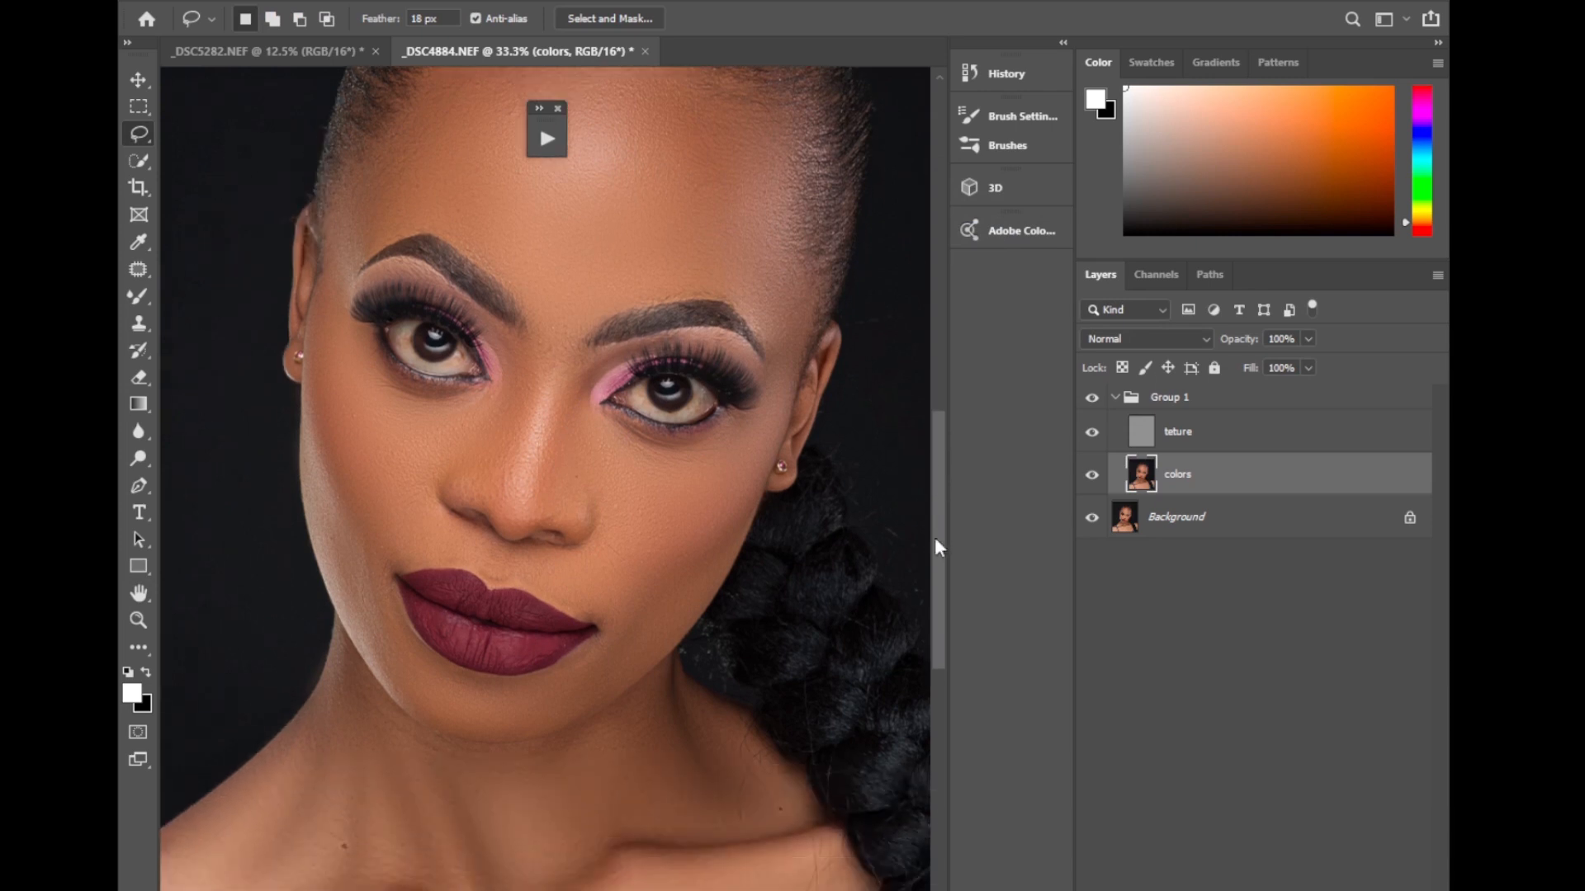
{"action": "mouse_move", "coordinate": [353, 577]}
{"action": "left_mouse_down"}
{"action": "mouse_move", "coordinate": [463, 685]}
{"action": "mouse_move", "coordinate": [529, 686]}
{"action": "mouse_move", "coordinate": [586, 655]}
{"action": "mouse_move", "coordinate": [623, 665]}
{"action": "mouse_move", "coordinate": [596, 704]}
{"action": "mouse_move", "coordinate": [492, 743]}
{"action": "mouse_move", "coordinate": [421, 718]}
{"action": "mouse_move", "coordinate": [376, 639]}
{"action": "left_mouse_up"}
{"action": "left_click", "coordinate": [457, 2]}
{"action": "mouse_move", "coordinate": [413, 224]}
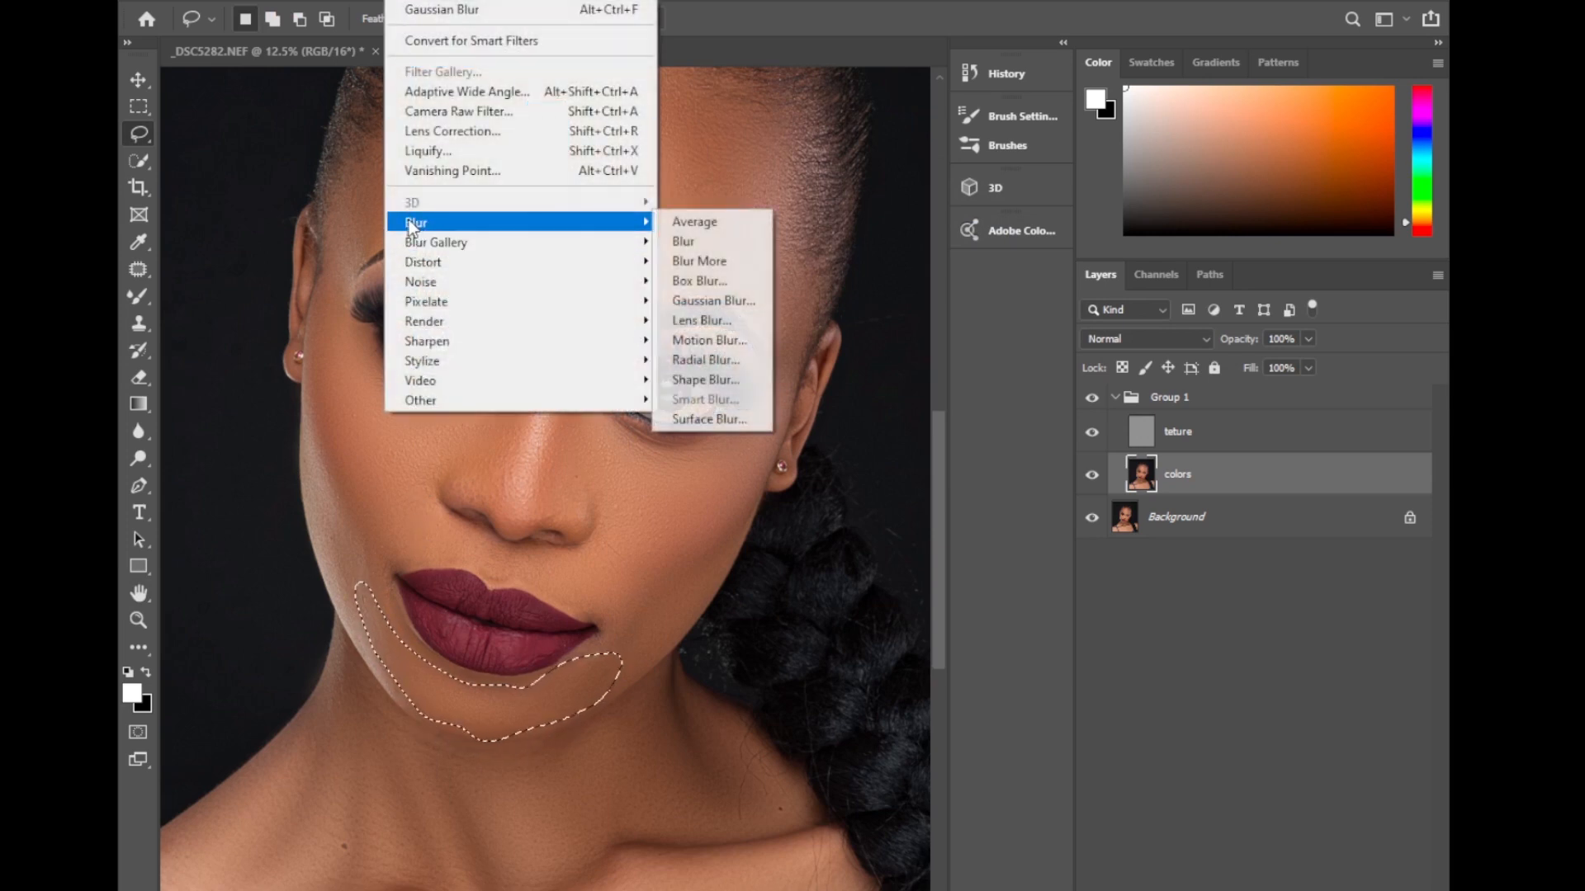
{"action": "left_click", "coordinate": [711, 301]}
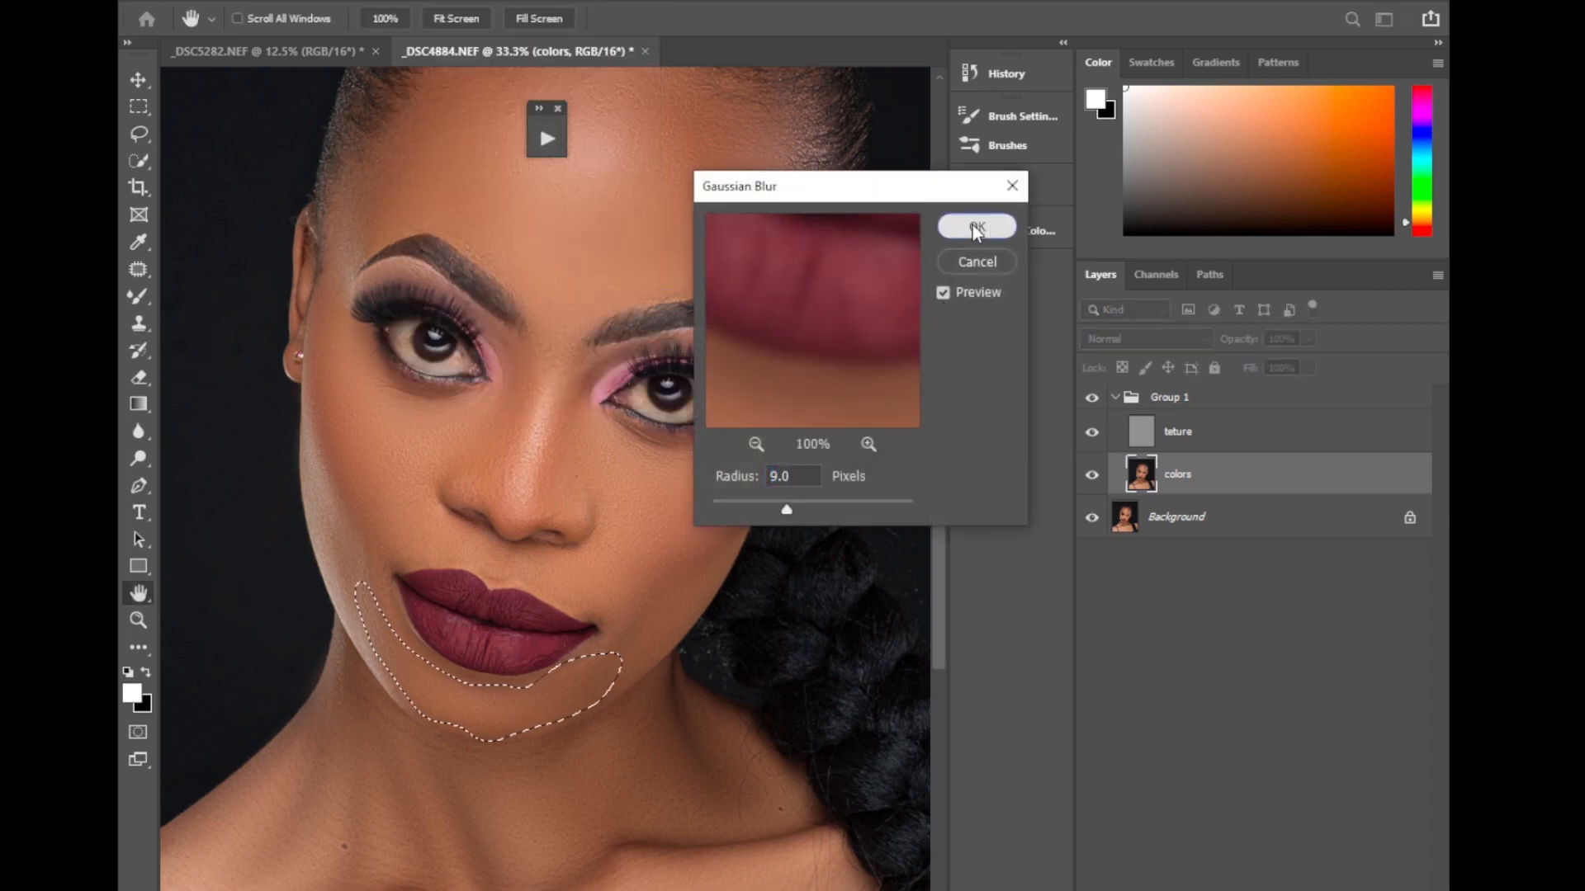
{"action": "left_click", "coordinate": [972, 224]}
On the teture layer, clone-stamp clean skin texture over the spot beside the nose and blemishes on the model's left cheek.
{"action": "key", "text": "ctrl+0"}
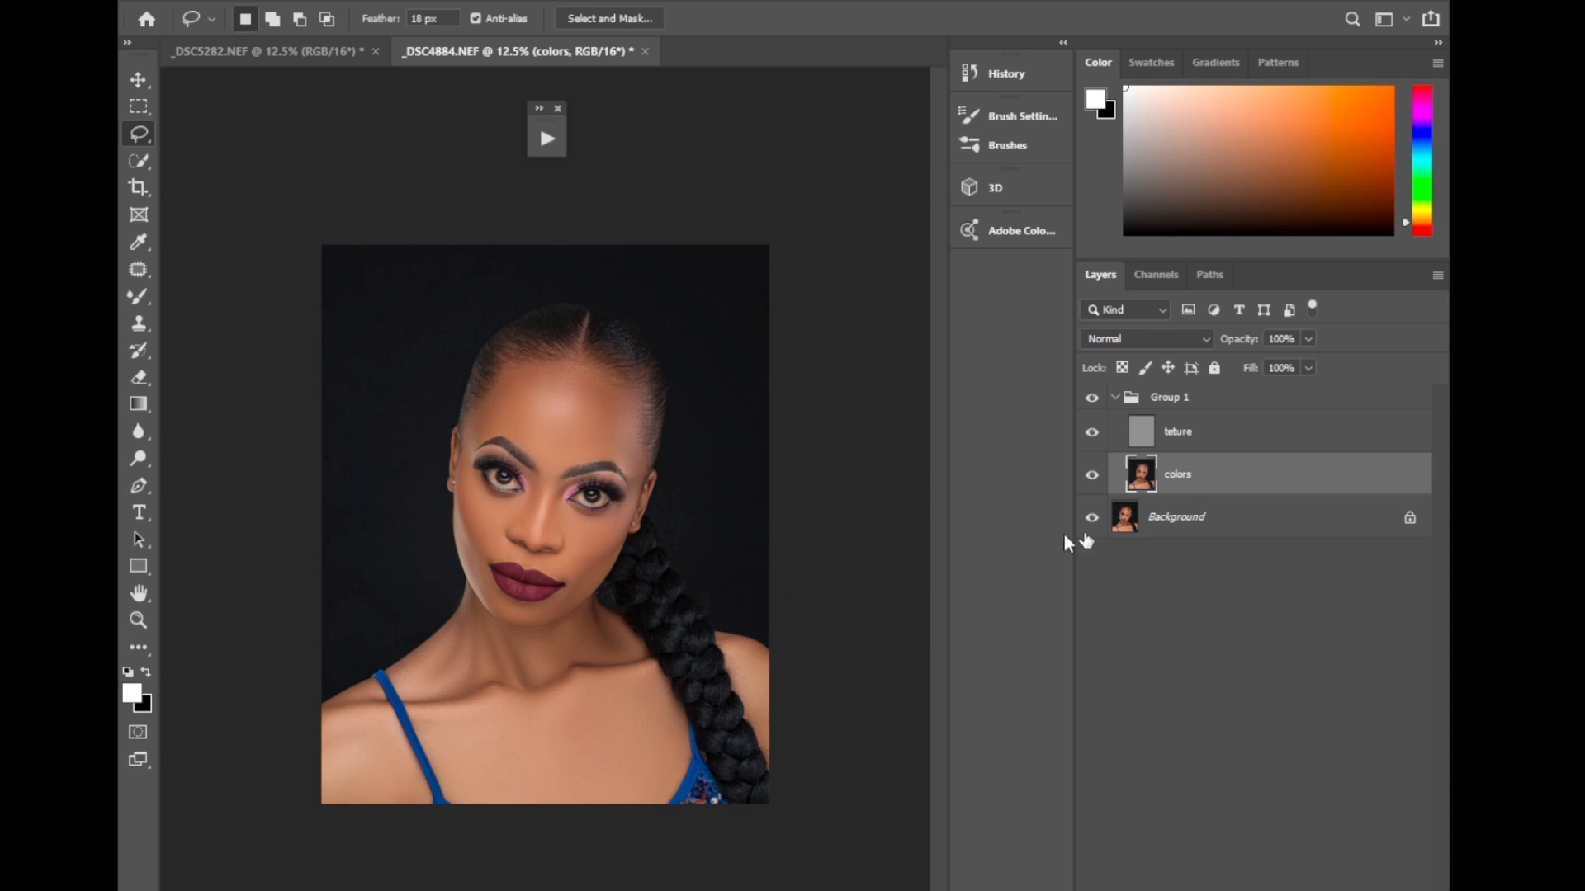
{"action": "left_click", "coordinate": [1207, 444]}
{"action": "key", "text": "ctrl+plus"}
{"action": "key", "text": "ctrl+plus"}
{"action": "key", "text": "ctrl+plus"}
{"action": "key", "text": "ctrl+plus"}
{"action": "key", "text": "ctrl+plus"}
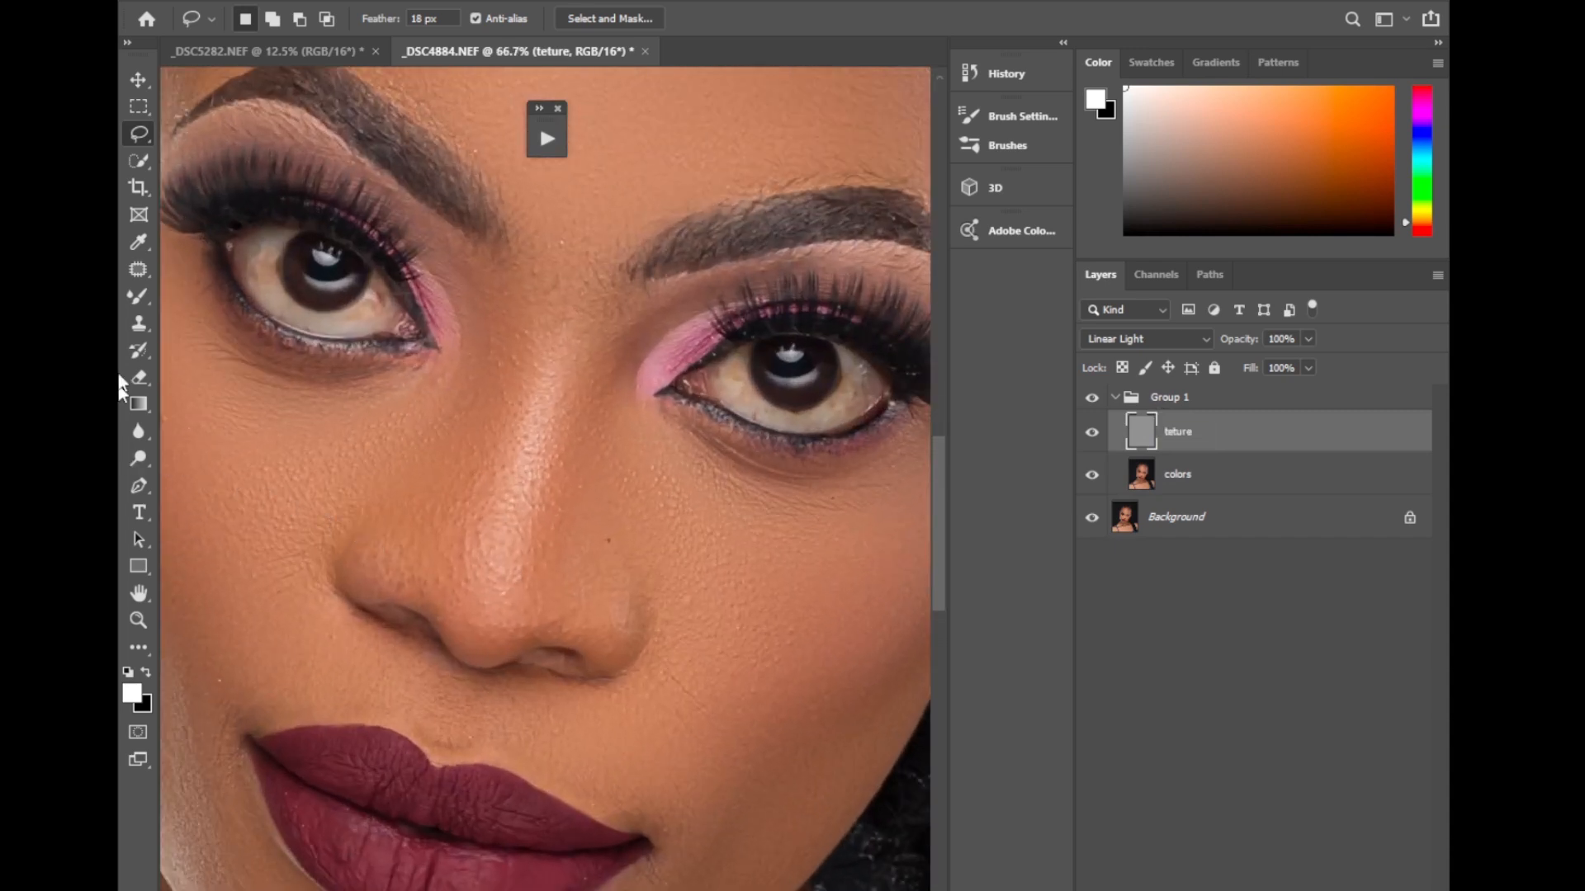
{"action": "left_click", "coordinate": [141, 323]}
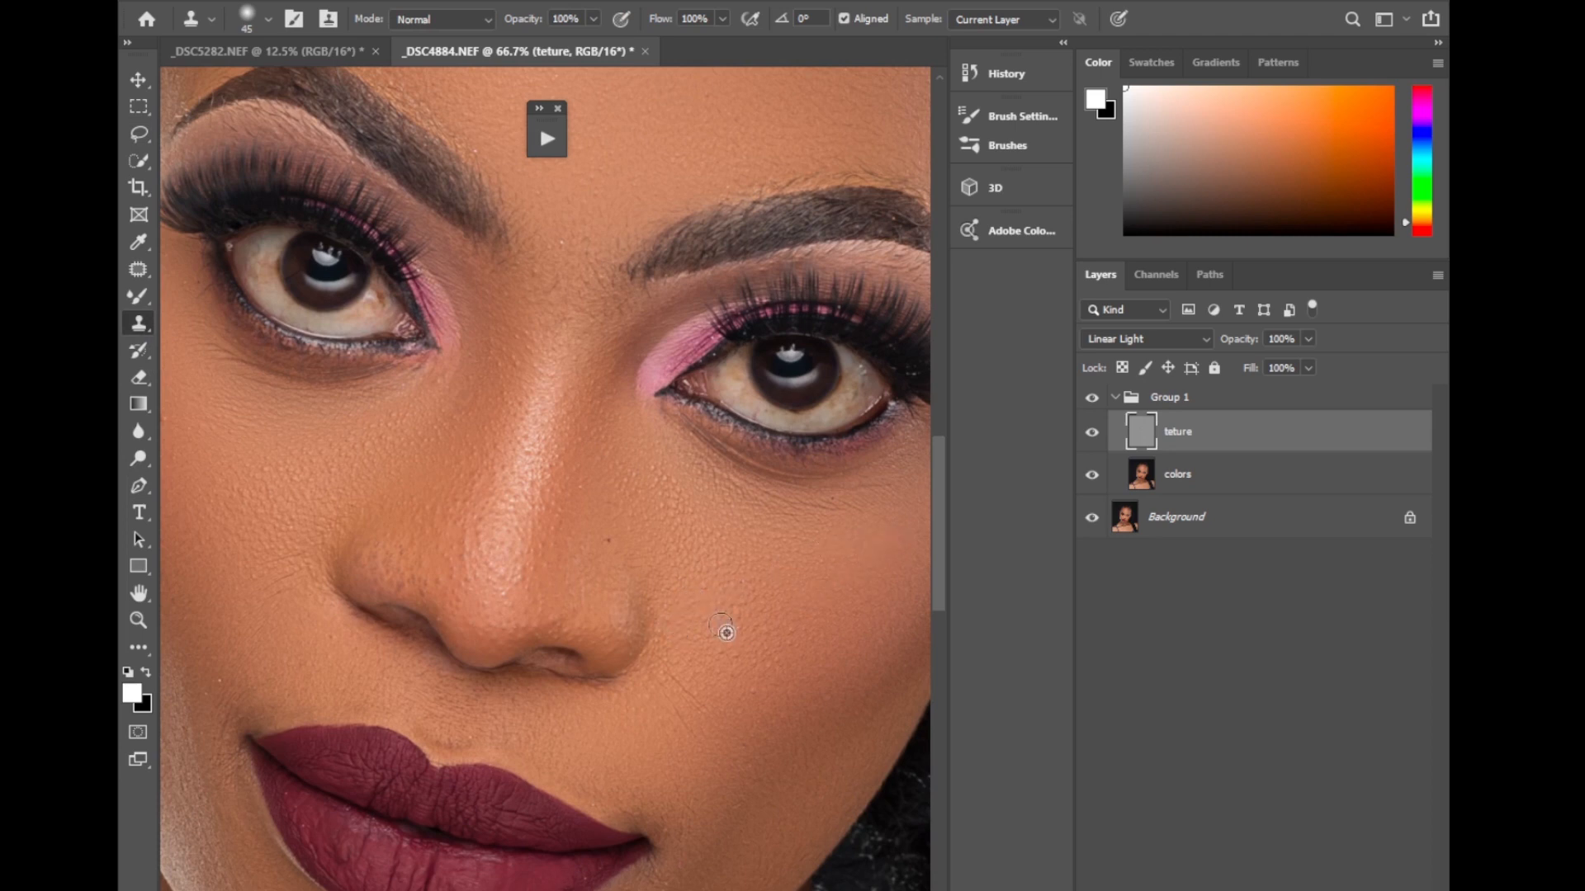
{"action": "left_click", "coordinate": [609, 563], "text": "alt"}
{"action": "left_click", "coordinate": [608, 539]}
{"action": "left_click_drag", "start_coordinate": [581, 484], "coordinate": [588, 492]}
{"action": "left_click", "coordinate": [676, 723], "text": "alt"}
{"action": "mouse_move", "coordinate": [698, 702]}
{"action": "left_mouse_down"}
{"action": "mouse_move", "coordinate": [684, 693]}
{"action": "mouse_move", "coordinate": [680, 717]}
{"action": "mouse_move", "coordinate": [701, 727]}
{"action": "left_mouse_up"}
{"action": "left_click", "coordinate": [699, 750], "text": "alt"}
{"action": "left_click", "coordinate": [737, 691], "text": "alt"}
{"action": "left_click_drag", "start_coordinate": [739, 627], "coordinate": [741, 632]}
Clone-stamp clean texture over small blemishes on the lower forehead above the eyebrows.
{"action": "scroll", "coordinate": [877, 455], "scroll_direction": "up", "scroll_amount": 5}
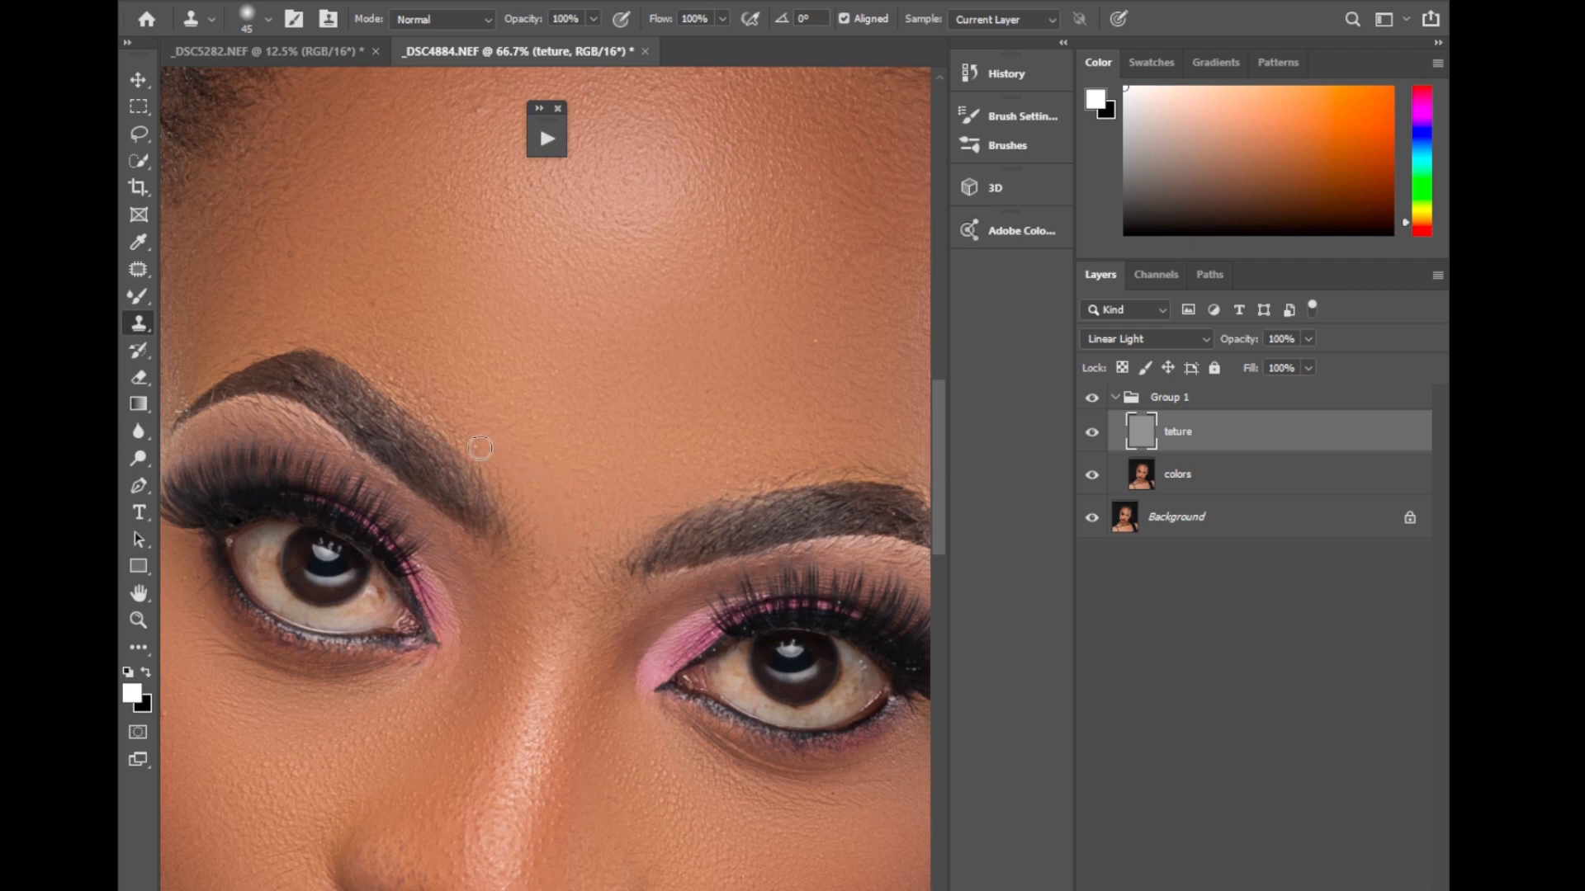
{"action": "left_click", "coordinate": [533, 399], "text": "alt"}
{"action": "left_click_drag", "start_coordinate": [556, 371], "coordinate": [553, 385]}
{"action": "left_click", "coordinate": [839, 381], "text": "alt"}
{"action": "left_click", "coordinate": [816, 341]}
{"action": "scroll", "coordinate": [561, 597], "scroll_direction": "down", "scroll_amount": 2}
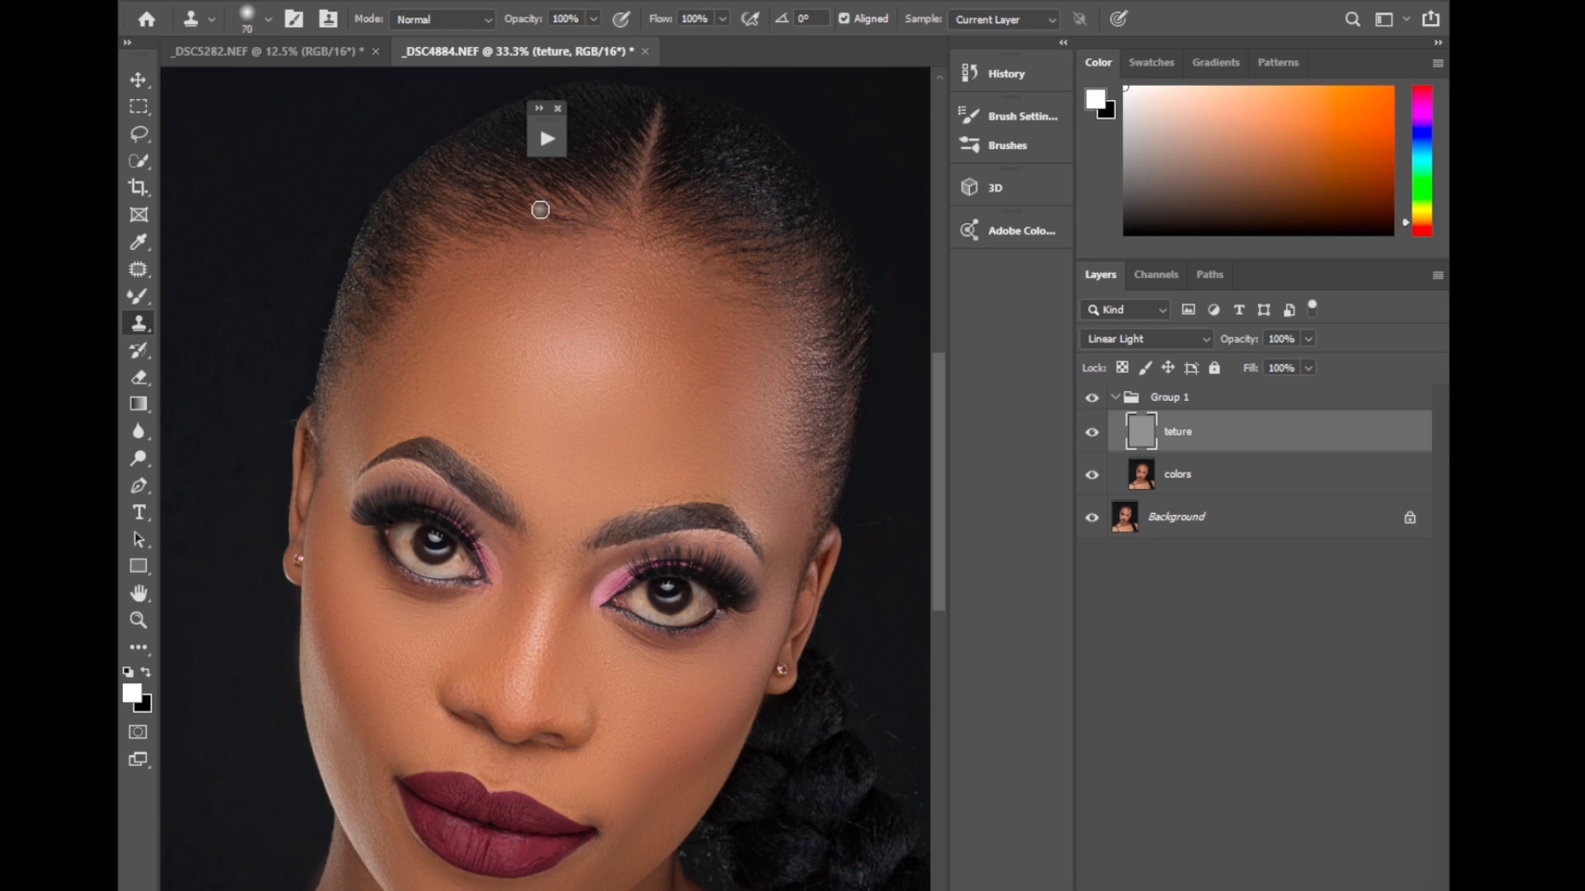
Enlarge the Clone Stamp brush to 100 and even out the skin texture across the upper forehead near the hairline.
{"action": "key", "text": "bracketright"}
{"action": "key", "text": "bracketright"}
{"action": "key", "text": "bracketright"}
{"action": "left_click", "coordinate": [515, 339], "text": "alt"}
{"action": "left_click_drag", "start_coordinate": [515, 312], "coordinate": [514, 314]}
{"action": "left_click", "coordinate": [603, 308]}
{"action": "left_click_drag", "start_coordinate": [546, 263], "coordinate": [556, 251]}
{"action": "left_click", "coordinate": [579, 247]}
{"action": "left_click", "coordinate": [605, 272]}
{"action": "left_click", "coordinate": [620, 298]}
{"action": "left_click", "coordinate": [519, 347], "text": "alt"}
{"action": "left_click", "coordinate": [510, 316]}
Clone-stamp clean texture over the sides of the forehead, its center and the area between the eyebrows.
{"action": "left_click", "coordinate": [424, 396], "text": "alt"}
{"action": "left_click", "coordinate": [420, 388]}
{"action": "left_click", "coordinate": [542, 418], "text": "alt"}
{"action": "left_click", "coordinate": [571, 437]}
{"action": "left_click", "coordinate": [604, 503], "text": "alt"}
{"action": "left_click", "coordinate": [602, 498]}
{"action": "left_click", "coordinate": [736, 420], "text": "alt"}
{"action": "left_click", "coordinate": [590, 533]}
Collapse Group 1 and toggle its visibility to compare the whole portrait before and after retouching.
{"action": "key", "text": "ctrl+minus"}
{"action": "key", "text": "ctrl+minus"}
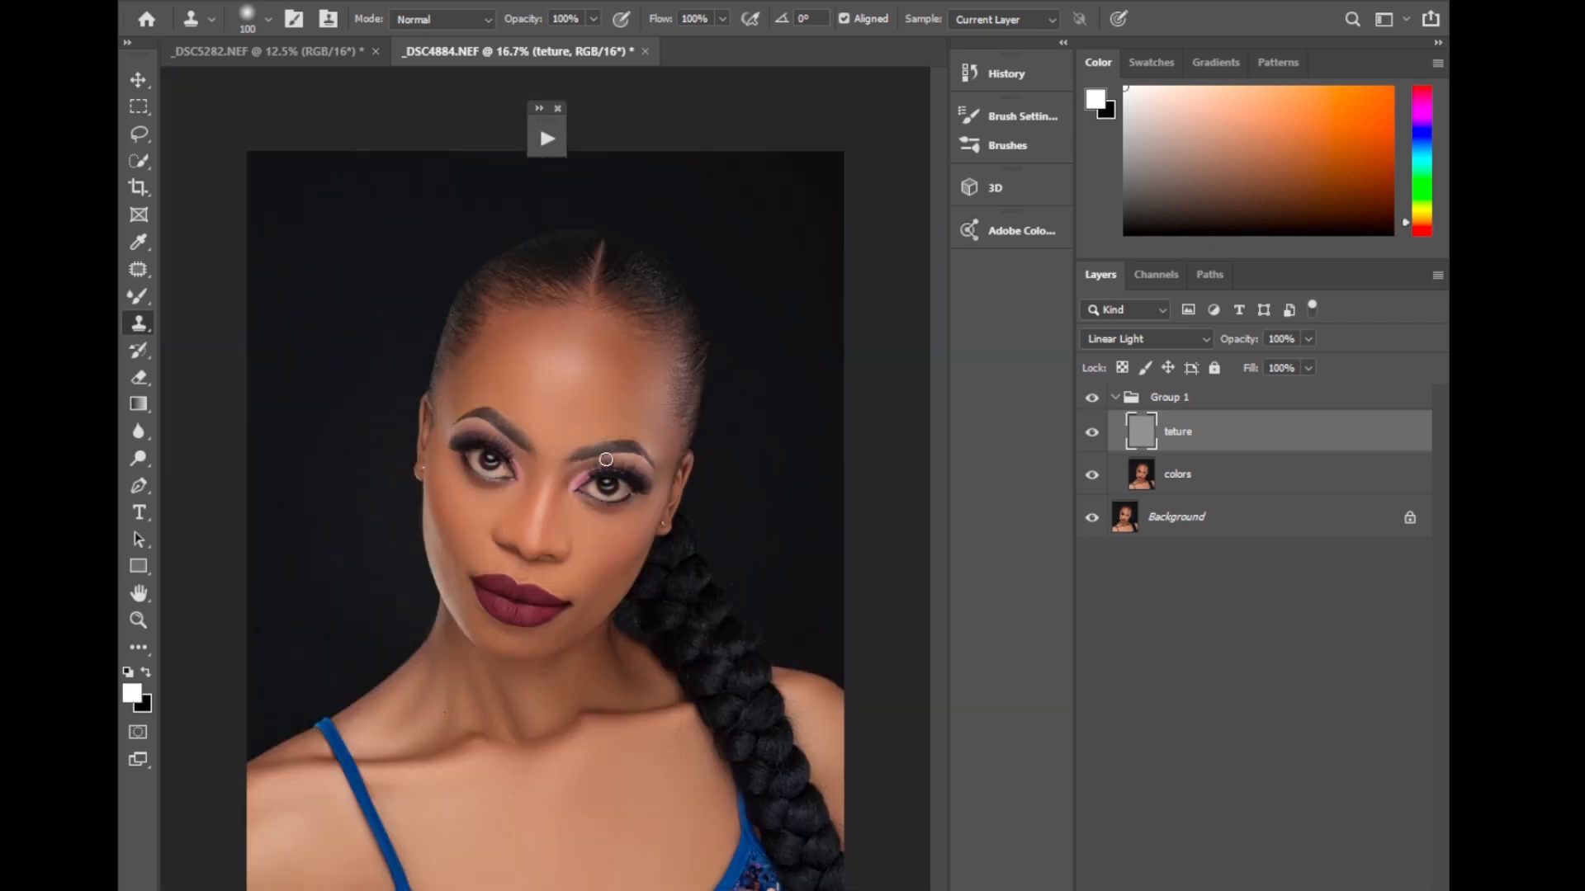
{"action": "left_click", "coordinate": [1113, 401]}
{"action": "left_click", "coordinate": [1093, 401]}
{"action": "left_click", "coordinate": [1094, 400]}
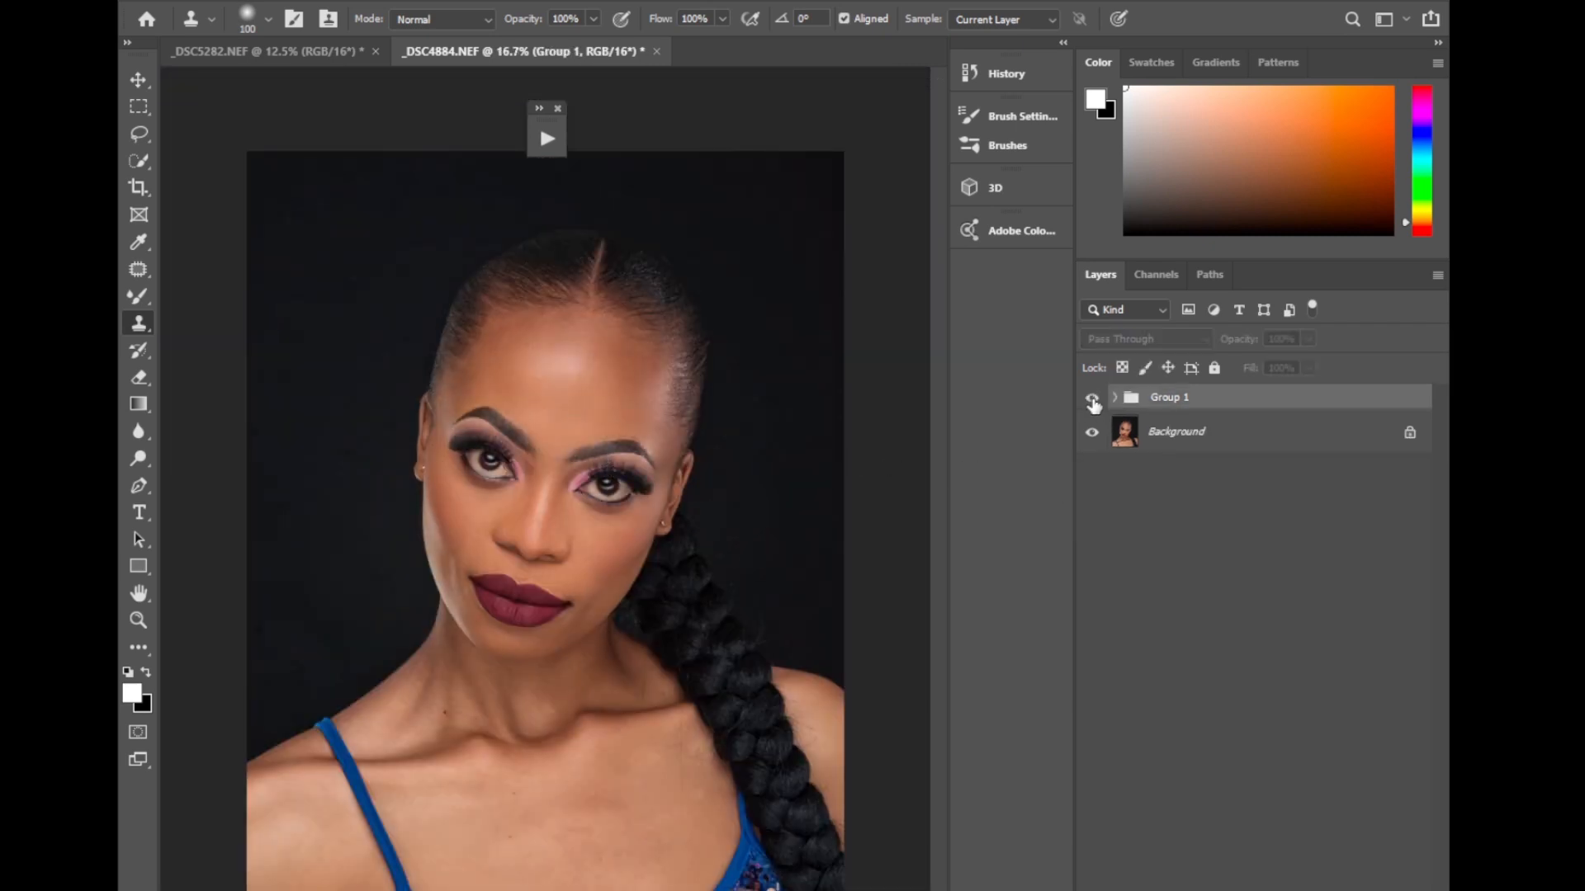
{"action": "left_click", "coordinate": [1093, 401]}
{"action": "left_click", "coordinate": [1093, 400]}
{"action": "left_click", "coordinate": [1094, 400]}
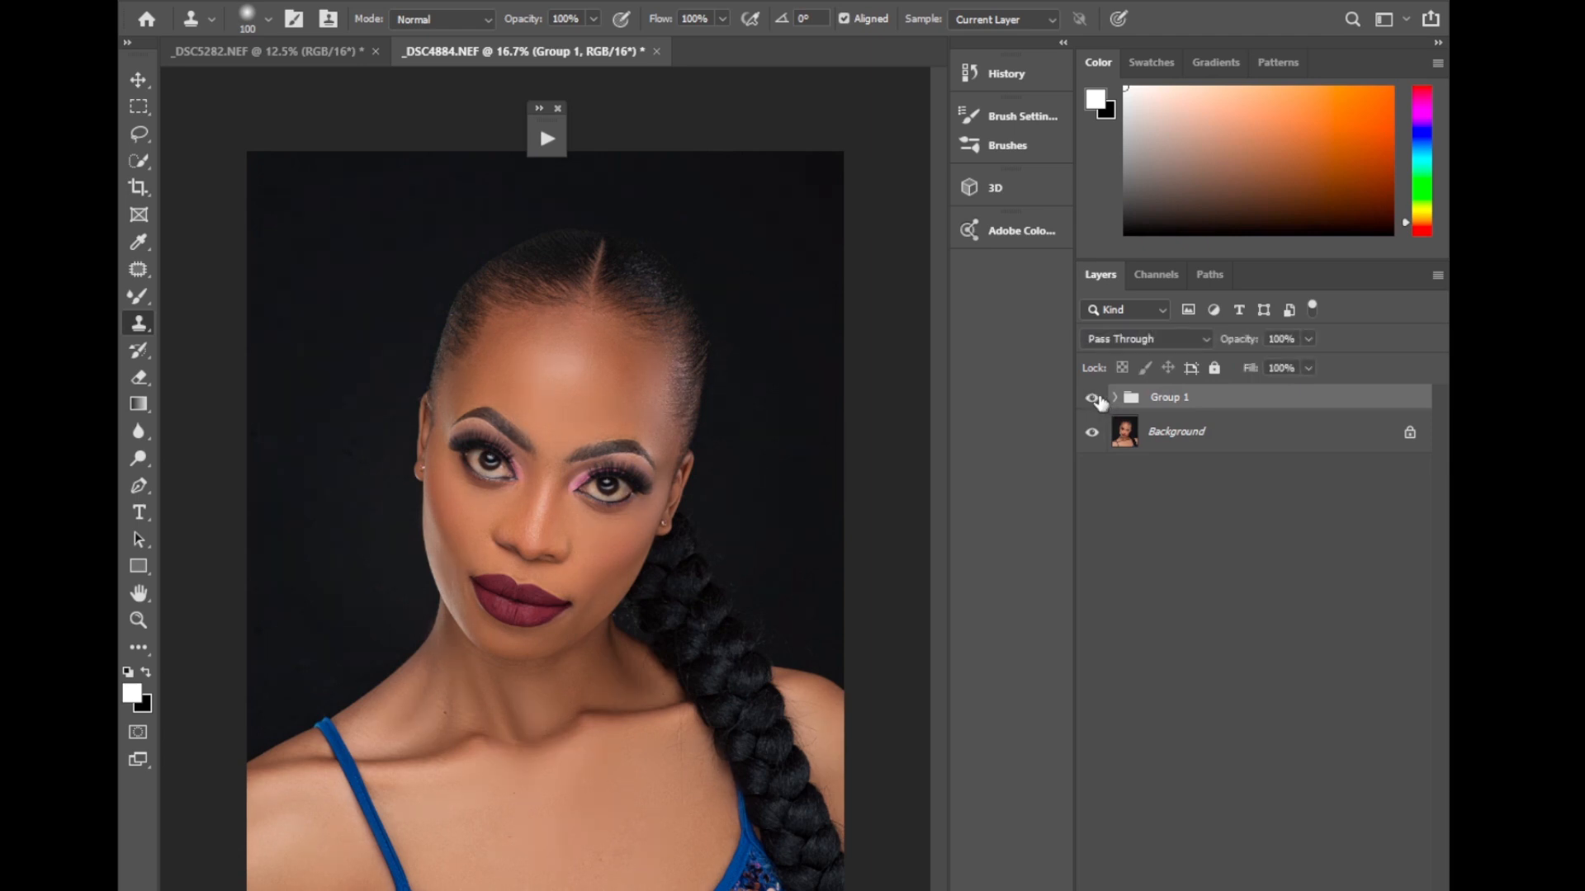
{"action": "left_click", "coordinate": [1093, 400]}
{"action": "left_click", "coordinate": [1094, 401]}
Add a Curves adjustment layer above Group 1 and raise the curve at the forehead highlight tone to brighten the portrait.
{"action": "left_click", "coordinate": [1275, 888]}
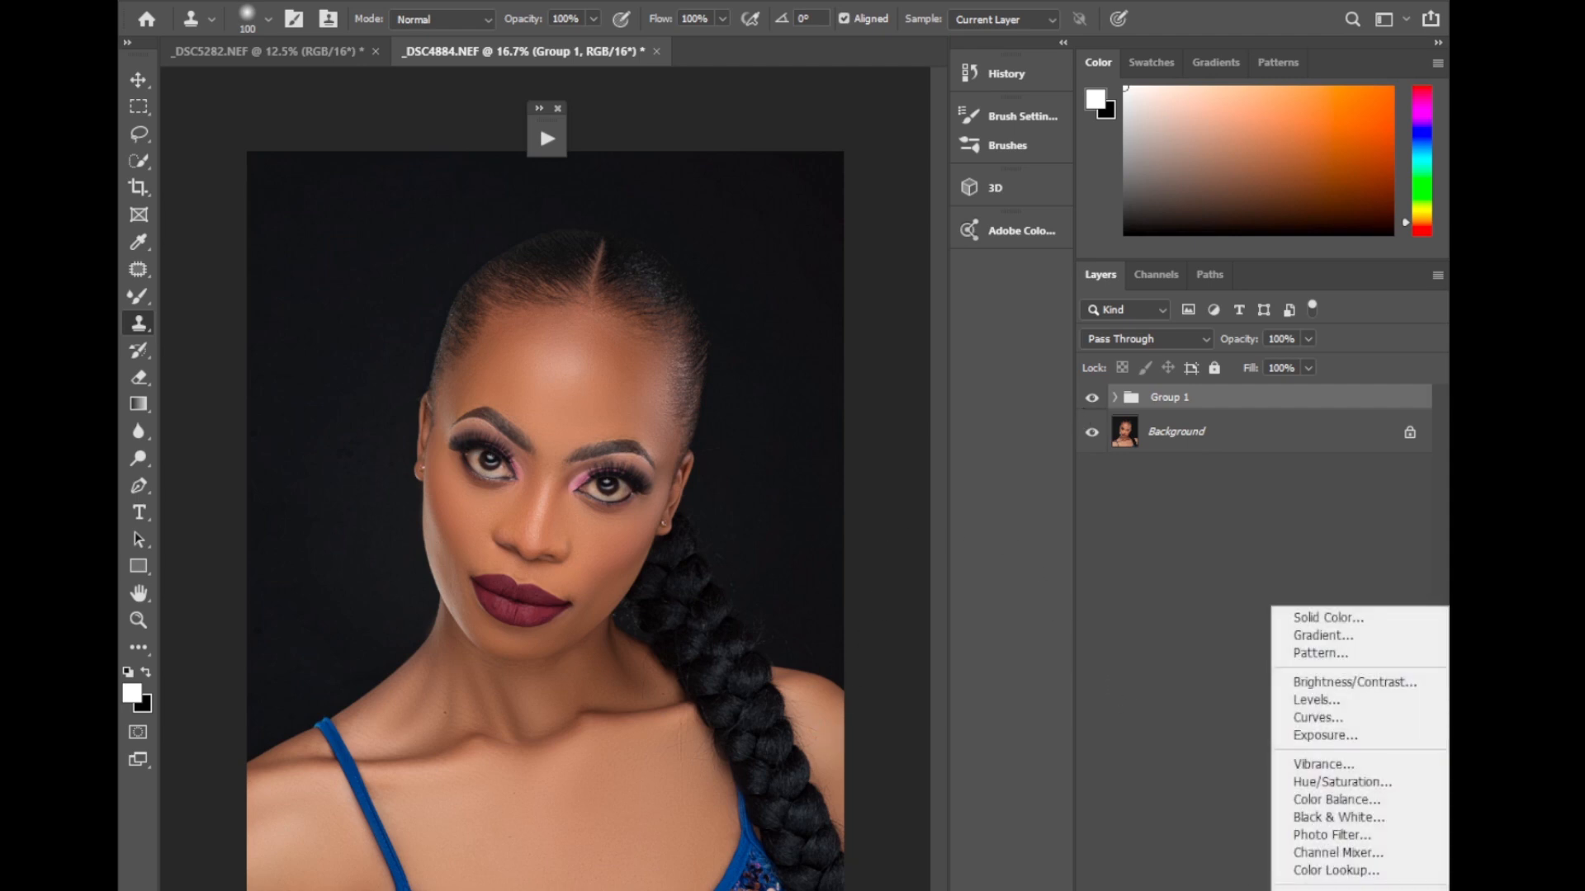
{"action": "left_click", "coordinate": [1325, 714]}
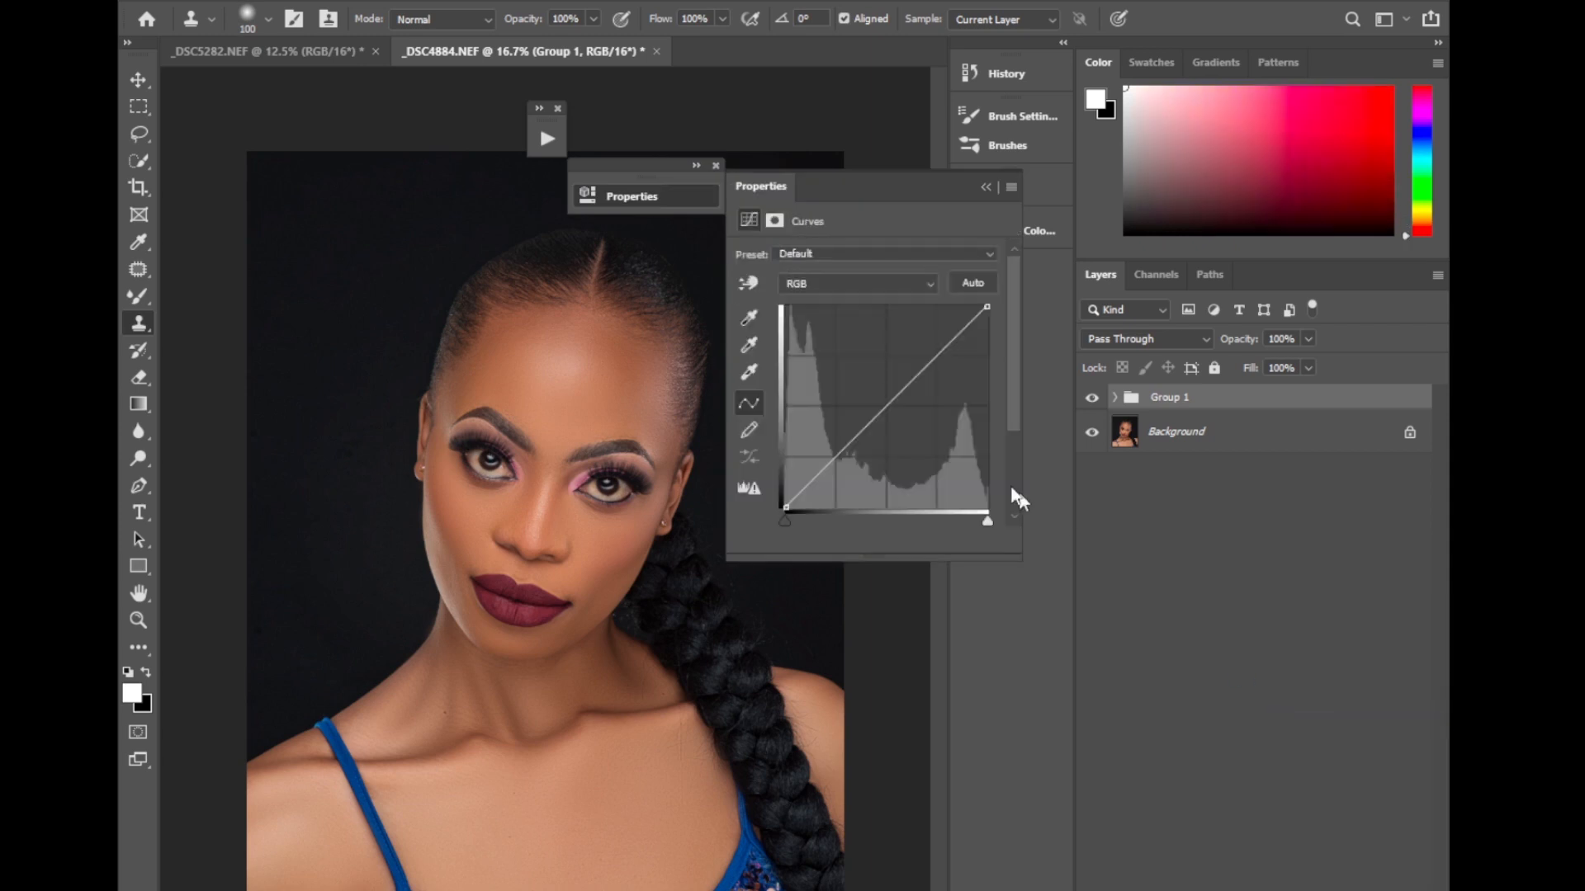
{"action": "left_click", "coordinate": [750, 283]}
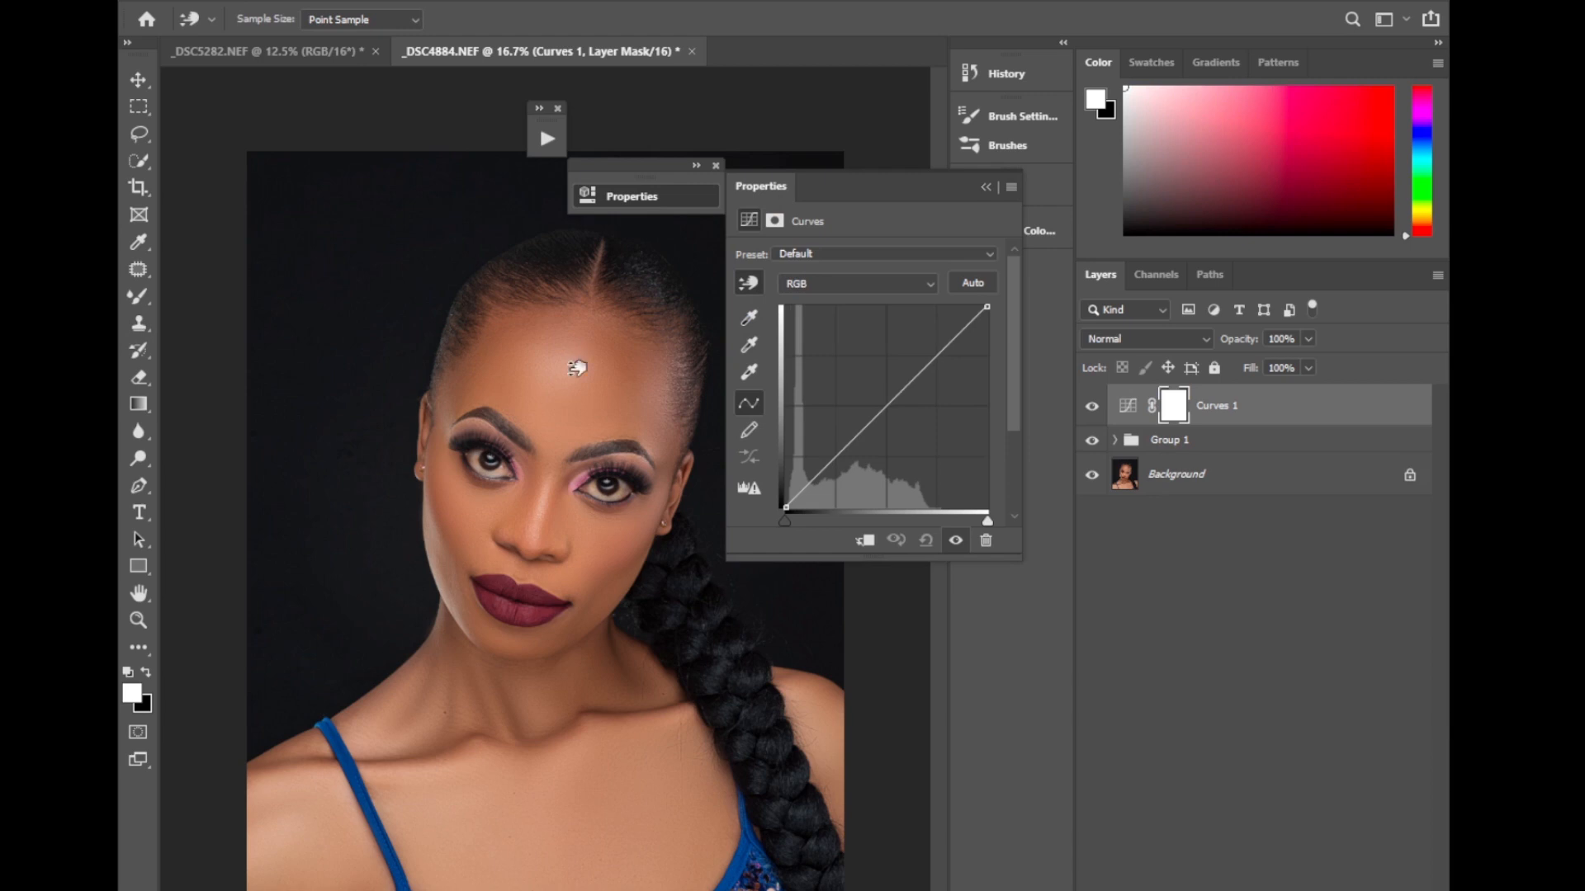
{"action": "left_click_drag", "start_coordinate": [577, 368], "coordinate": [563, 355]}
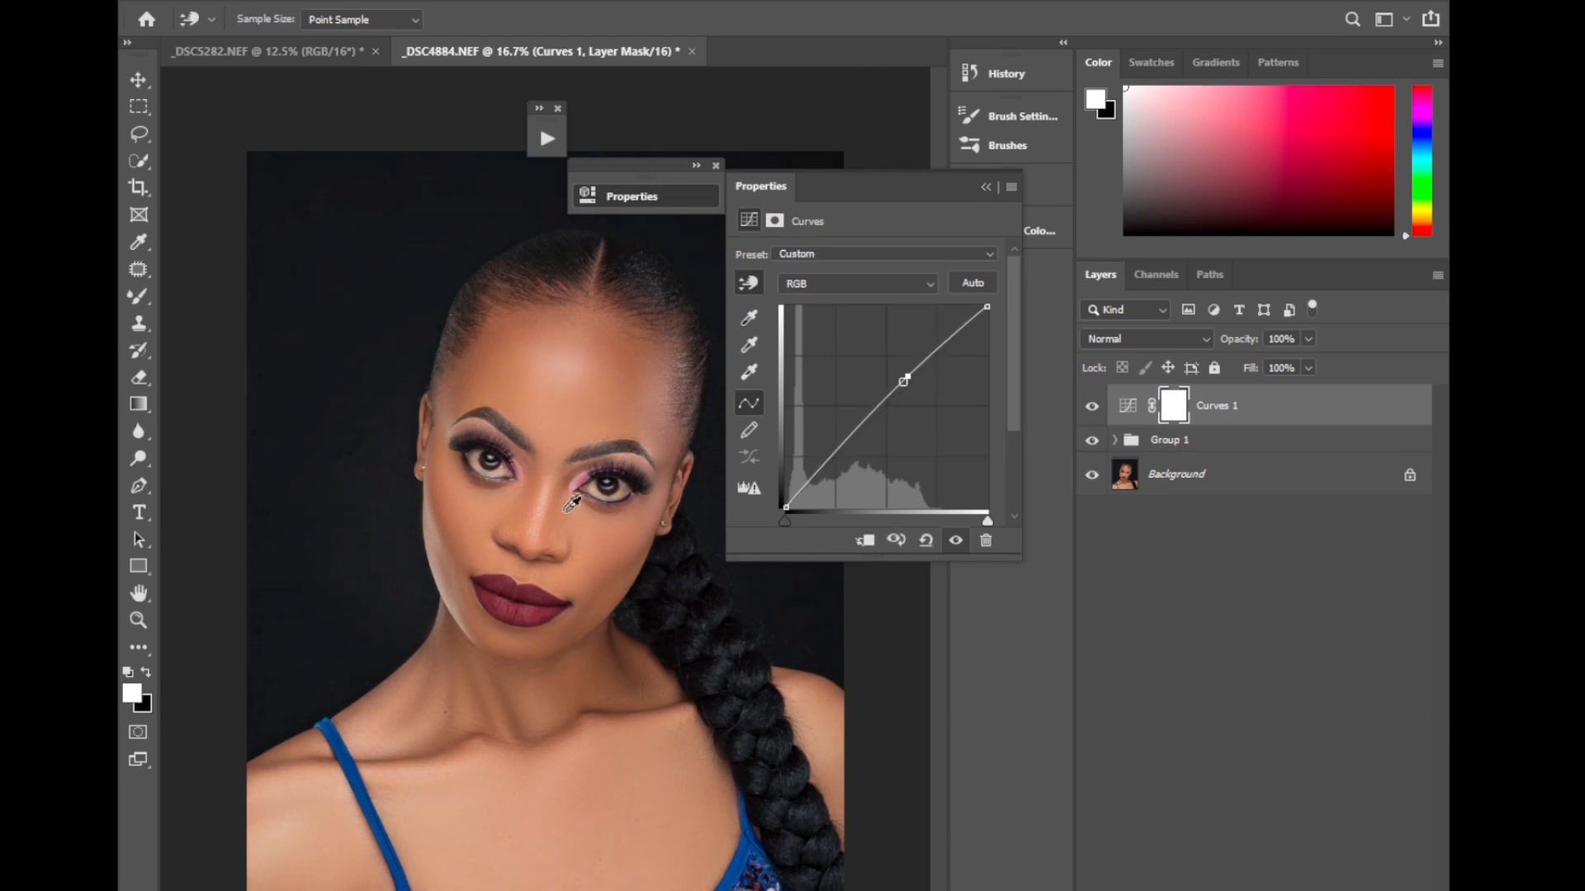
{"action": "left_click", "coordinate": [985, 188]}
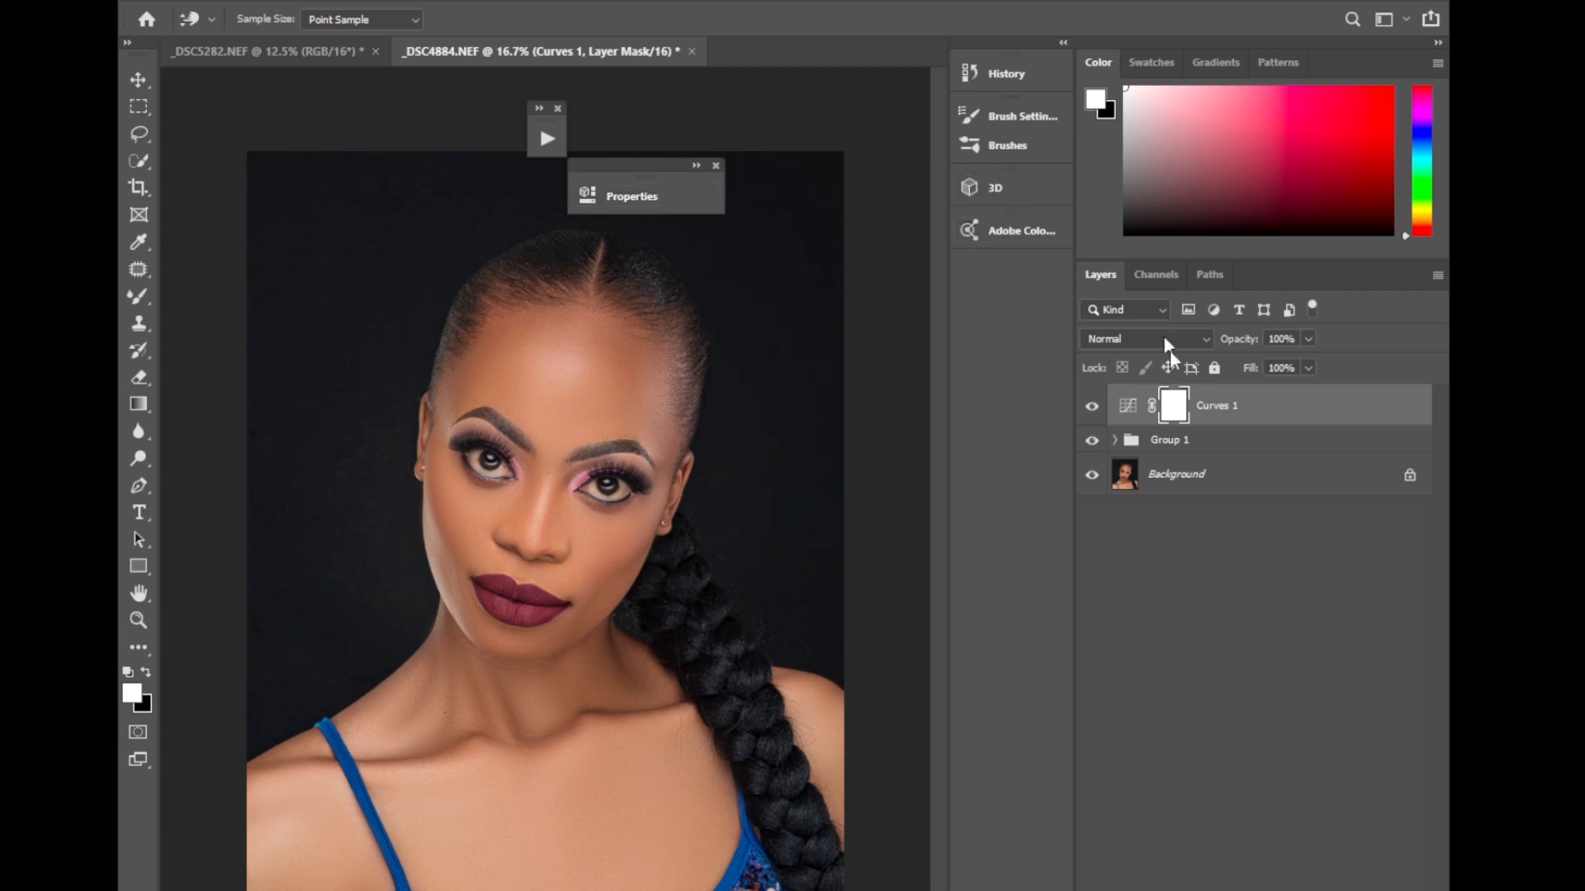
Add a second Curves adjustment layer and lower the curve at the shaded cheek tone to darken the portrait.
{"action": "left_click", "coordinate": [1269, 890]}
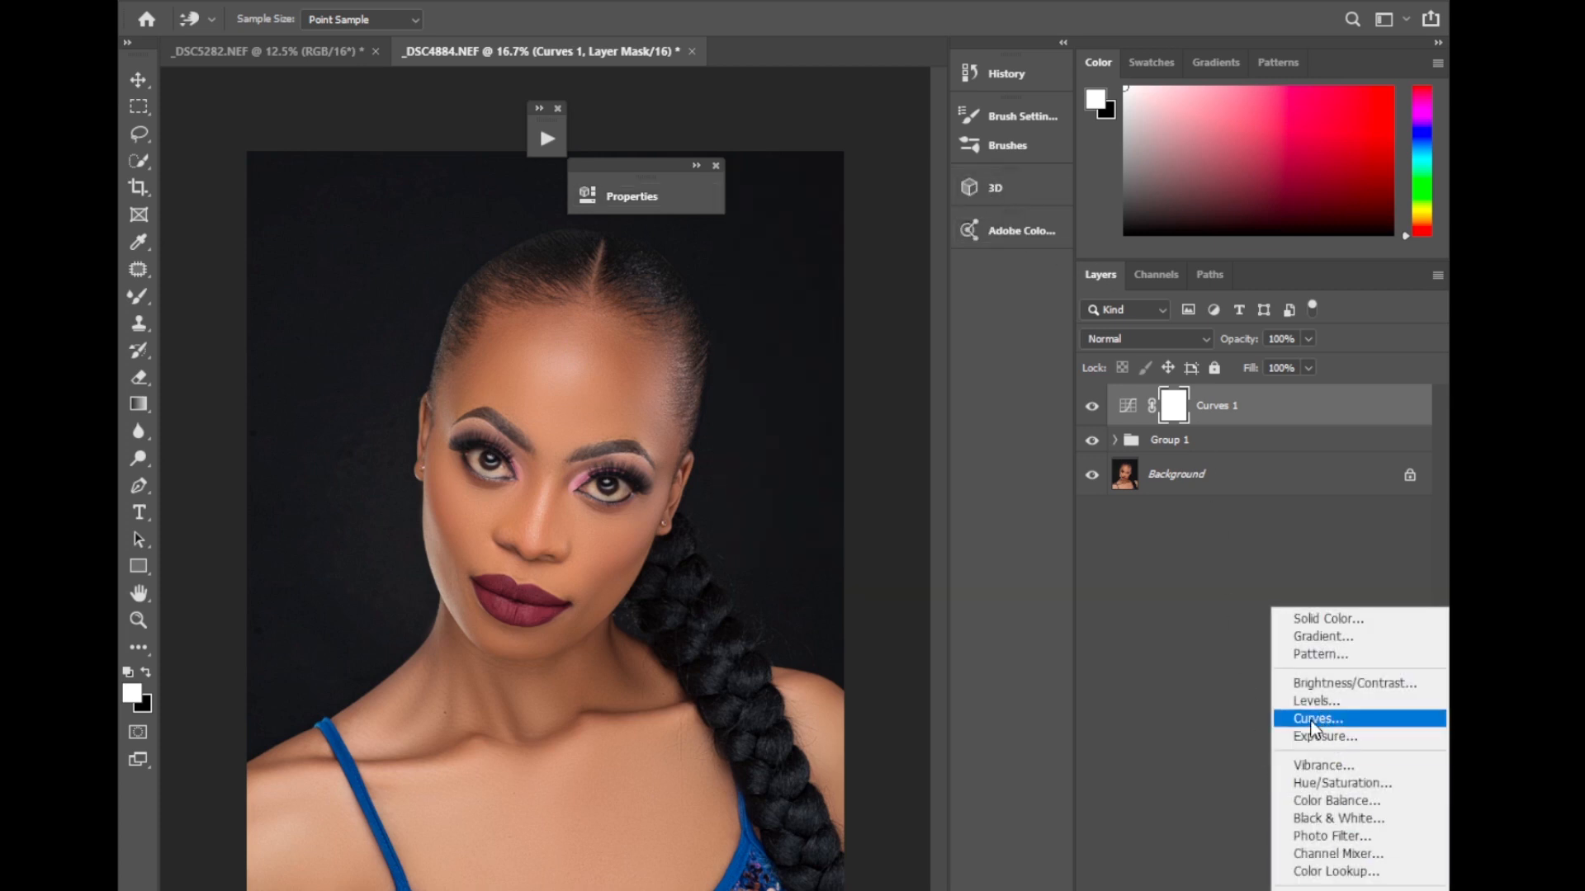
{"action": "left_click", "coordinate": [1312, 720]}
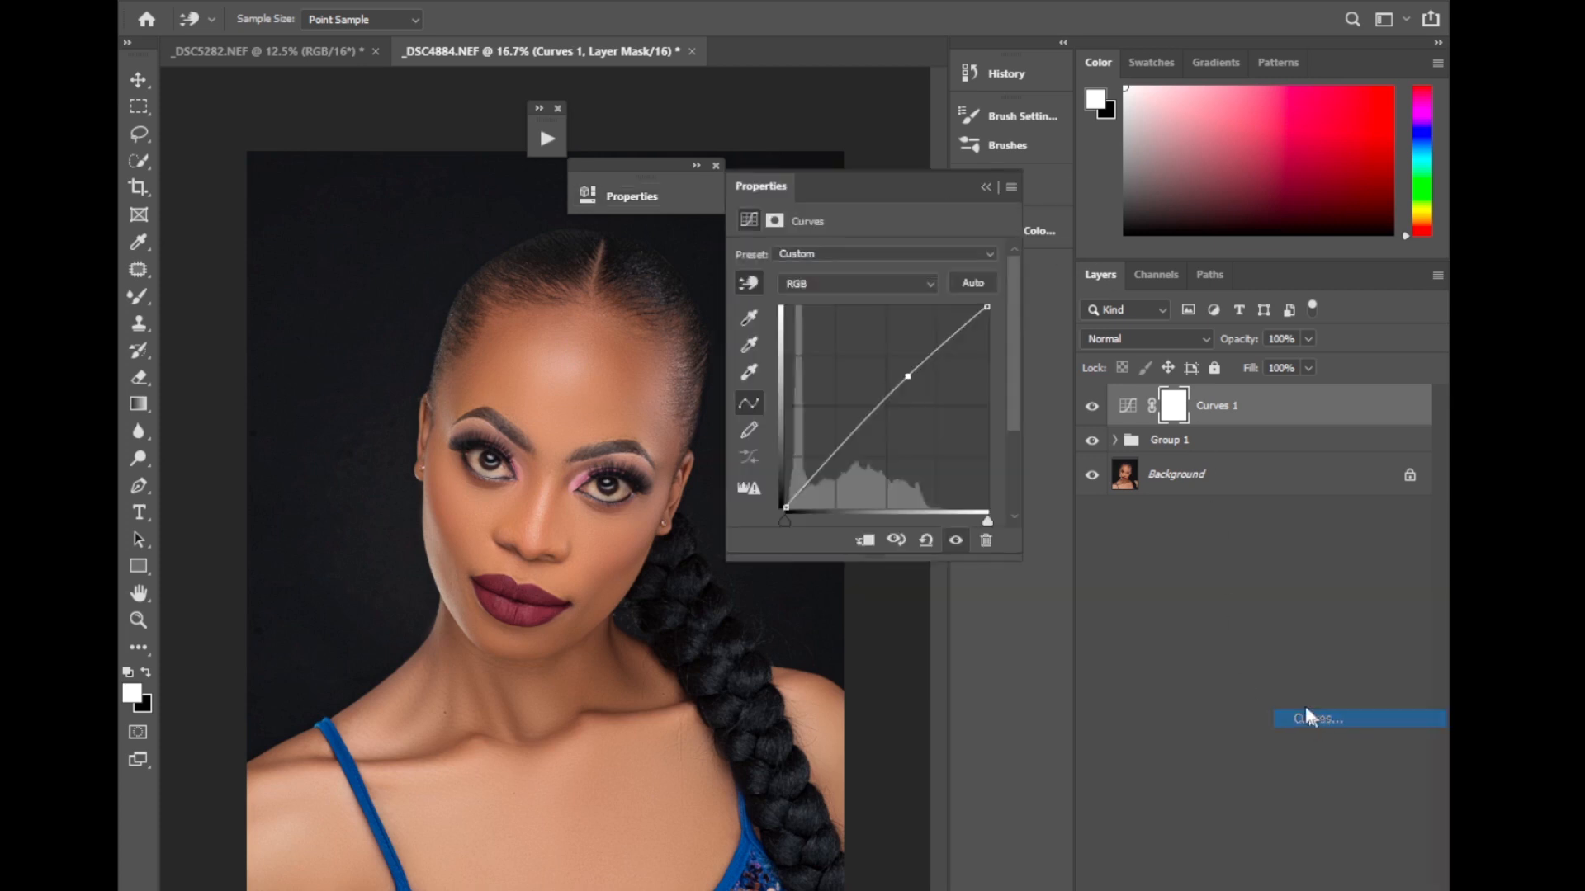
{"action": "left_click", "coordinate": [749, 284]}
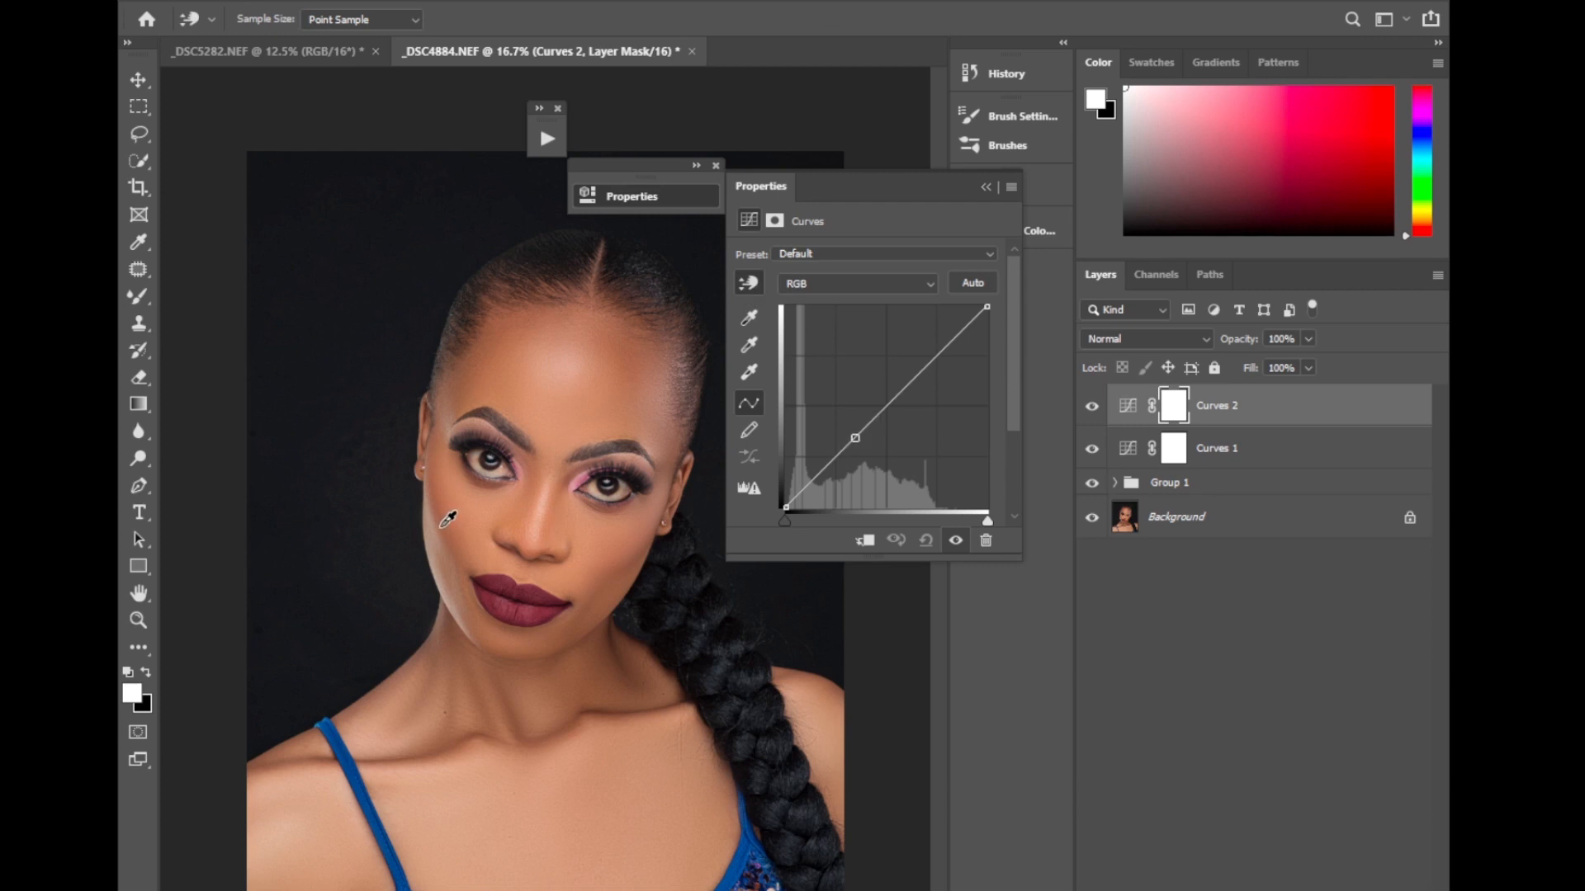
{"action": "left_click_drag", "start_coordinate": [450, 517], "coordinate": [474, 536]}
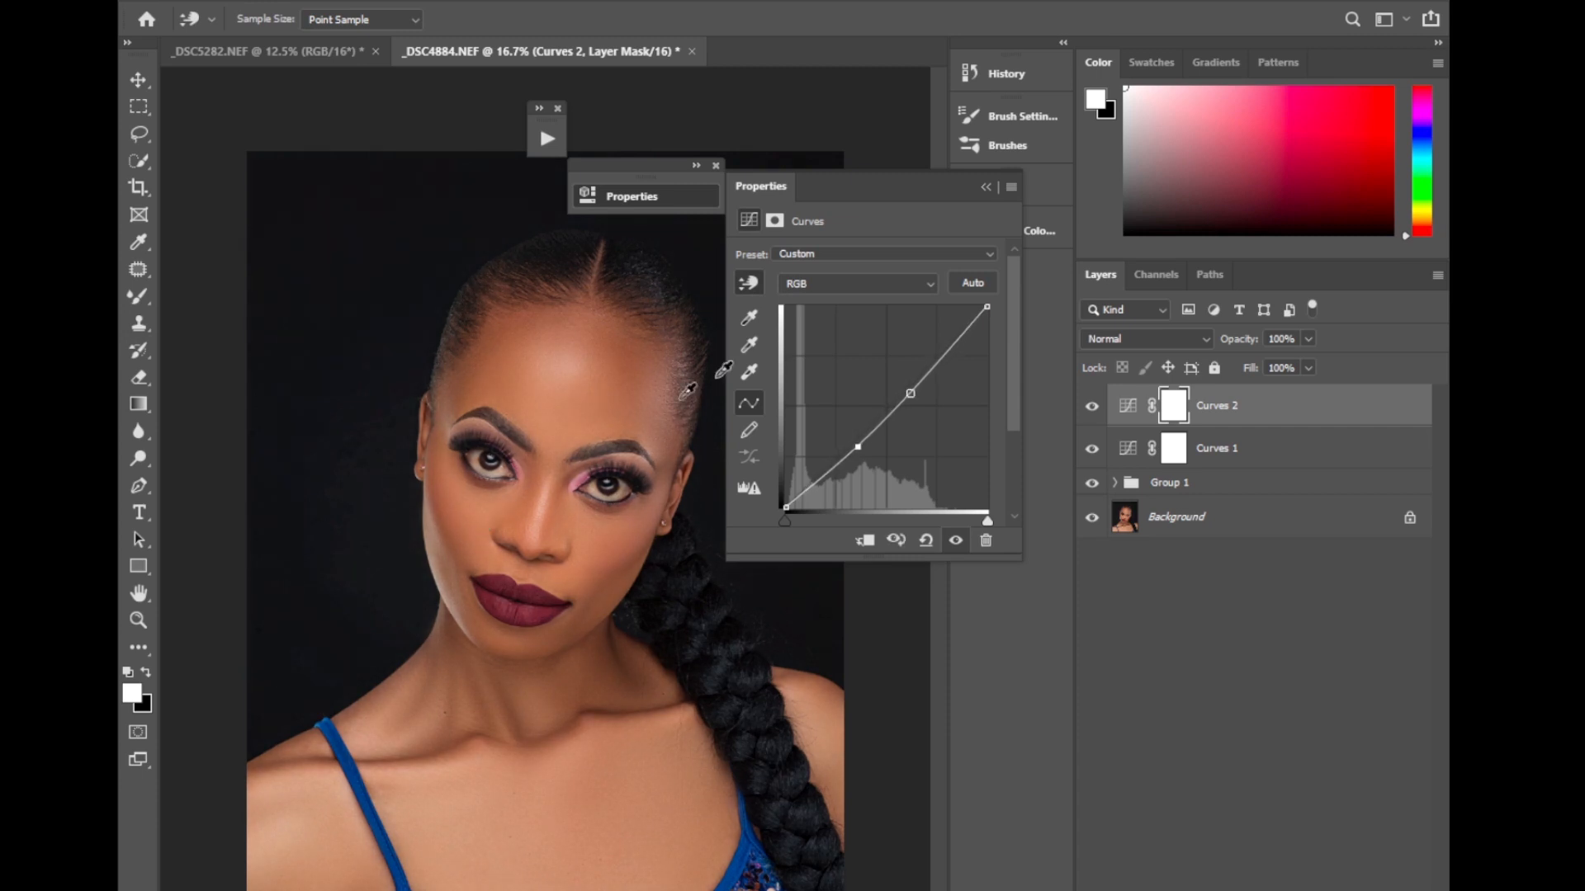
{"action": "left_click", "coordinate": [986, 188]}
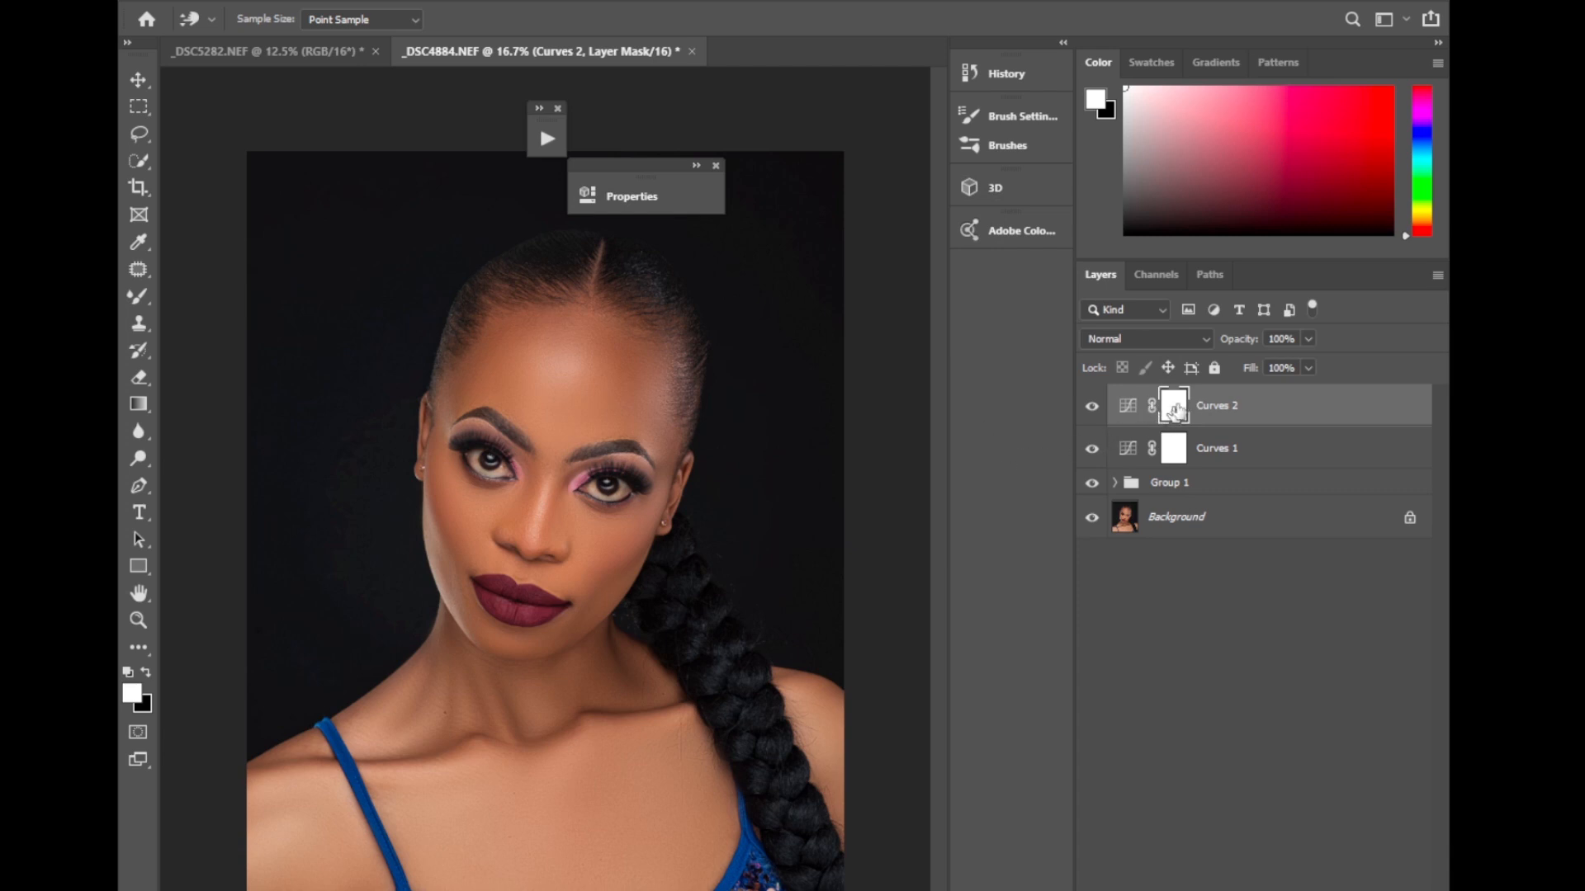
Rename the darkening Curves 2 layer "burn" and the brightening Curves 1 layer "doge".
{"action": "double_click", "coordinate": [1212, 412]}
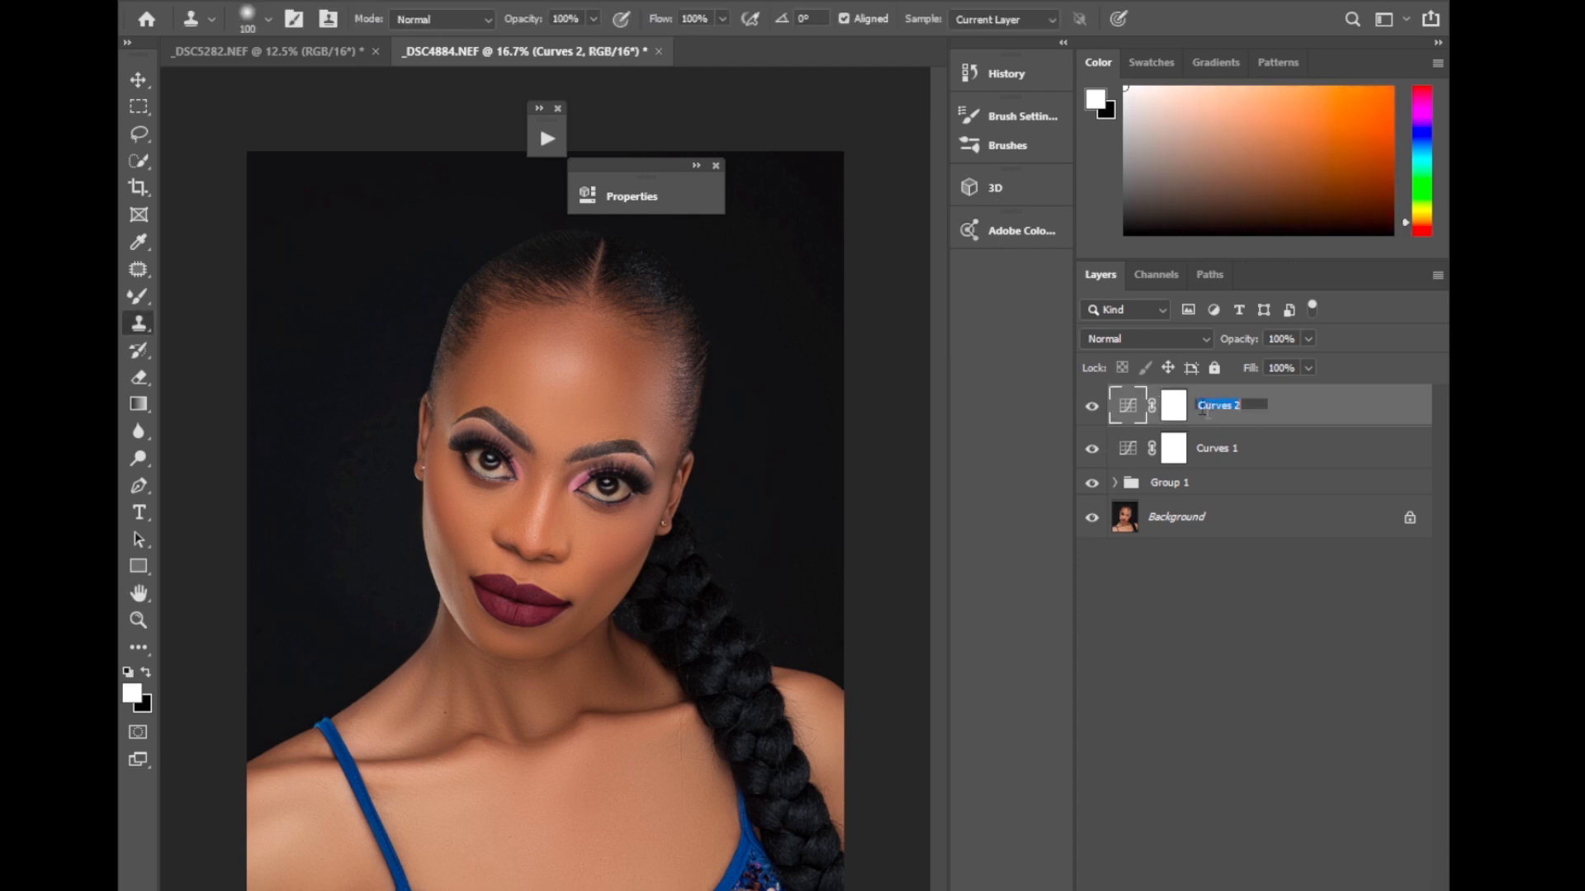
{"action": "type", "text": "burn"}
{"action": "double_click", "coordinate": [1217, 448]}
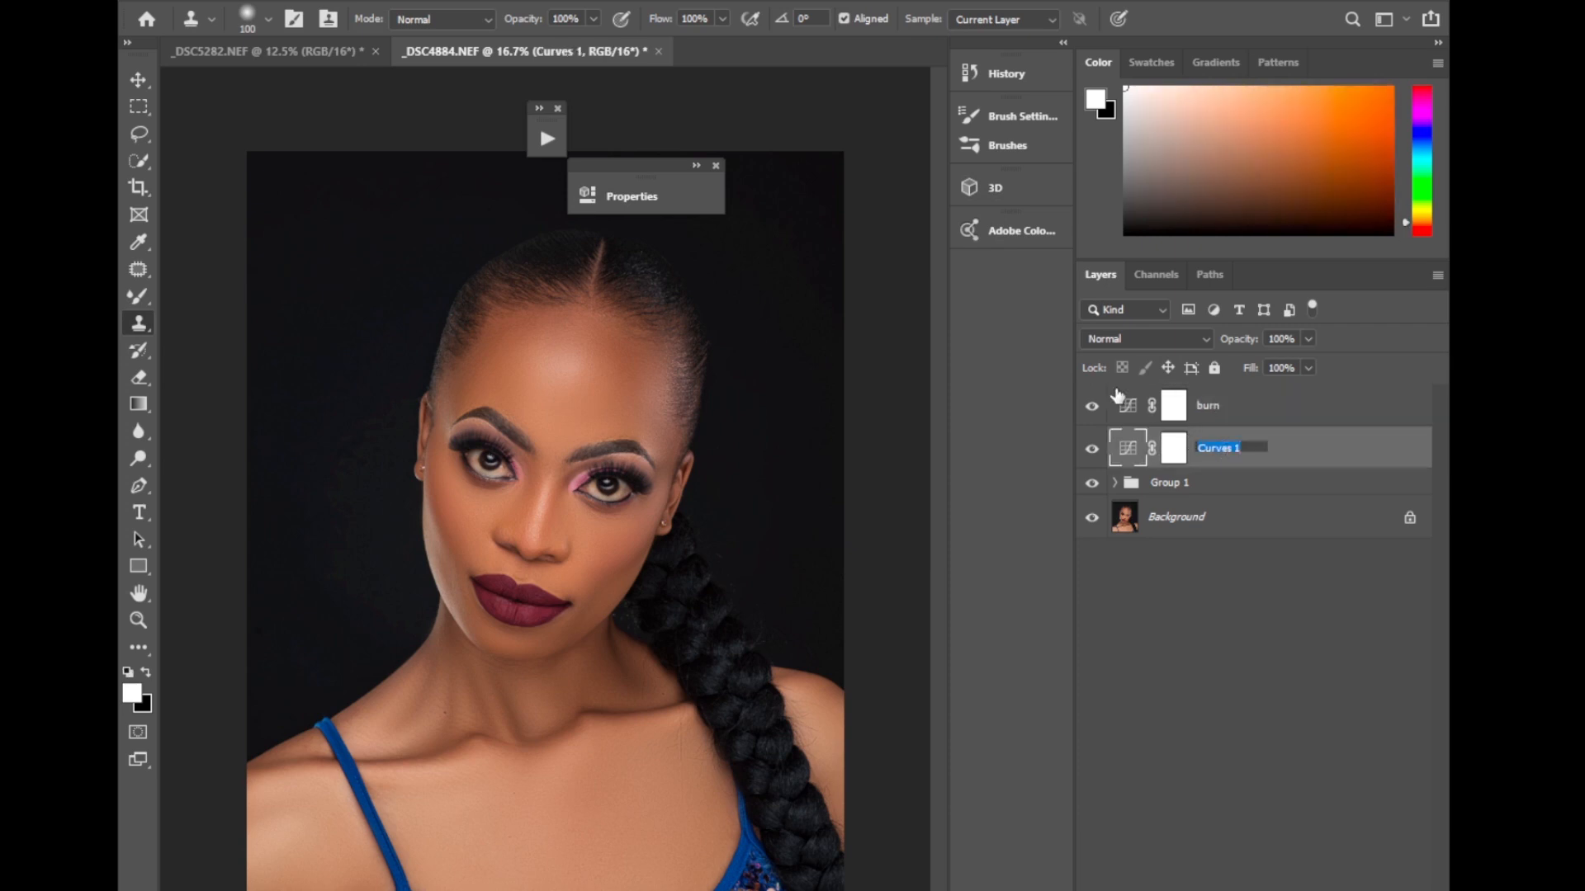
{"action": "type", "text": "doge"}
Invert the layer masks of both the burn and doge layers to black.
{"action": "left_click", "coordinate": [1179, 420]}
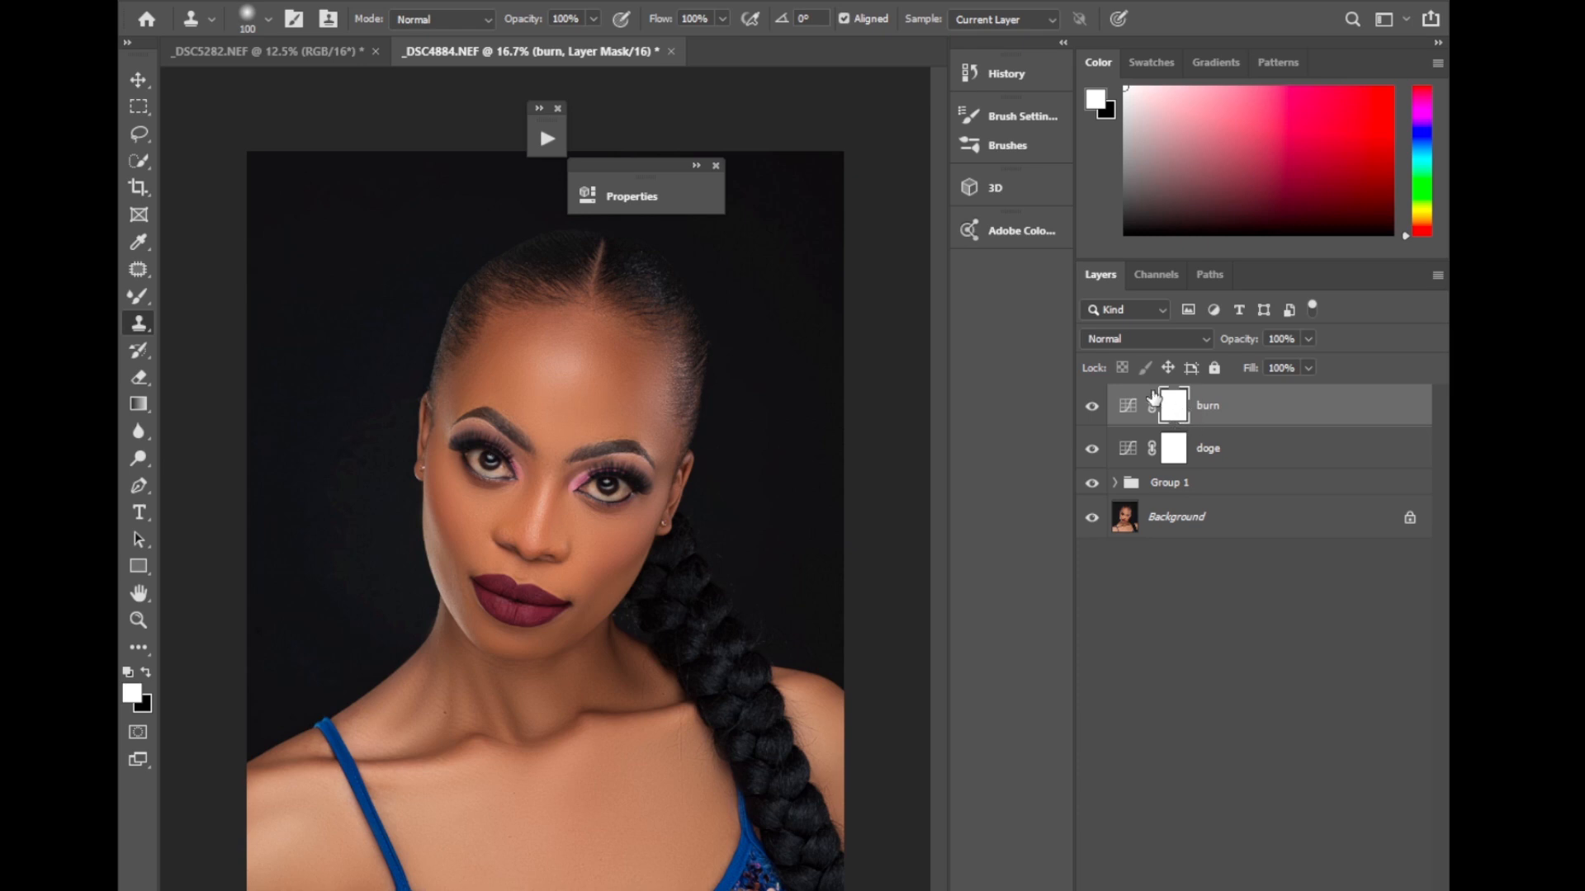
{"action": "key", "text": "ctrl+i"}
{"action": "left_click", "coordinate": [1183, 458]}
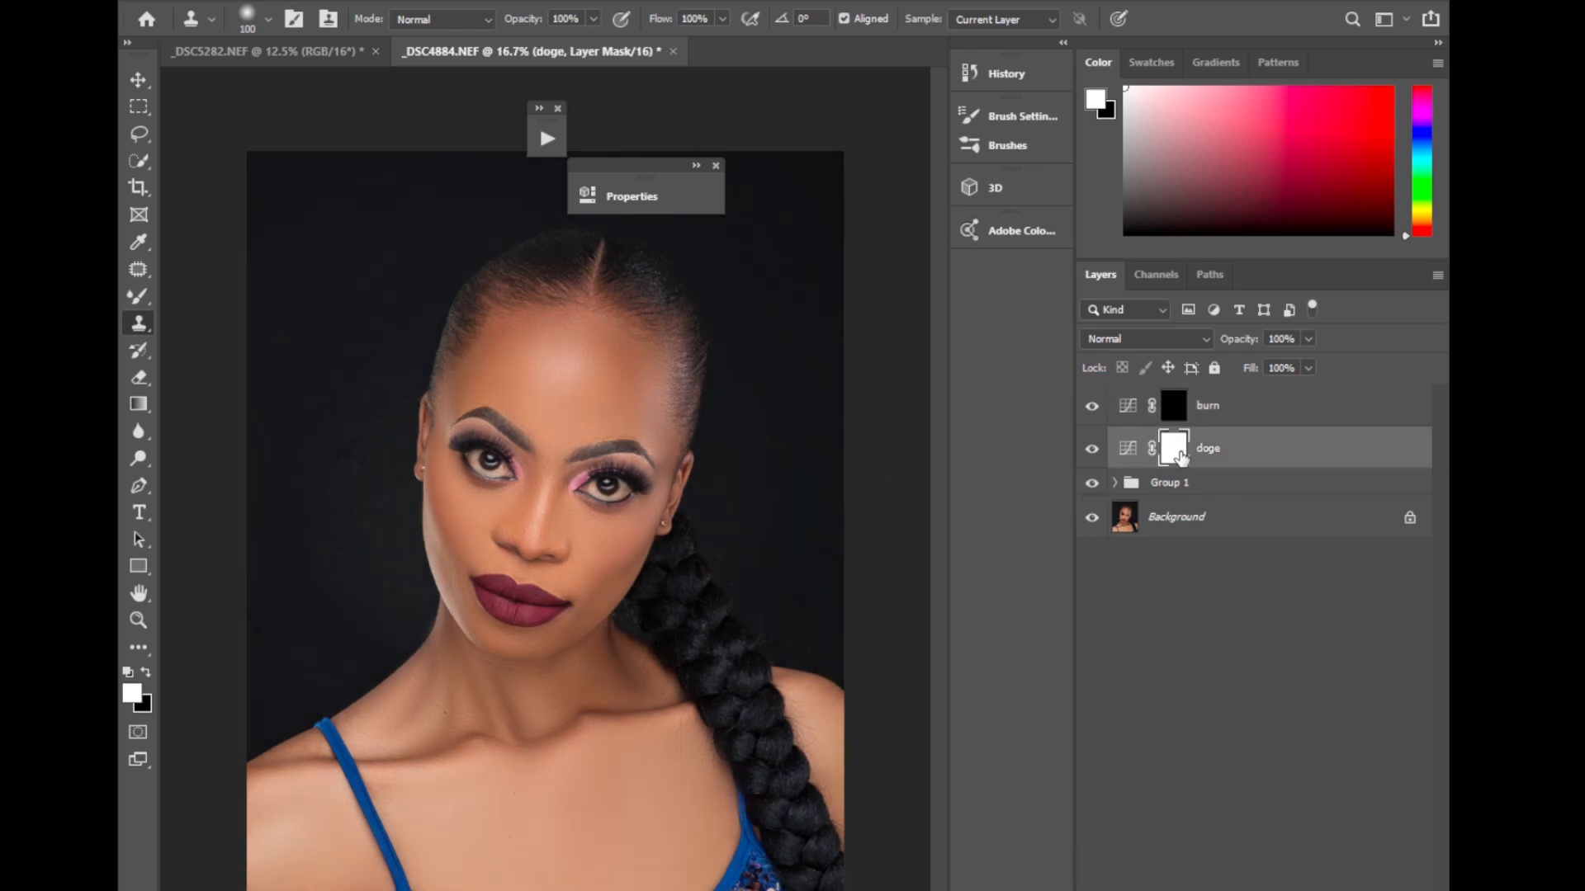
{"action": "key", "text": "ctrl+i"}
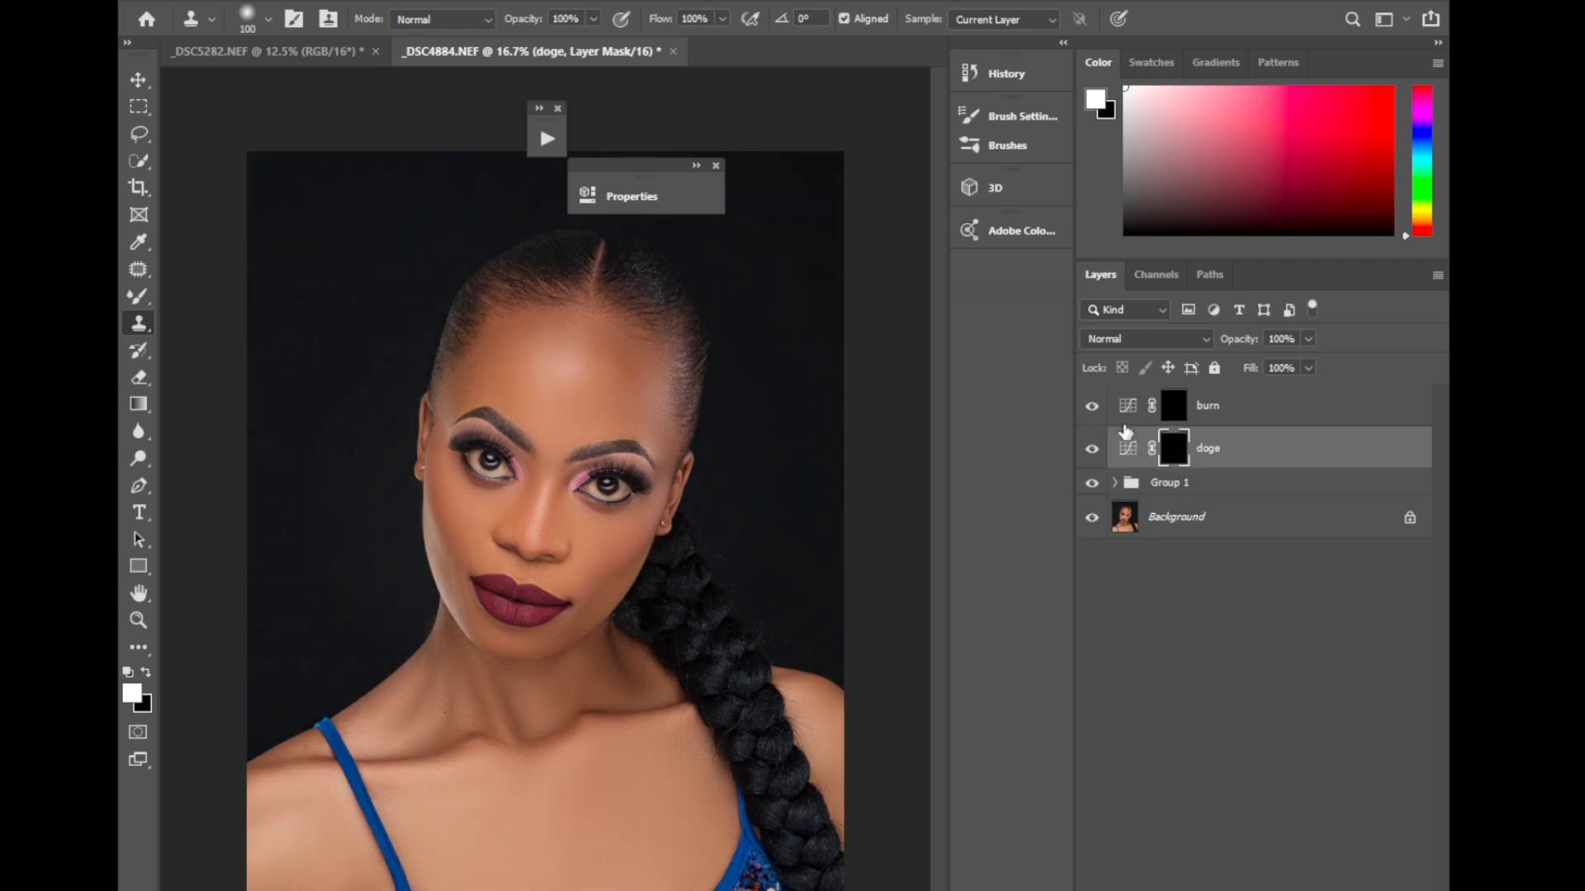
Switch to the Brush tool and add a Black & White adjustment layer above burn, adjusted to darken the skin tones.
{"action": "left_click", "coordinate": [1175, 411]}
{"action": "left_click_drag", "start_coordinate": [139, 295], "coordinate": [208, 294]}
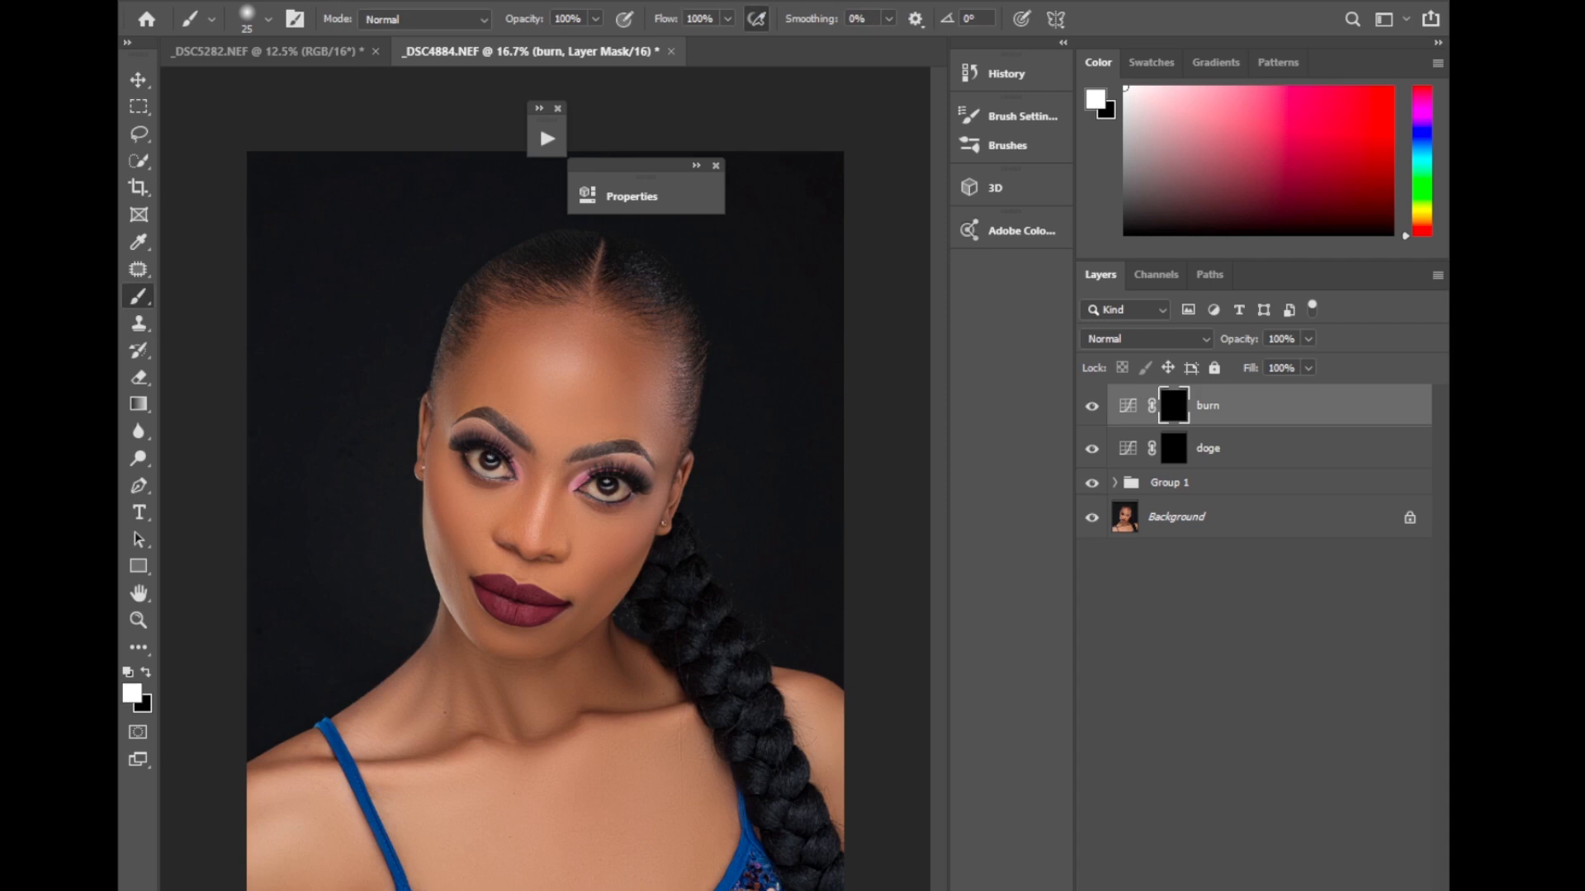
{"action": "left_click", "coordinate": [1271, 890]}
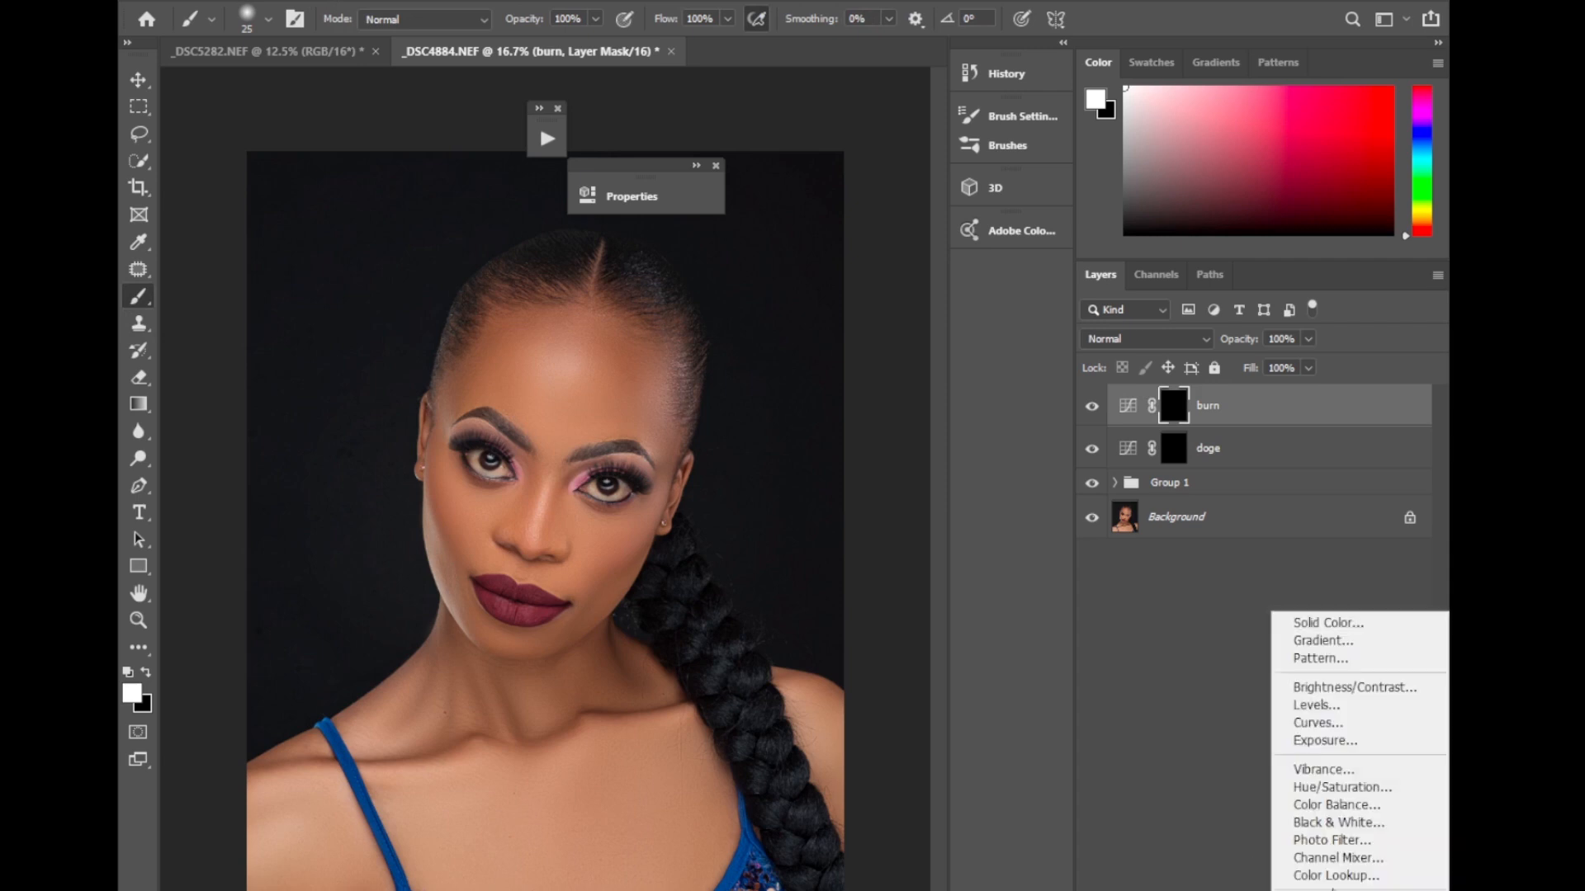
{"action": "left_click", "coordinate": [1337, 823]}
{"action": "left_click_drag", "start_coordinate": [861, 332], "coordinate": [796, 342]}
{"action": "left_click", "coordinate": [986, 188]}
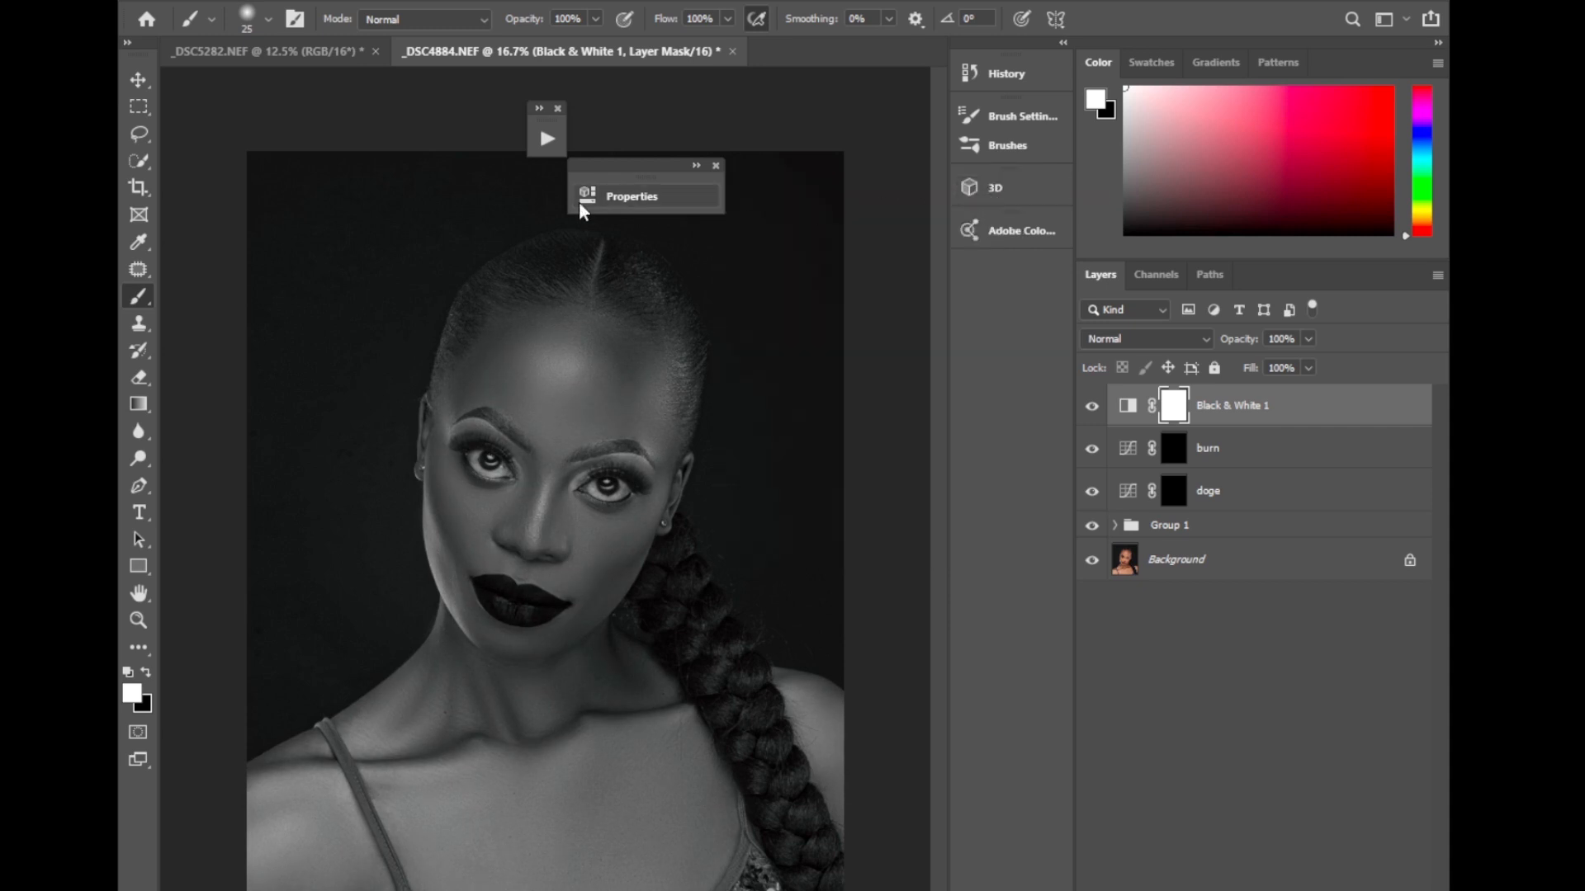
Set the brush flow to 1% and enlarge the brush to 100 for painting on the face.
{"action": "left_click", "coordinate": [727, 20]}
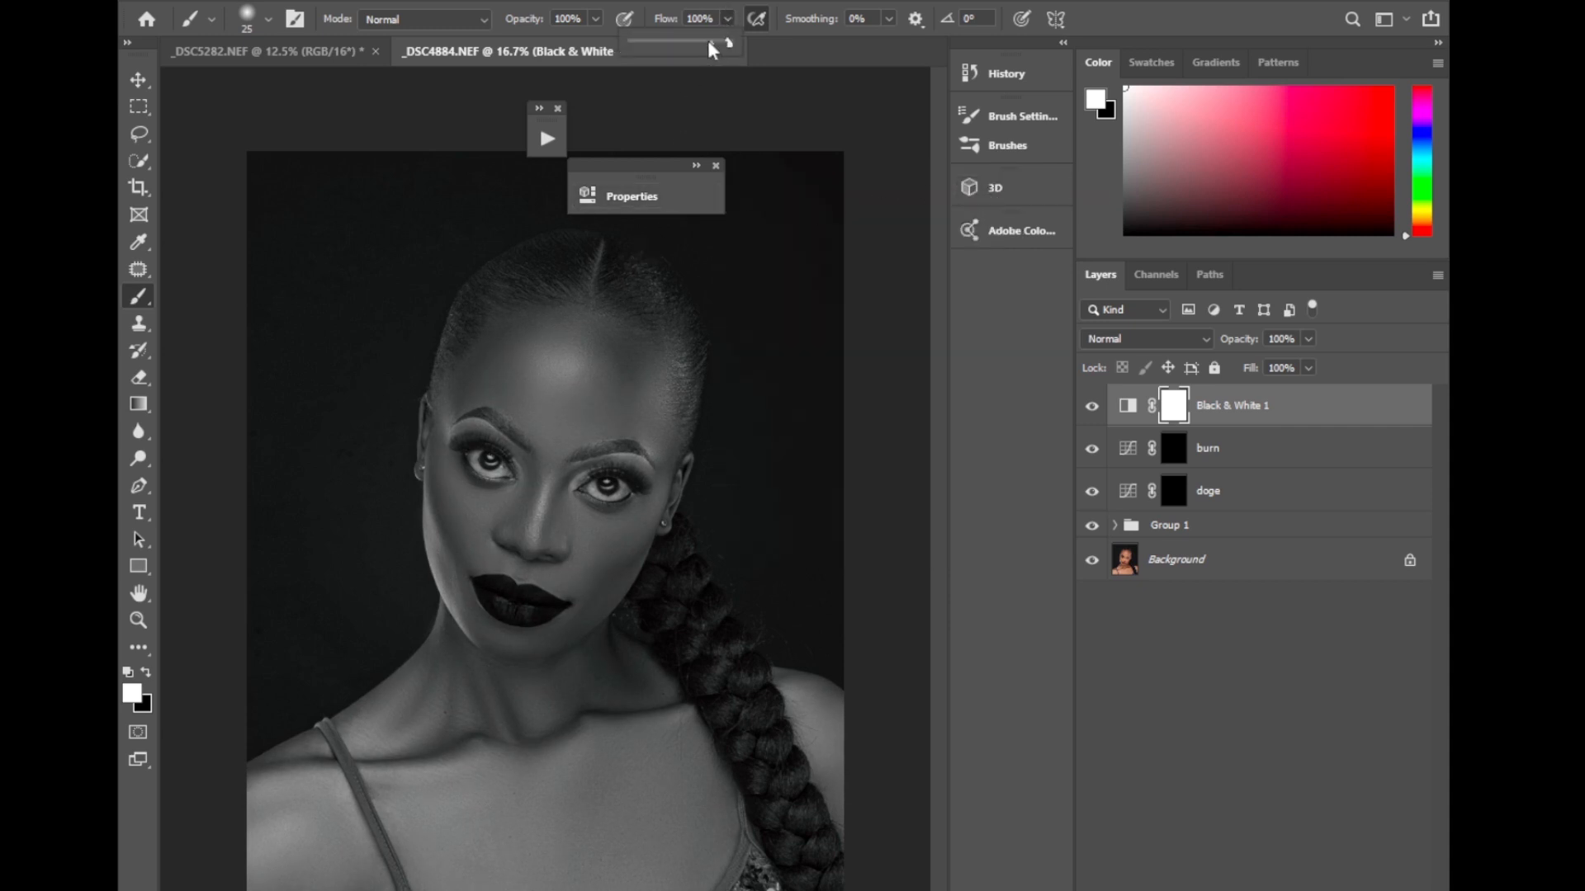
{"action": "left_click_drag", "start_coordinate": [709, 44], "coordinate": [605, 81]}
{"action": "key", "text": "ctrl+plus"}
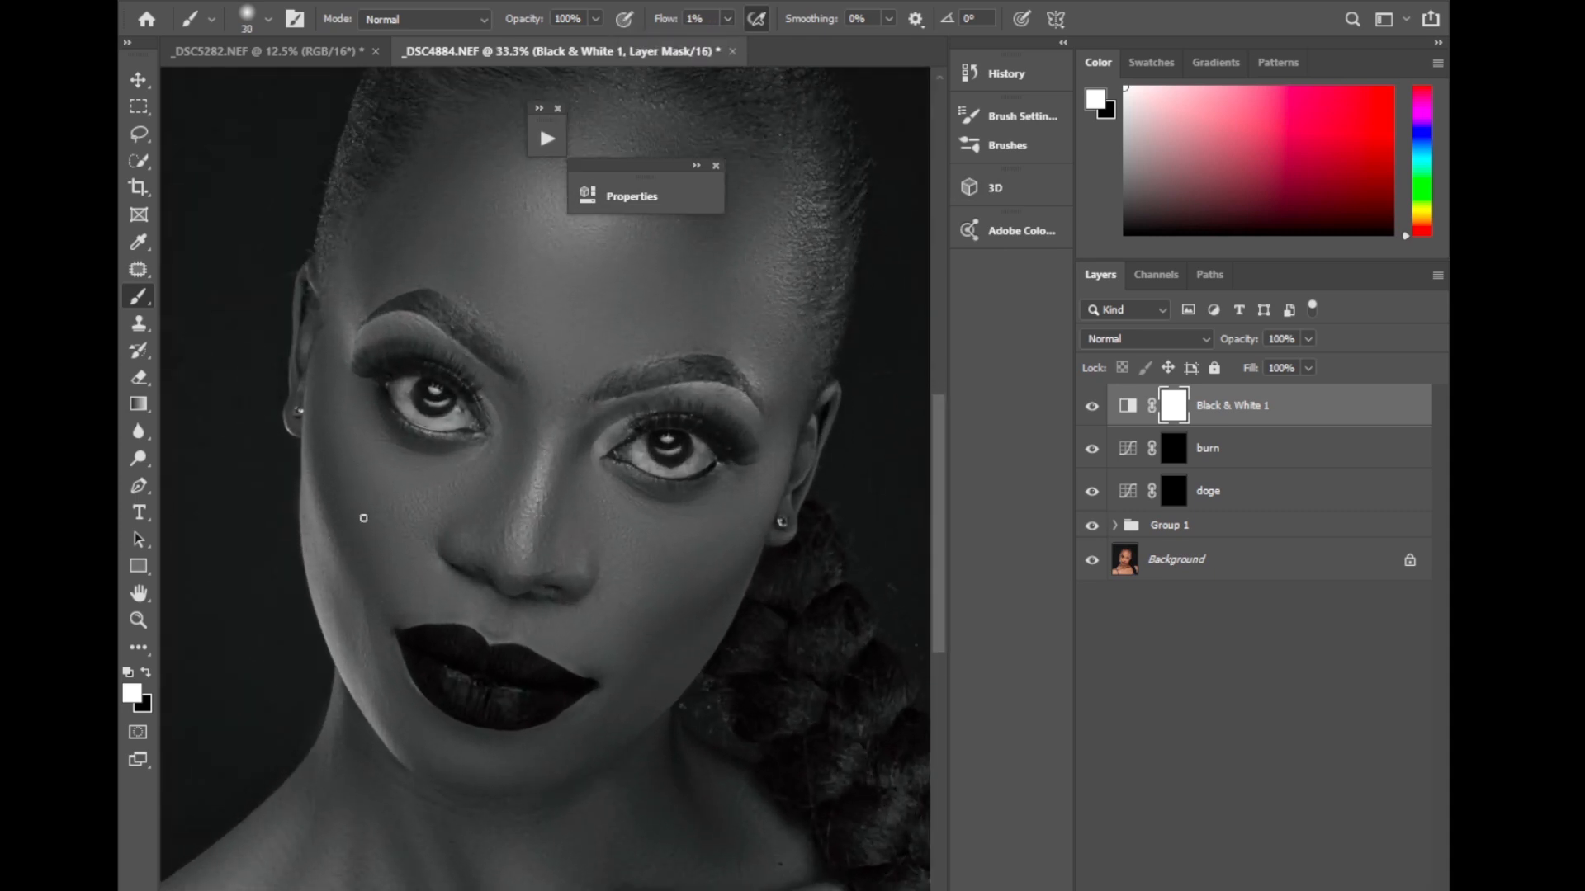
{"action": "key", "text": "bracketright"}
{"action": "key", "text": "bracketright"}
Paint white on the burn layer's mask along both cheeks to deepen the facial contours.
{"action": "left_click", "coordinate": [1176, 454]}
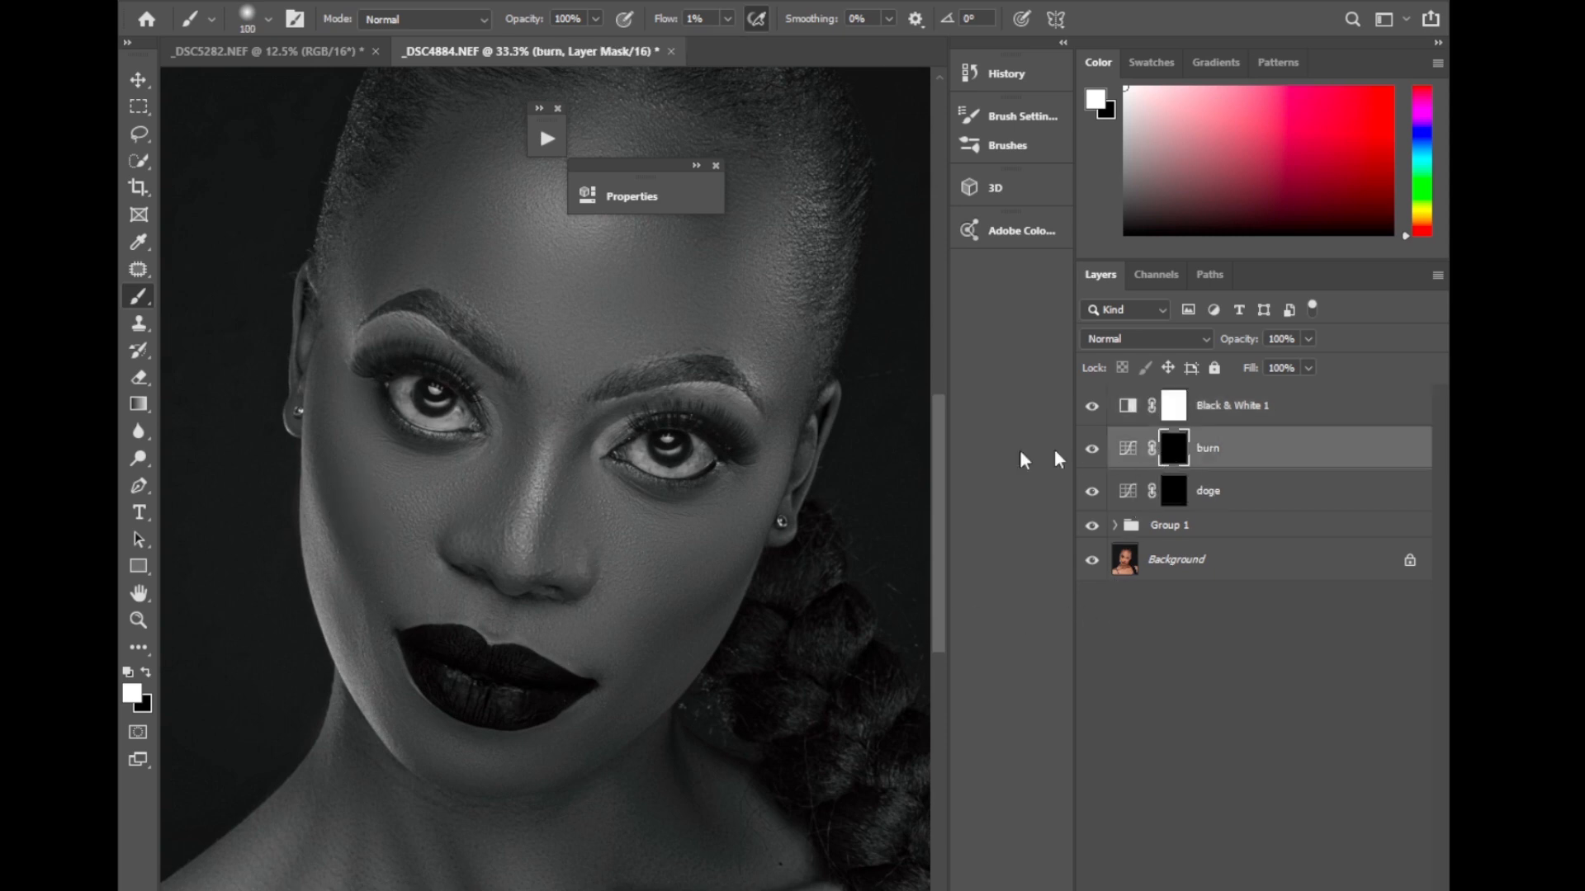
{"action": "key", "text": "bracketright"}
{"action": "key", "text": "bracketright"}
{"action": "key", "text": "bracketright"}
{"action": "key", "text": "bracketleft"}
{"action": "key", "text": "bracketleft"}
{"action": "left_click_drag", "start_coordinate": [321, 435], "coordinate": [359, 541]}
{"action": "mouse_move", "coordinate": [698, 638]}
{"action": "left_mouse_down"}
{"action": "mouse_move", "coordinate": [696, 620]}
{"action": "mouse_move", "coordinate": [661, 640]}
{"action": "mouse_move", "coordinate": [719, 584]}
{"action": "mouse_move", "coordinate": [647, 644]}
{"action": "mouse_move", "coordinate": [750, 545]}
{"action": "mouse_move", "coordinate": [655, 640]}
{"action": "mouse_move", "coordinate": [734, 565]}
{"action": "left_mouse_up"}
{"action": "key", "text": "bracketleft"}
{"action": "key", "text": "bracketleft"}
{"action": "key", "text": "bracketleft"}
Darken the left side of the forehead on the burn mask with a 300 brush.
{"action": "scroll", "coordinate": [920, 435], "scroll_direction": "up", "scroll_amount": 3}
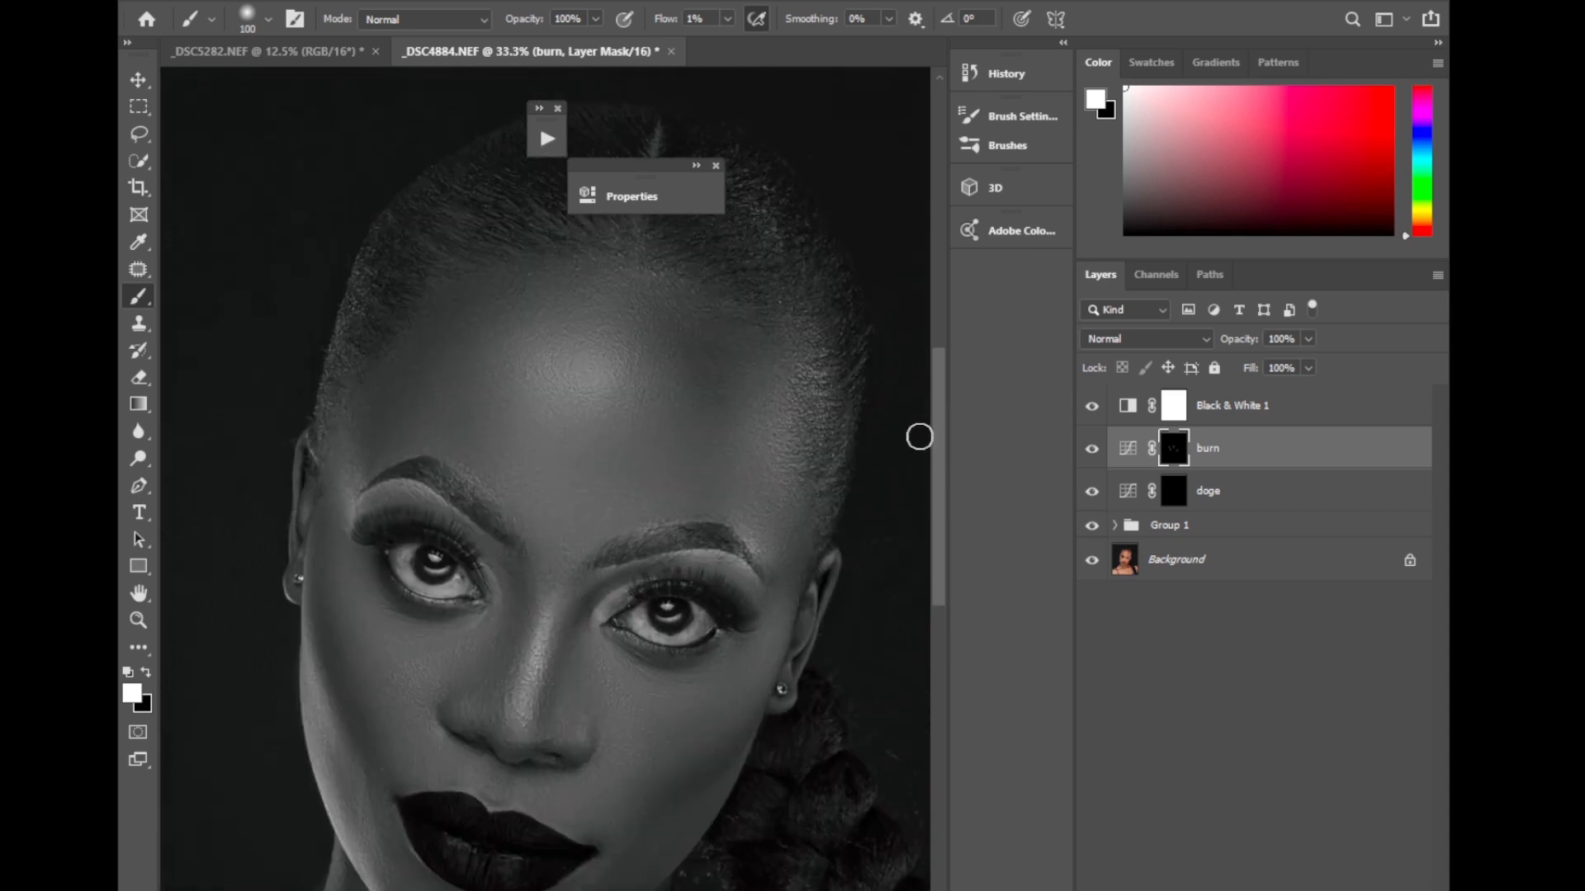
{"action": "key", "text": "bracketright"}
{"action": "key", "text": "bracketright"}
{"action": "key", "text": "bracketright"}
{"action": "key", "text": "bracketright"}
{"action": "key", "text": "bracketright"}
{"action": "key", "text": "bracketright"}
{"action": "key", "text": "bracketright"}
{"action": "key", "text": "bracketleft"}
{"action": "key", "text": "bracketleft"}
{"action": "key", "text": "bracketleft"}
{"action": "key", "text": "bracketleft"}
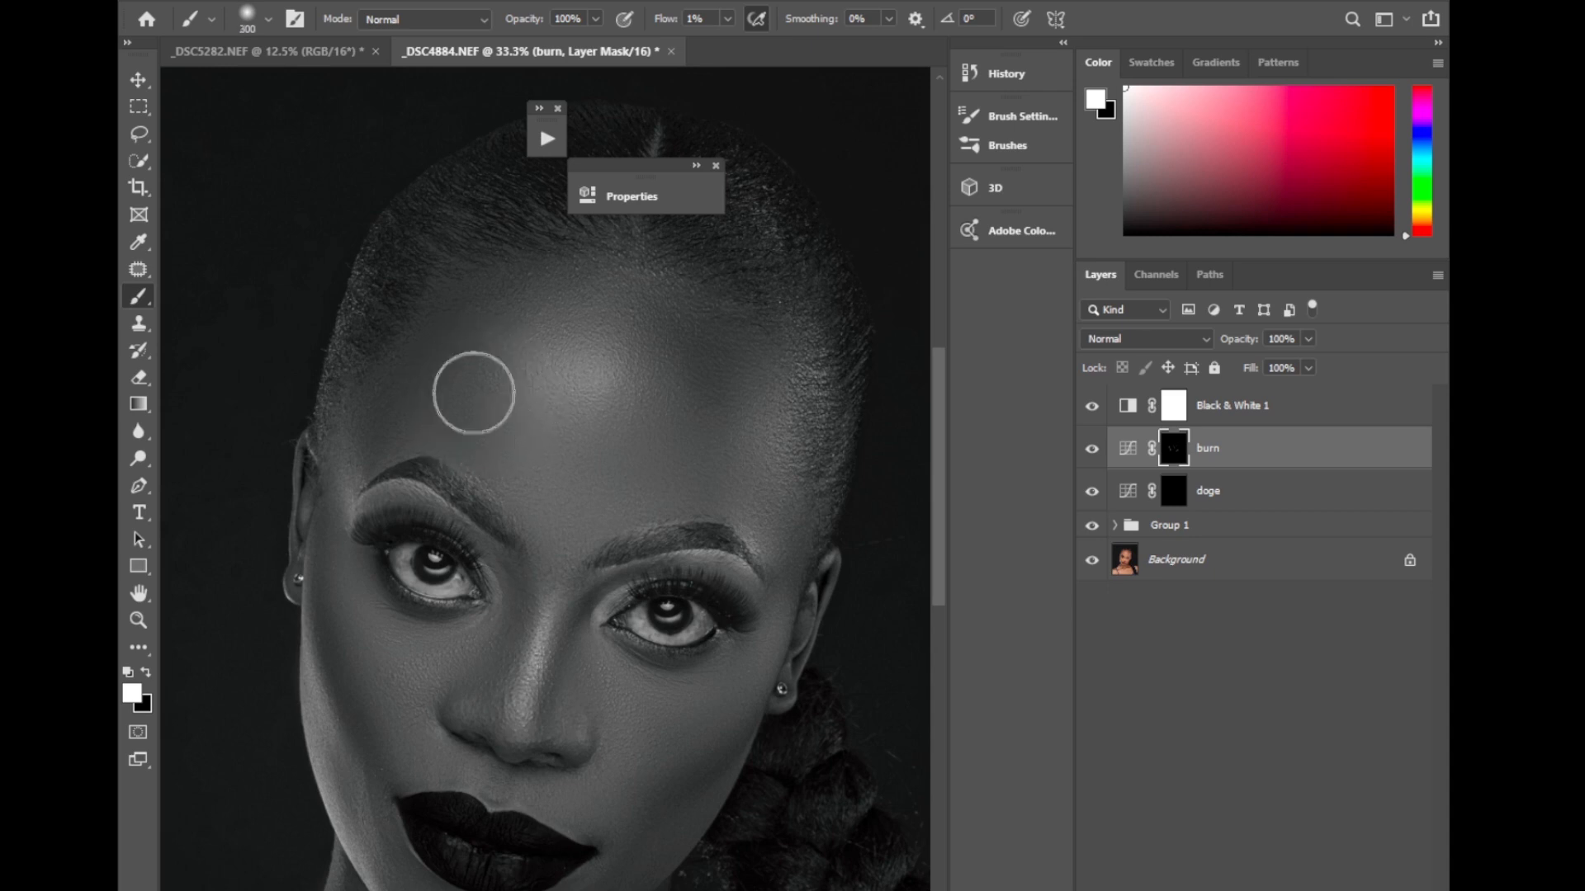
{"action": "mouse_move", "coordinate": [471, 364]}
{"action": "left_mouse_down"}
{"action": "mouse_move", "coordinate": [395, 414]}
{"action": "mouse_move", "coordinate": [421, 428]}
{"action": "mouse_move", "coordinate": [371, 434]}
{"action": "mouse_move", "coordinate": [489, 309]}
{"action": "left_mouse_up"}
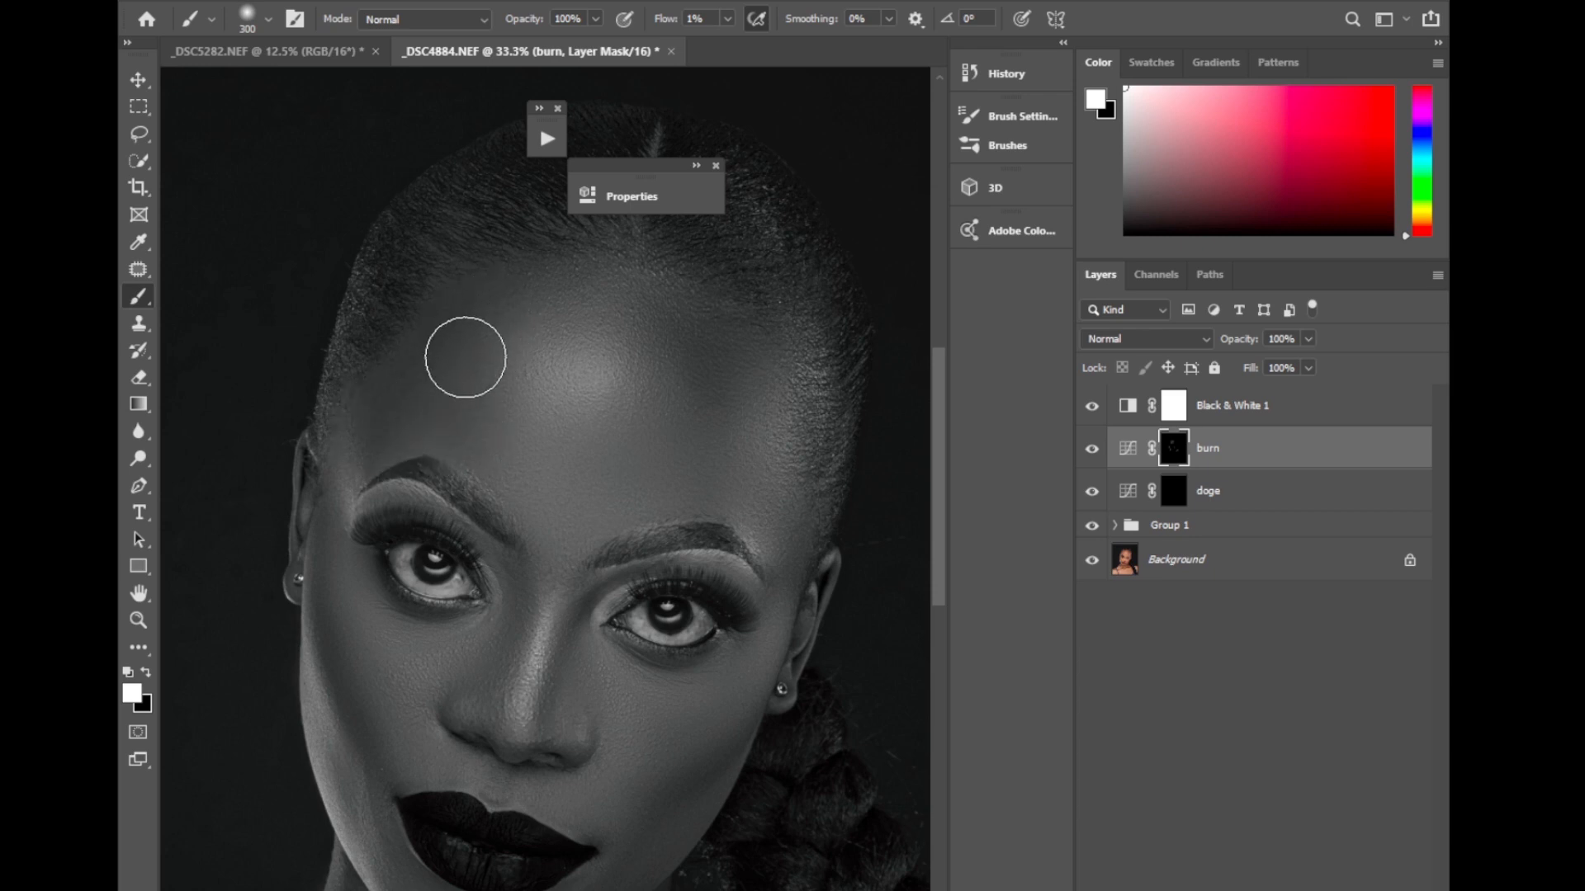
Enlarge the brush to 400 and burn the shadows on both sides of the forehead highlight.
{"action": "key", "text": "bracketright"}
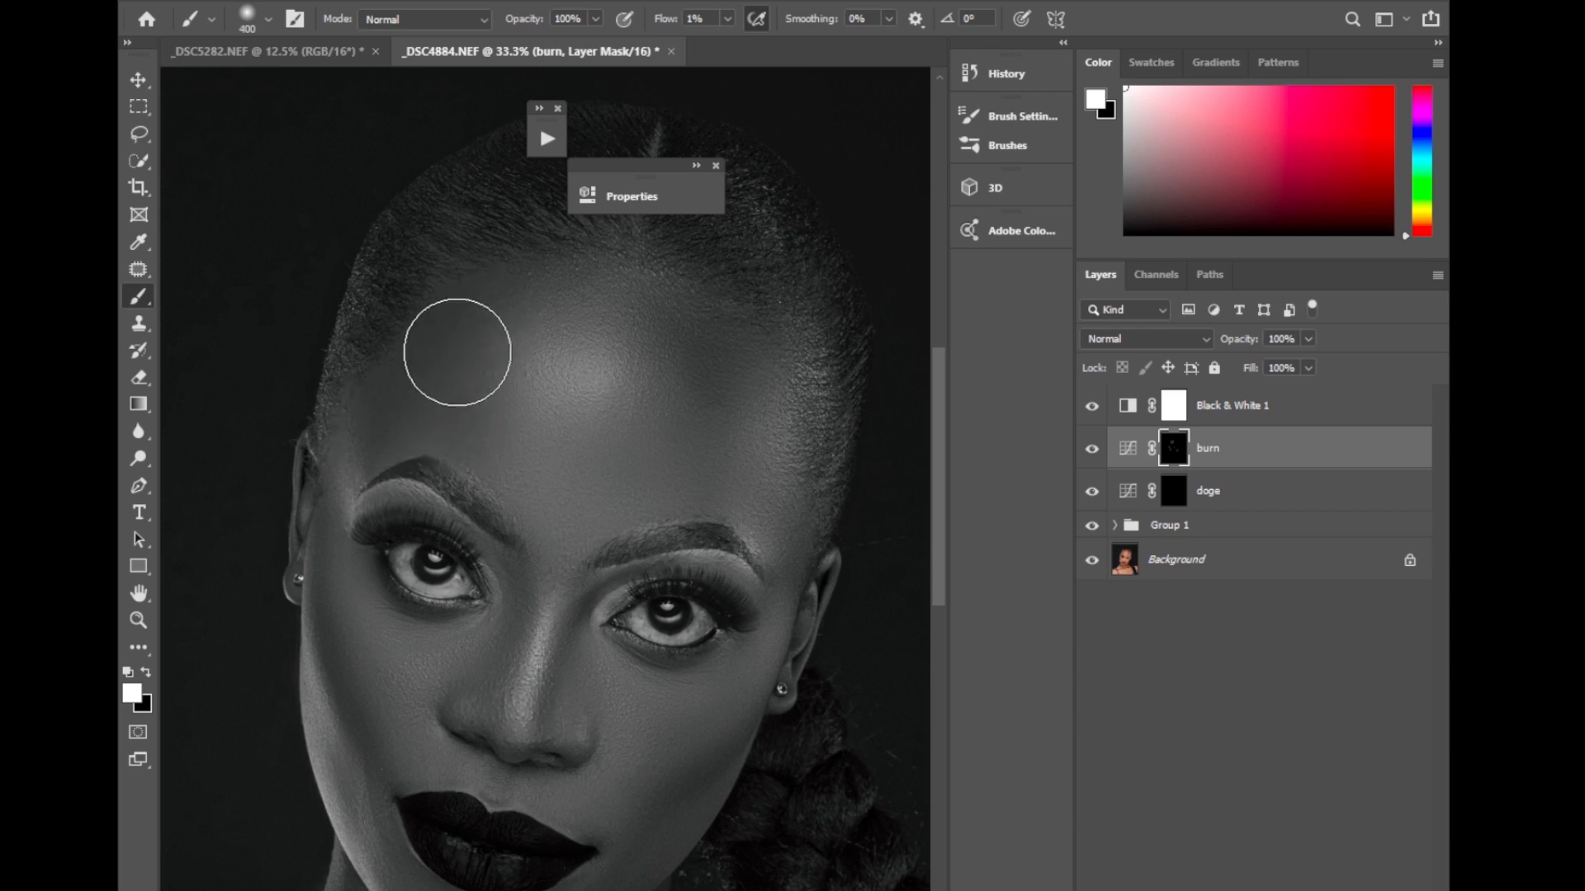
{"action": "key", "text": "bracketright"}
{"action": "key", "text": "bracketright"}
{"action": "key", "text": "bracketright"}
{"action": "key", "text": "bracketright"}
{"action": "key", "text": "bracketright"}
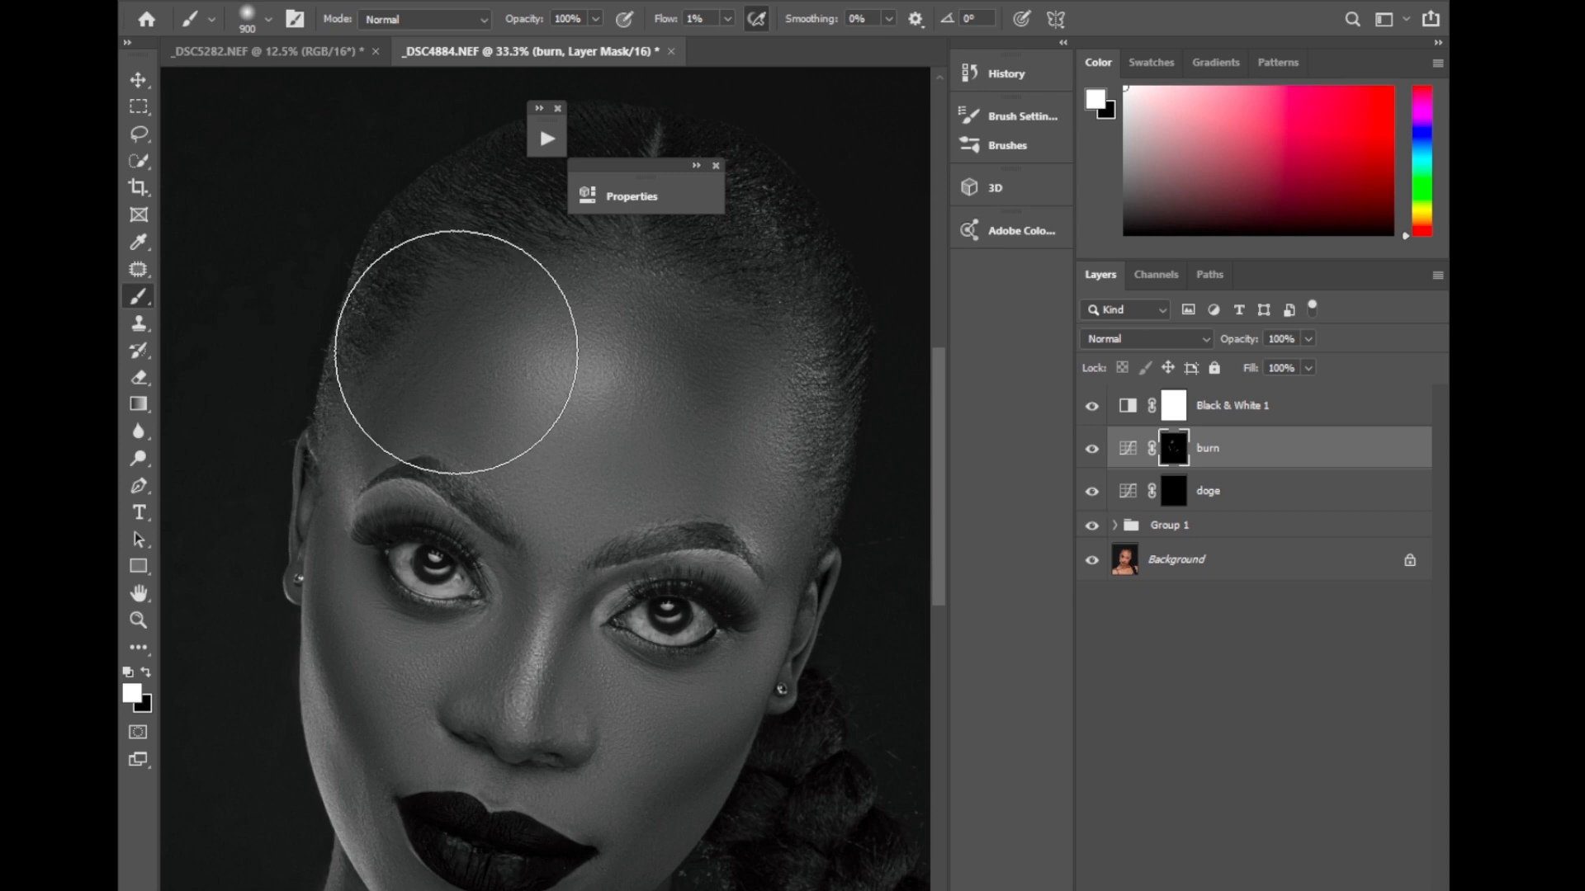
{"action": "key", "text": "bracketleft"}
{"action": "key", "text": "bracketleft"}
{"action": "key", "text": "bracketleft"}
{"action": "key", "text": "bracketleft"}
{"action": "key", "text": "bracketleft"}
{"action": "mouse_move", "coordinate": [472, 363]}
{"action": "left_mouse_down"}
{"action": "mouse_move", "coordinate": [510, 357]}
{"action": "mouse_move", "coordinate": [494, 442]}
{"action": "mouse_move", "coordinate": [466, 397]}
{"action": "mouse_move", "coordinate": [432, 417]}
{"action": "mouse_move", "coordinate": [510, 310]}
{"action": "left_mouse_up"}
{"action": "mouse_move", "coordinate": [684, 322]}
{"action": "left_mouse_down"}
{"action": "mouse_move", "coordinate": [715, 379]}
{"action": "mouse_move", "coordinate": [692, 428]}
{"action": "mouse_move", "coordinate": [709, 354]}
{"action": "mouse_move", "coordinate": [732, 485]}
{"action": "mouse_move", "coordinate": [767, 478]}
{"action": "mouse_move", "coordinate": [743, 361]}
{"action": "mouse_move", "coordinate": [710, 325]}
{"action": "mouse_move", "coordinate": [683, 476]}
{"action": "mouse_move", "coordinate": [687, 352]}
{"action": "mouse_move", "coordinate": [707, 411]}
{"action": "mouse_move", "coordinate": [716, 333]}
{"action": "mouse_move", "coordinate": [723, 444]}
{"action": "mouse_move", "coordinate": [770, 354]}
{"action": "mouse_move", "coordinate": [706, 402]}
{"action": "mouse_move", "coordinate": [679, 501]}
{"action": "mouse_move", "coordinate": [706, 422]}
{"action": "mouse_move", "coordinate": [690, 308]}
{"action": "left_mouse_up"}
Reduce the brush to 125 and burn the shadows in the neck and along the right collarbone.
{"action": "scroll", "coordinate": [931, 594], "scroll_direction": "down", "scroll_amount": 5}
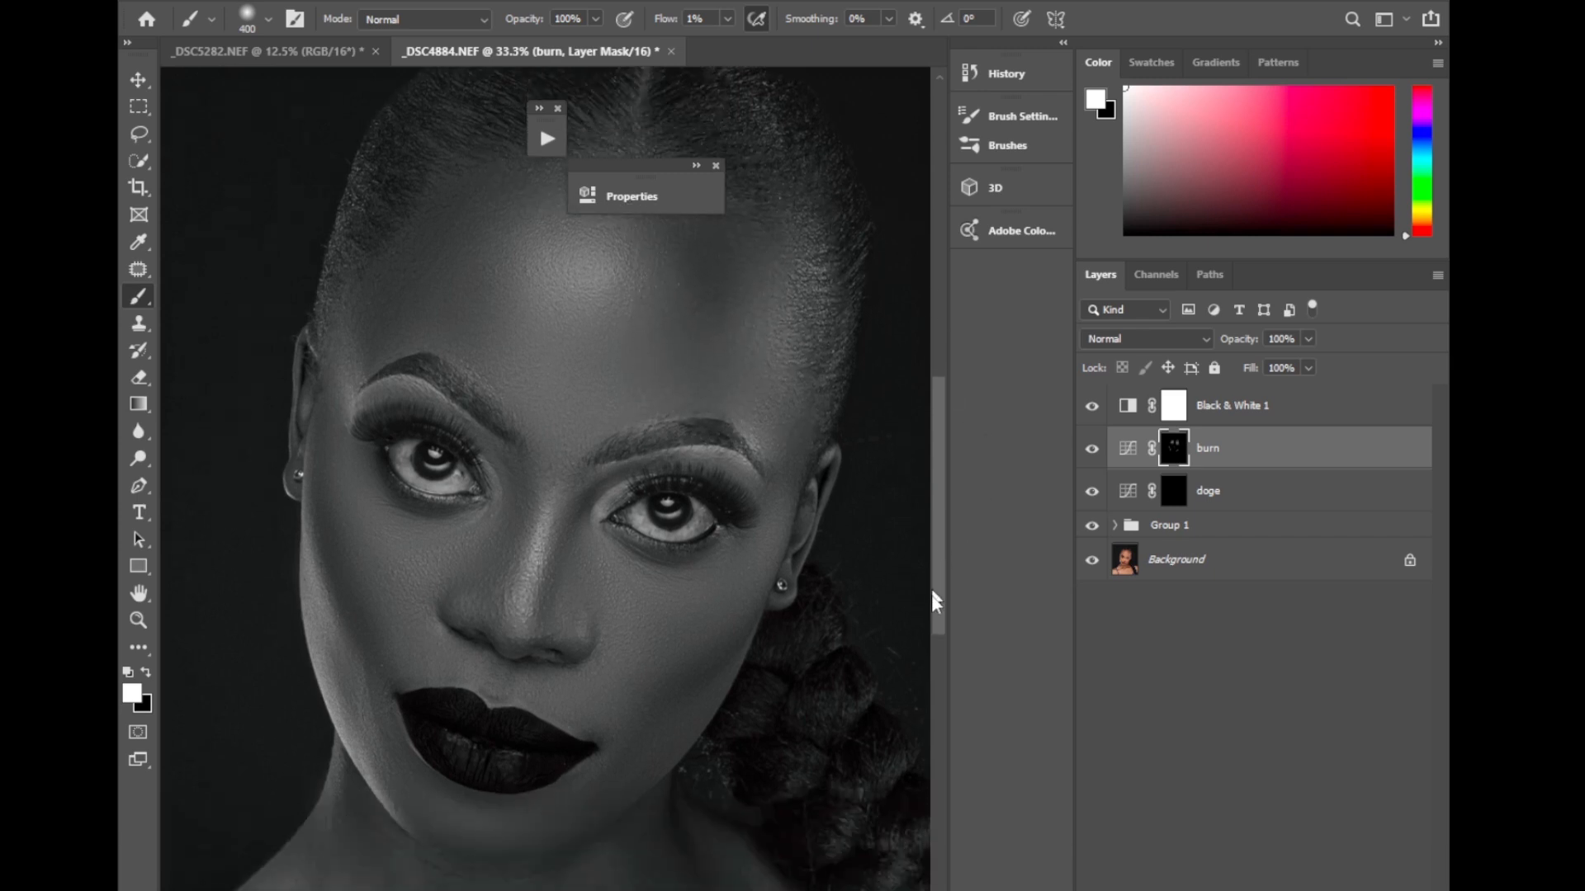
{"action": "key", "text": "bracketleft"}
{"action": "key", "text": "bracketleft"}
{"action": "key", "text": "bracketleft"}
{"action": "key", "text": "bracketleft"}
{"action": "key", "text": "bracketleft"}
{"action": "key", "text": "bracketleft"}
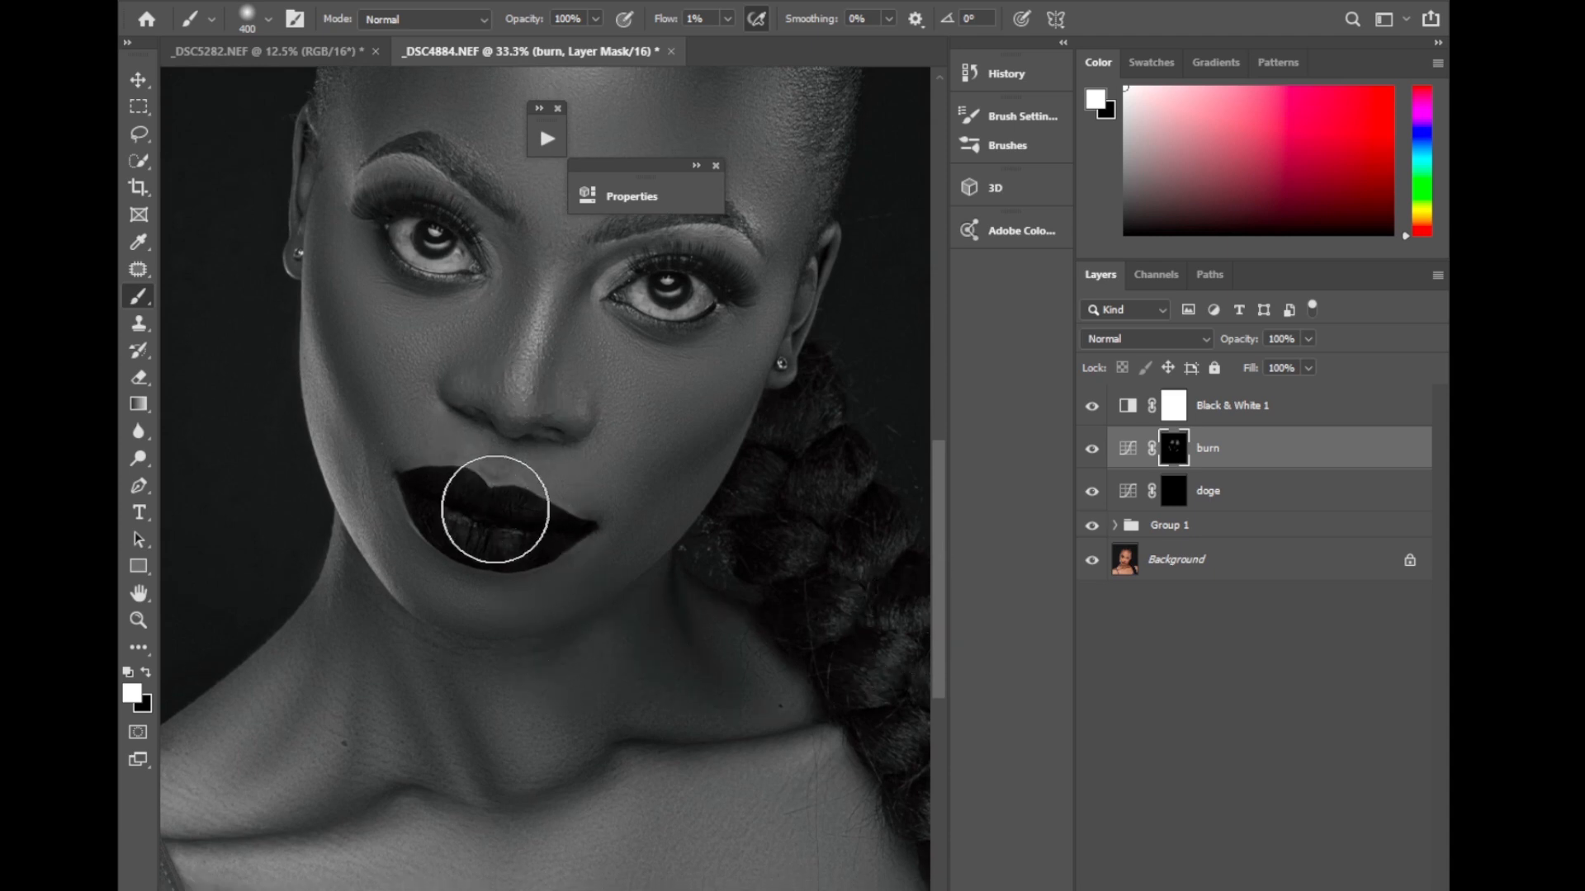
{"action": "mouse_move", "coordinate": [474, 660]}
{"action": "left_mouse_down"}
{"action": "mouse_move", "coordinate": [464, 729]}
{"action": "mouse_move", "coordinate": [440, 658]}
{"action": "mouse_move", "coordinate": [464, 717]}
{"action": "left_mouse_up"}
{"action": "left_click_drag", "start_coordinate": [563, 786], "coordinate": [678, 742]}
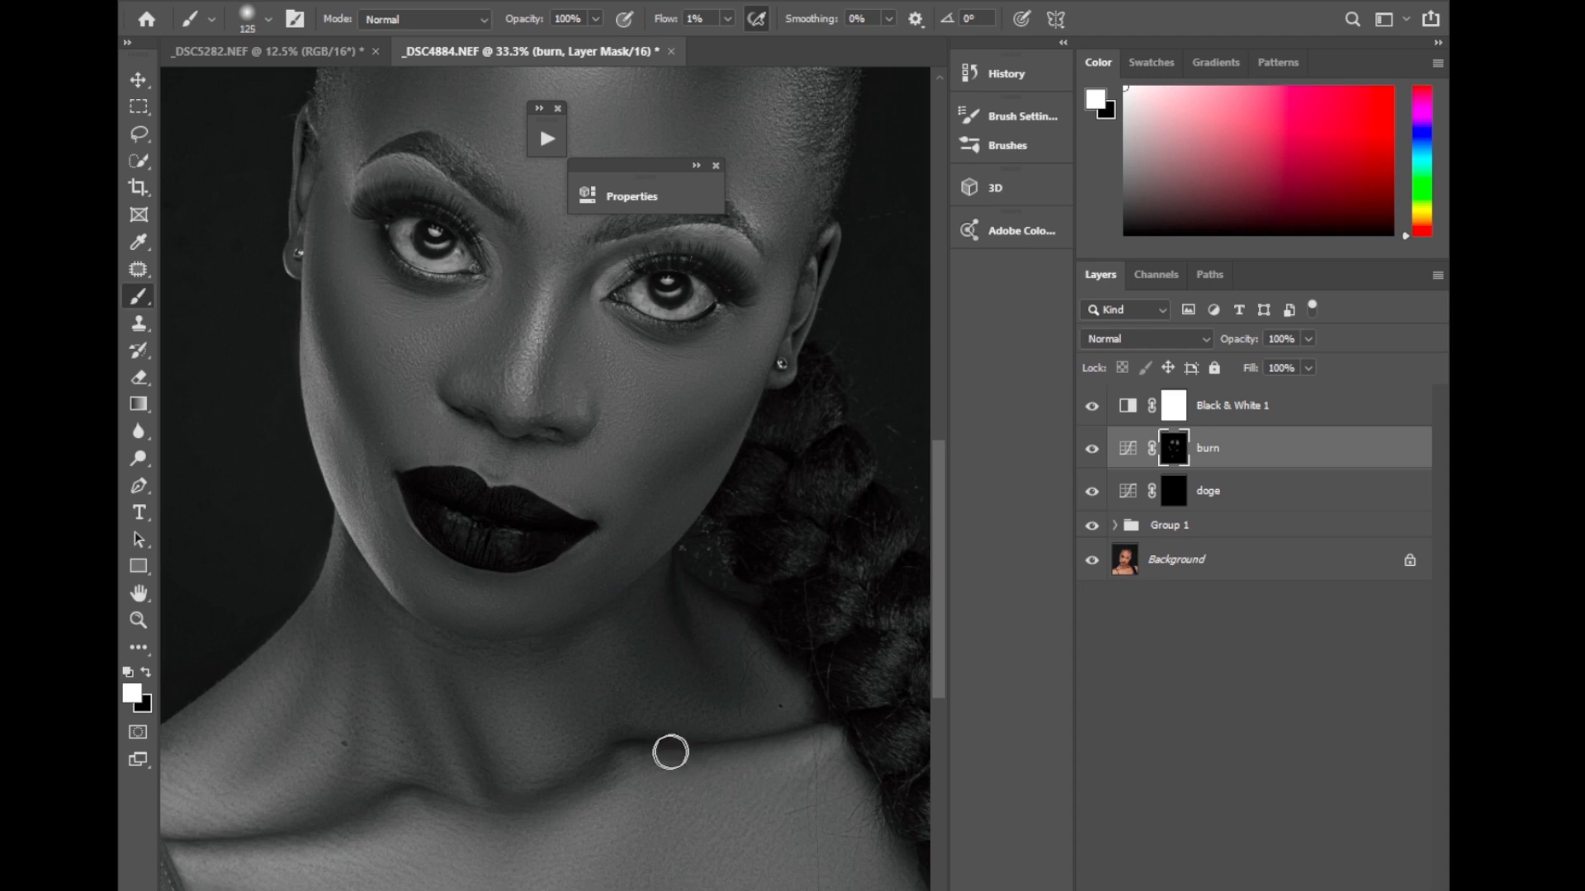
Enlarge the brush to 200 and burn the shadows on the left side of the neck above the collarbone.
{"action": "key", "text": "bracketright"}
{"action": "key", "text": "bracketright"}
{"action": "key", "text": "bracketright"}
{"action": "key", "text": "bracketright"}
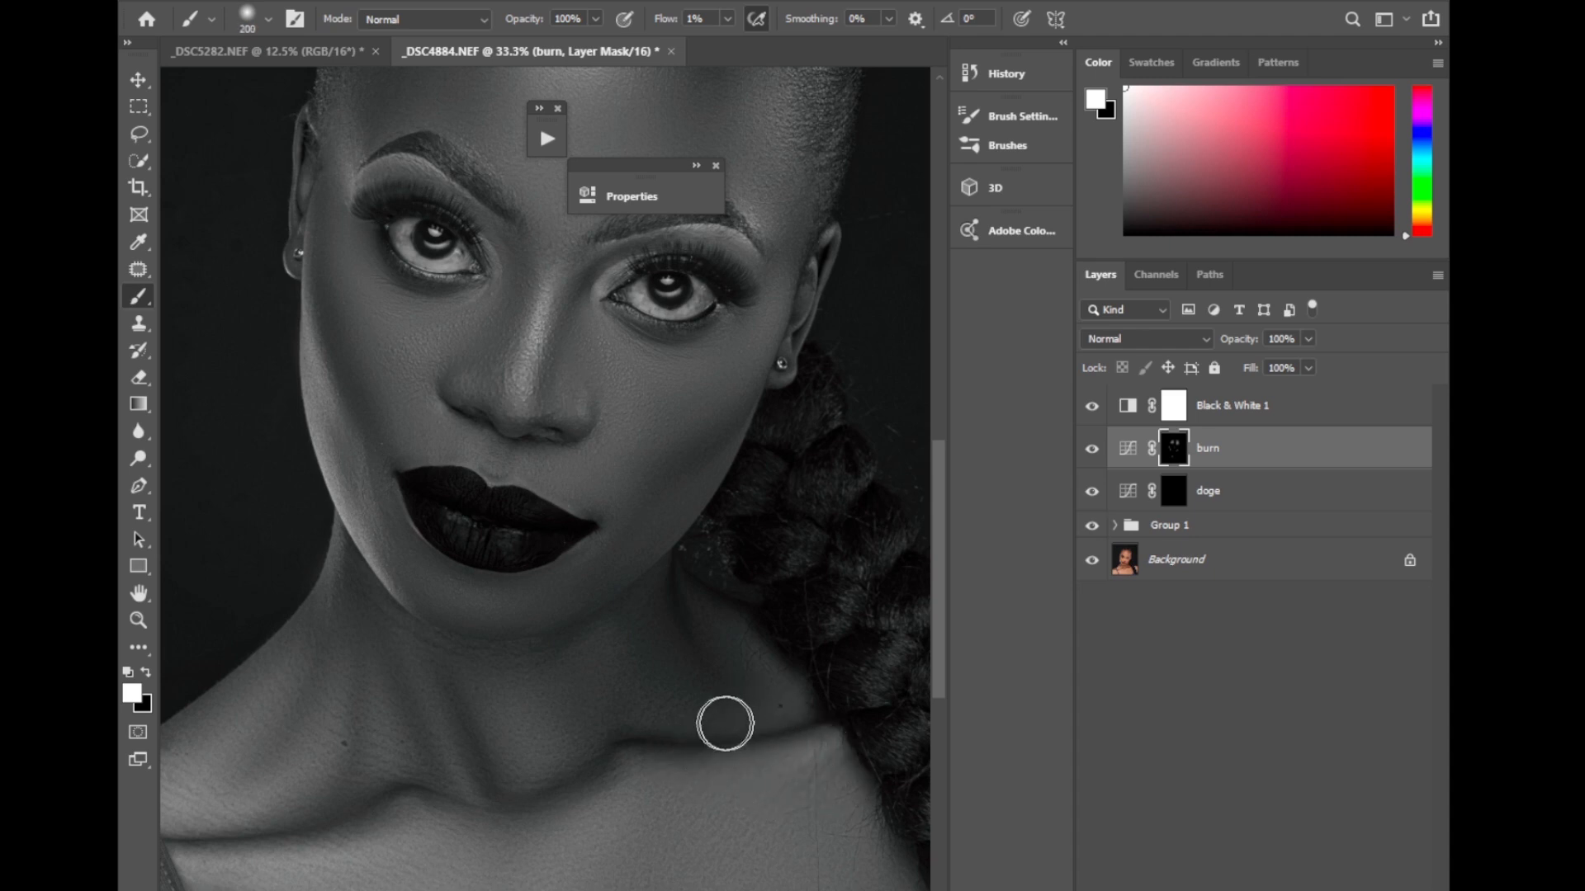
{"action": "left_click_drag", "start_coordinate": [938, 644], "coordinate": [938, 683]}
{"action": "mouse_move", "coordinate": [337, 706]}
{"action": "left_mouse_down"}
{"action": "mouse_move", "coordinate": [394, 677]}
{"action": "mouse_move", "coordinate": [332, 704]}
{"action": "left_mouse_up"}
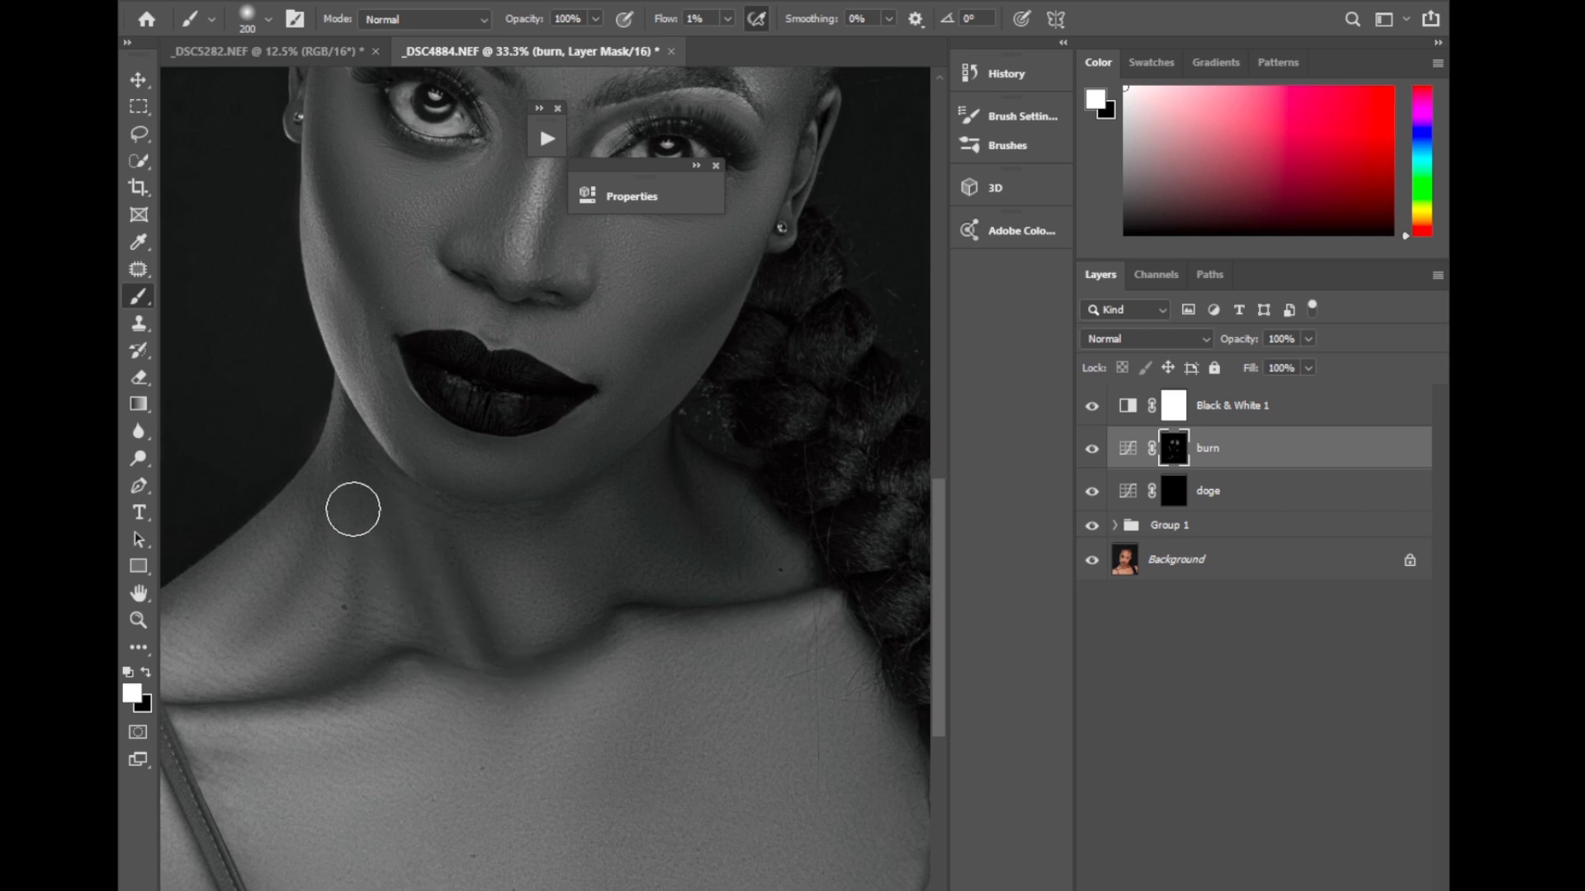
{"action": "mouse_move", "coordinate": [353, 509]}
{"action": "left_mouse_down"}
{"action": "mouse_move", "coordinate": [335, 568]}
{"action": "mouse_move", "coordinate": [300, 597]}
{"action": "mouse_move", "coordinate": [309, 548]}
{"action": "mouse_move", "coordinate": [287, 610]}
{"action": "left_mouse_up"}
{"action": "key", "text": "ctrl+minus"}
{"action": "key", "text": "ctrl+minus"}
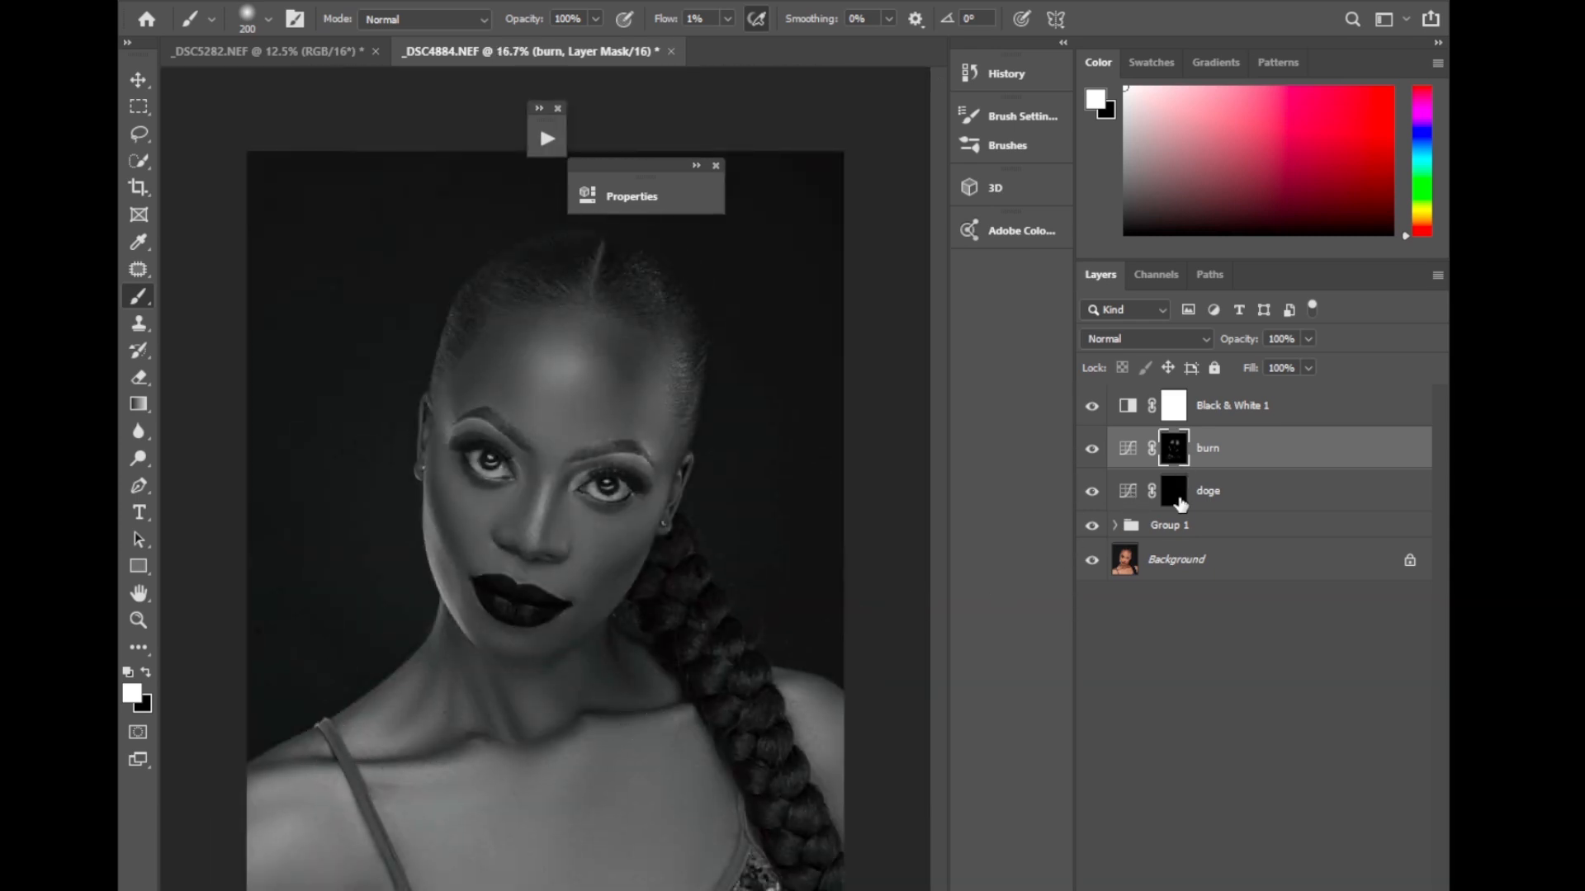
Target the doge layer's mask and lighten the highlight areas with a soft white brush sized 300 to 400.
{"action": "left_click", "coordinate": [1180, 504]}
{"action": "key", "text": "bracketleft"}
{"action": "key", "text": "bracketleft"}
{"action": "key", "text": "bracketleft"}
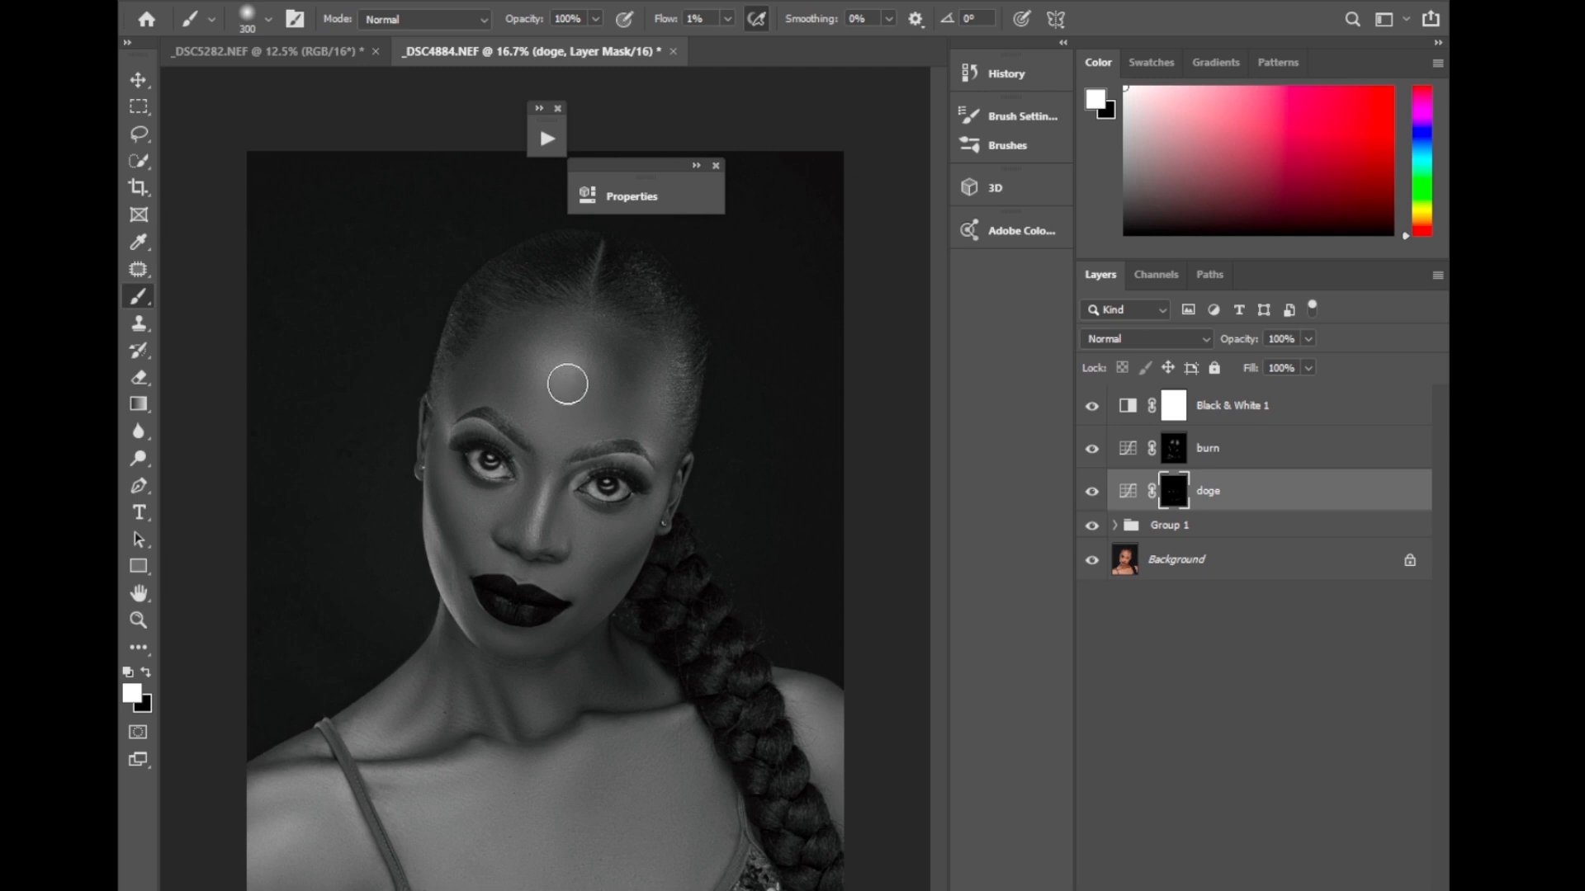
{"action": "key", "text": "bracketright"}
Hide the Black & White layer and group it with the burn, doge and Group 1 layers.
{"action": "left_click", "coordinate": [1092, 406]}
{"action": "left_click", "coordinate": [1092, 406]}
{"action": "left_click", "coordinate": [1092, 406]}
{"action": "left_click", "coordinate": [1233, 408]}
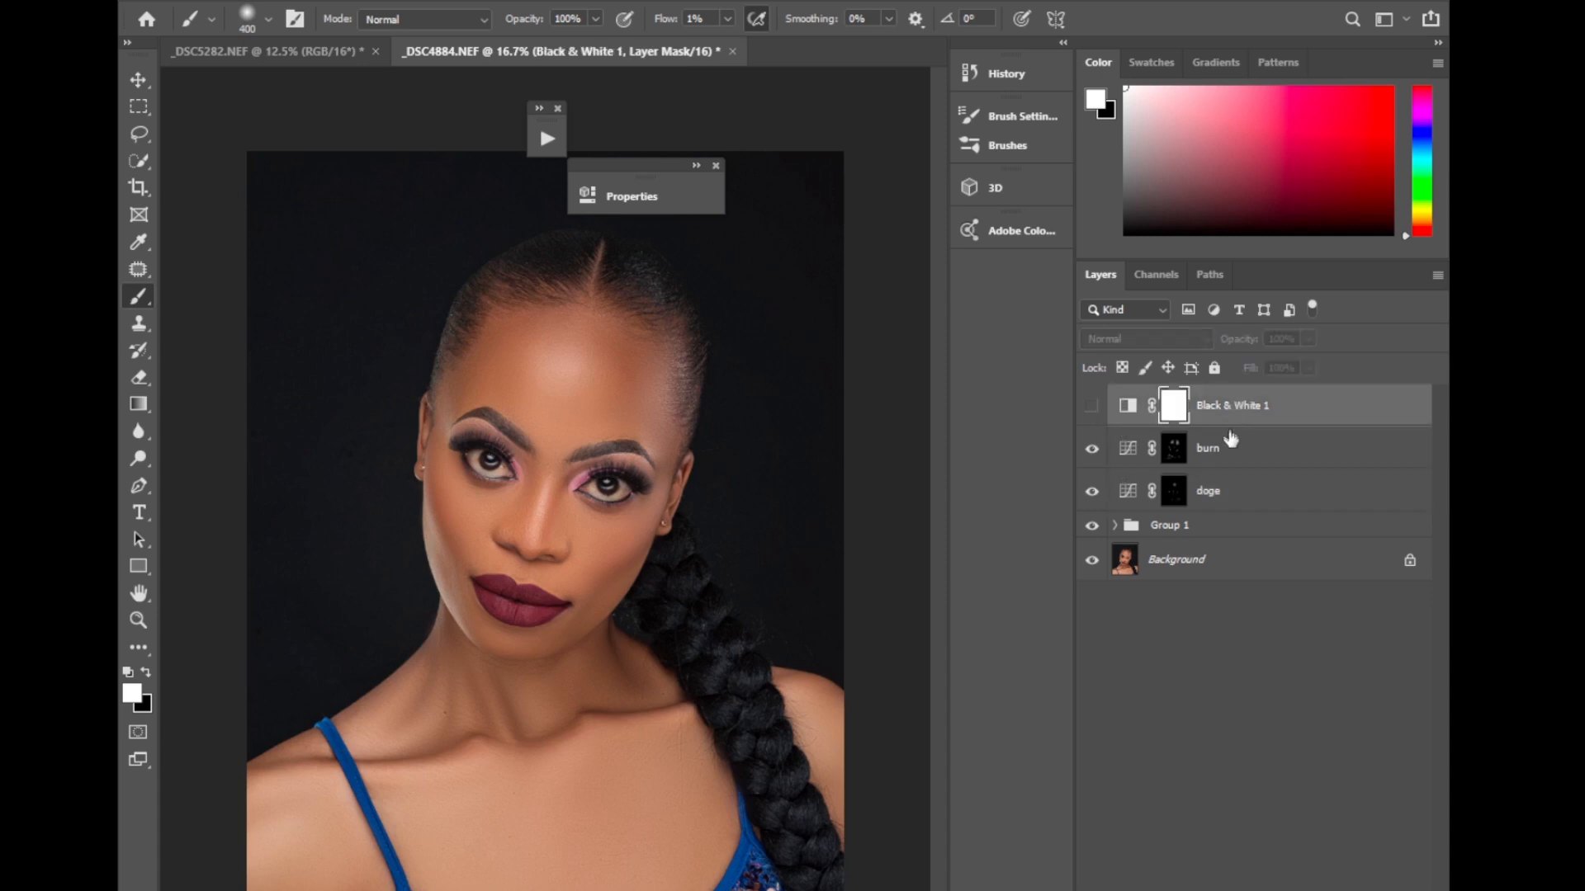
{"action": "left_click", "coordinate": [1204, 527], "text": "shift"}
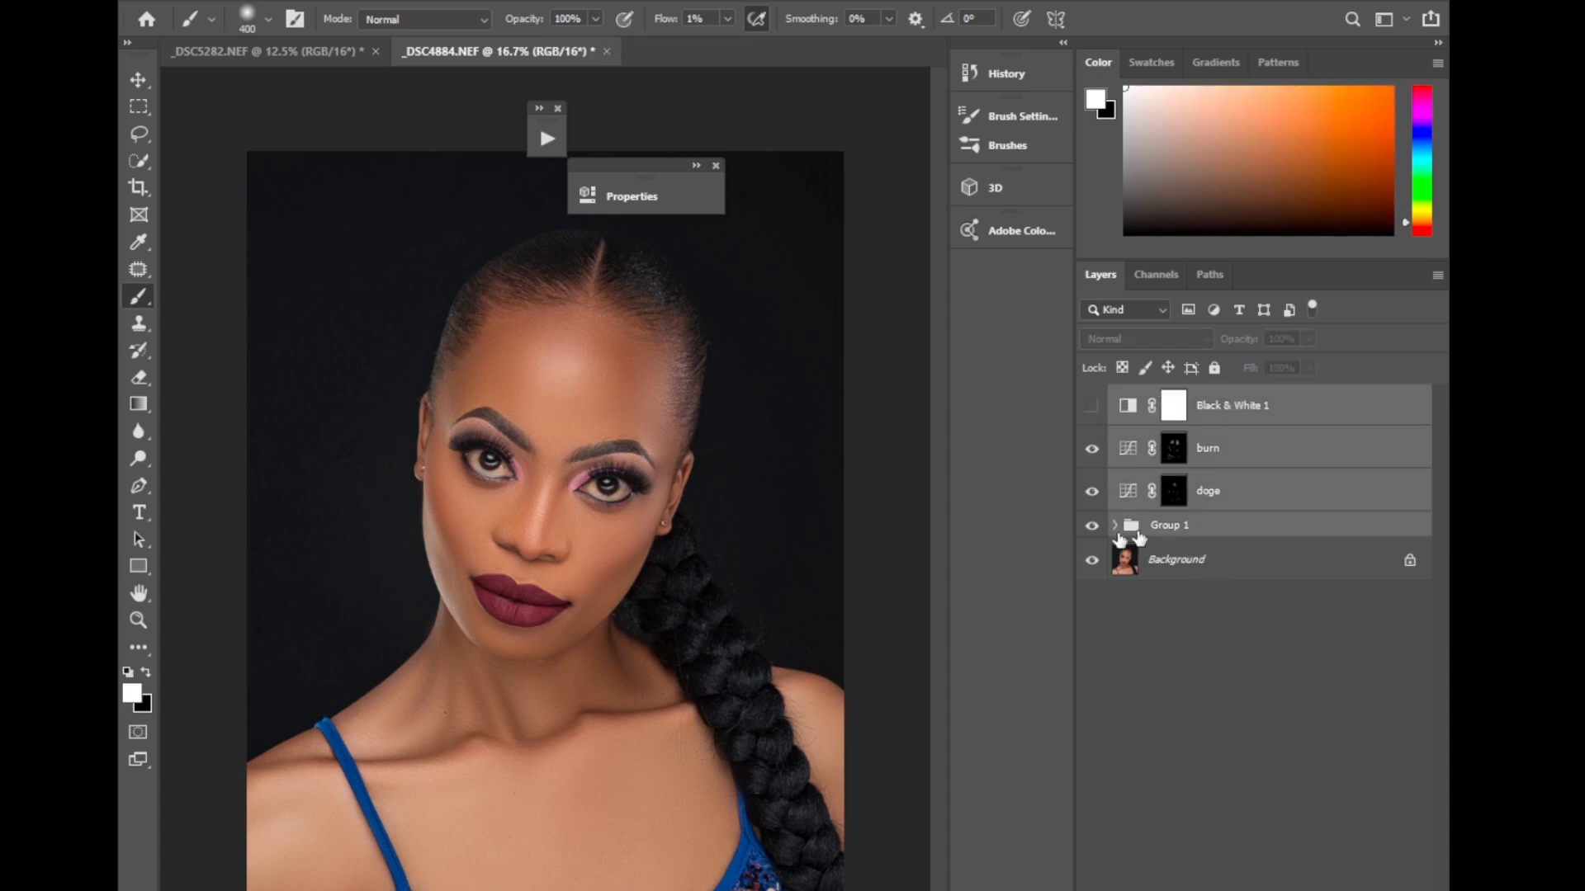
{"action": "key", "text": "ctrl+g"}
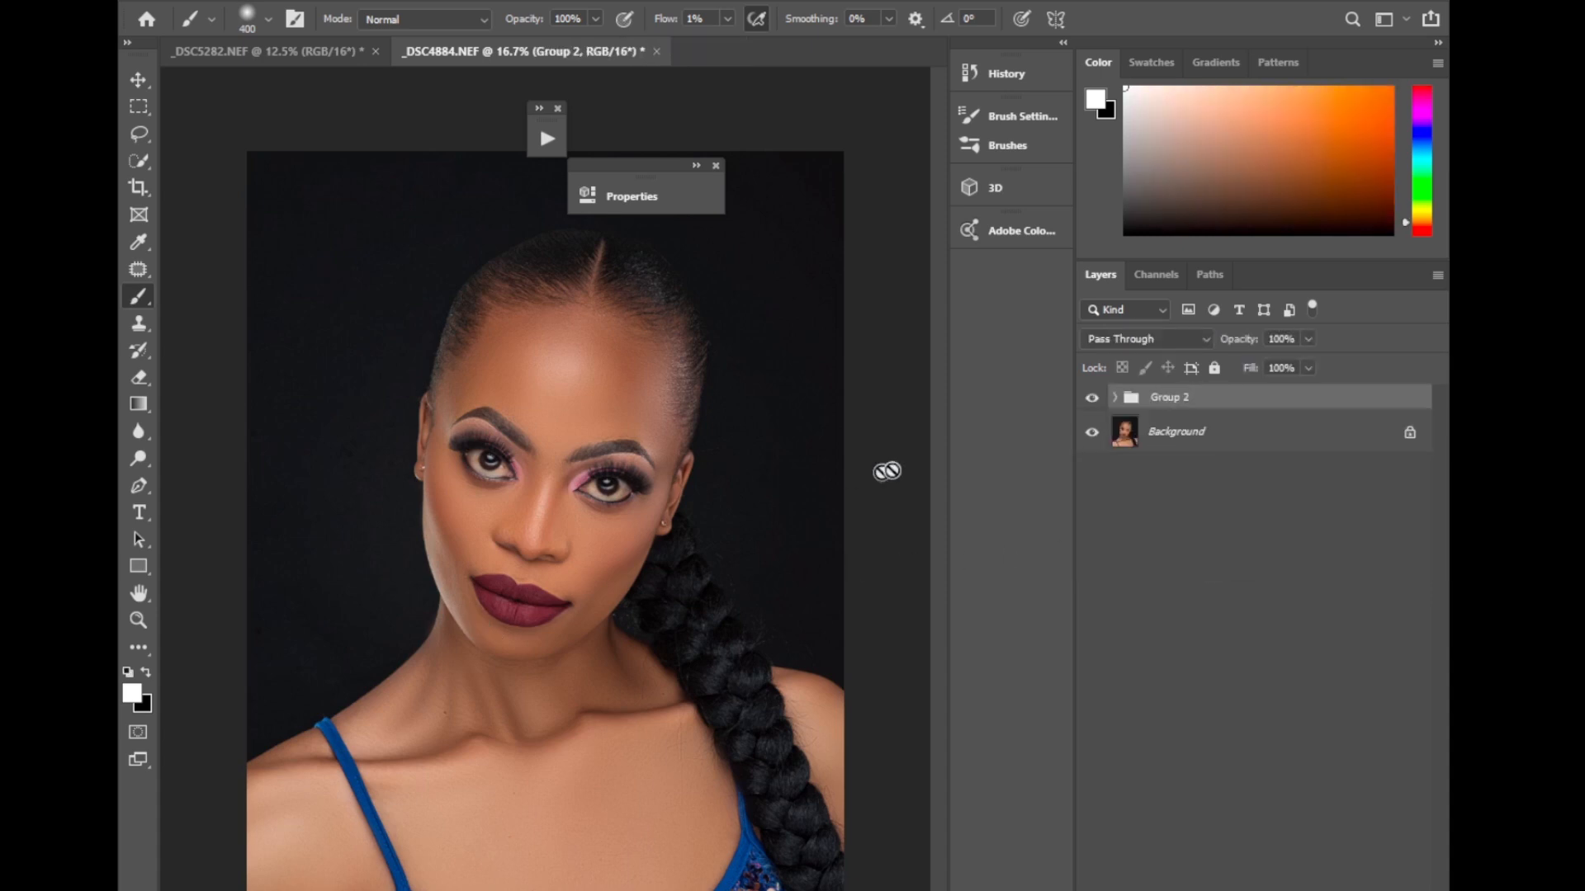
Compare the portrait with and without Group 2, and add a Color Lookup layer above it using the color lur 3.CUBE LUT.
{"action": "left_click", "coordinate": [1091, 405]}
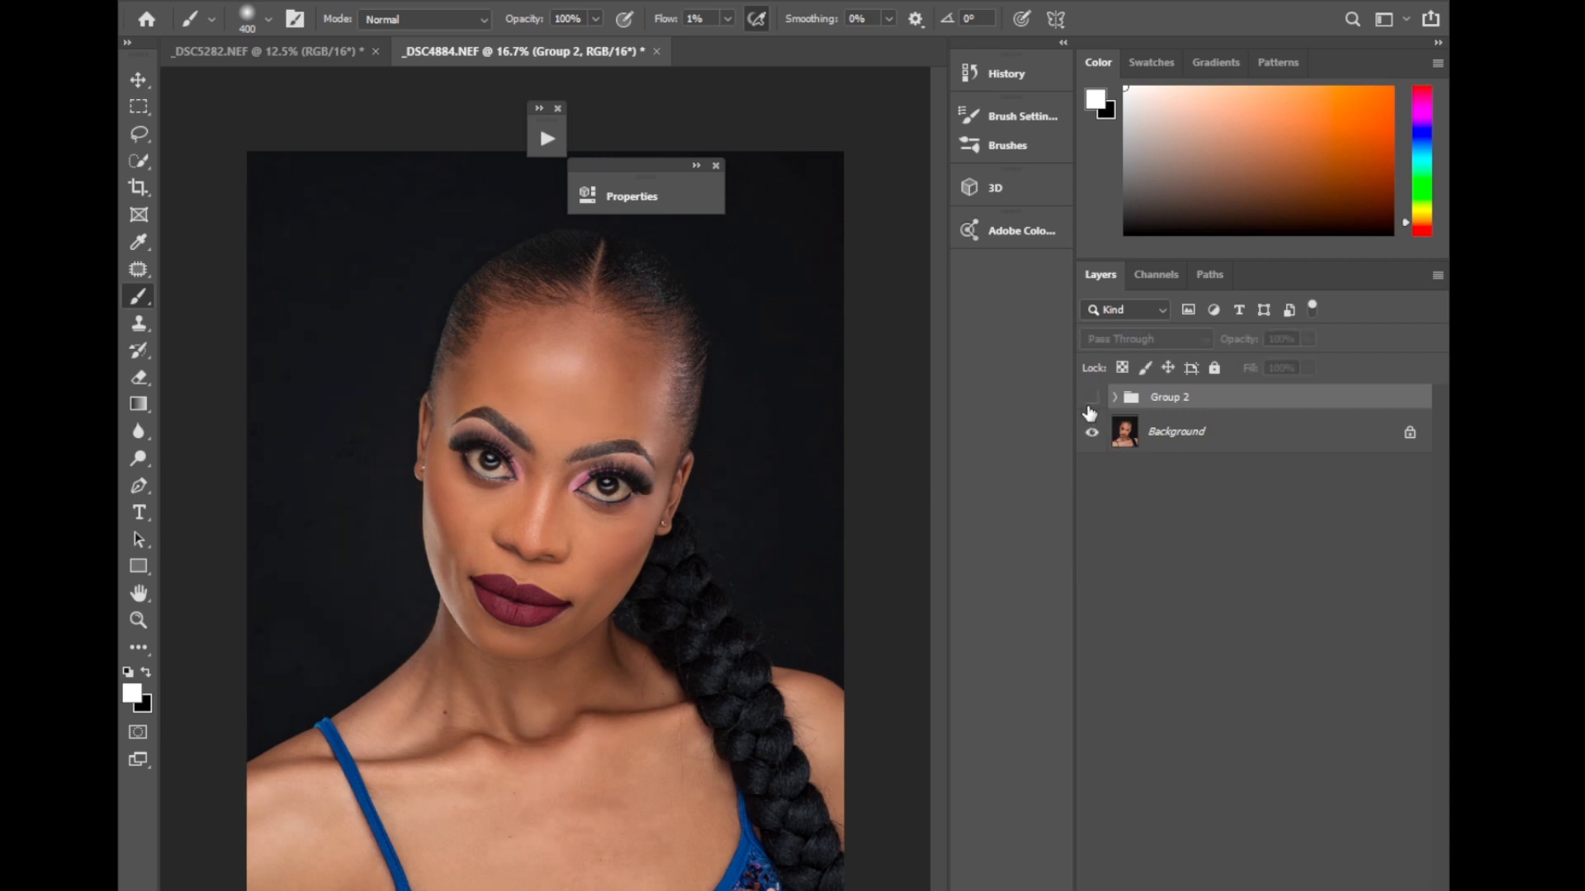
{"action": "left_click", "coordinate": [1090, 402]}
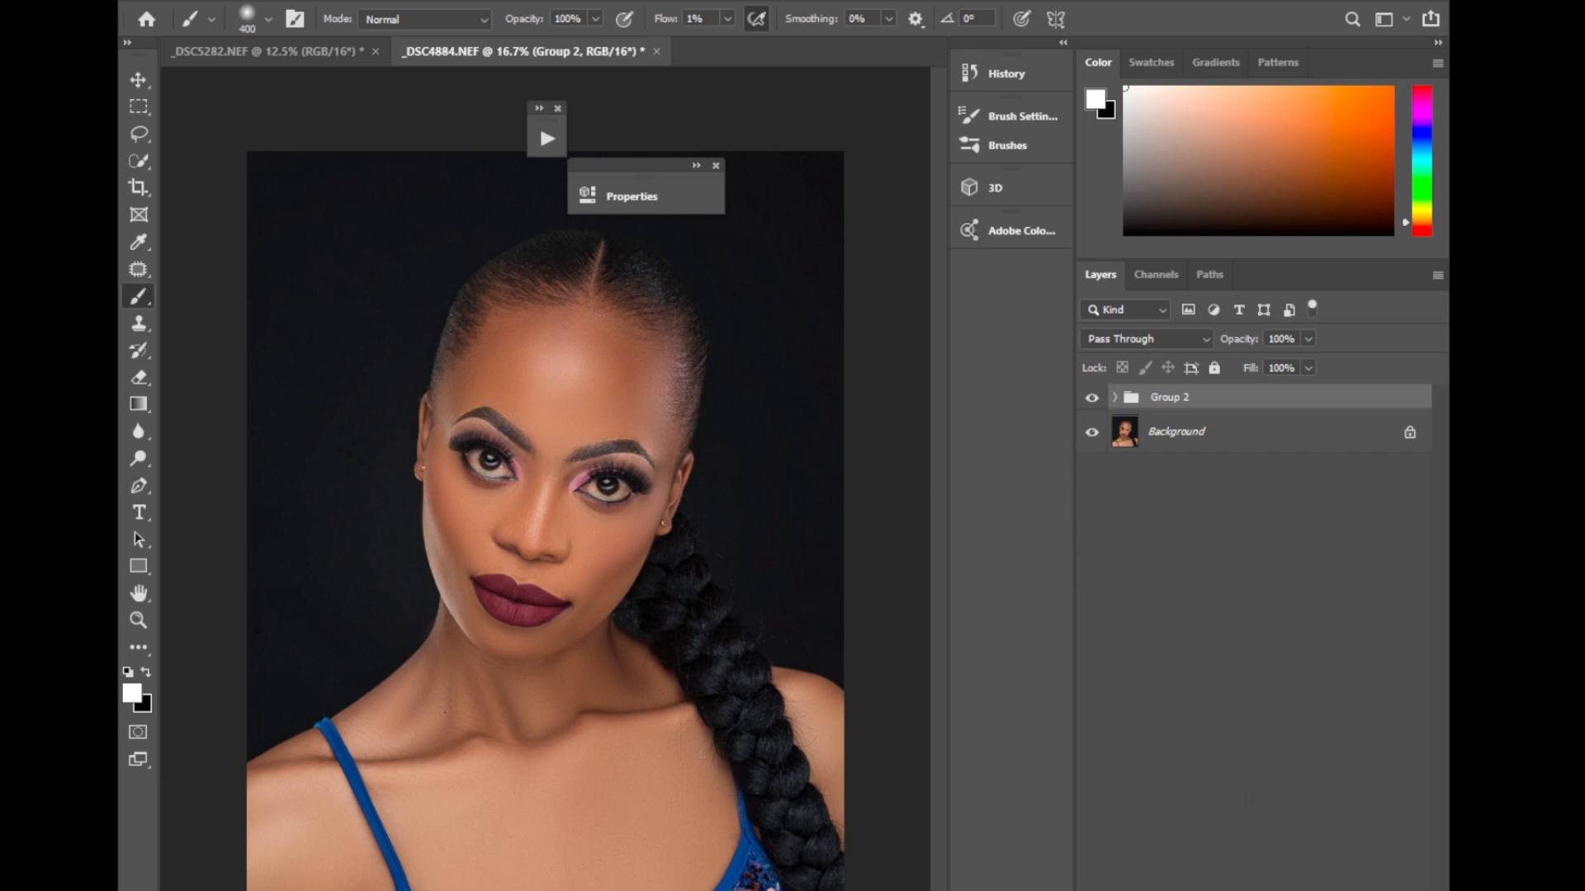
{"action": "left_click", "coordinate": [1271, 890]}
{"action": "left_click", "coordinate": [1335, 878]}
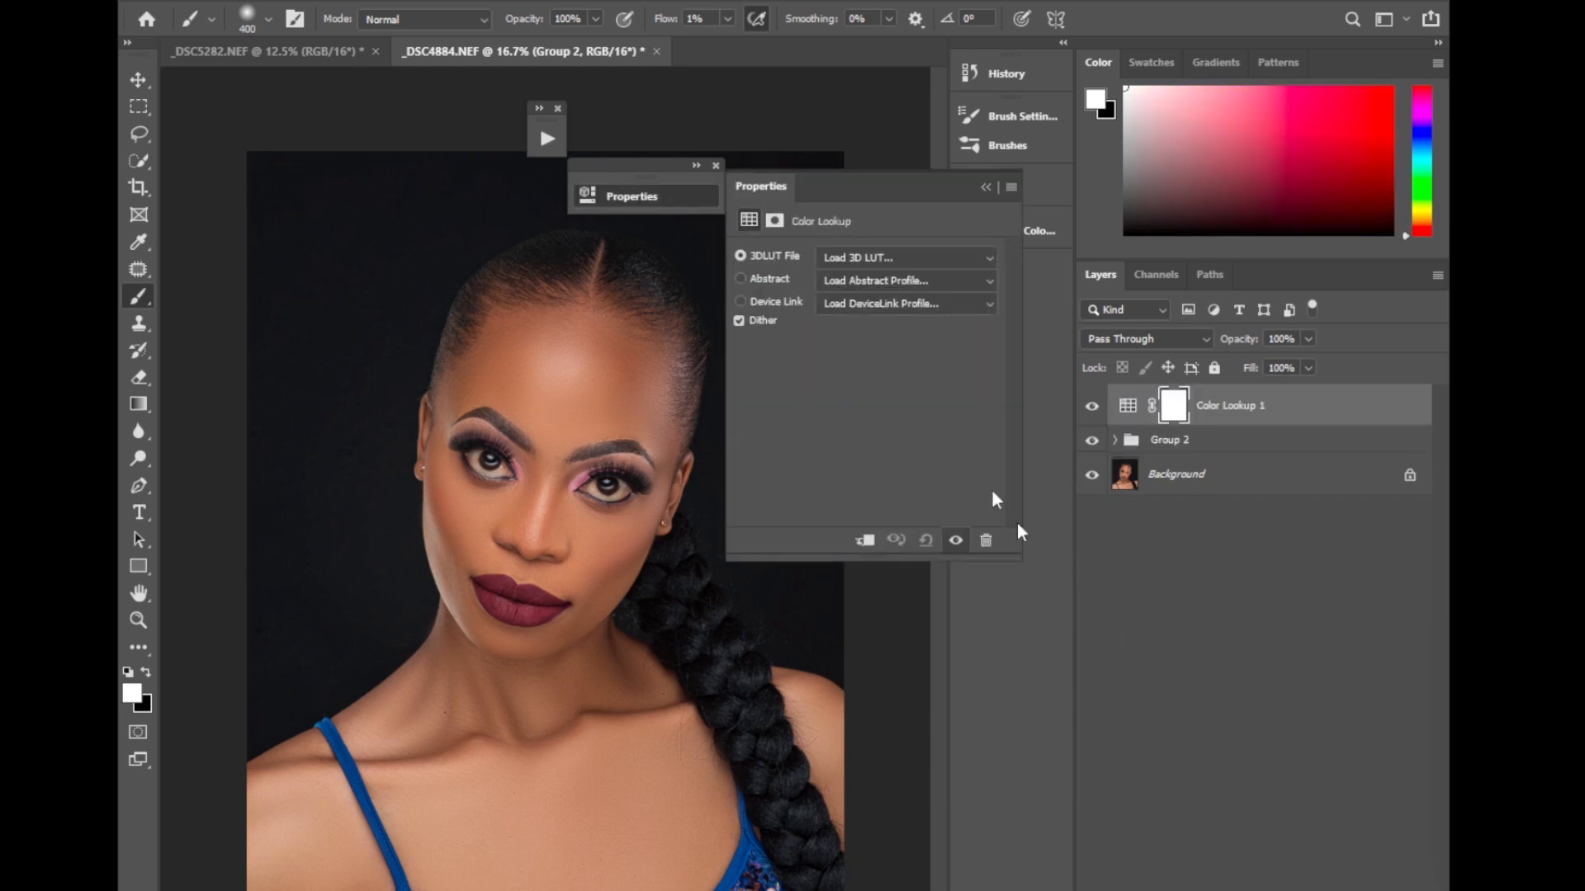
{"action": "left_click", "coordinate": [850, 257]}
{"action": "left_click", "coordinate": [869, 266]}
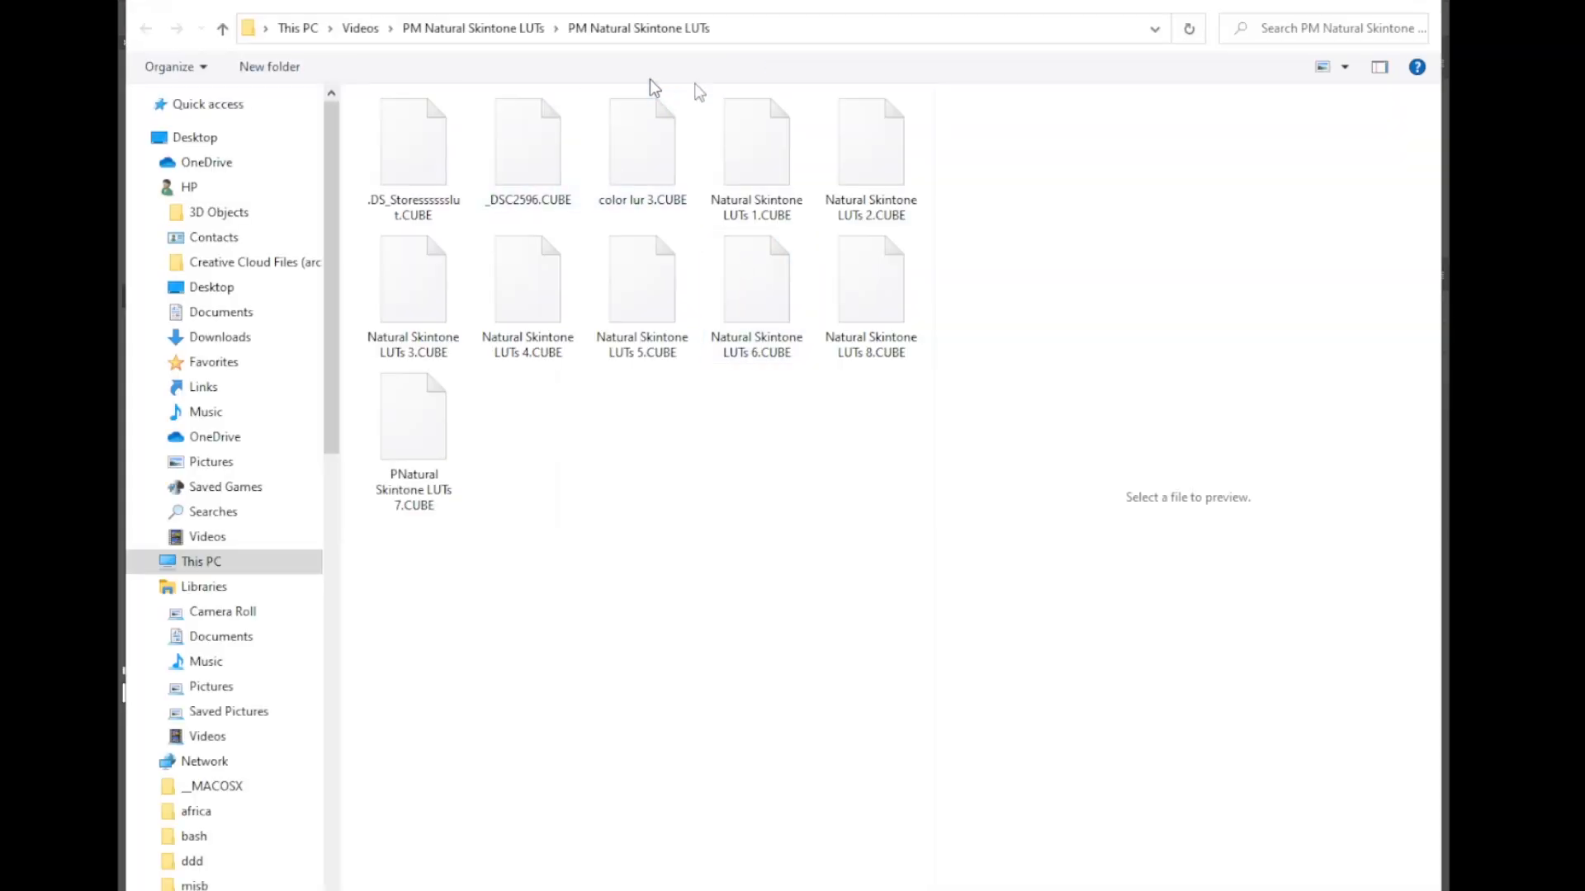
{"action": "left_click", "coordinate": [646, 165]}
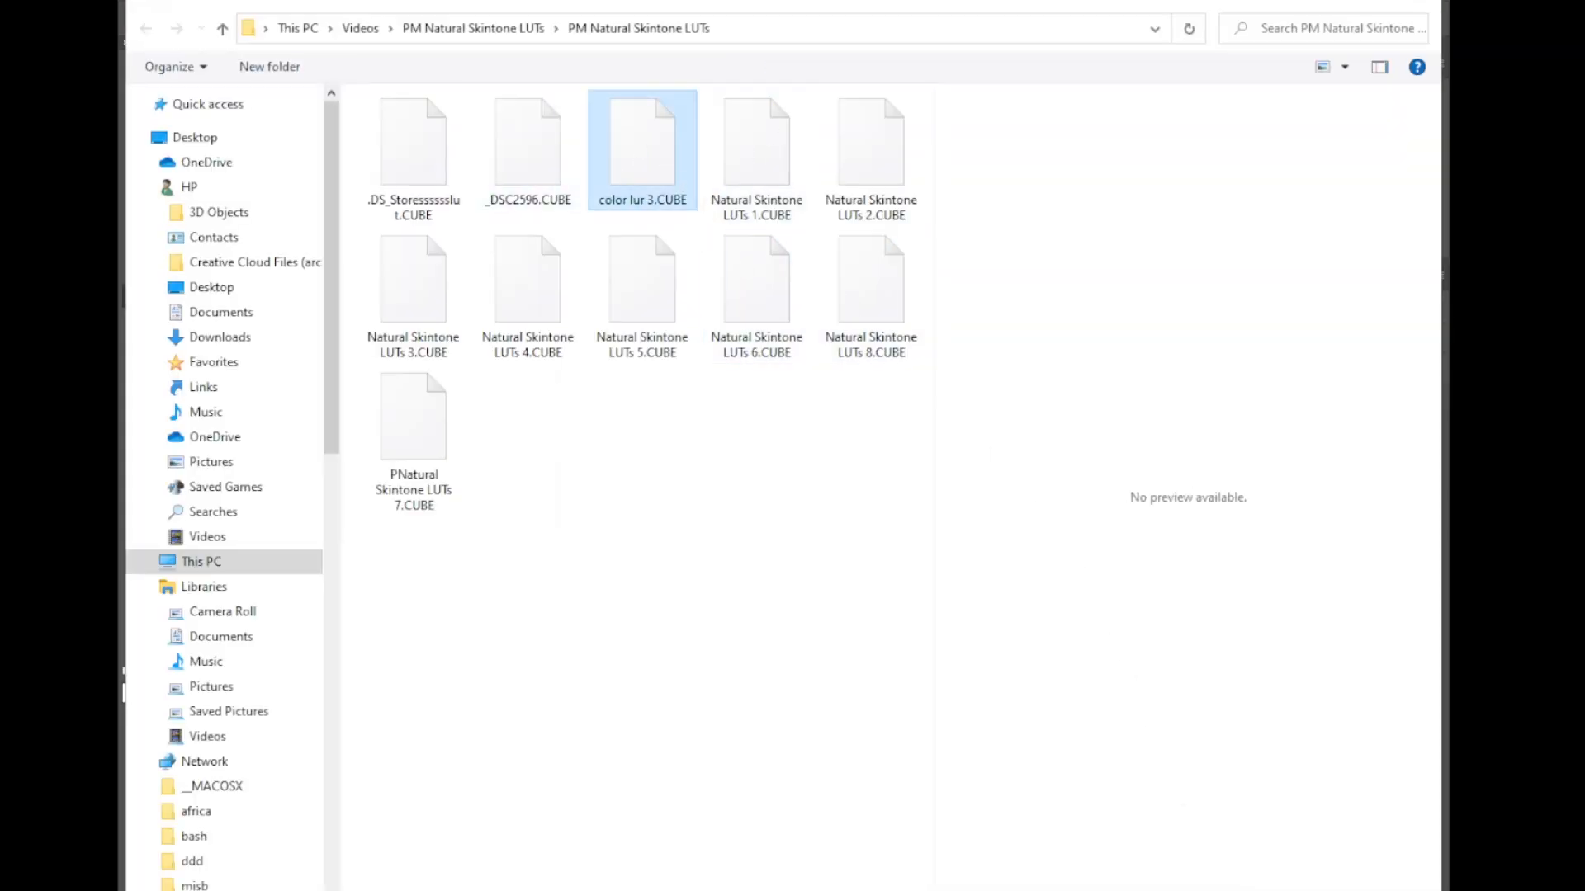
{"action": "left_click", "coordinate": [1238, 890]}
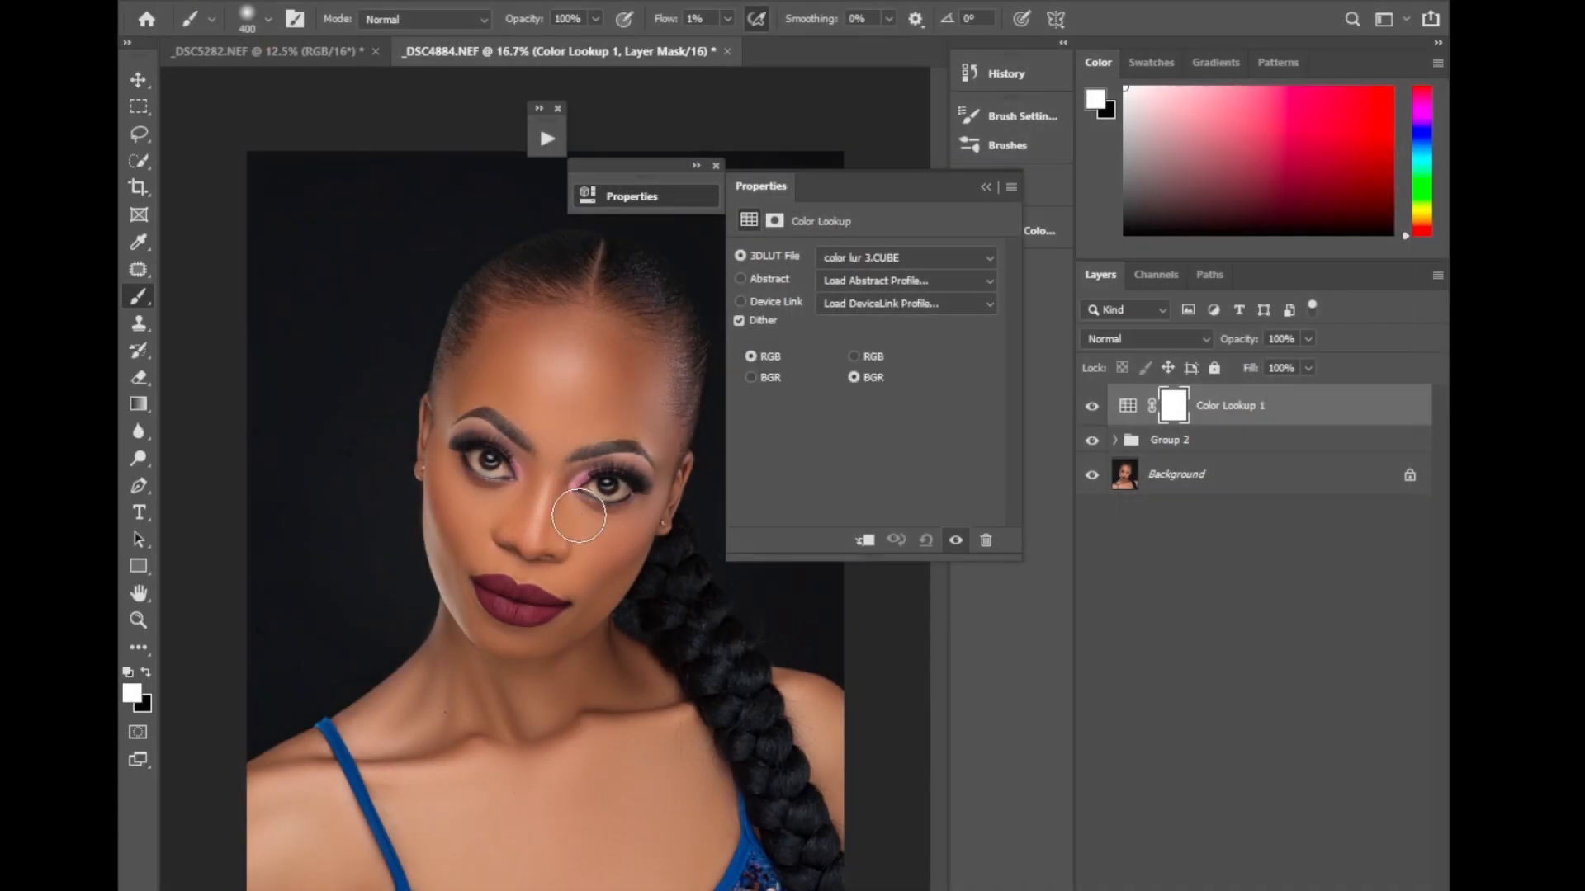
{"action": "left_click", "coordinate": [985, 189]}
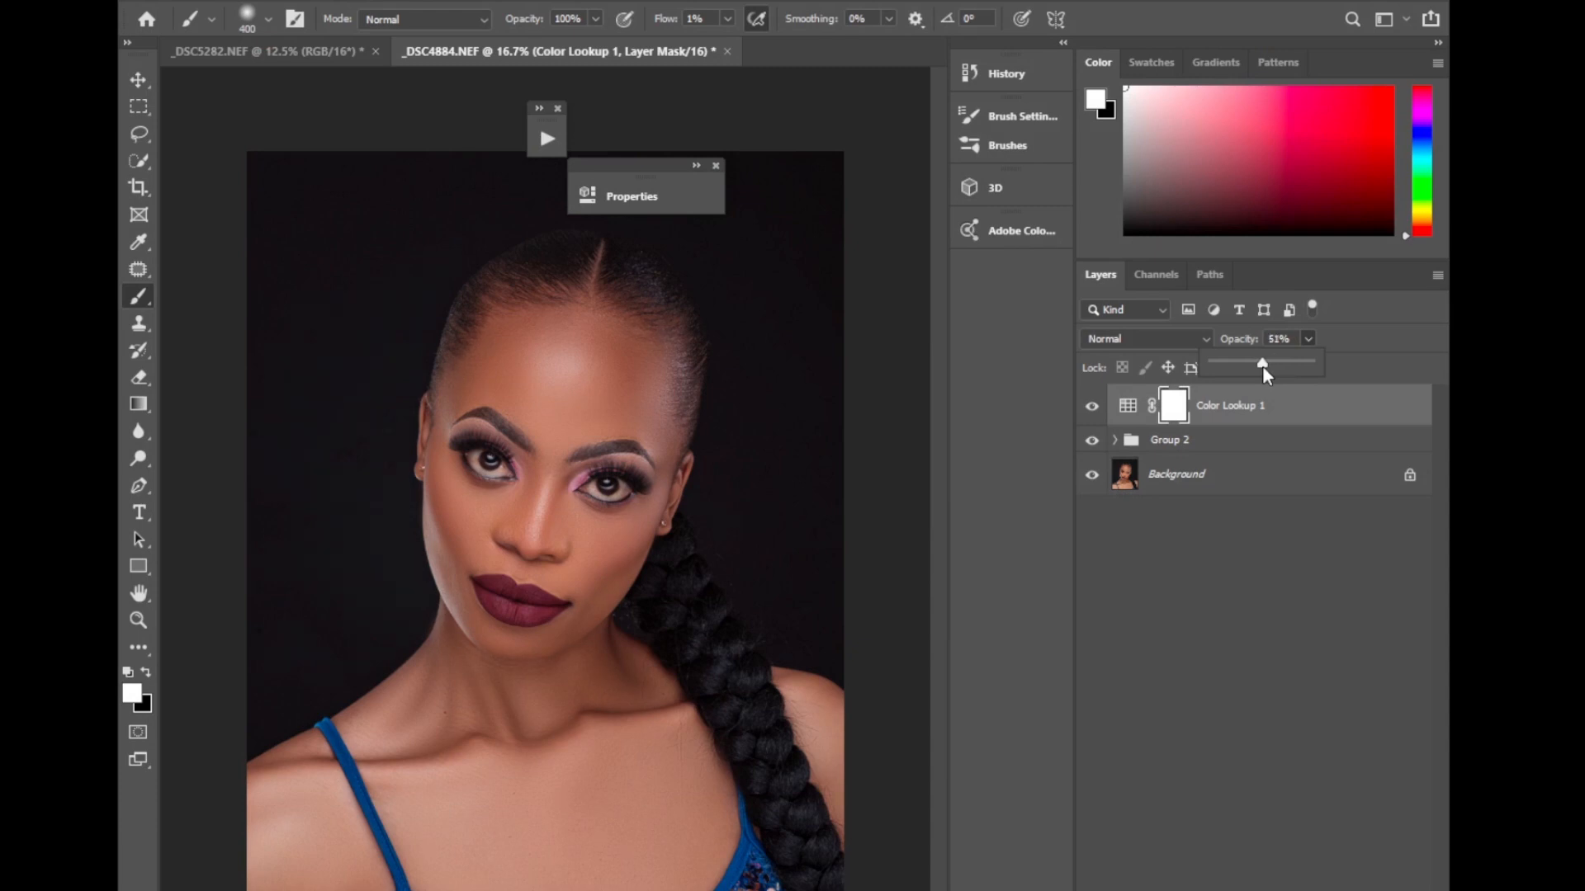
Set the Color Lookup 1 layer's opacity to 54% and compare the image with and without it.
{"action": "left_click_drag", "start_coordinate": [1268, 366], "coordinate": [1266, 367]}
{"action": "left_click", "coordinate": [1091, 410]}
{"action": "left_click", "coordinate": [1091, 411]}
Add a Color Balance layer, adjust the midtones' yellow–blue balance, and compare the image with and without it.
{"action": "left_click", "coordinate": [1277, 888]}
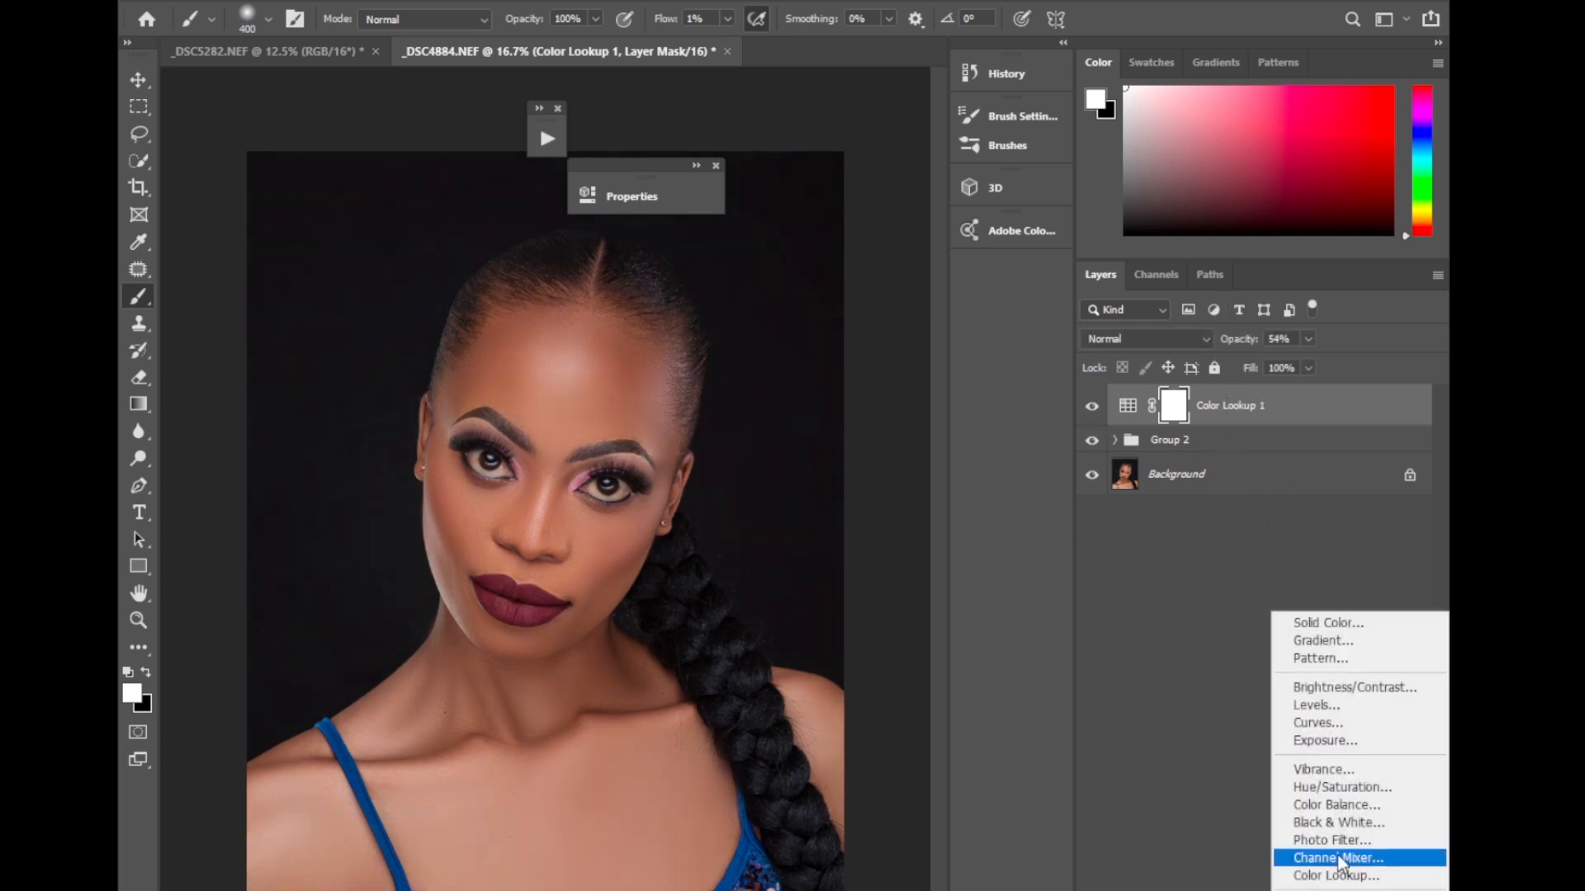
{"action": "left_click", "coordinate": [1334, 802]}
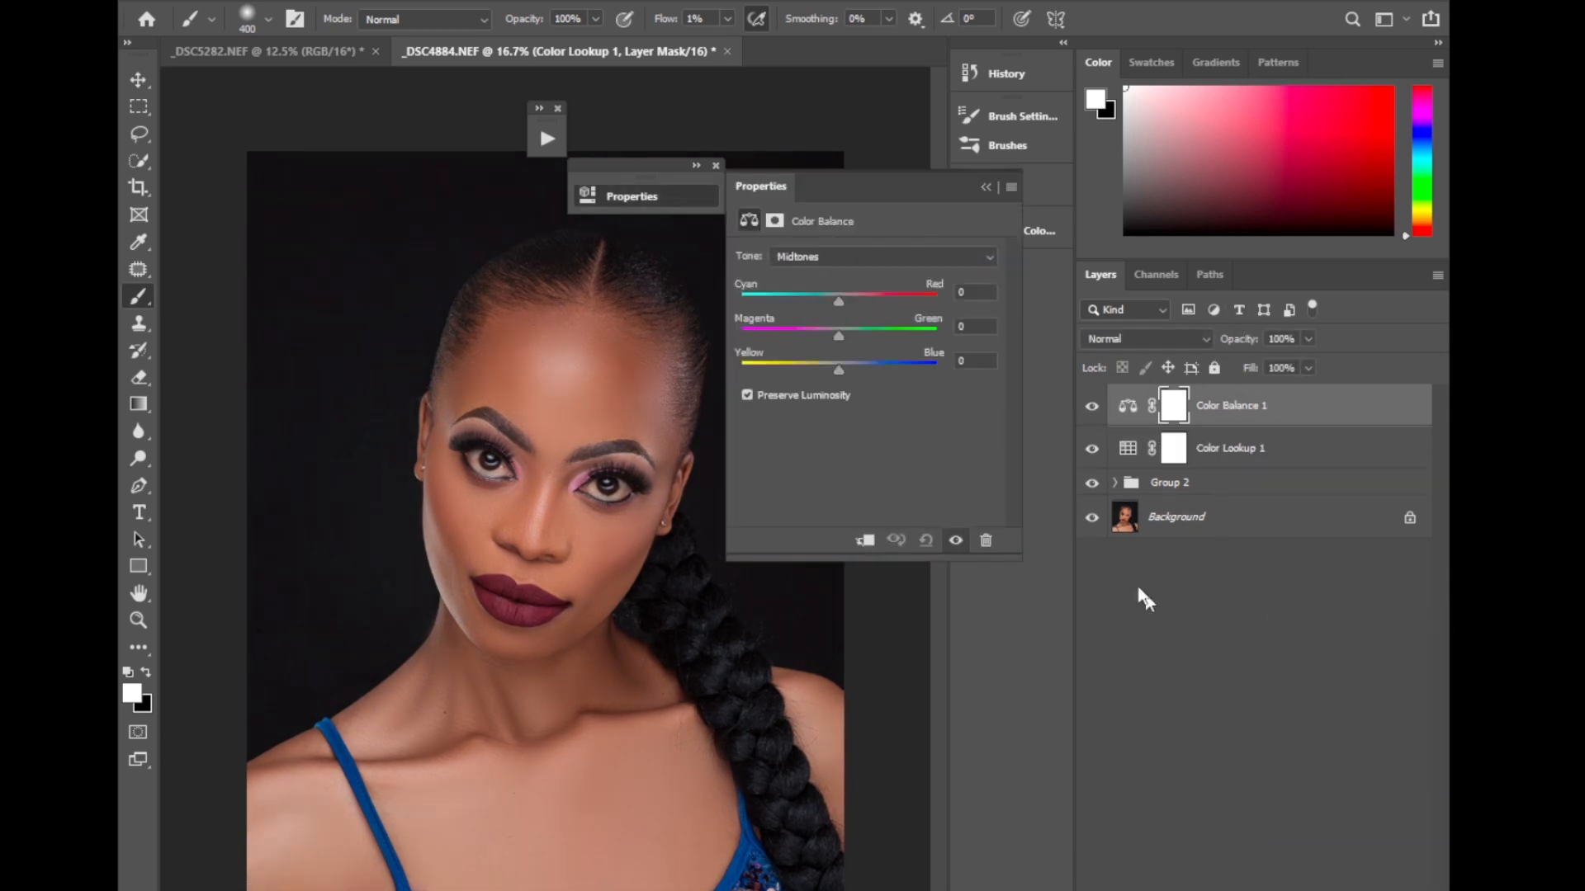
{"action": "left_click", "coordinate": [836, 368]}
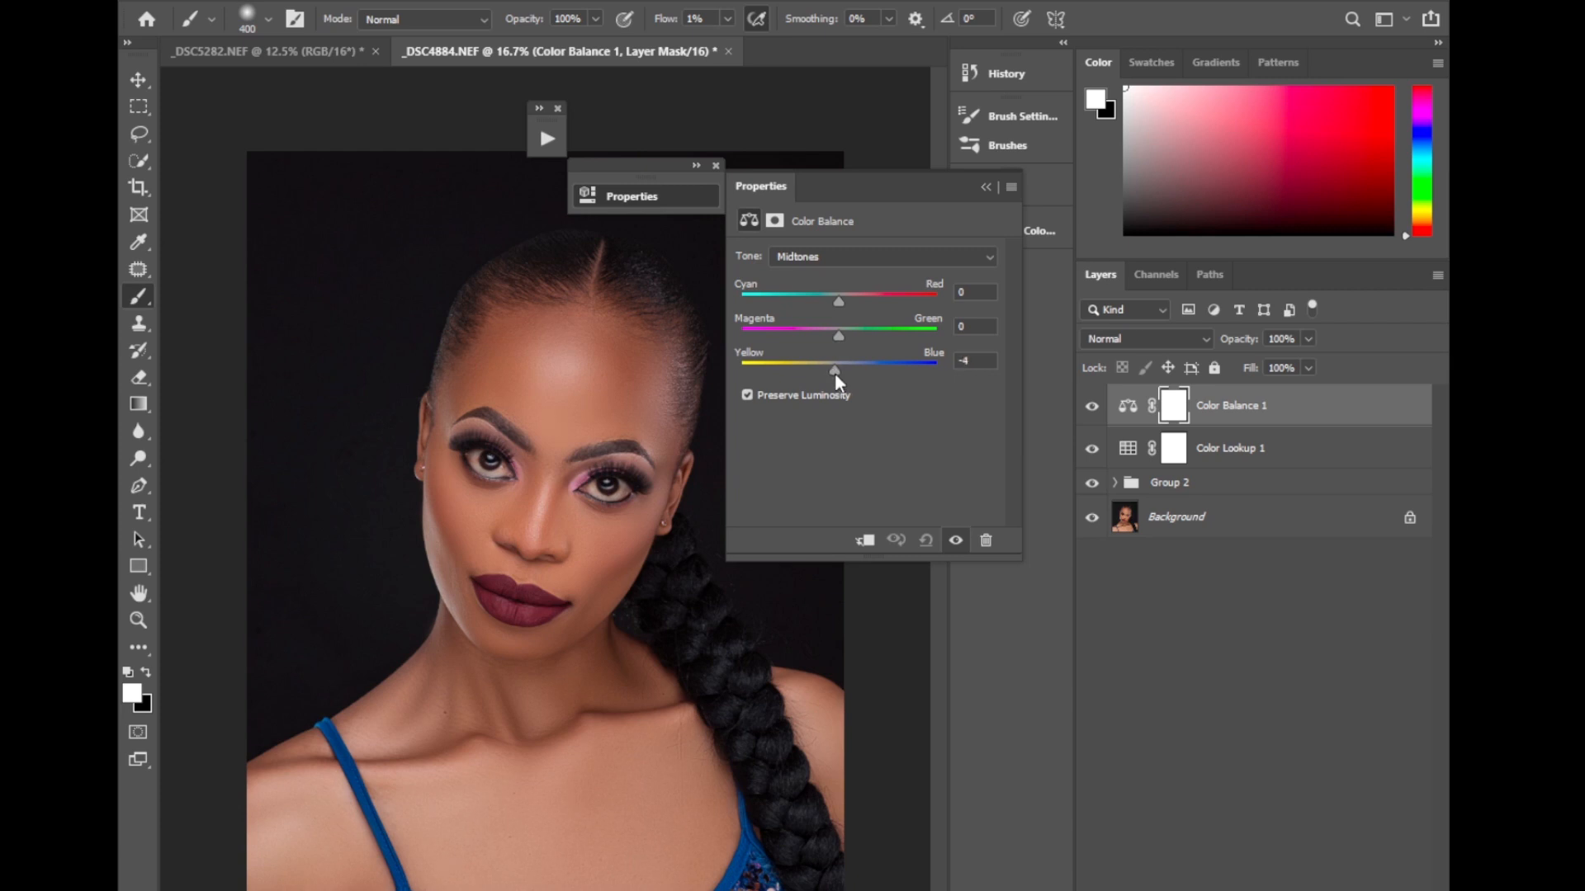
{"action": "left_click", "coordinate": [984, 189]}
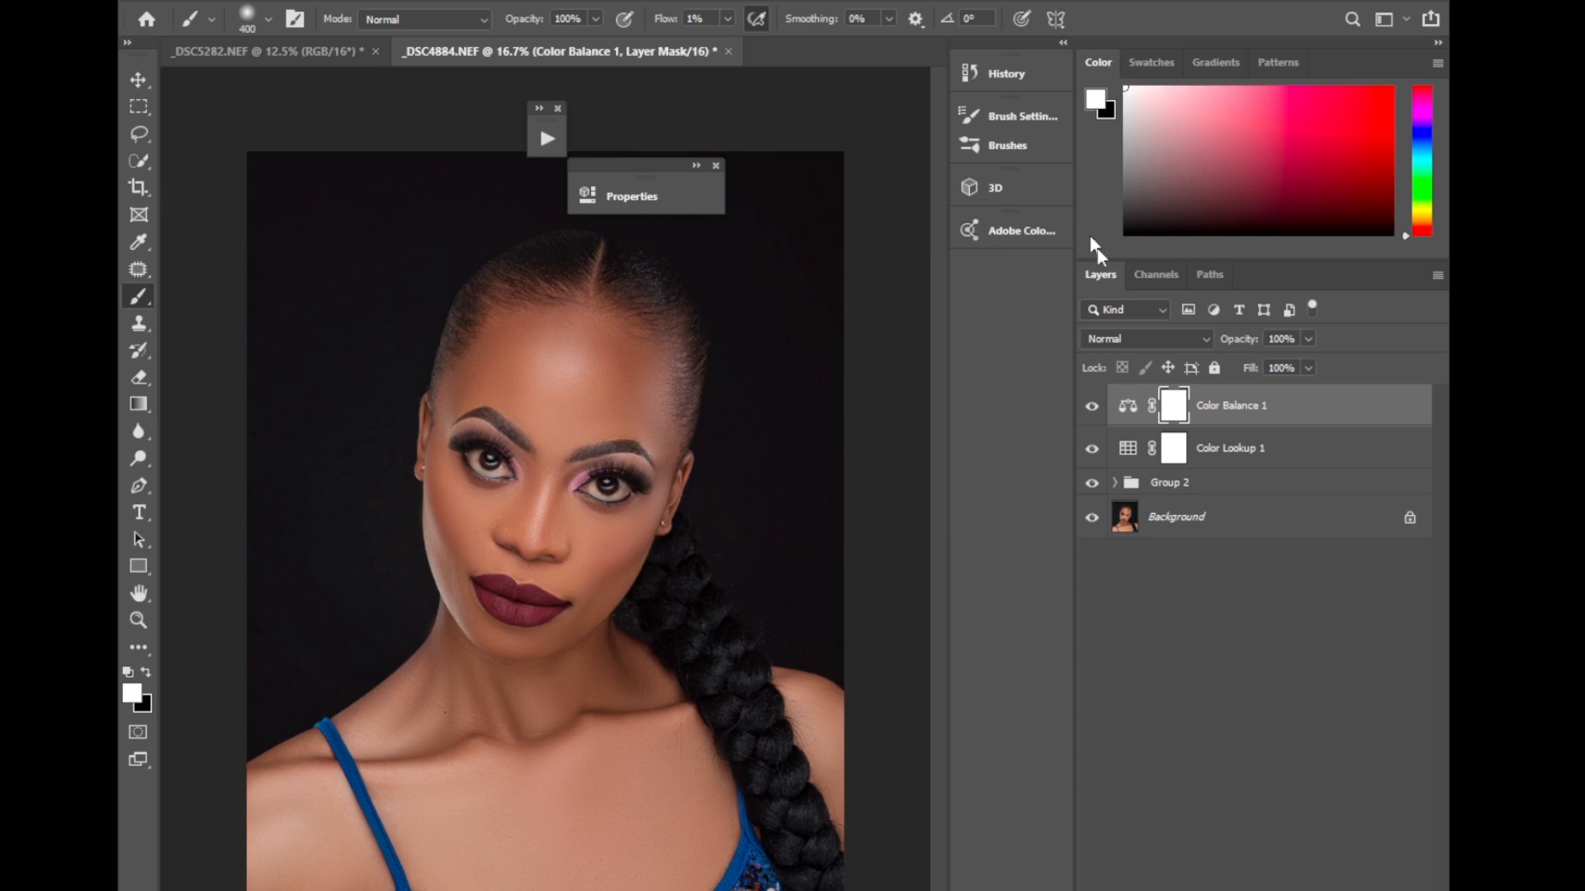
{"action": "left_click", "coordinate": [1092, 405]}
{"action": "left_click", "coordinate": [1092, 407]}
Merge the Color Balance, Color Lookup and Group 2 layers with the Background.
{"action": "left_click", "coordinate": [1178, 525], "text": "shift"}
{"action": "right_click", "coordinate": [1179, 525]}
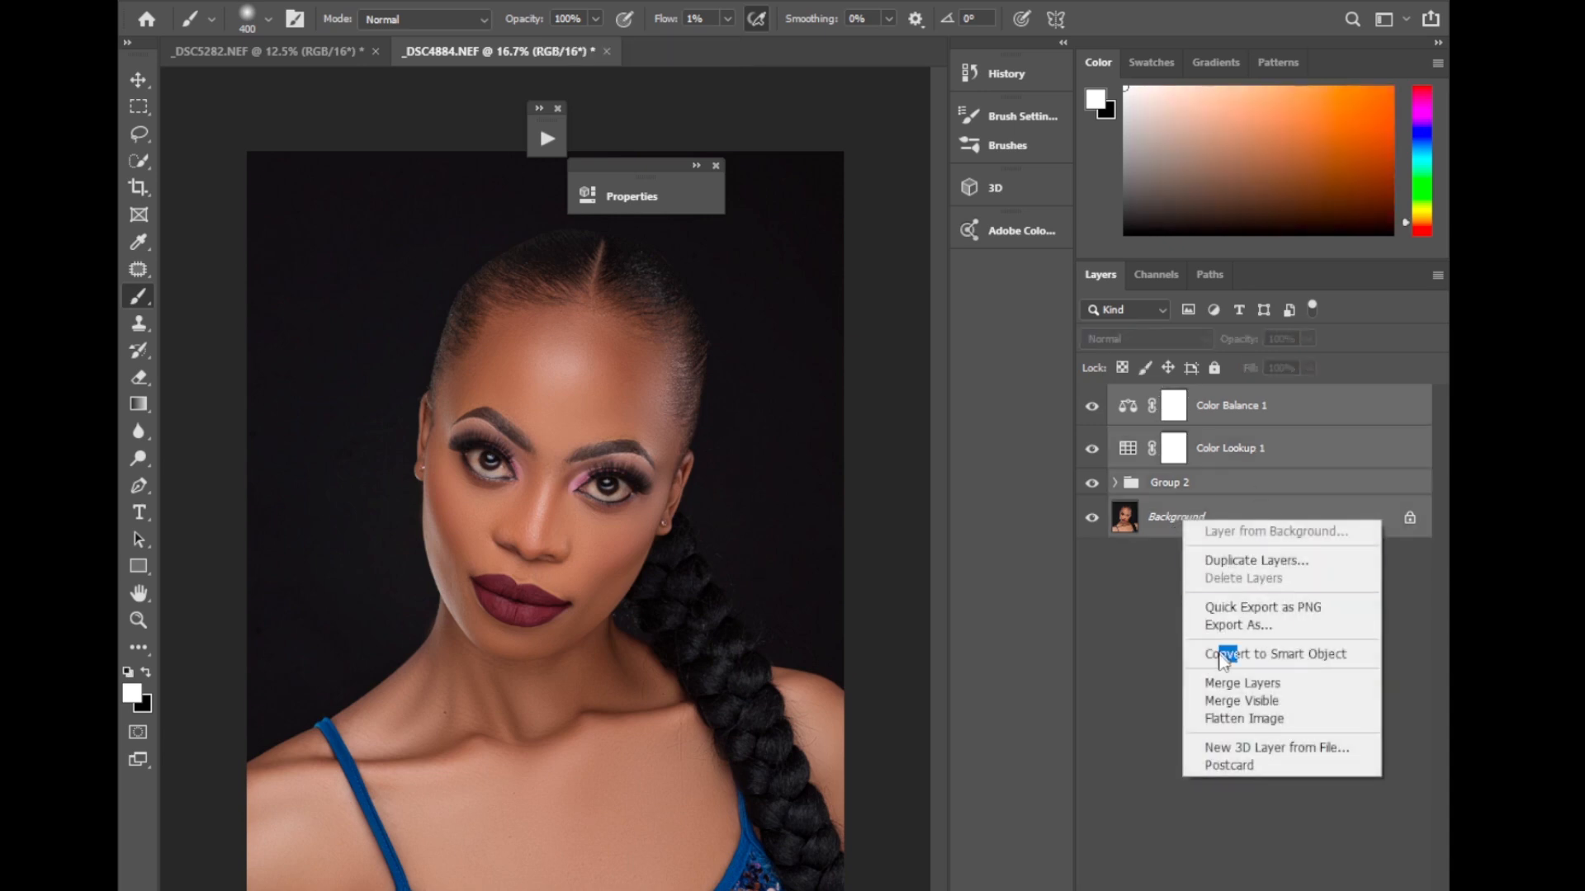
{"action": "left_click", "coordinate": [1215, 682]}
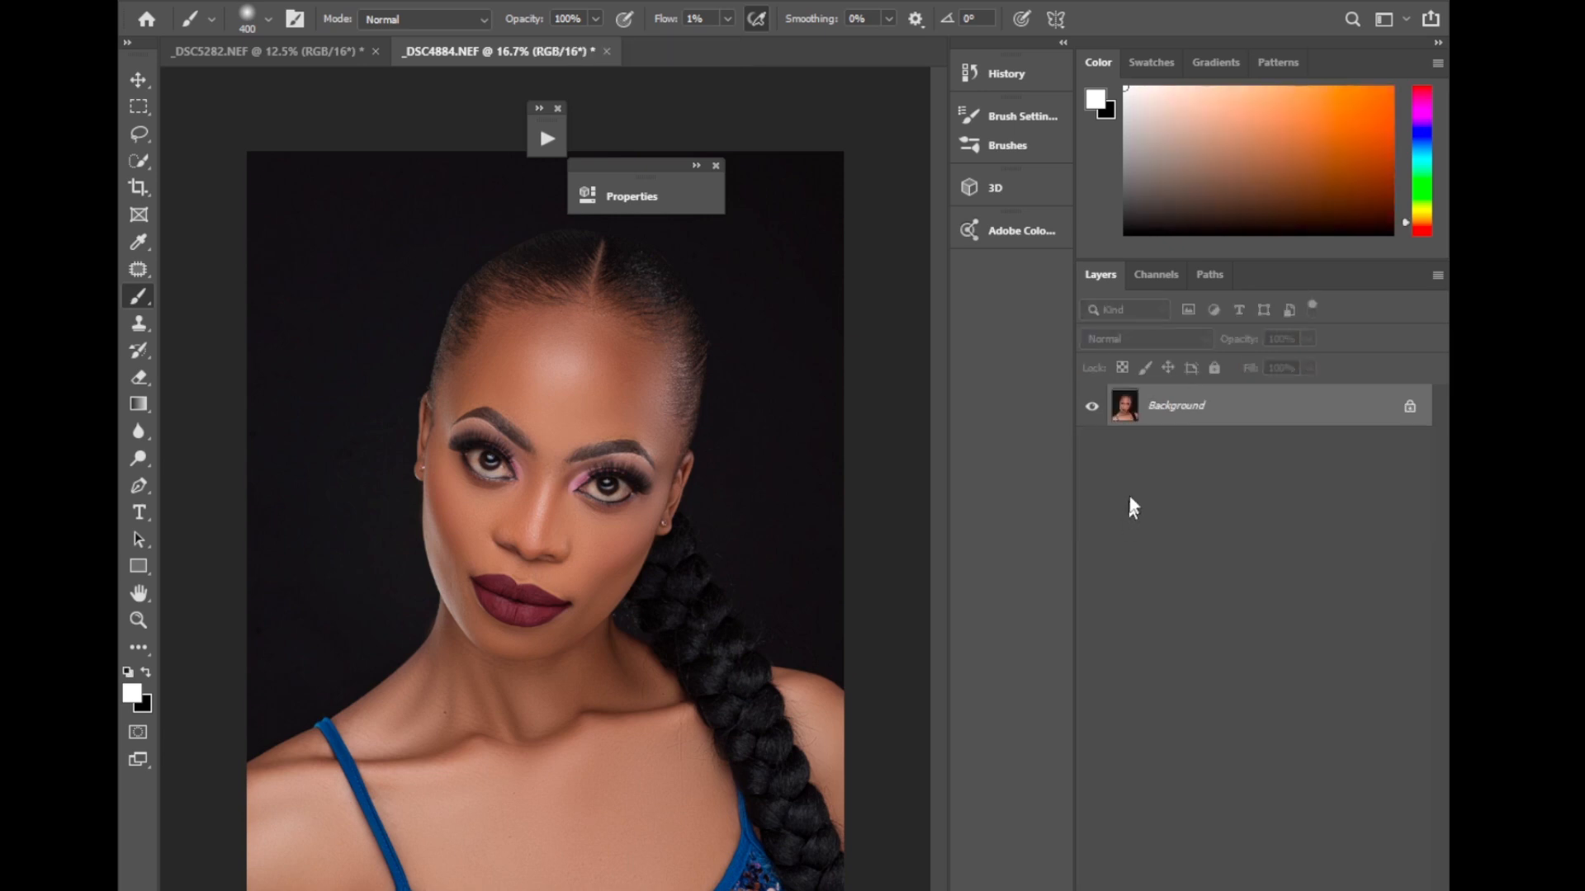
Run the Eyes N Teeth Whitening action on the merged portrait.
{"action": "left_click", "coordinate": [715, 168]}
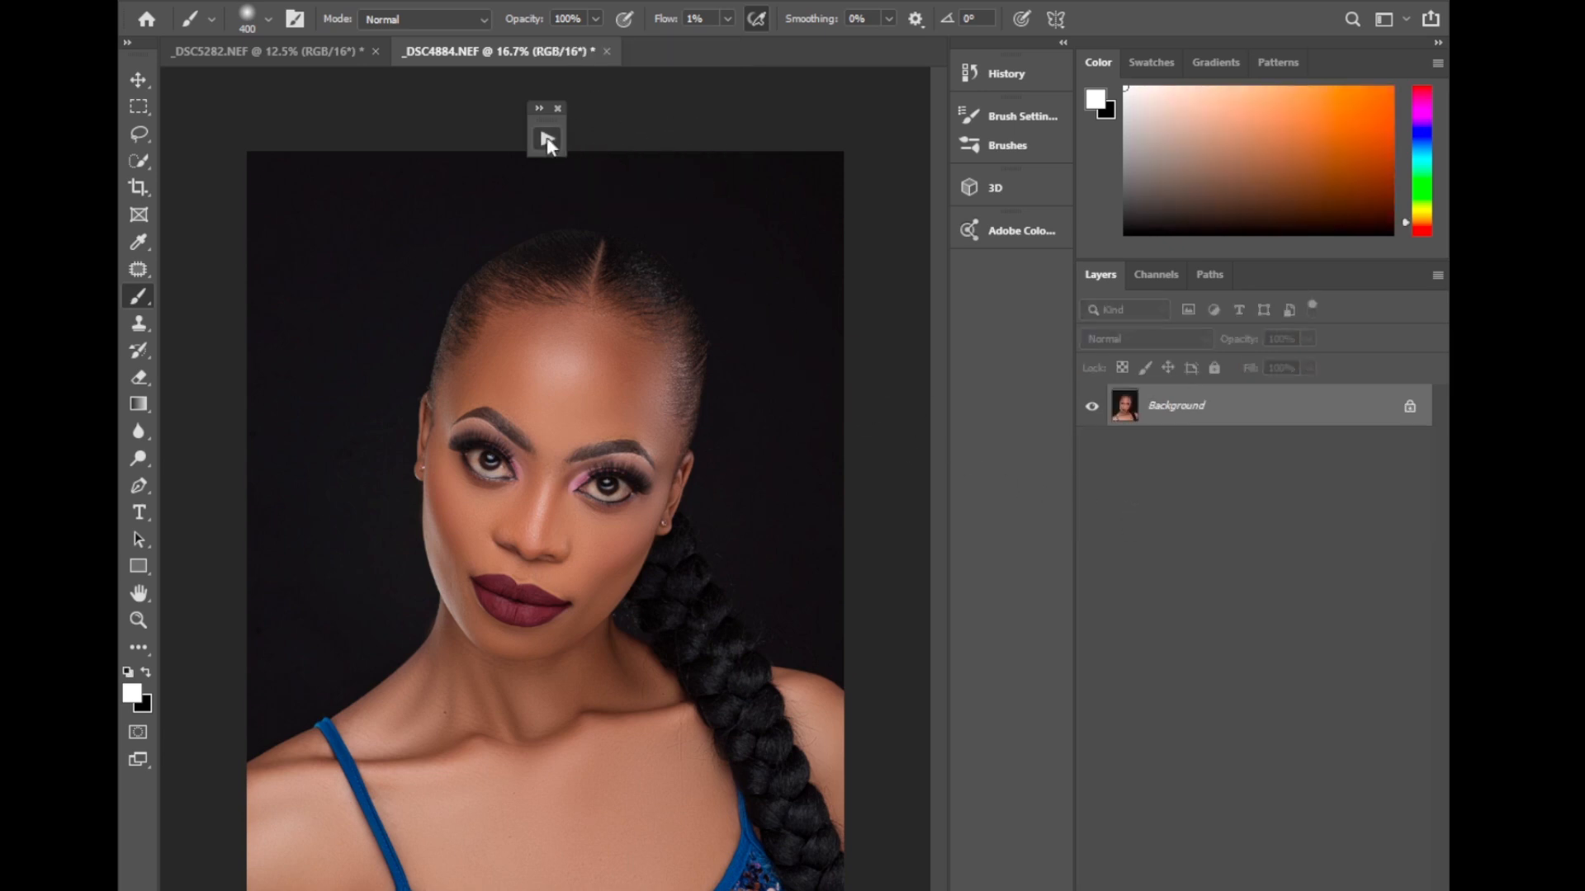
{"action": "left_click", "coordinate": [546, 139]}
{"action": "left_click", "coordinate": [602, 230]}
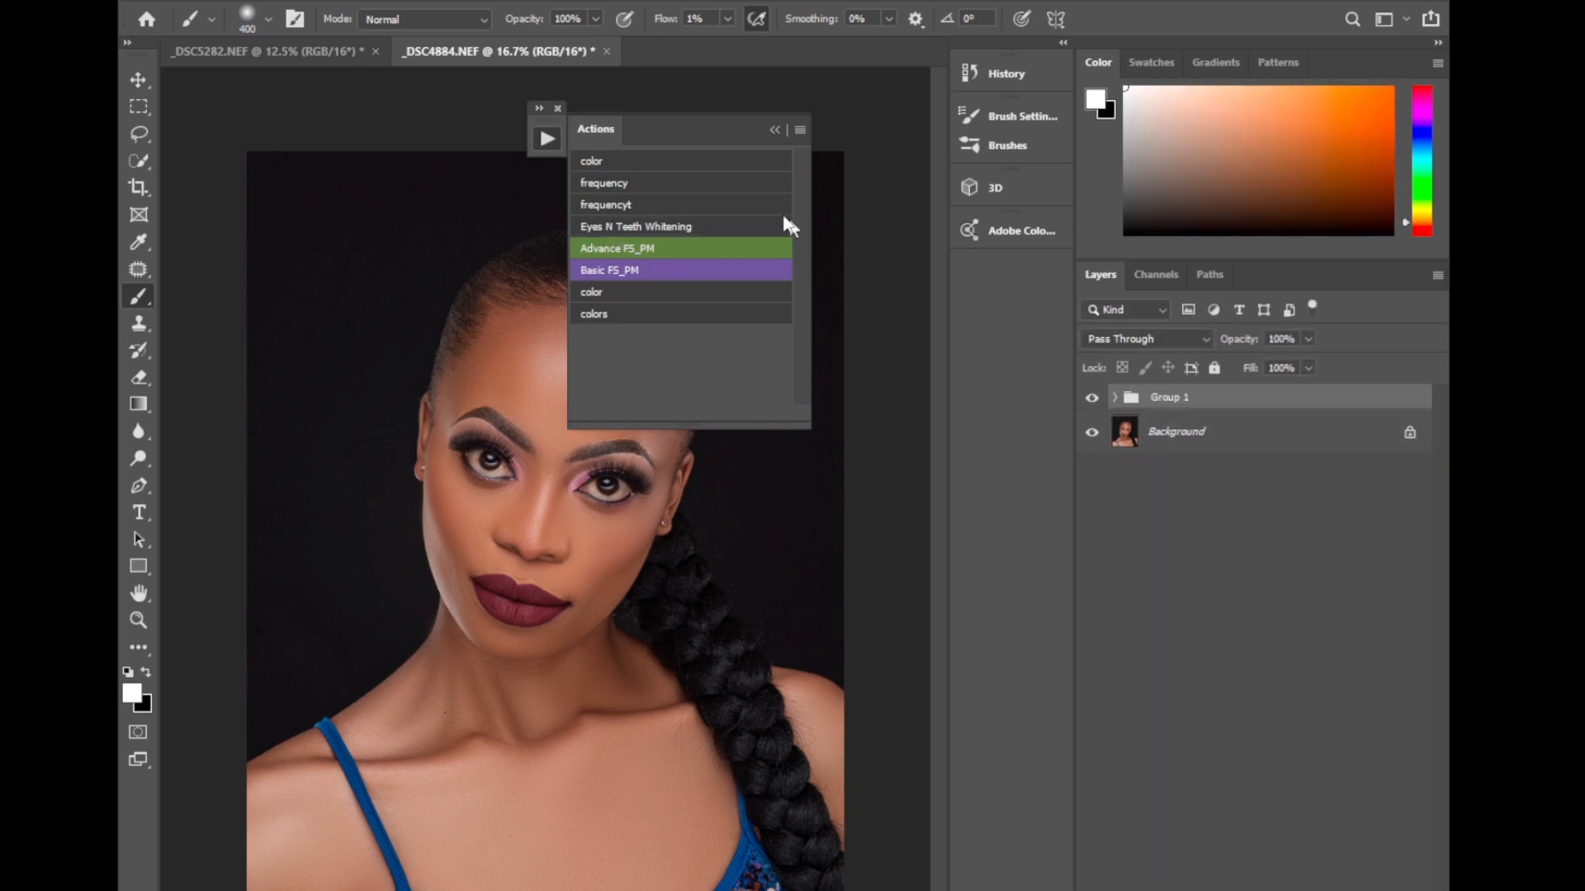
{"action": "left_click", "coordinate": [774, 130]}
Expand the Eyes N Teeth Whitening group and select its Photo Filter 1 layer for work on the eye beside the braid.
{"action": "key", "text": "ctrl+plus"}
{"action": "key", "text": "ctrl+plus"}
{"action": "key", "text": "ctrl+plus"}
{"action": "key", "text": "ctrl+plus"}
{"action": "key", "text": "ctrl+plus"}
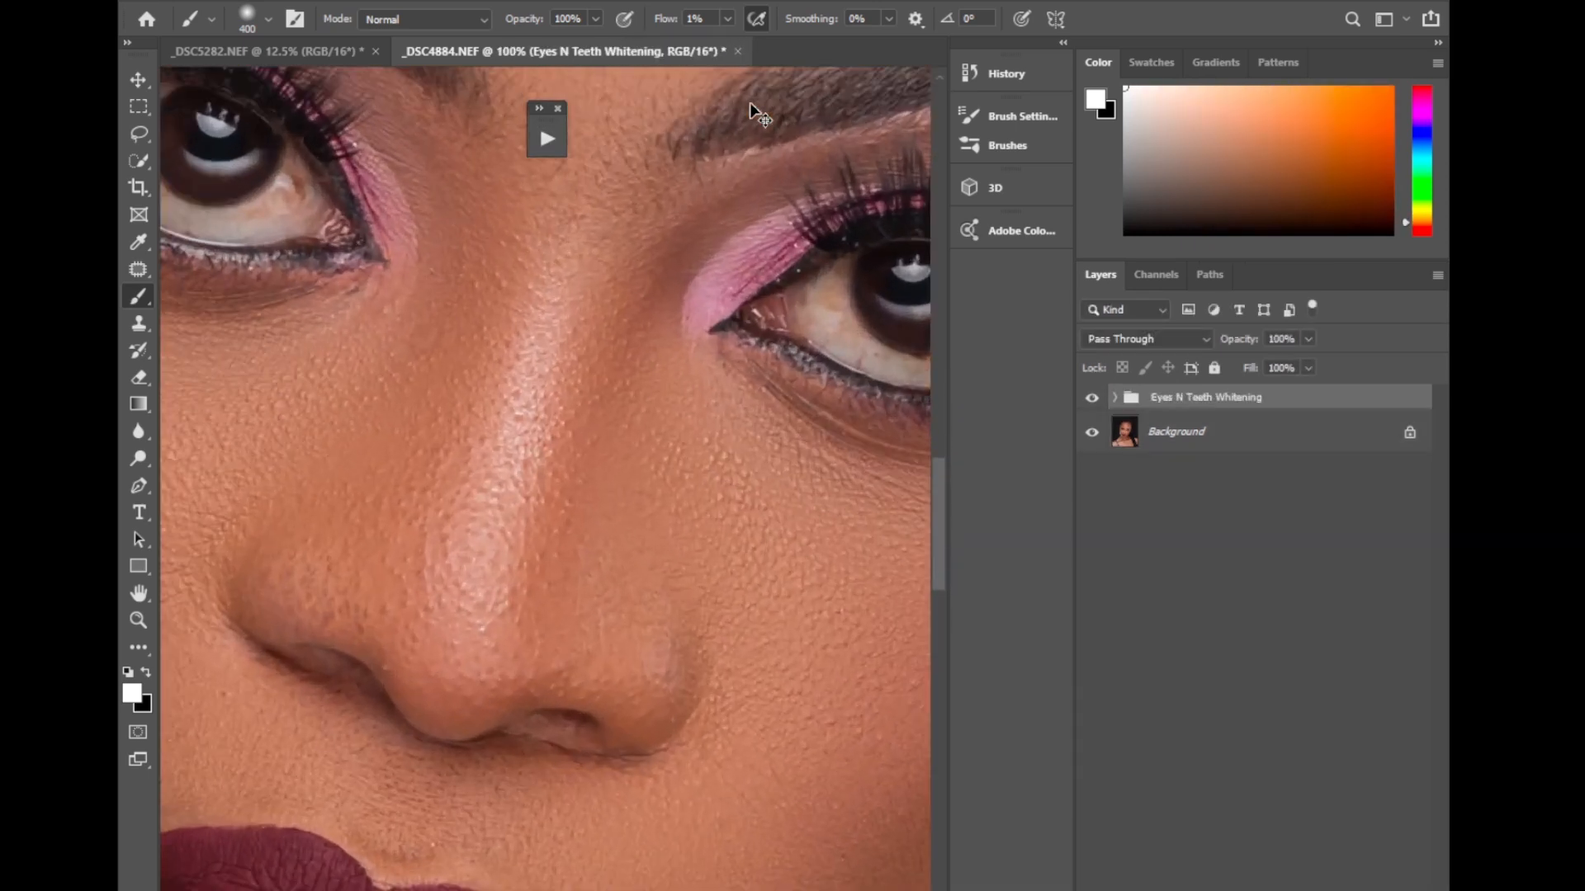
{"action": "key", "text": "ctrl+plus"}
{"action": "left_click_drag", "start_coordinate": [888, 455], "coordinate": [287, 642]}
{"action": "left_click", "coordinate": [1115, 397]}
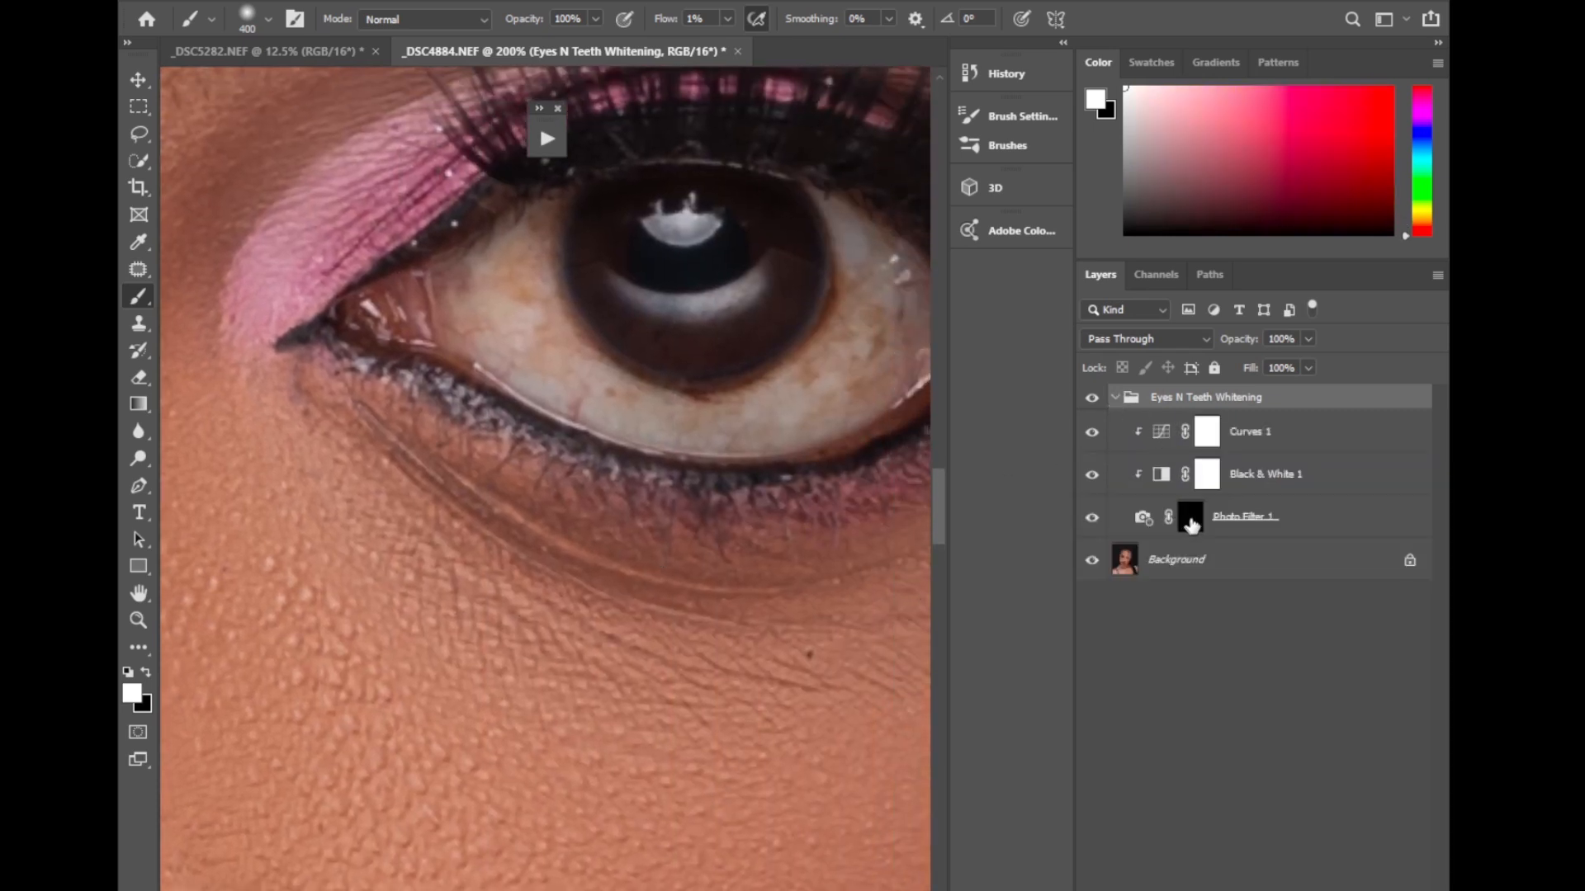
{"action": "left_click", "coordinate": [1192, 519]}
Set the Brush tool's flow to 100%, reduce its size to 250, and target the Photo Filter 1 layer mask.
{"action": "right_click", "coordinate": [138, 296]}
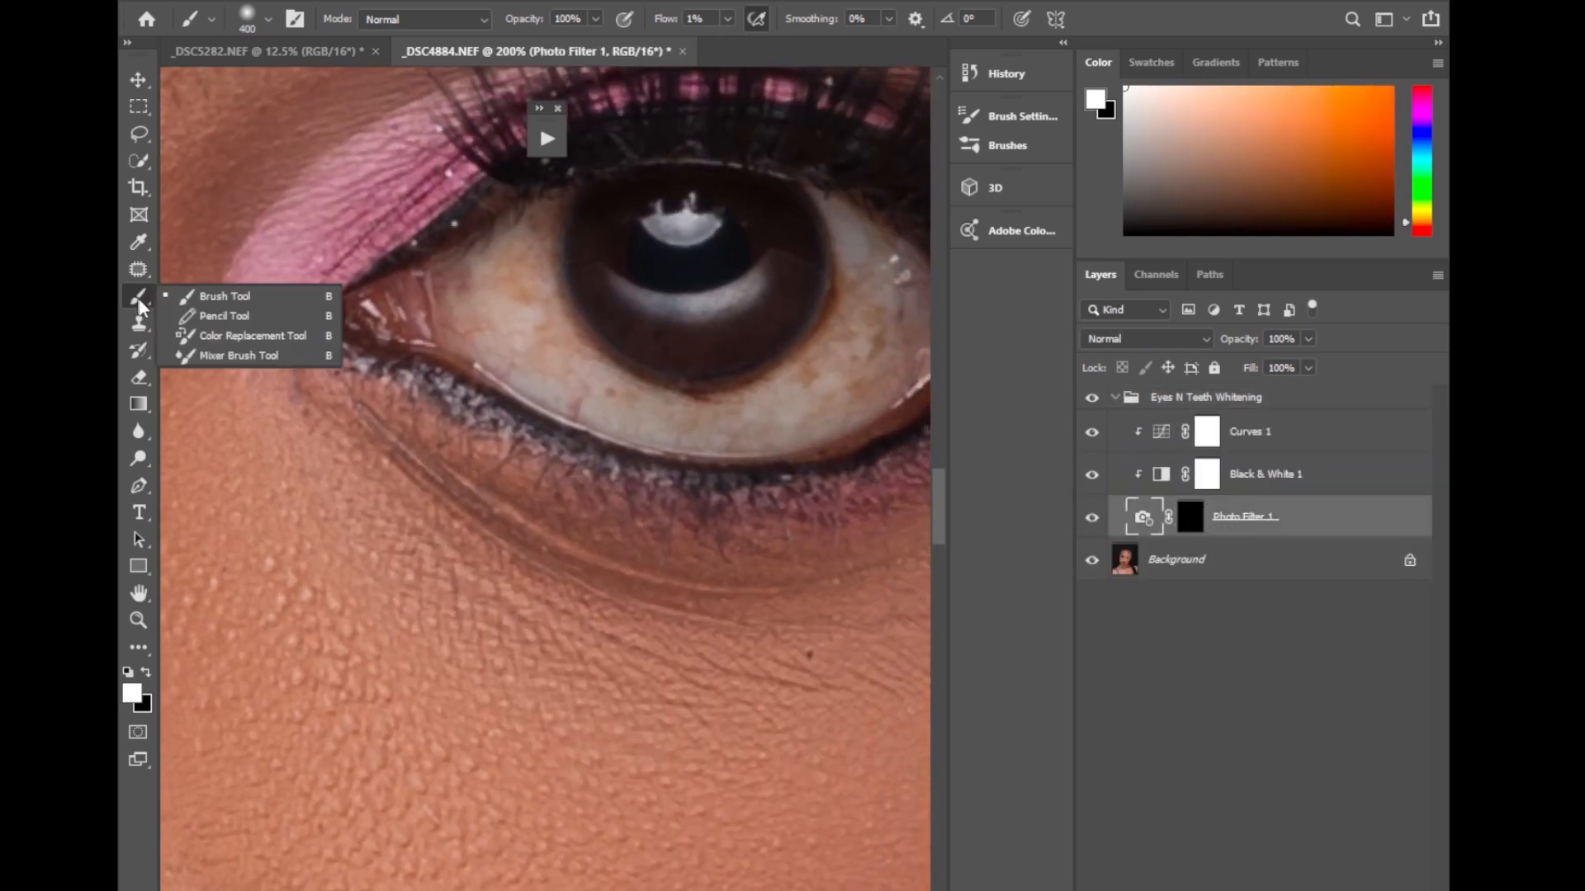
{"action": "left_click", "coordinate": [210, 295]}
{"action": "left_click", "coordinate": [727, 19]}
{"action": "left_click_drag", "start_coordinate": [726, 45], "coordinate": [880, 53]}
{"action": "key", "text": "bracketleft"}
{"action": "key", "text": "bracketleft"}
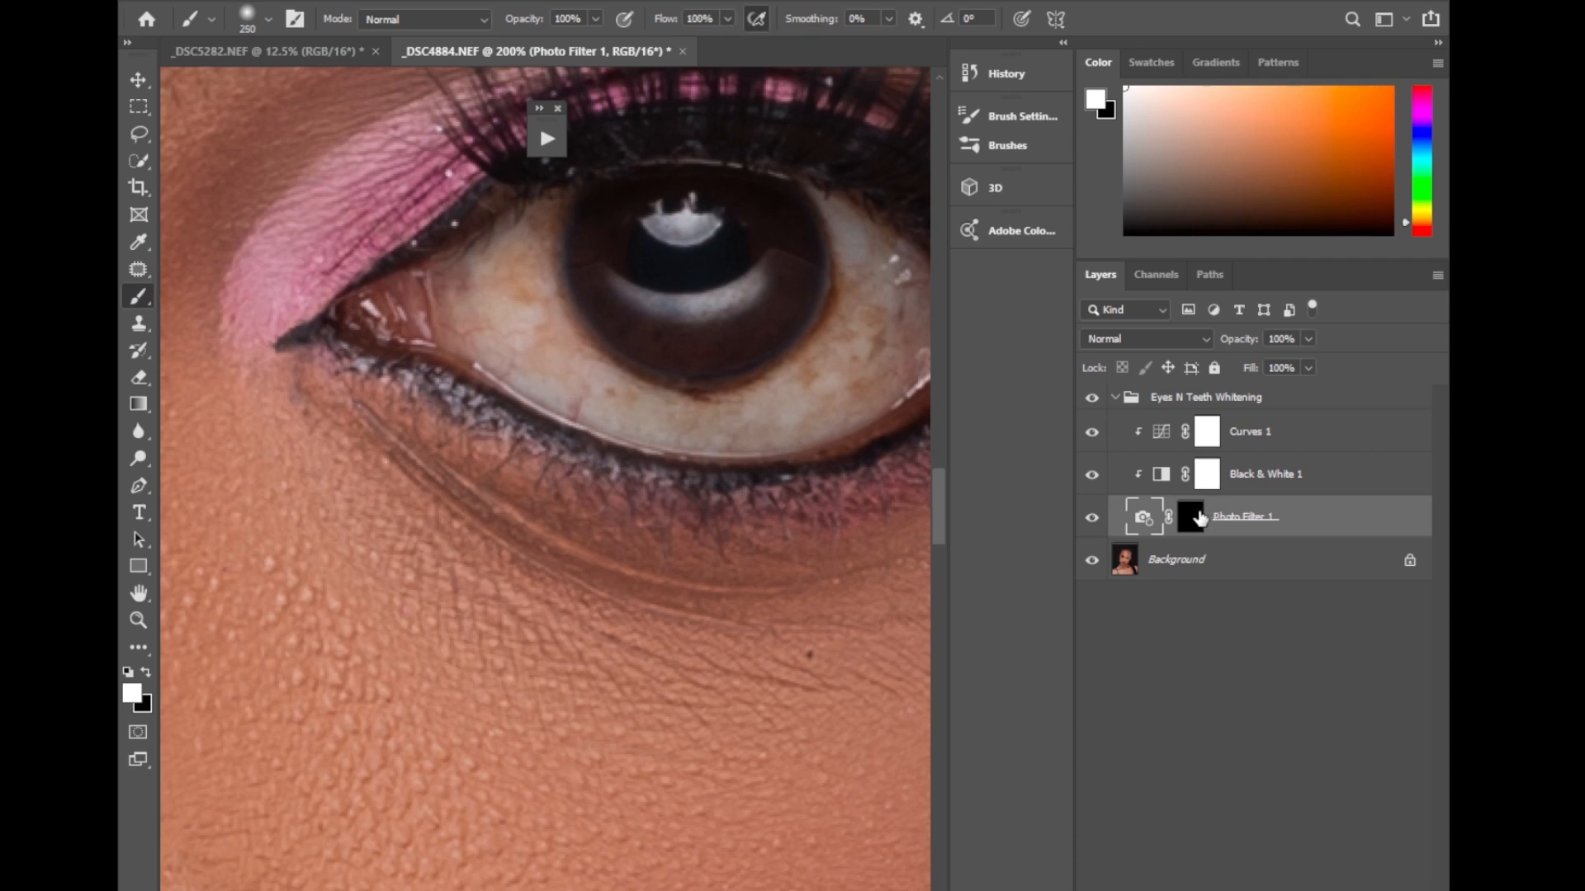
{"action": "left_click", "coordinate": [1199, 517]}
Reduce the white brush to 40 and 25 and whiten the inner and lower white of the eye beside the braid.
{"action": "key", "text": "bracketleft"}
{"action": "key", "text": "bracketleft"}
{"action": "key", "text": "bracketleft"}
{"action": "key", "text": "bracketleft"}
{"action": "key", "text": "bracketleft"}
{"action": "key", "text": "bracketleft"}
{"action": "key", "text": "bracketleft"}
{"action": "key", "text": "bracketleft"}
{"action": "key", "text": "bracketleft"}
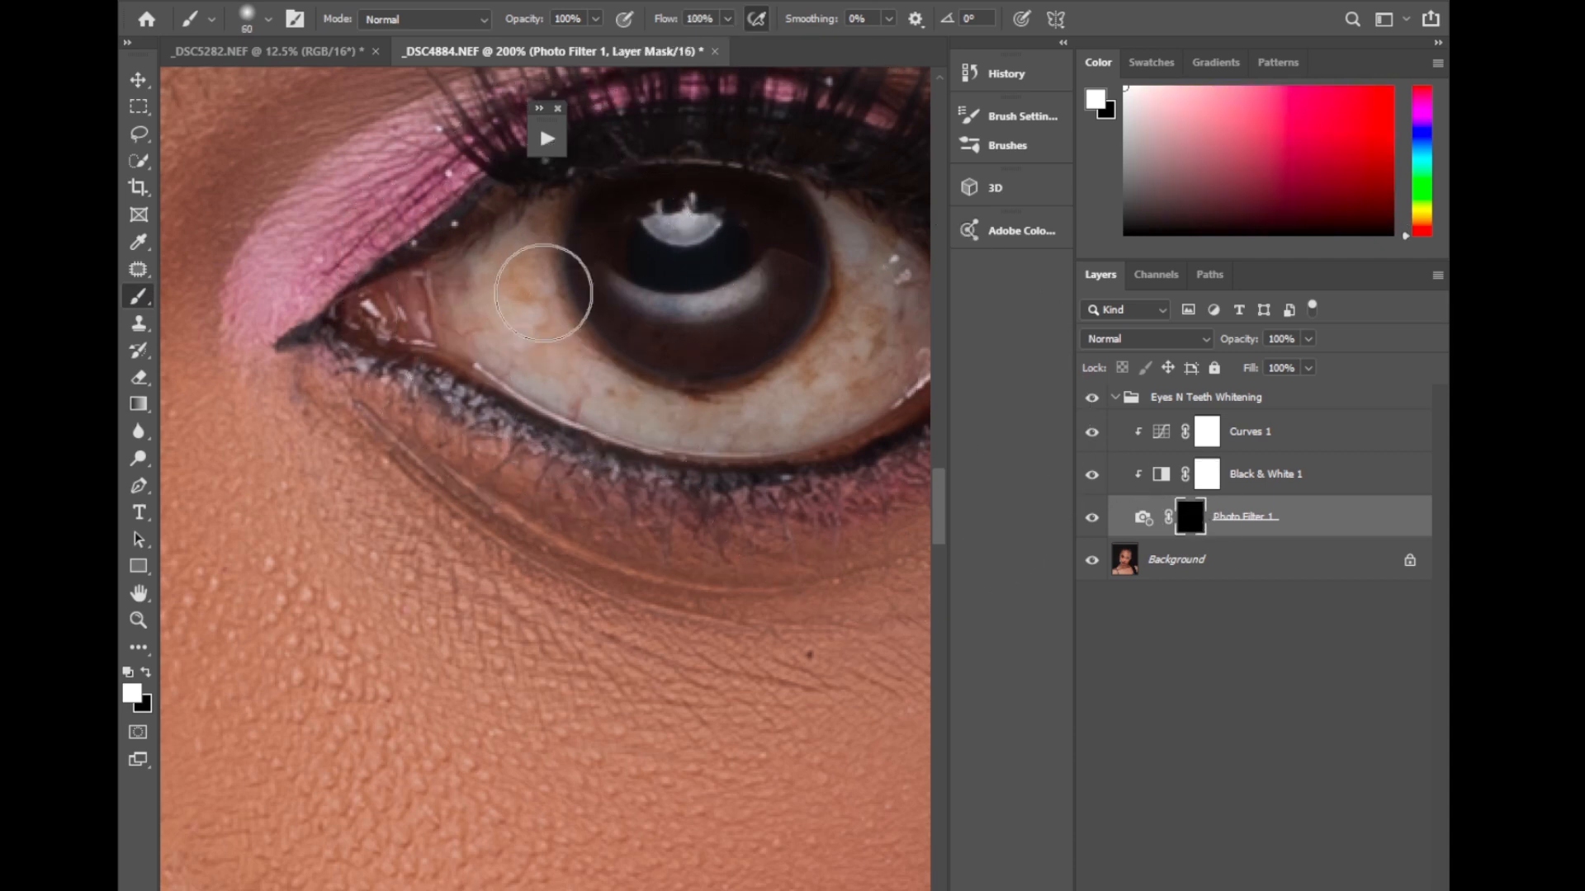
{"action": "key", "text": "bracketleft"}
{"action": "key", "text": "bracketleft"}
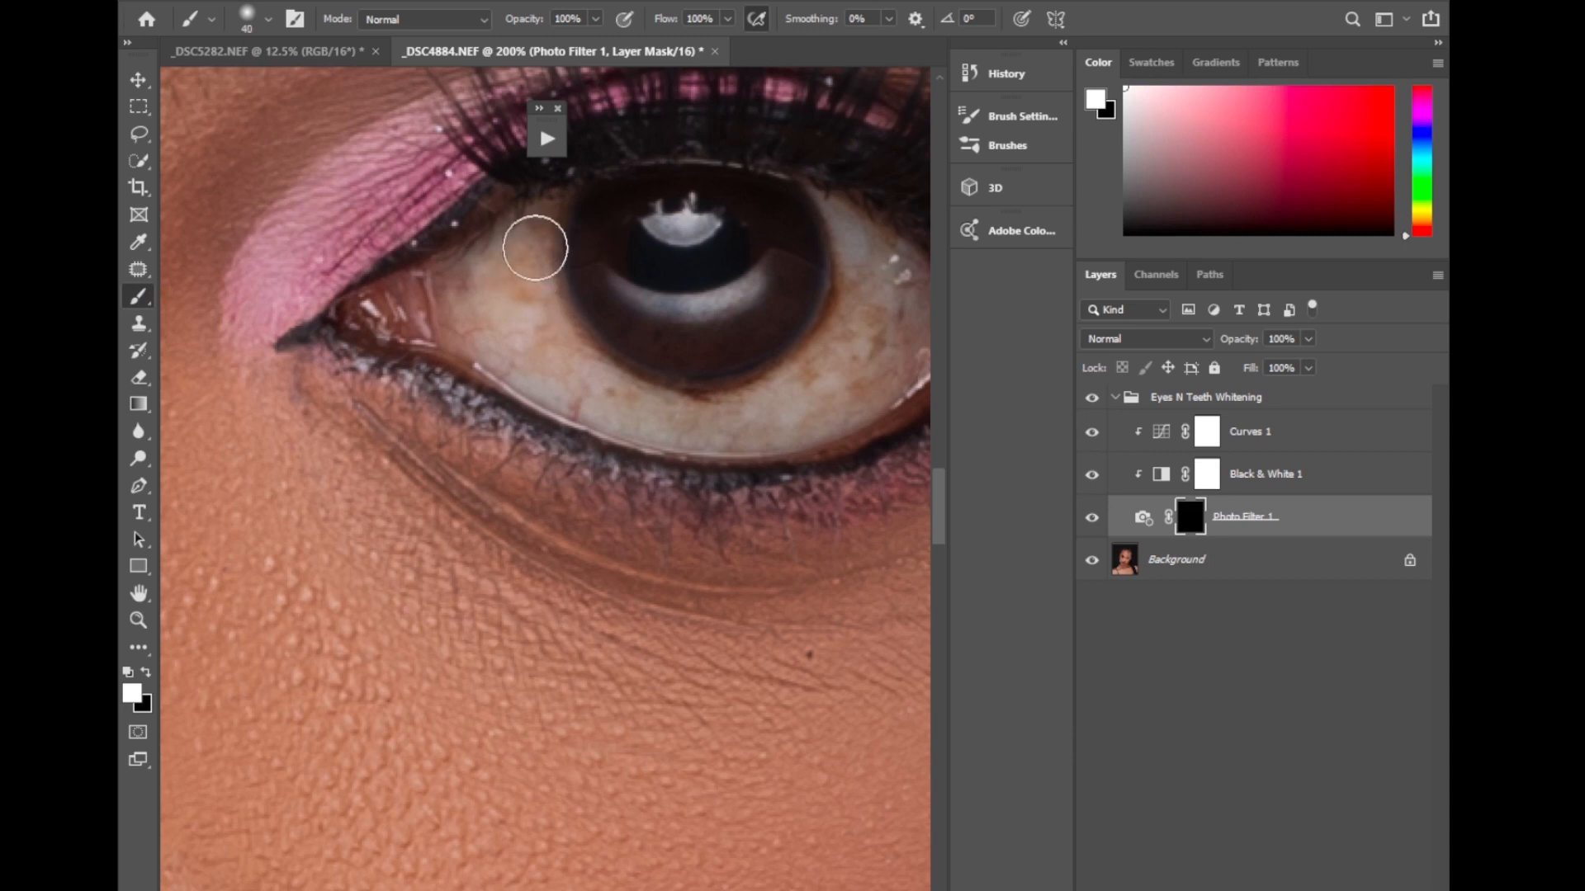
{"action": "mouse_move", "coordinate": [528, 247]}
{"action": "left_mouse_down"}
{"action": "mouse_move", "coordinate": [578, 377]}
{"action": "mouse_move", "coordinate": [504, 321]}
{"action": "mouse_move", "coordinate": [487, 279]}
{"action": "mouse_move", "coordinate": [518, 281]}
{"action": "mouse_move", "coordinate": [538, 232]}
{"action": "mouse_move", "coordinate": [562, 357]}
{"action": "mouse_move", "coordinate": [628, 405]}
{"action": "mouse_move", "coordinate": [685, 419]}
{"action": "mouse_move", "coordinate": [595, 394]}
{"action": "left_mouse_up"}
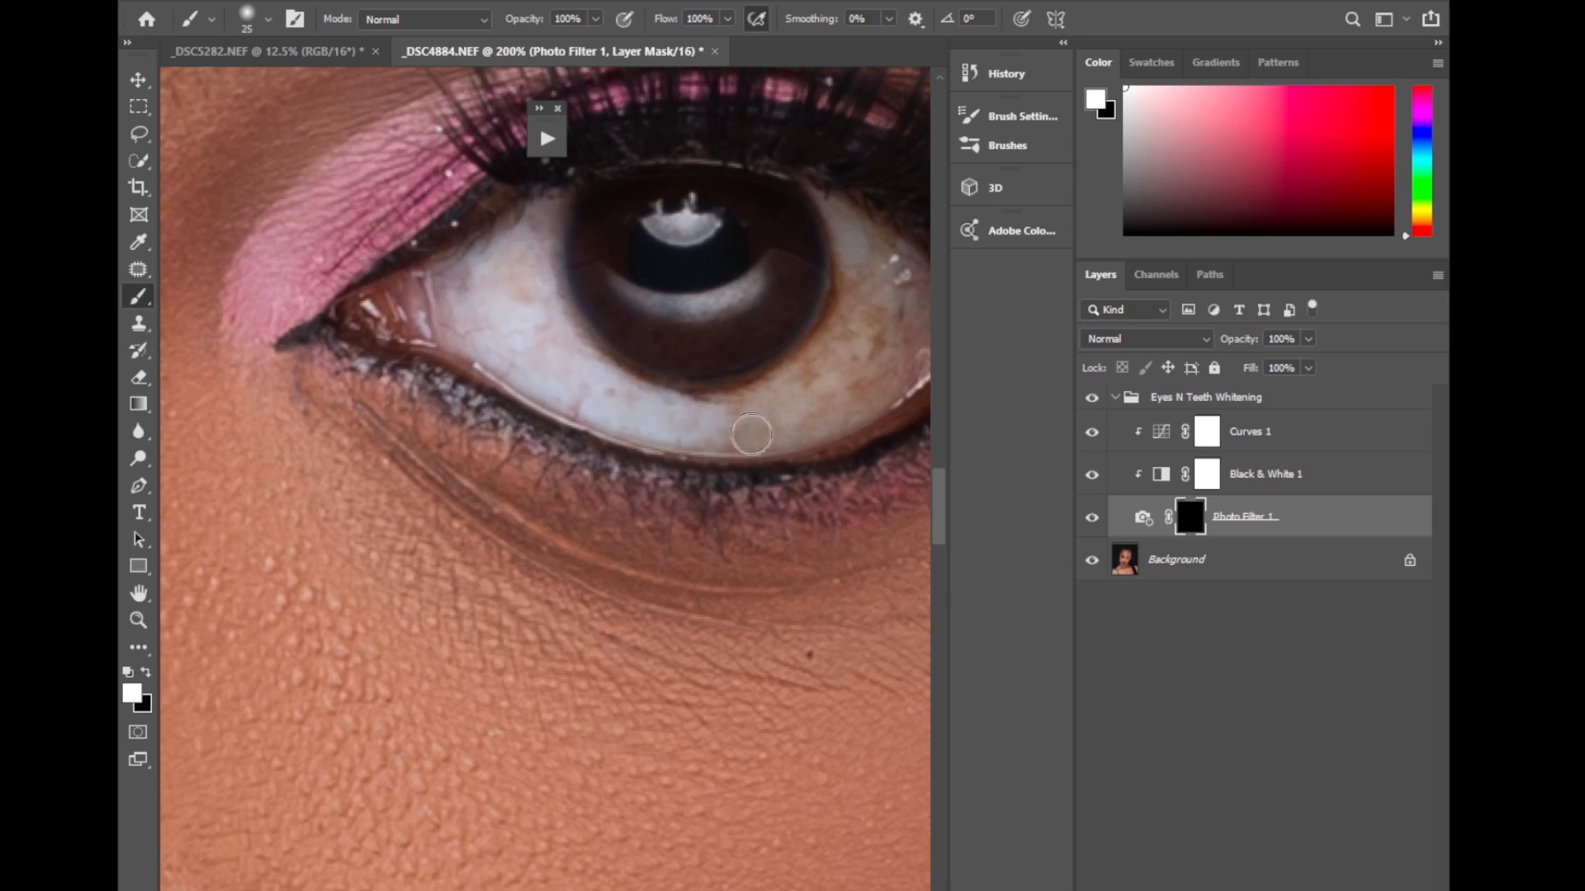
{"action": "mouse_move", "coordinate": [751, 433]}
{"action": "left_mouse_down"}
{"action": "mouse_move", "coordinate": [687, 408]}
{"action": "mouse_move", "coordinate": [785, 406]}
{"action": "mouse_move", "coordinate": [865, 297]}
{"action": "mouse_move", "coordinate": [761, 417]}
{"action": "mouse_move", "coordinate": [842, 400]}
{"action": "mouse_move", "coordinate": [727, 427]}
{"action": "mouse_move", "coordinate": [835, 400]}
{"action": "mouse_move", "coordinate": [892, 314]}
{"action": "mouse_move", "coordinate": [861, 227]}
{"action": "mouse_move", "coordinate": [872, 349]}
{"action": "mouse_move", "coordinate": [863, 310]}
{"action": "mouse_move", "coordinate": [831, 342]}
{"action": "left_mouse_up"}
Whiten the outer white of the same eye with a size 35 brush and brighten its iris reflections at size 25.
{"action": "key", "text": "bracketright"}
{"action": "key", "text": "space"}
{"action": "left_click_drag", "start_coordinate": [782, 410], "coordinate": [687, 418]}
{"action": "mouse_move", "coordinate": [804, 381]}
{"action": "left_mouse_down"}
{"action": "mouse_move", "coordinate": [806, 289]}
{"action": "mouse_move", "coordinate": [787, 323]}
{"action": "mouse_move", "coordinate": [782, 298]}
{"action": "left_mouse_up"}
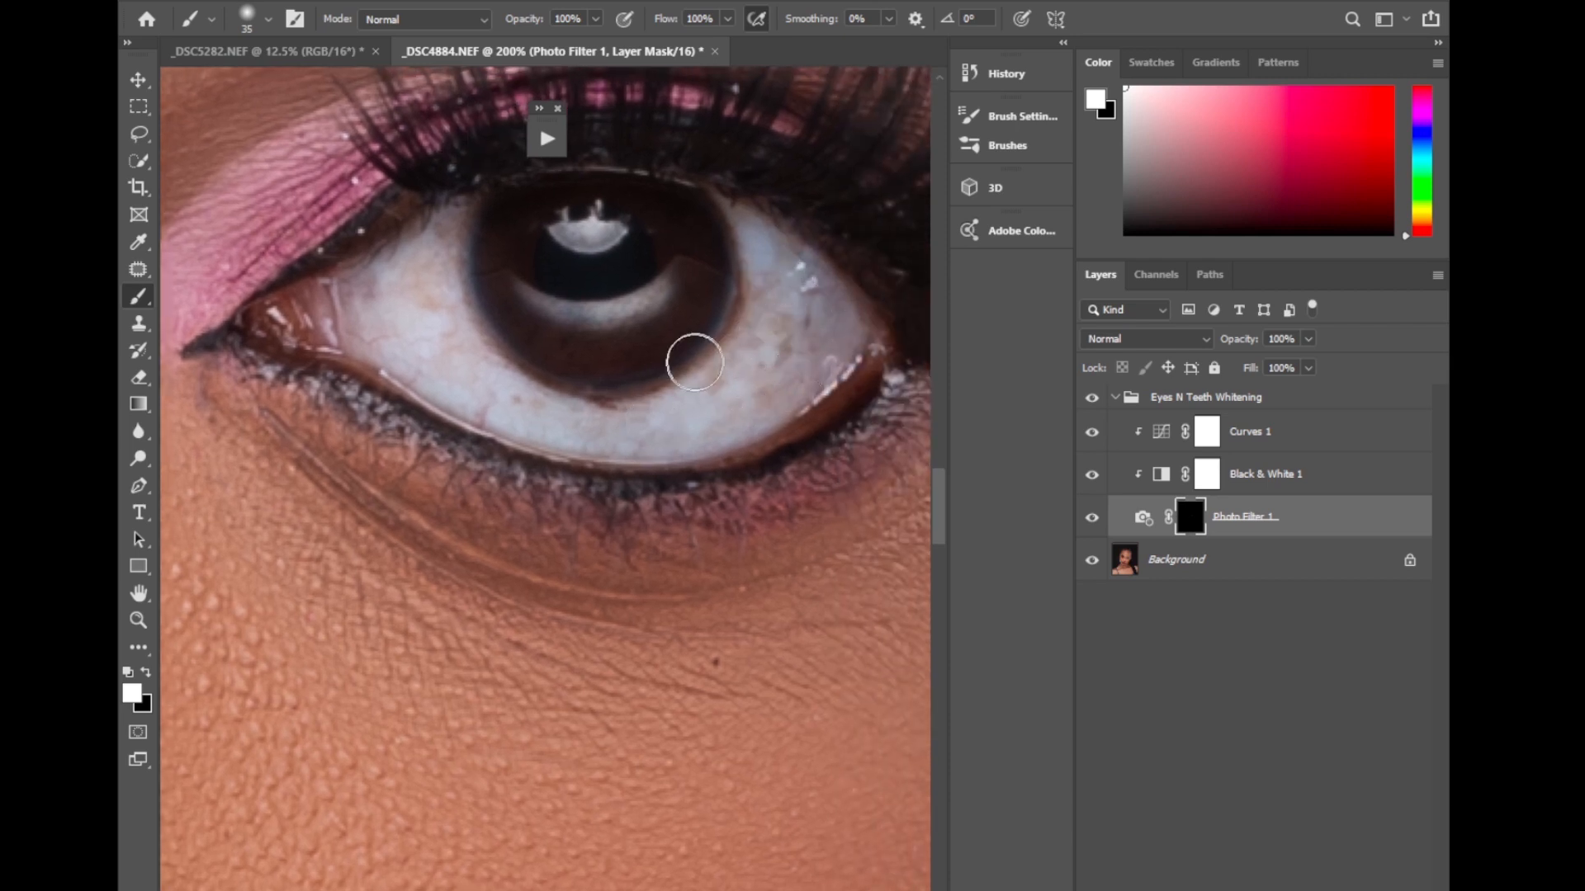
{"action": "key", "text": "bracketleft"}
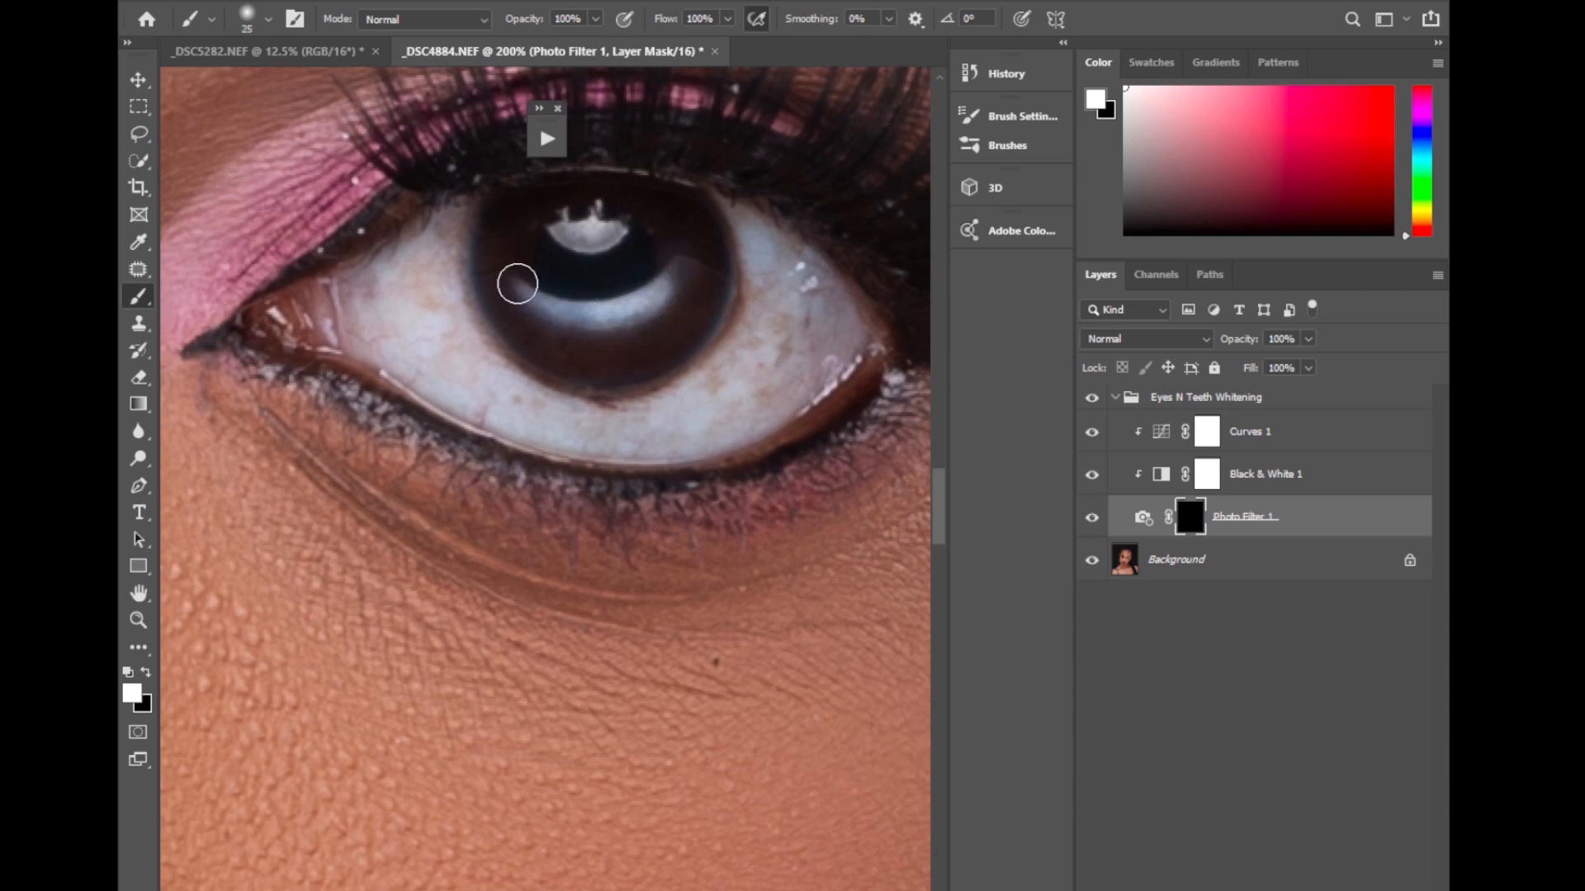
{"action": "left_click_drag", "start_coordinate": [570, 232], "coordinate": [582, 232]}
Enlarge the brush to 40 and whiten the white of the other eye on the Photo Filter 1 mask.
{"action": "key", "text": "space"}
{"action": "left_click_drag", "start_coordinate": [403, 493], "coordinate": [859, 483]}
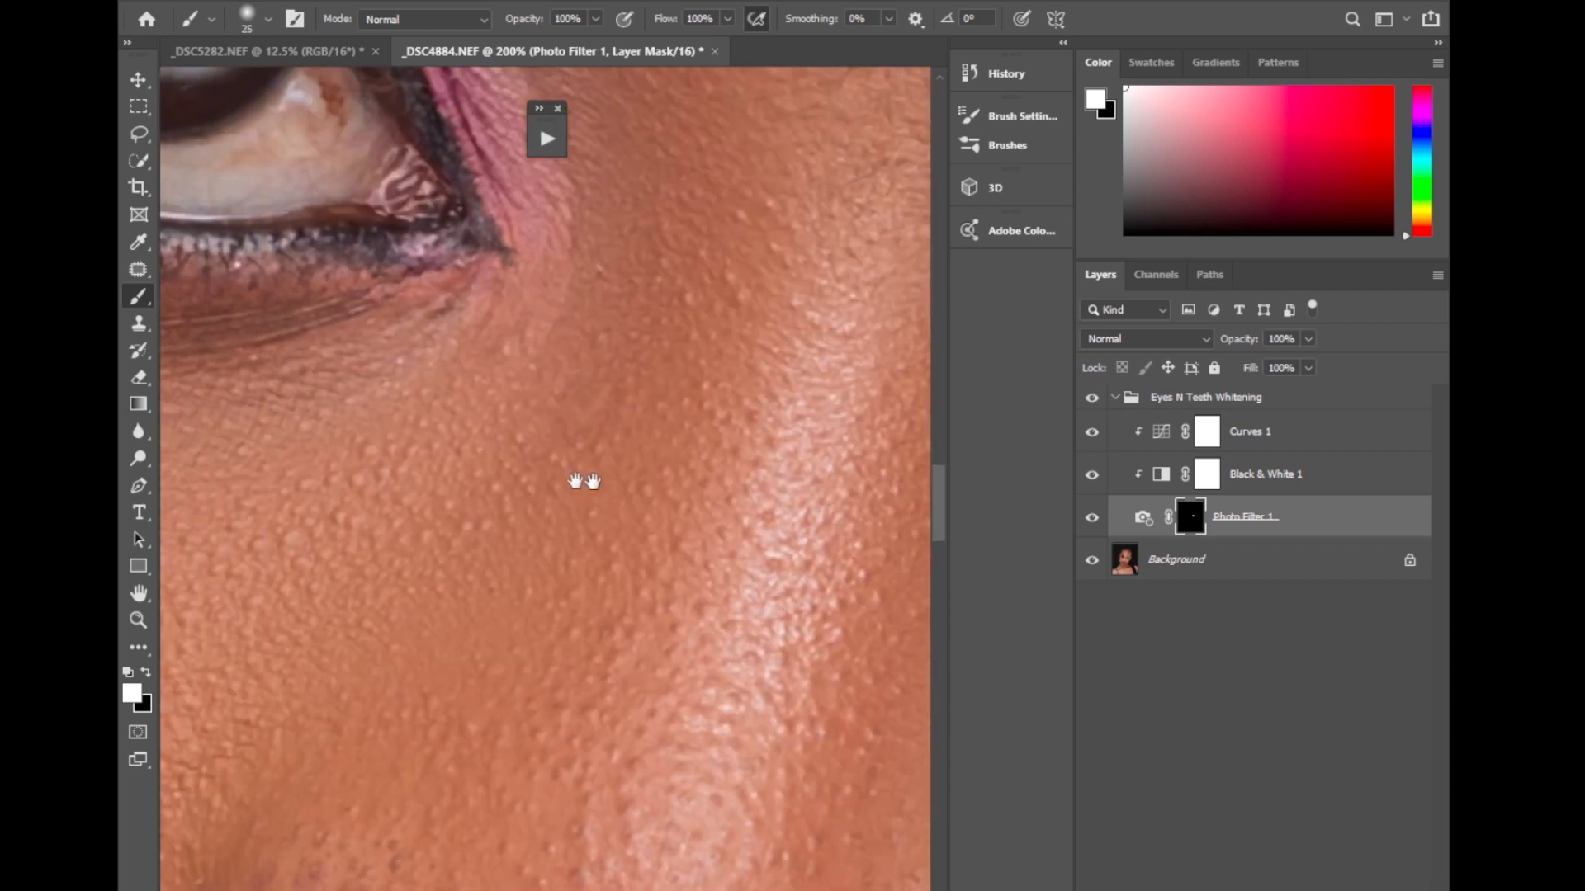
{"action": "left_click_drag", "start_coordinate": [577, 481], "coordinate": [793, 611]}
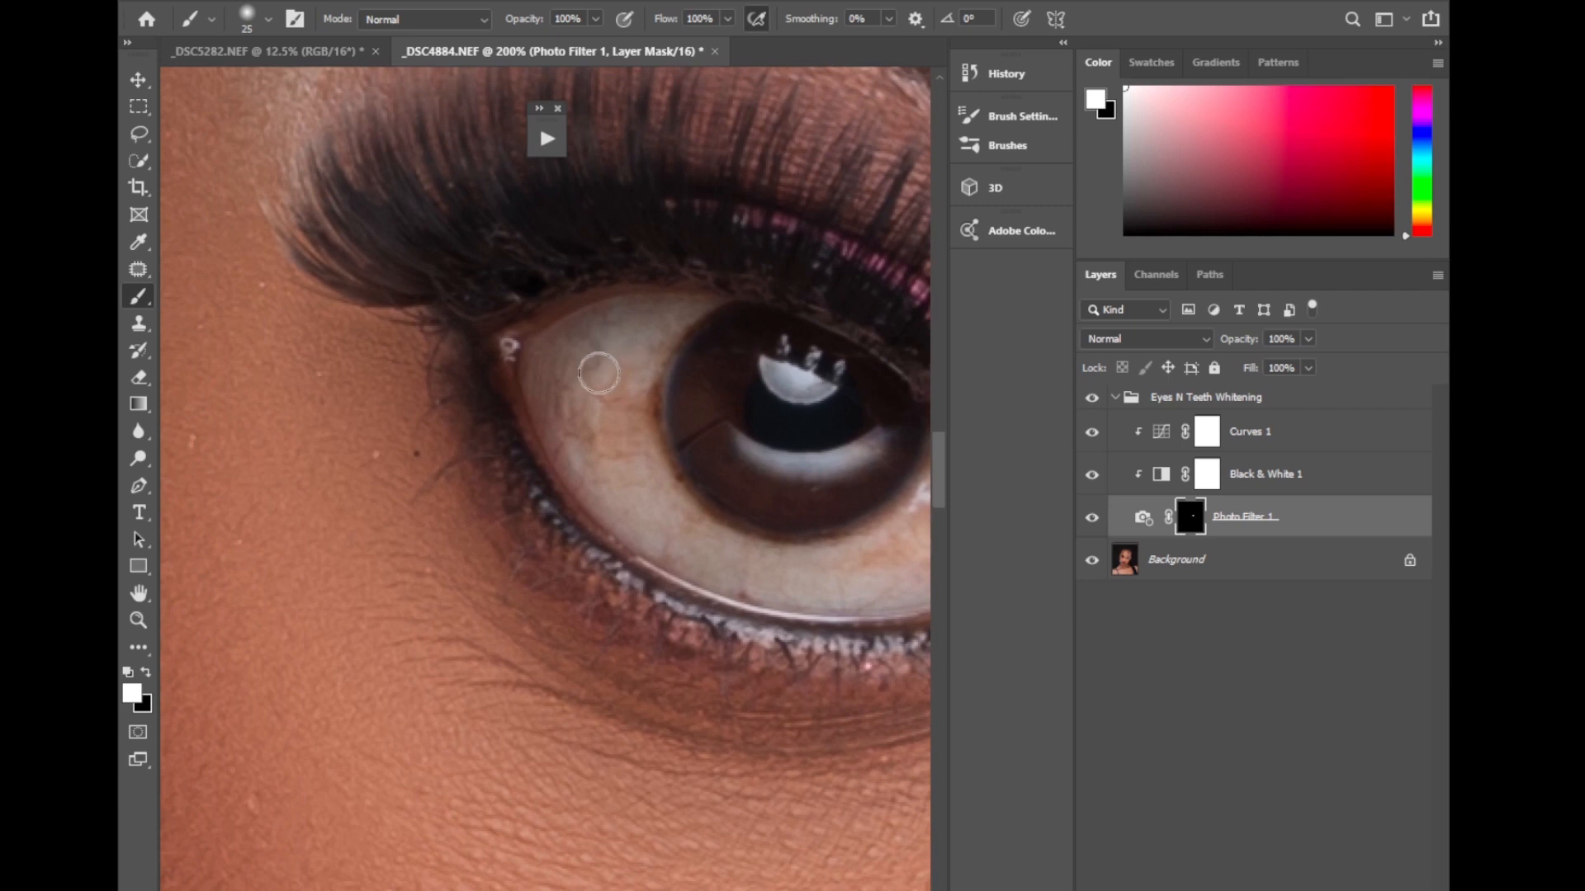
{"action": "key", "text": "bracketright"}
{"action": "key", "text": "bracketright"}
{"action": "key", "text": "bracketright"}
{"action": "mouse_move", "coordinate": [612, 365]}
{"action": "left_mouse_down"}
{"action": "mouse_move", "coordinate": [625, 416]}
{"action": "mouse_move", "coordinate": [643, 340]}
{"action": "mouse_move", "coordinate": [605, 417]}
{"action": "mouse_move", "coordinate": [577, 415]}
{"action": "mouse_move", "coordinate": [567, 358]}
{"action": "mouse_move", "coordinate": [635, 334]}
{"action": "mouse_move", "coordinate": [616, 471]}
{"action": "mouse_move", "coordinate": [721, 544]}
{"action": "mouse_move", "coordinate": [606, 465]}
{"action": "left_mouse_up"}
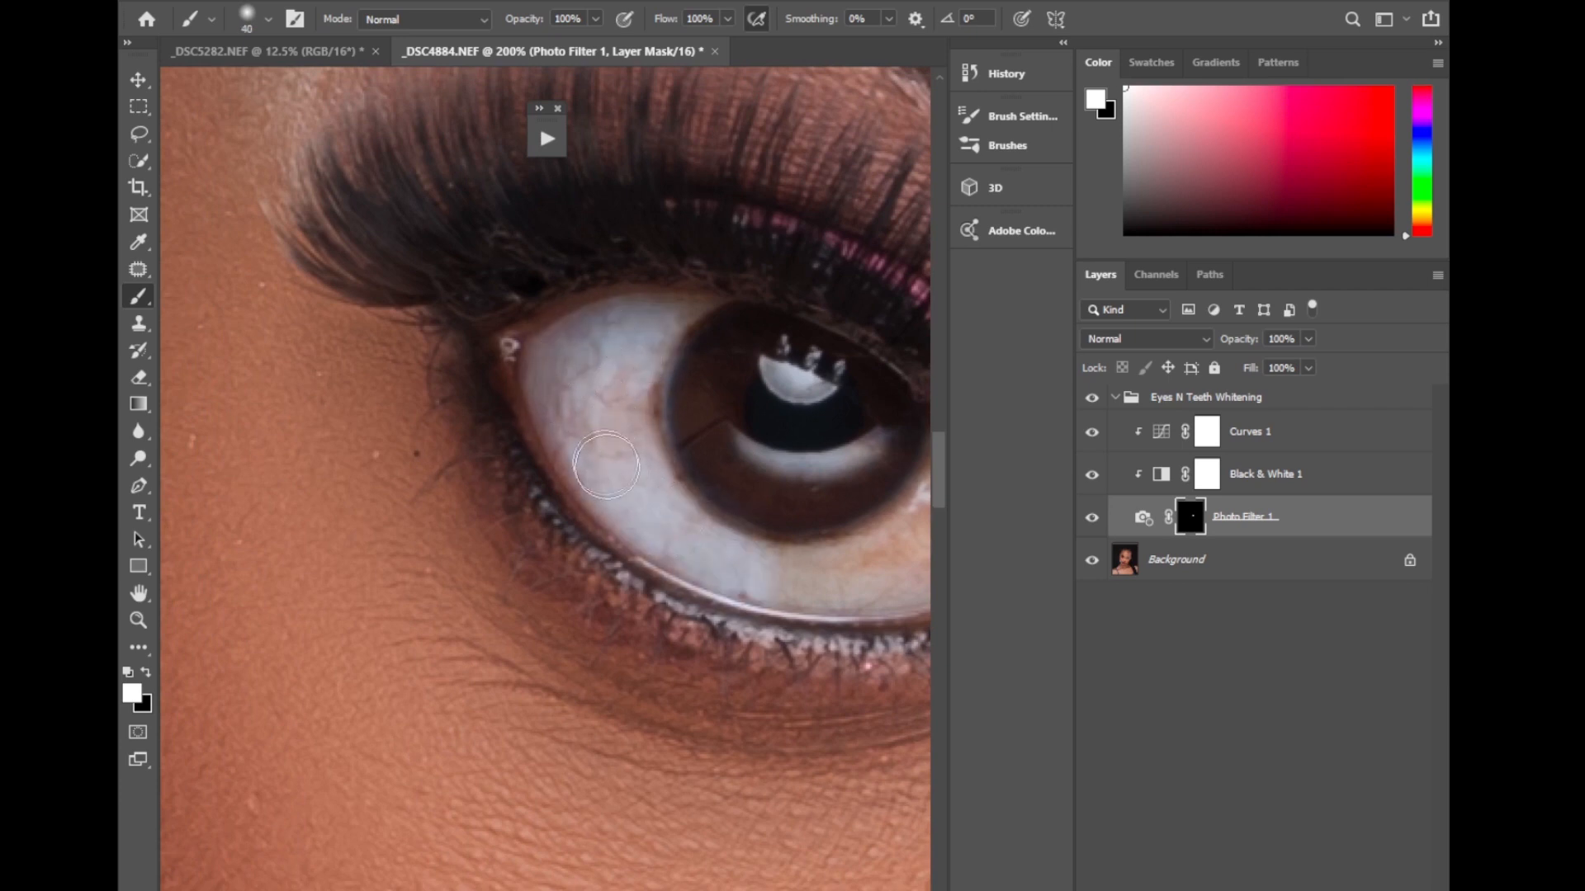
{"action": "mouse_move", "coordinate": [629, 403]}
{"action": "left_mouse_down"}
{"action": "mouse_move", "coordinate": [625, 371]}
{"action": "mouse_move", "coordinate": [650, 332]}
{"action": "left_mouse_up"}
{"action": "mouse_move", "coordinate": [744, 537]}
{"action": "left_mouse_down"}
{"action": "mouse_move", "coordinate": [555, 476]}
{"action": "mouse_move", "coordinate": [743, 442]}
{"action": "mouse_move", "coordinate": [669, 528]}
{"action": "mouse_move", "coordinate": [805, 471]}
{"action": "mouse_move", "coordinate": [697, 499]}
{"action": "left_mouse_up"}
Reduce the brush to 25 and brighten the reflections in this eye's iris and pupil.
{"action": "key", "text": "bracketleft"}
{"action": "key", "text": "bracketleft"}
{"action": "key", "text": "bracketleft"}
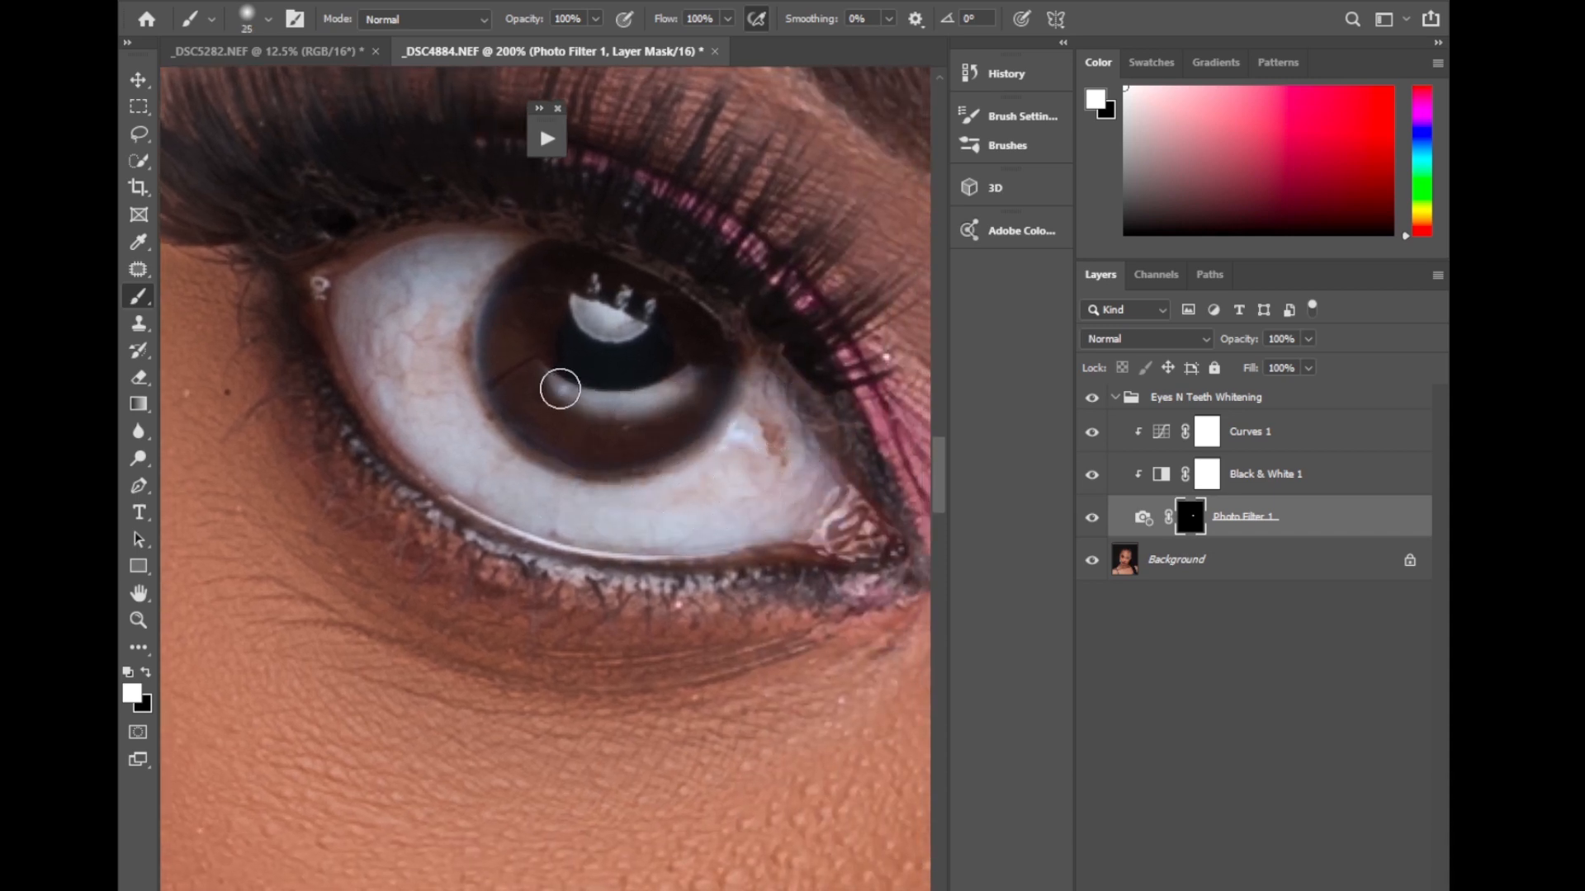
{"action": "left_click_drag", "start_coordinate": [561, 388], "coordinate": [663, 393]}
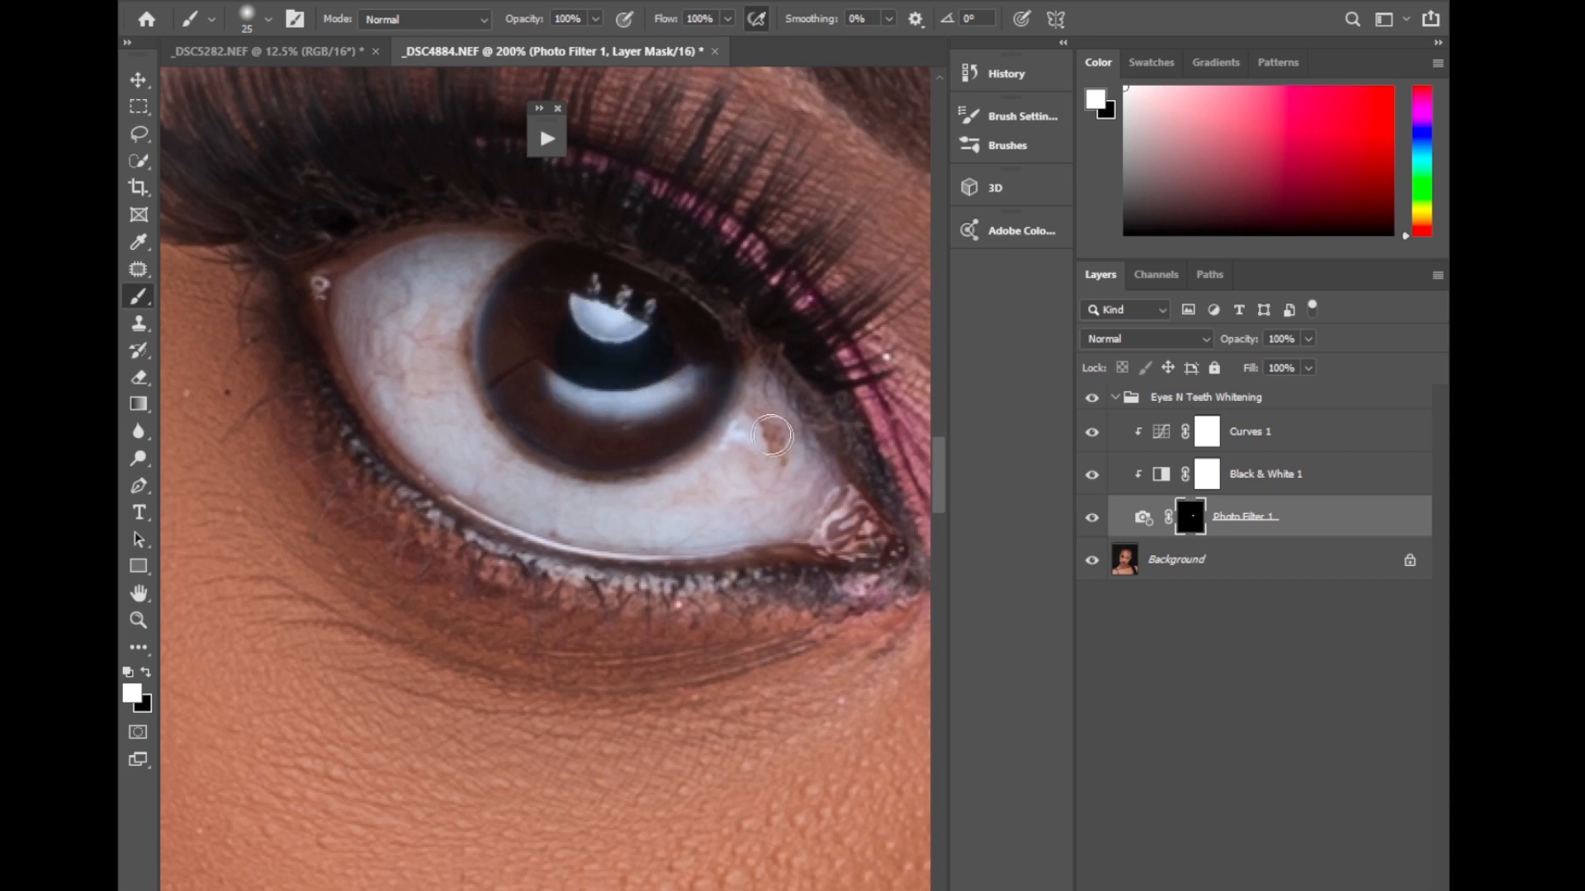
Collapse the Eyes N Teeth Whitening group, set its opacity to 67%, and hide it to compare the eyes.
{"action": "key", "text": "ctrl+minus"}
{"action": "key", "text": "ctrl+minus"}
{"action": "key", "text": "ctrl+minus"}
{"action": "key", "text": "ctrl+minus"}
{"action": "key", "text": "ctrl+minus"}
{"action": "key", "text": "ctrl+minus"}
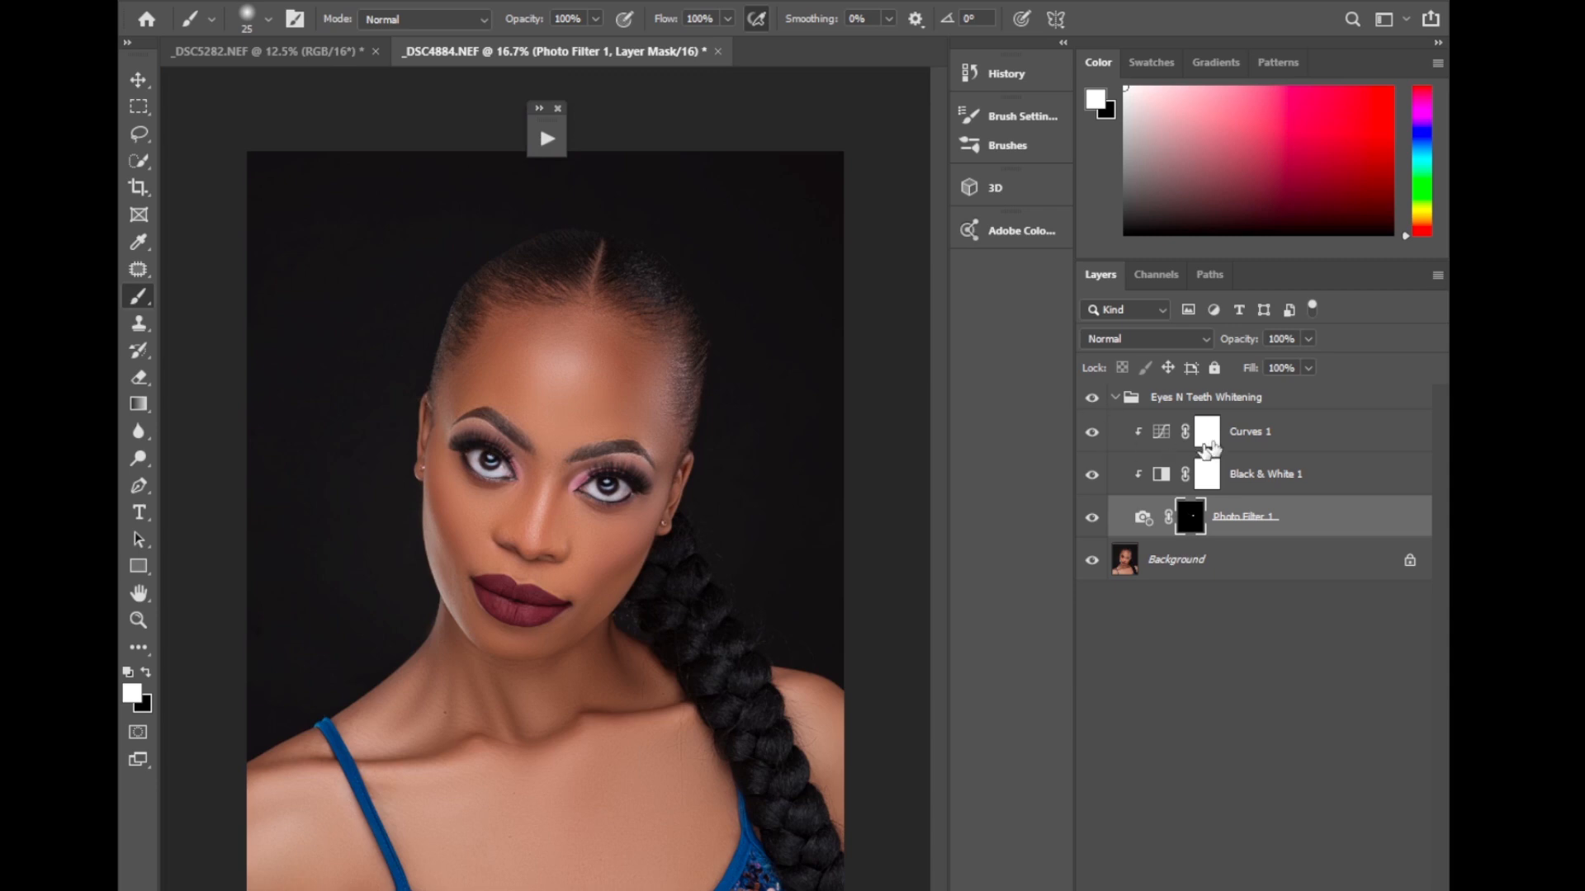
{"action": "left_click", "coordinate": [1116, 398]}
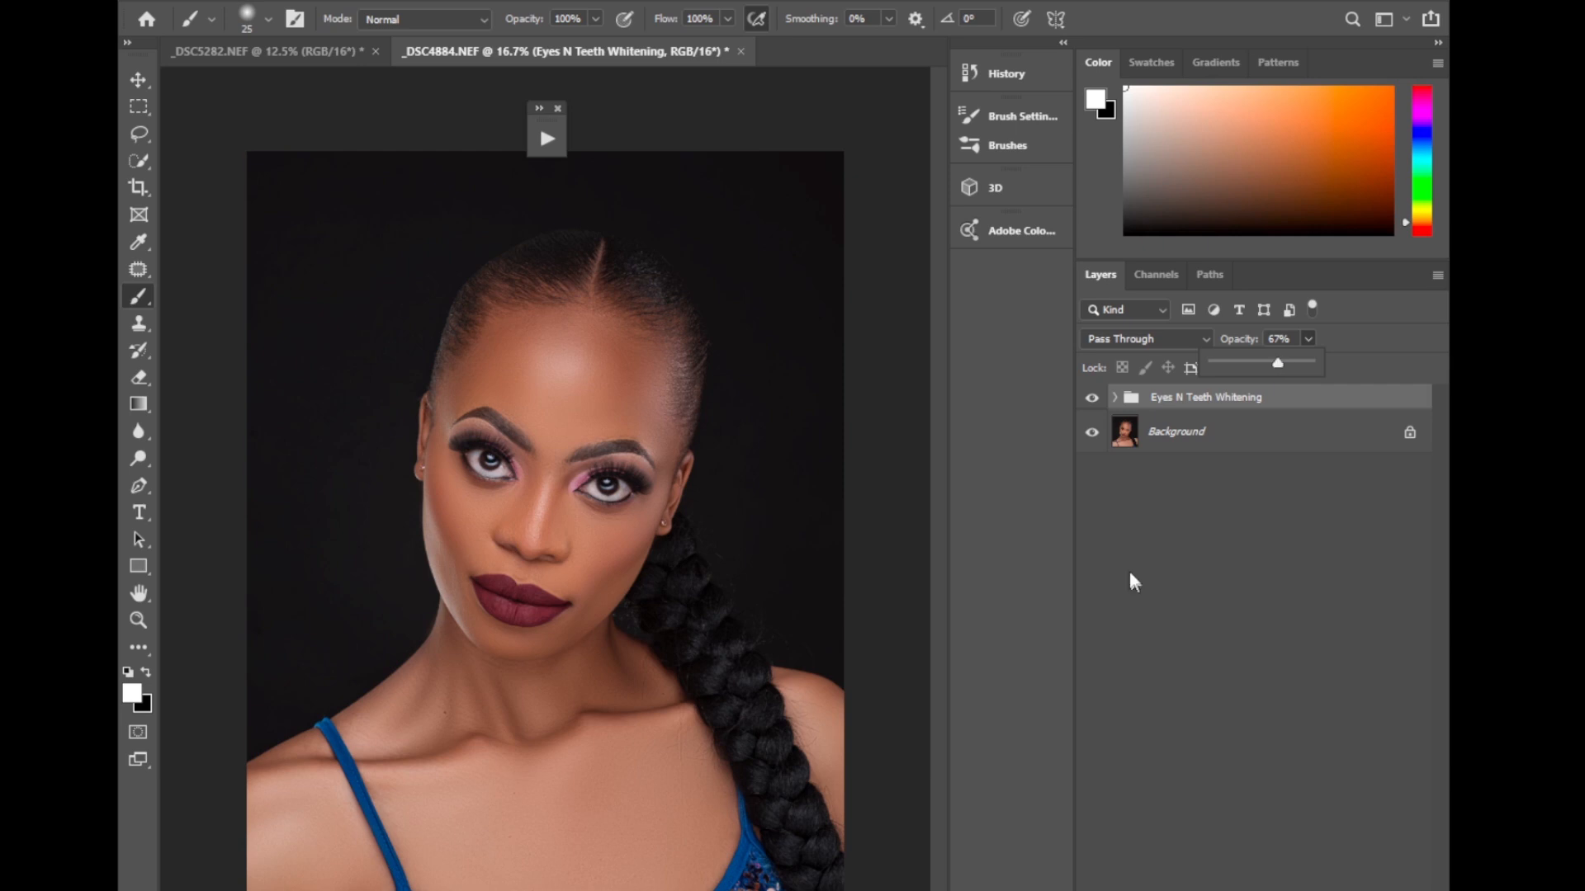
{"action": "left_click", "coordinate": [1091, 398]}
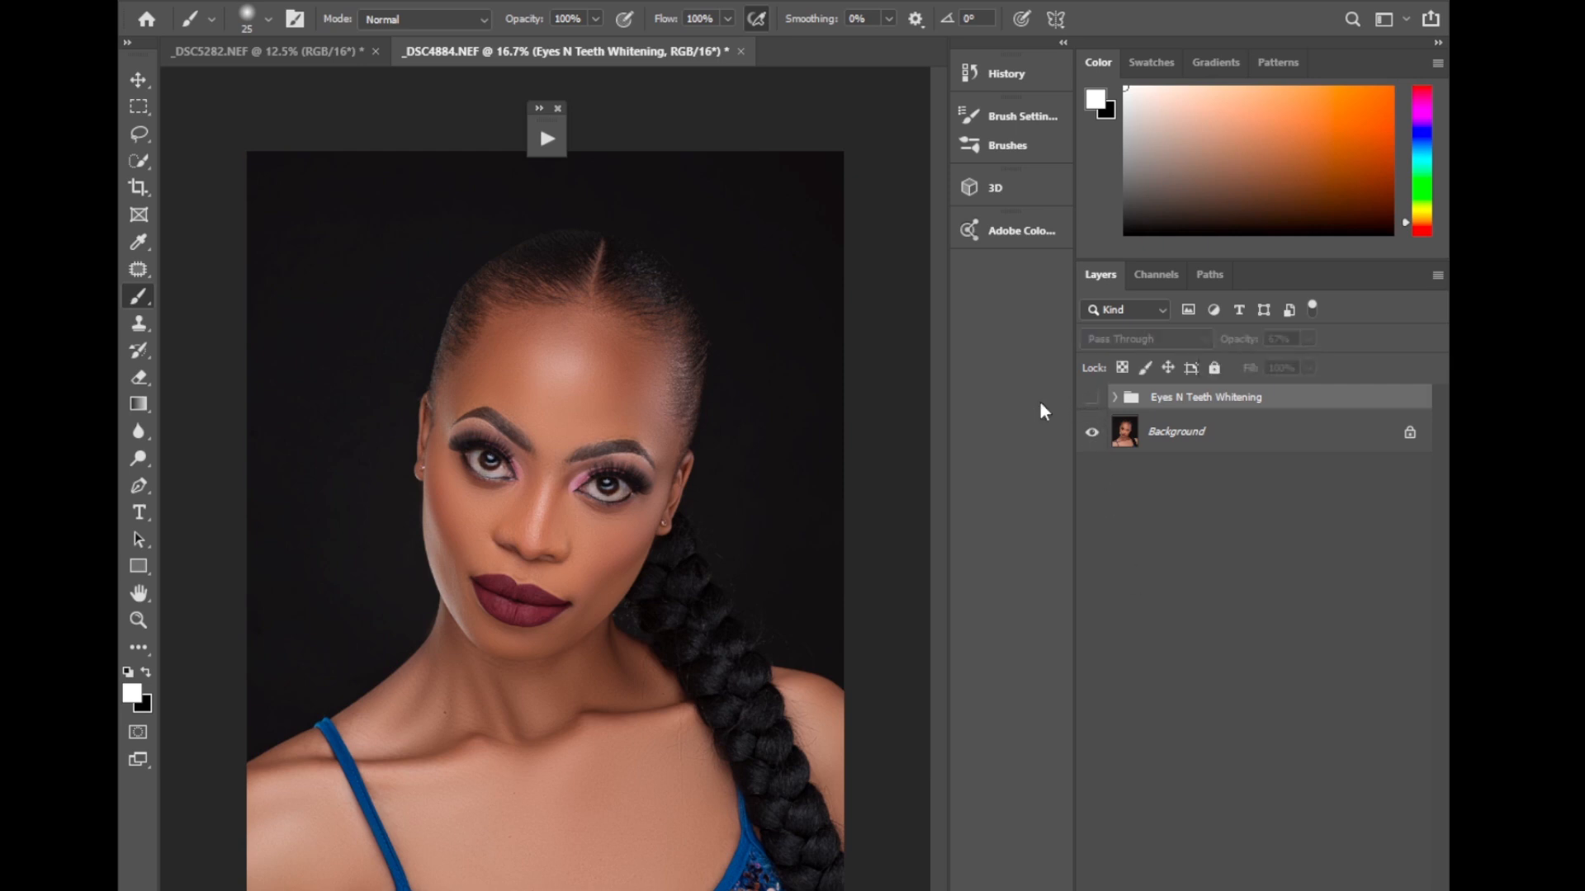